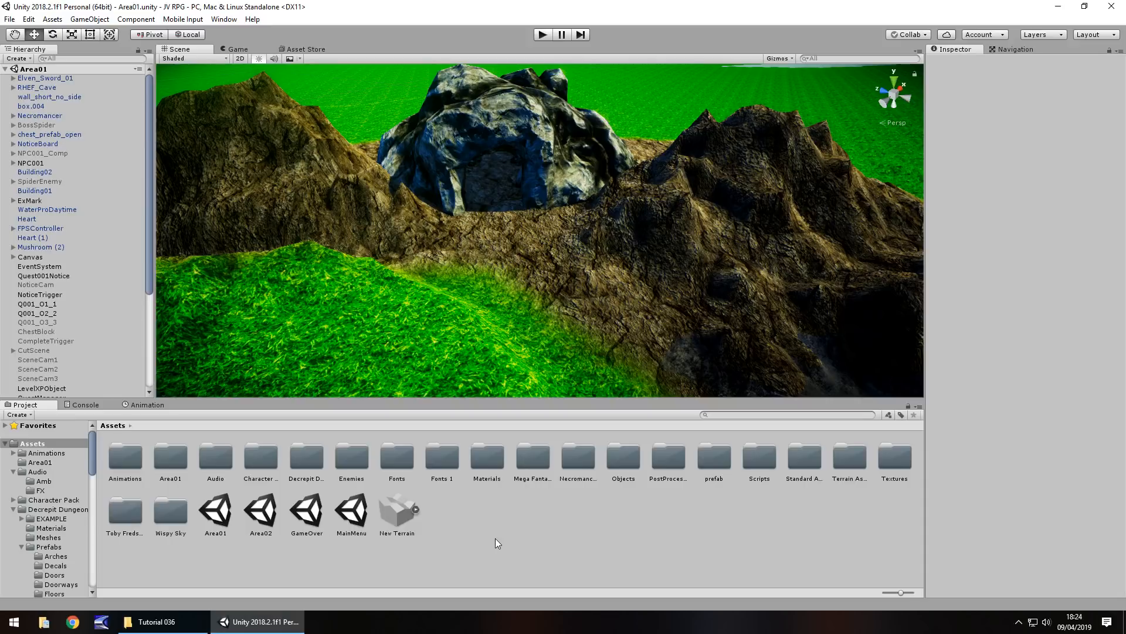
{"action": "scroll", "coordinate": [541, 259], "scroll_direction": "up", "scroll_amount": 6}
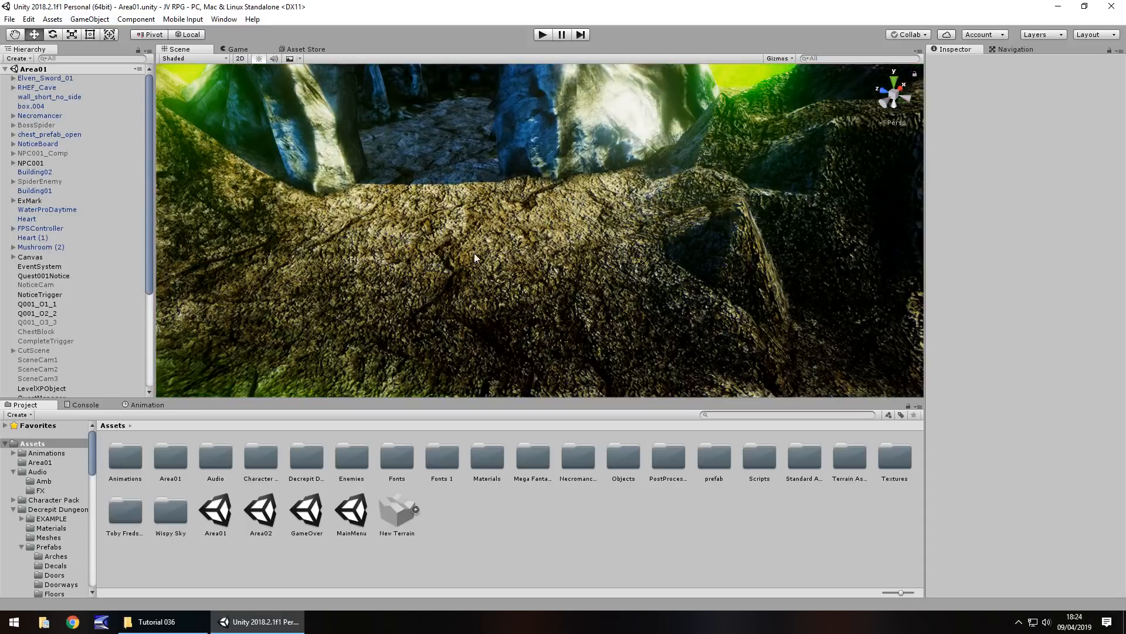
{"action": "scroll", "coordinate": [475, 254], "scroll_direction": "up", "scroll_amount": 8}
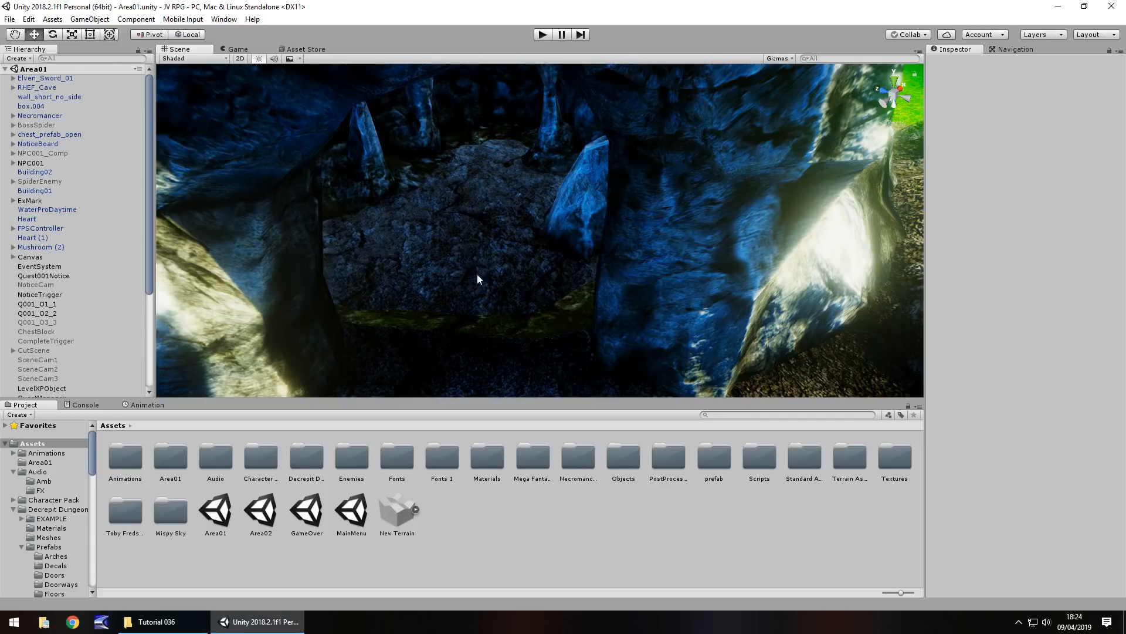
{"action": "key", "text": "w"}
{"action": "mouse_move", "coordinate": [449, 305]}
{"action": "right_mouse_down"}
{"action": "mouse_move", "coordinate": [792, 245]}
{"action": "mouse_move", "coordinate": [919, 238]}
{"action": "mouse_move", "coordinate": [348, 320]}
{"action": "mouse_move", "coordinate": [457, 312]}
{"action": "right_mouse_up"}
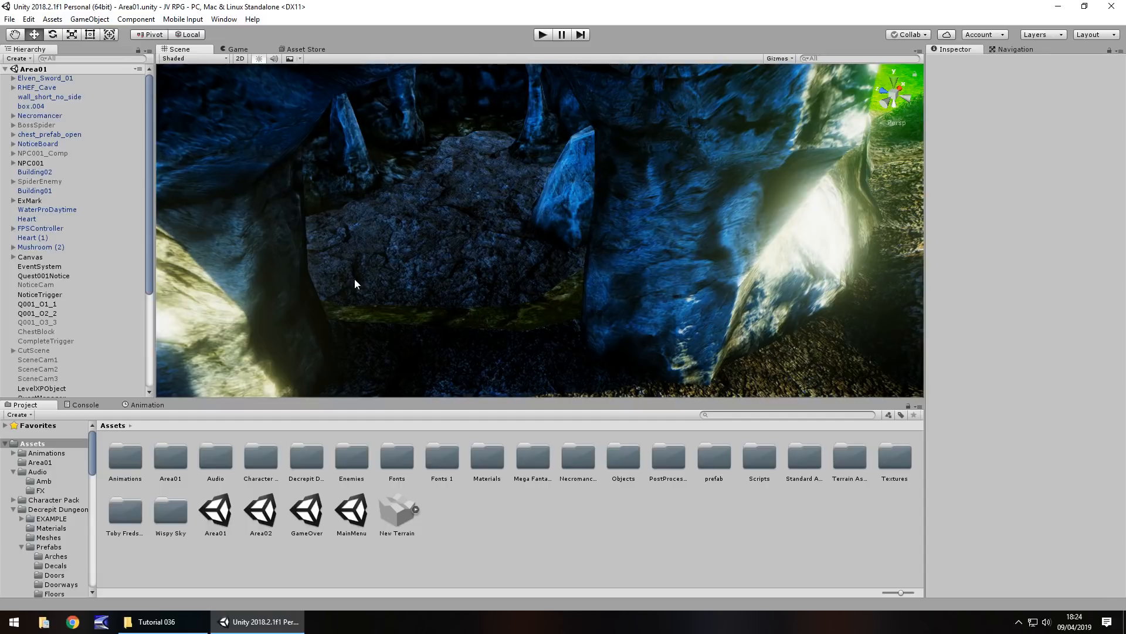
- Search the Asset Store for "decrepit dungeon", limit the results to free assets, and open the Decrepit Dungeon LITE page
{"action": "left_click", "coordinate": [312, 50]}
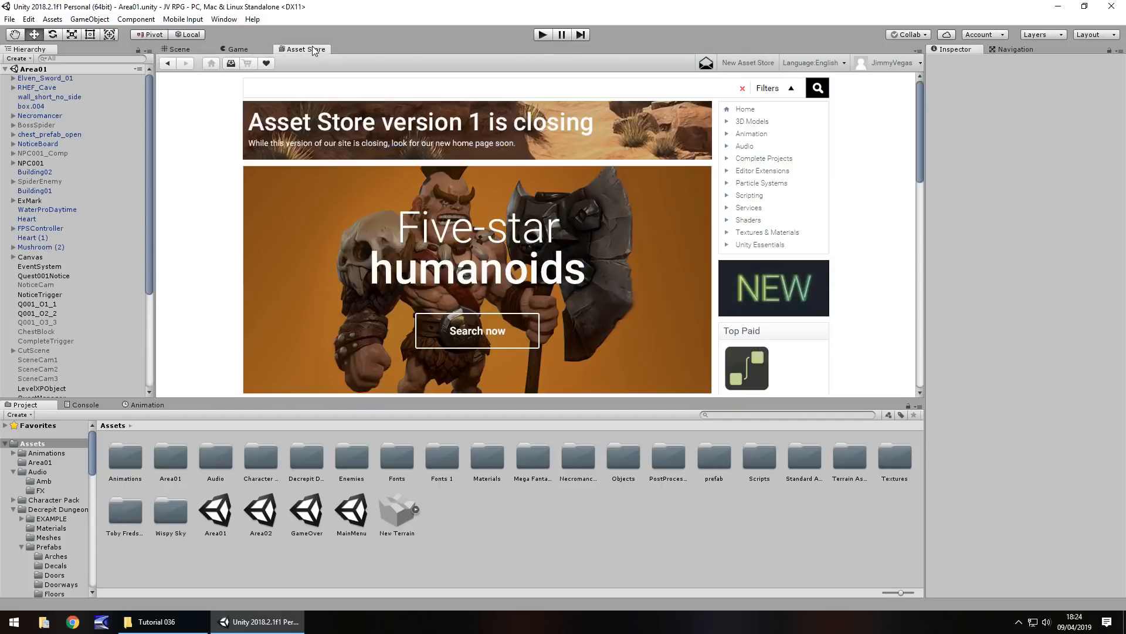
{"action": "left_click", "coordinate": [298, 89]}
{"action": "type", "text": "decrepit dungeo"}
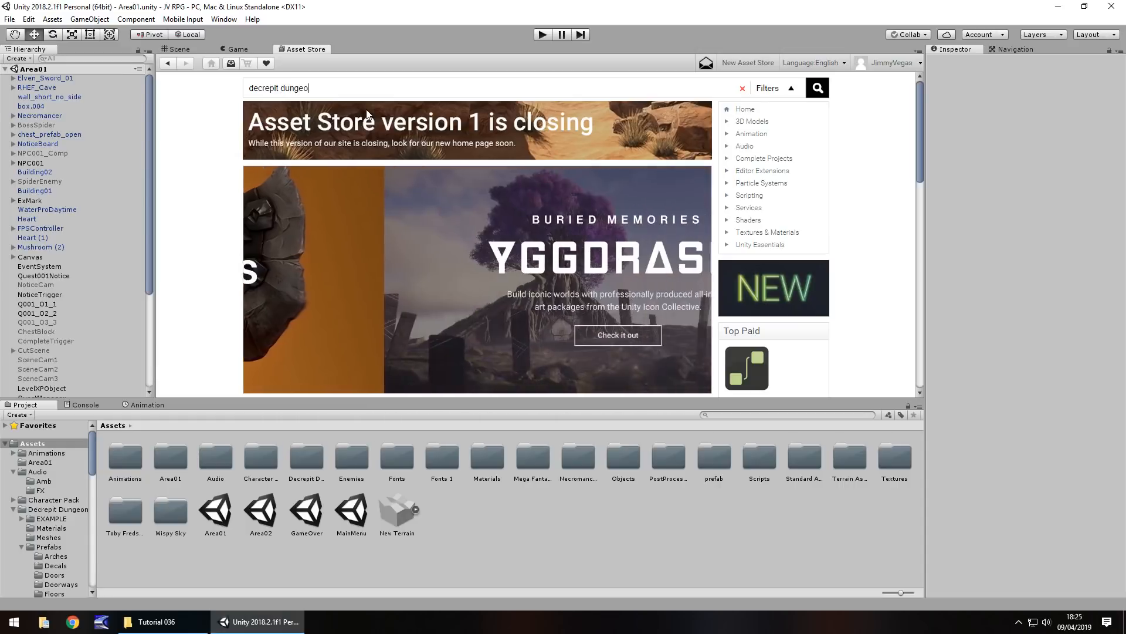
{"action": "type", "text": "n"}
{"action": "key", "text": "Return"}
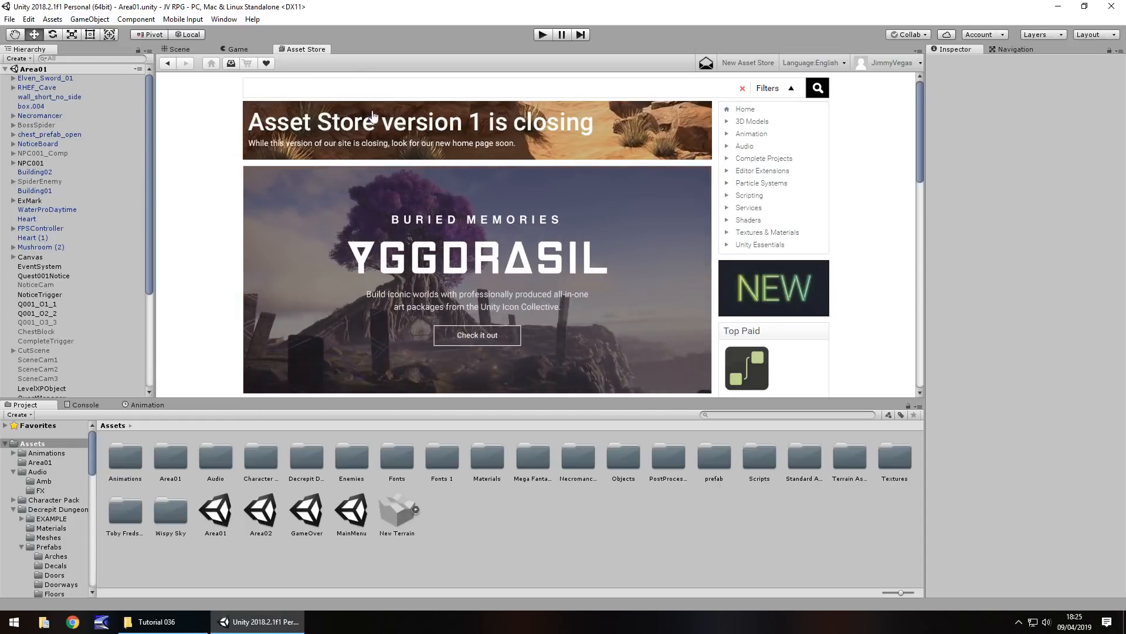
{"action": "left_click", "coordinate": [278, 148]}
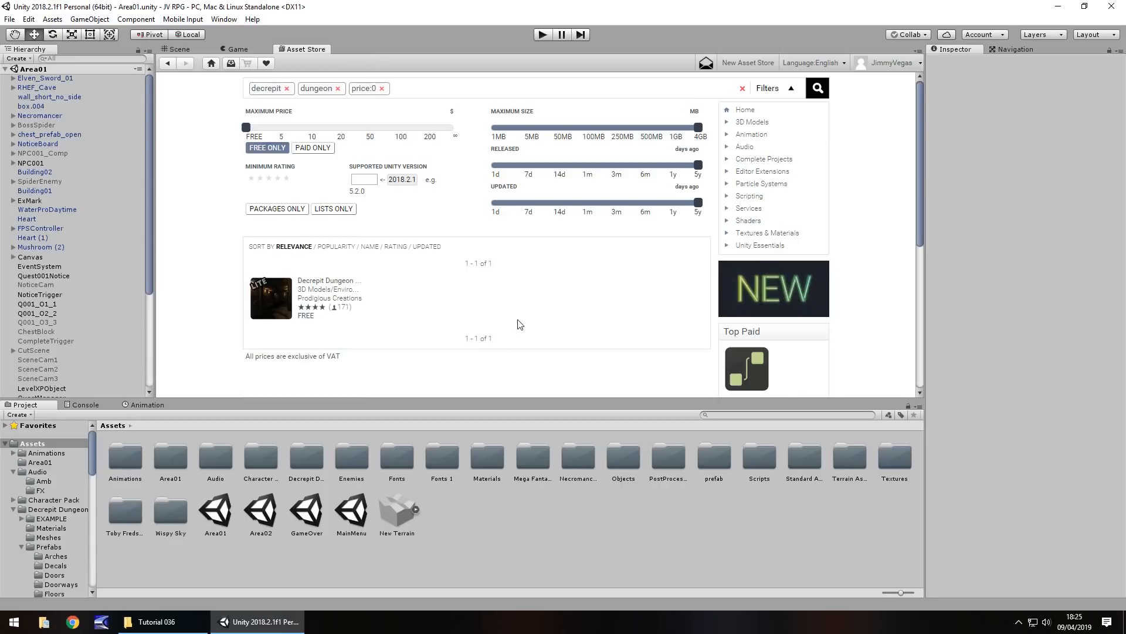
{"action": "left_click", "coordinate": [303, 281]}
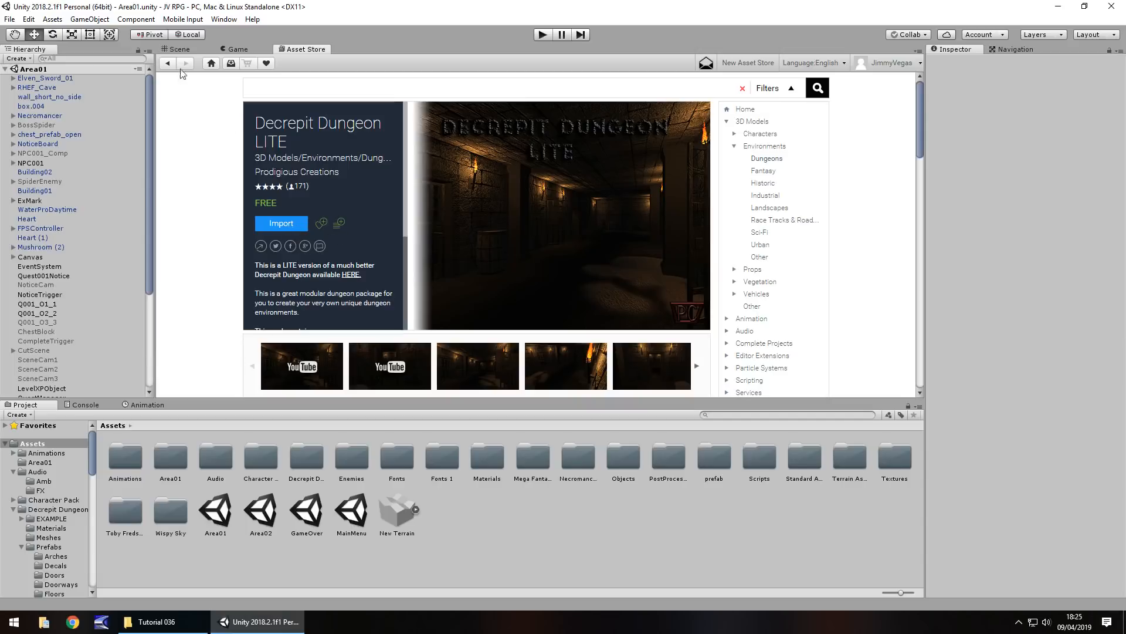
- Place the Door_D prefab from the Decrepit Dungeon LITE Doors folder on the cave floor in the scene
{"action": "left_click", "coordinate": [184, 50]}
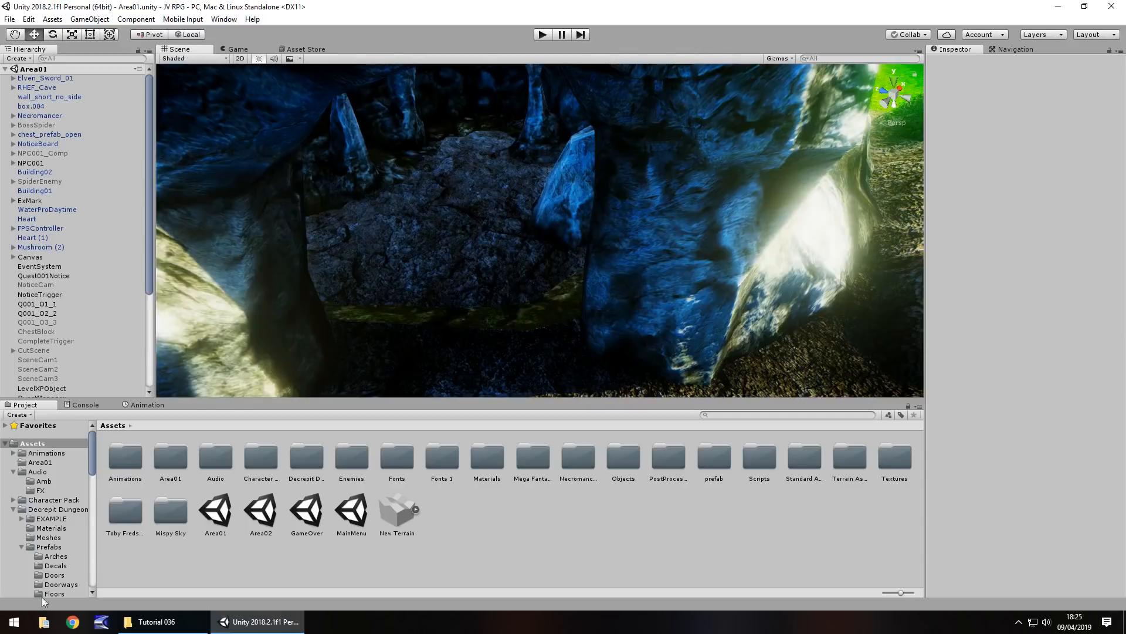
{"action": "left_click", "coordinate": [58, 510]}
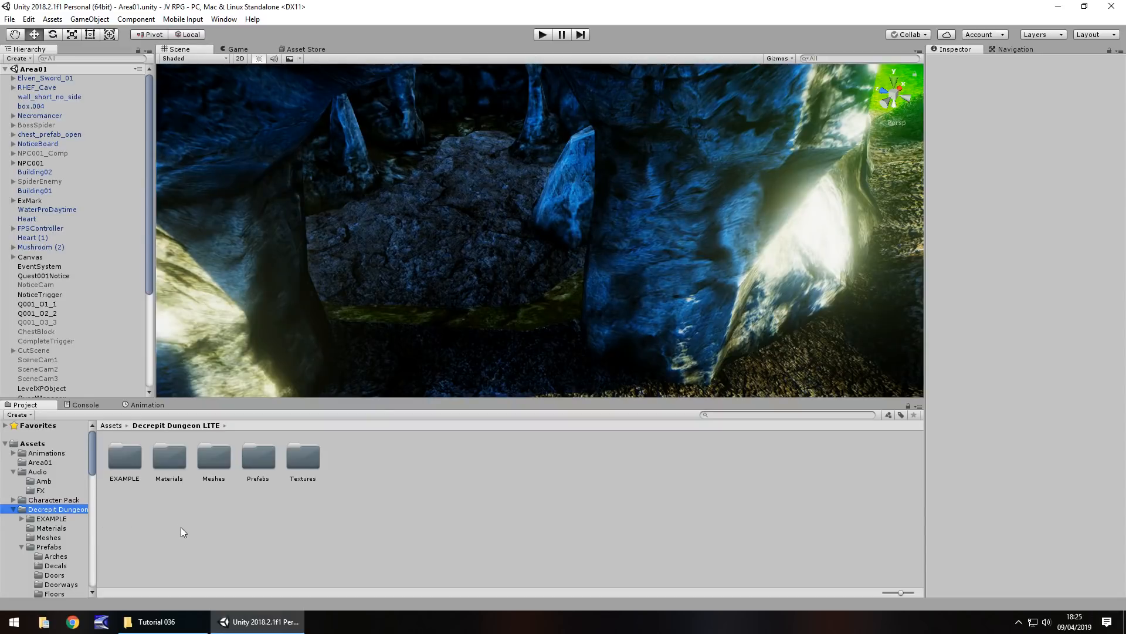
{"action": "double_click", "coordinate": [254, 465]}
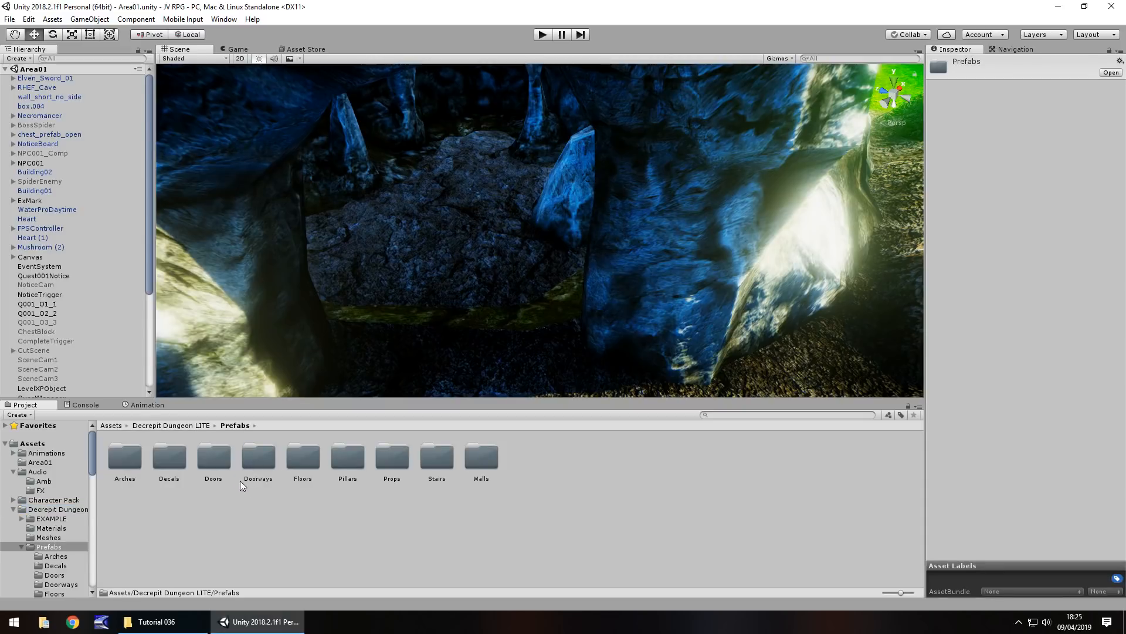
{"action": "double_click", "coordinate": [213, 460]}
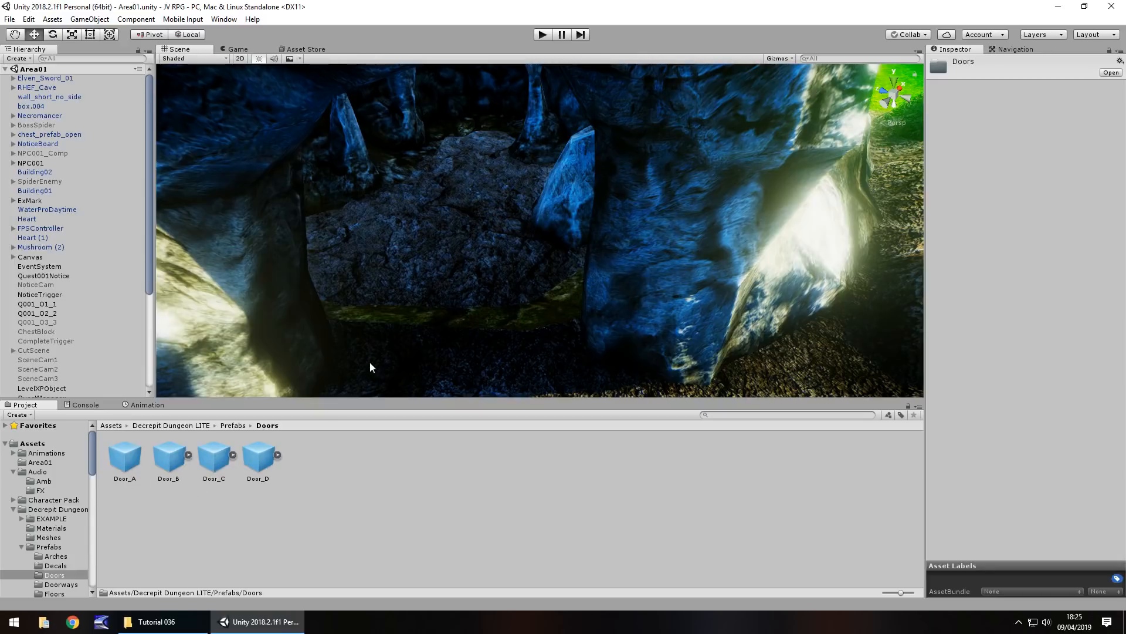
{"action": "scroll", "coordinate": [500, 292], "scroll_direction": "up", "scroll_amount": 6}
{"action": "middle_click_drag", "start_coordinate": [446, 300], "coordinate": [496, 322]}
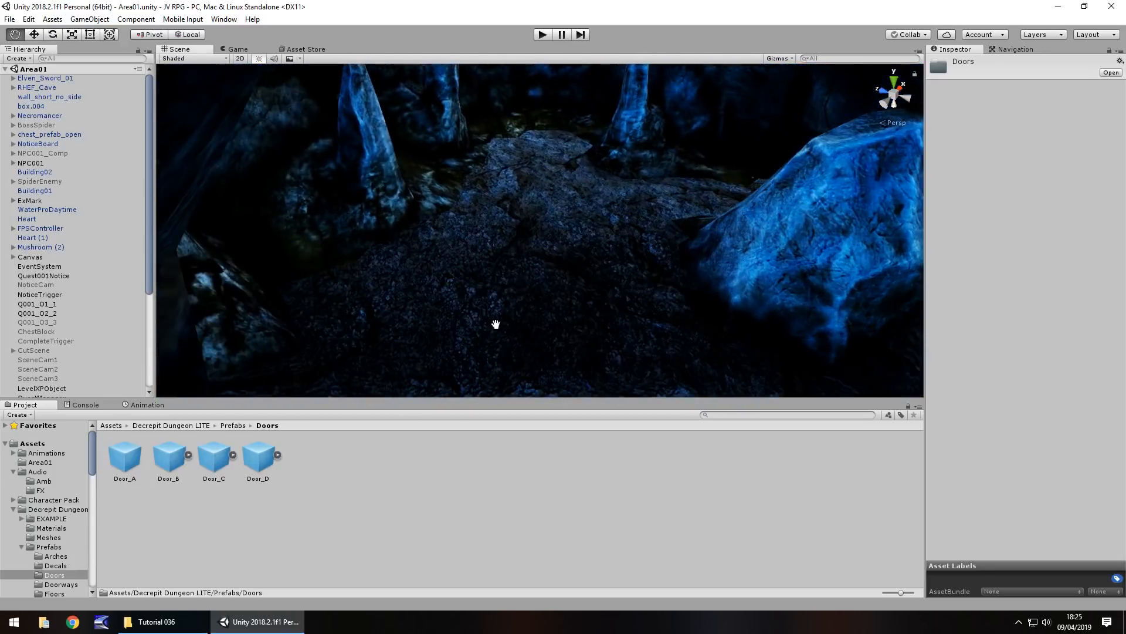
{"action": "left_click_drag", "start_coordinate": [258, 457], "coordinate": [577, 204]}
- Set the scale of Door_D to 1.5 on the X, Y and Z axes
{"action": "left_click", "coordinate": [1023, 130]}
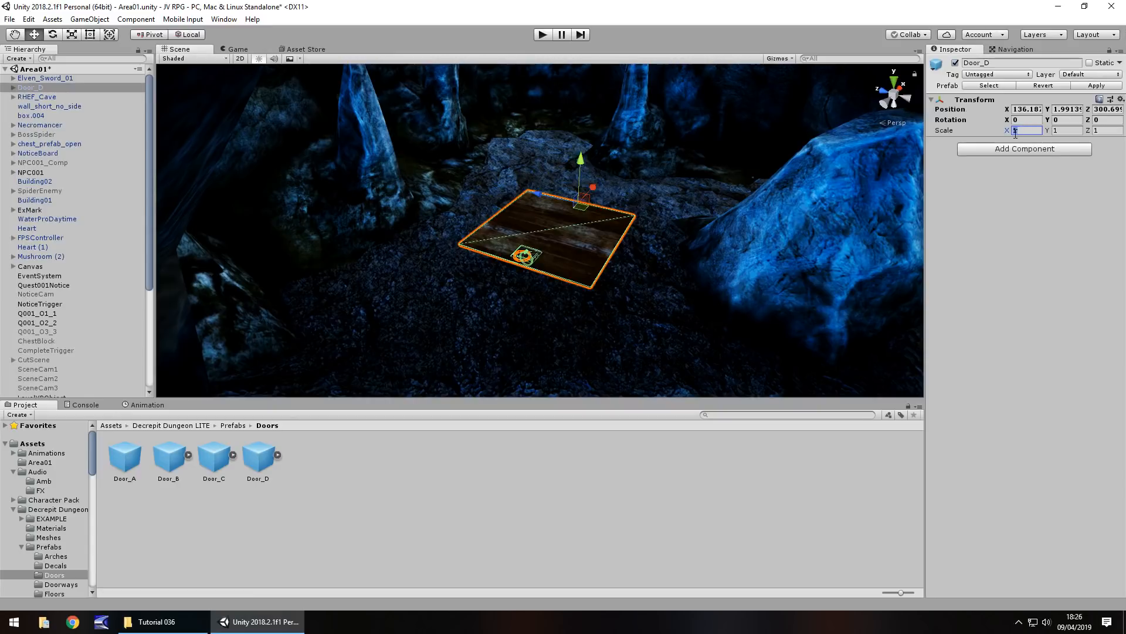
{"action": "type", "text": "1.5"}
{"action": "left_click", "coordinate": [1059, 130]}
{"action": "type", "text": "1.5"}
{"action": "left_click", "coordinate": [1107, 131]}
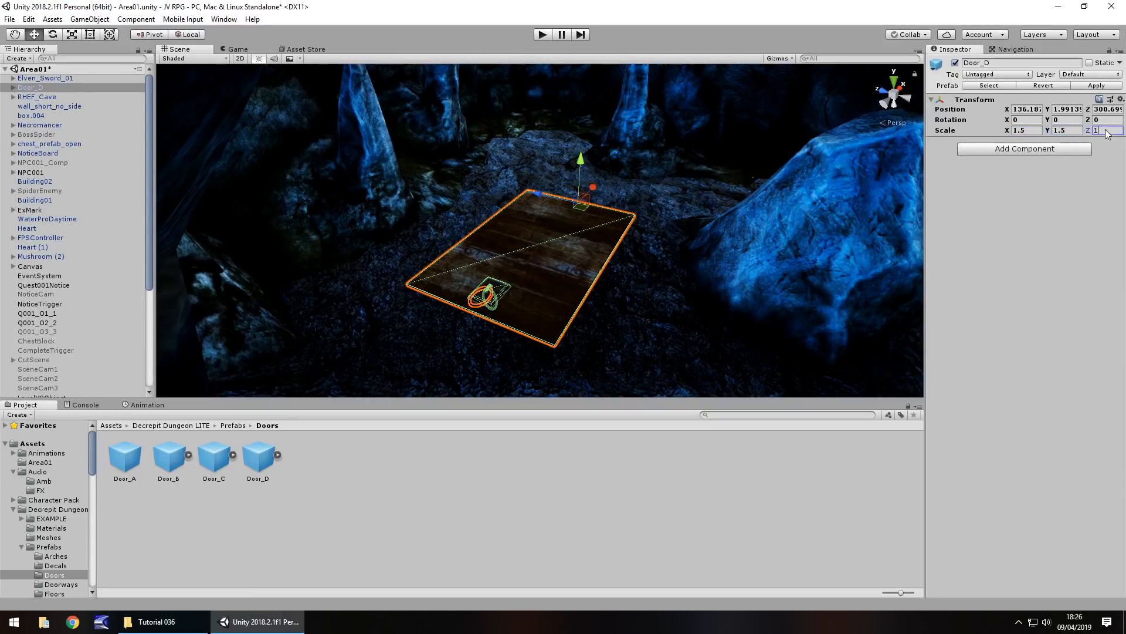
{"action": "type", "text": "1.5"}
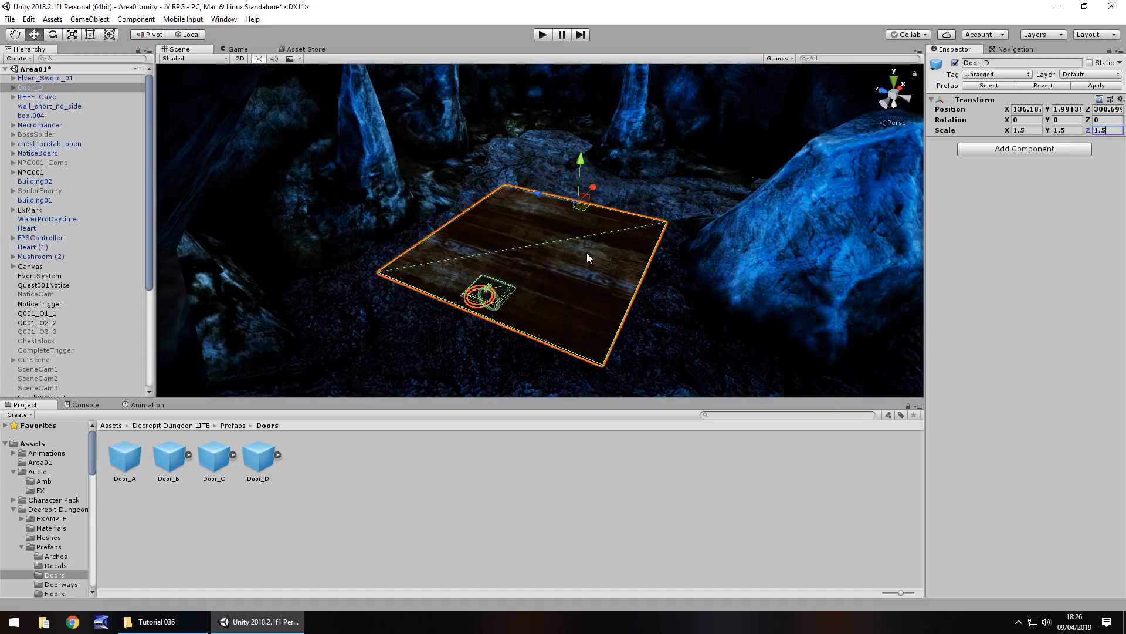
- Examine how the enlarged trapdoor sits on the cave floor, from close up and from outside the cave entrance
{"action": "middle_click_drag", "start_coordinate": [588, 258], "coordinate": [671, 204]}
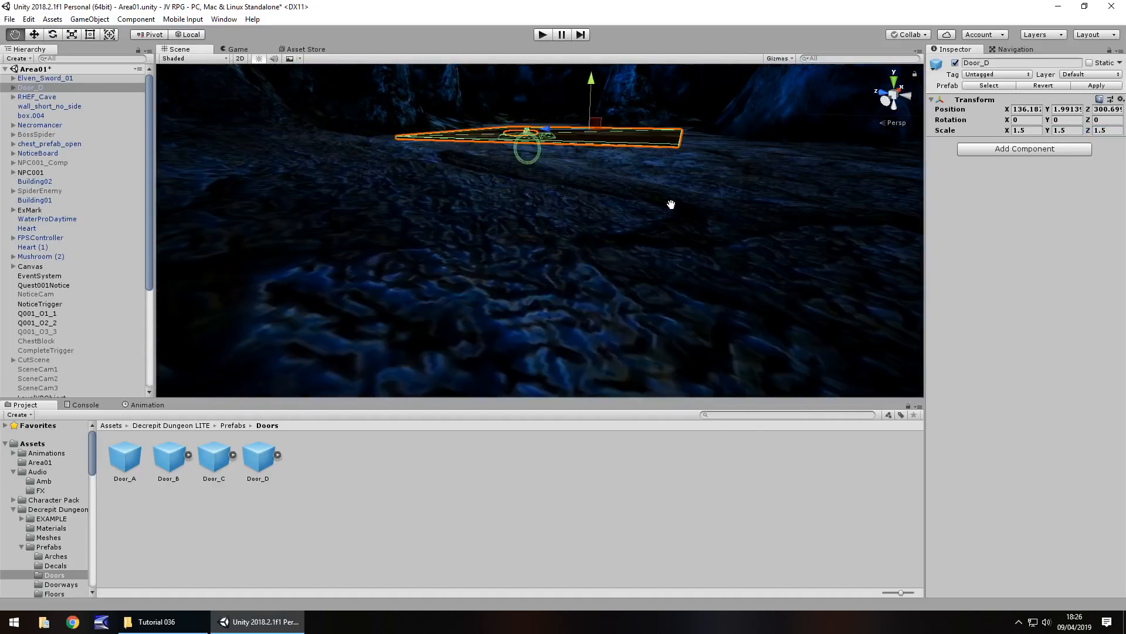
{"action": "left_click_drag", "start_coordinate": [672, 204], "coordinate": [561, 199], "text": "alt"}
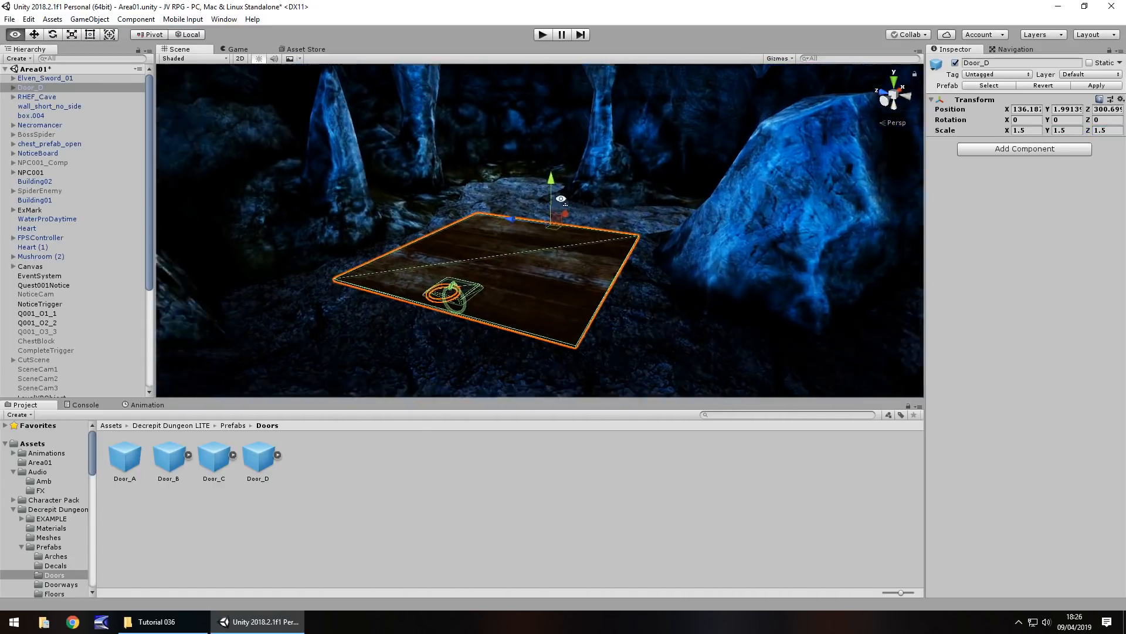
{"action": "right_click_drag", "start_coordinate": [562, 199], "coordinate": [515, 219]}
{"action": "middle_click_drag", "start_coordinate": [588, 217], "coordinate": [540, 216]}
{"action": "scroll", "coordinate": [395, 286], "scroll_direction": "up", "scroll_amount": 5}
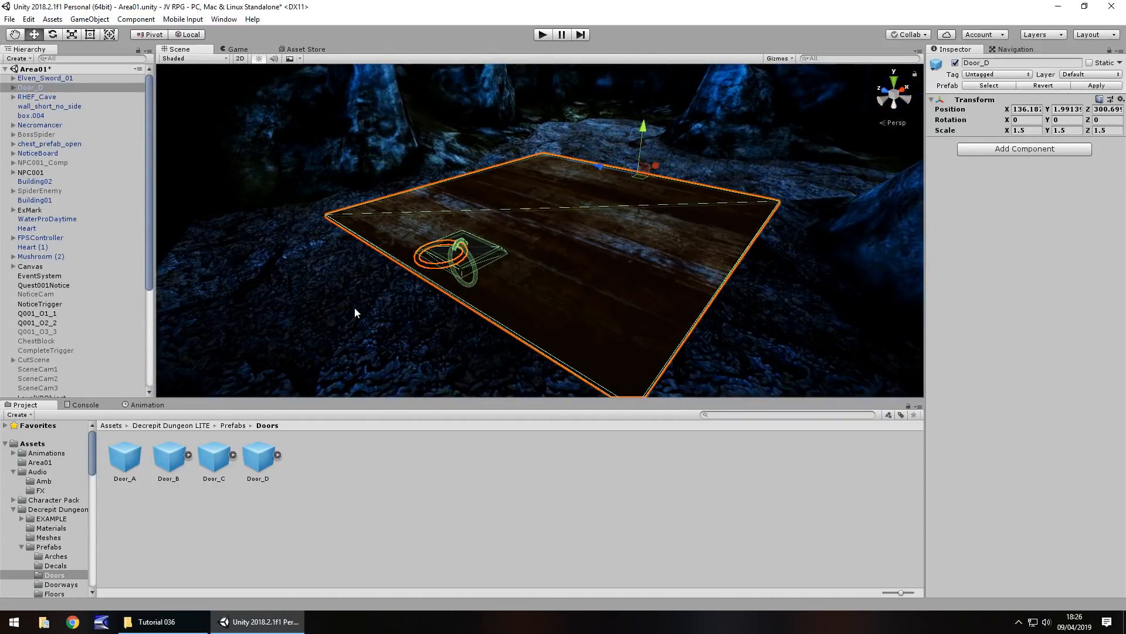
{"action": "left_click", "coordinate": [355, 308]}
{"action": "right_click_drag", "start_coordinate": [563, 239], "coordinate": [540, 247]}
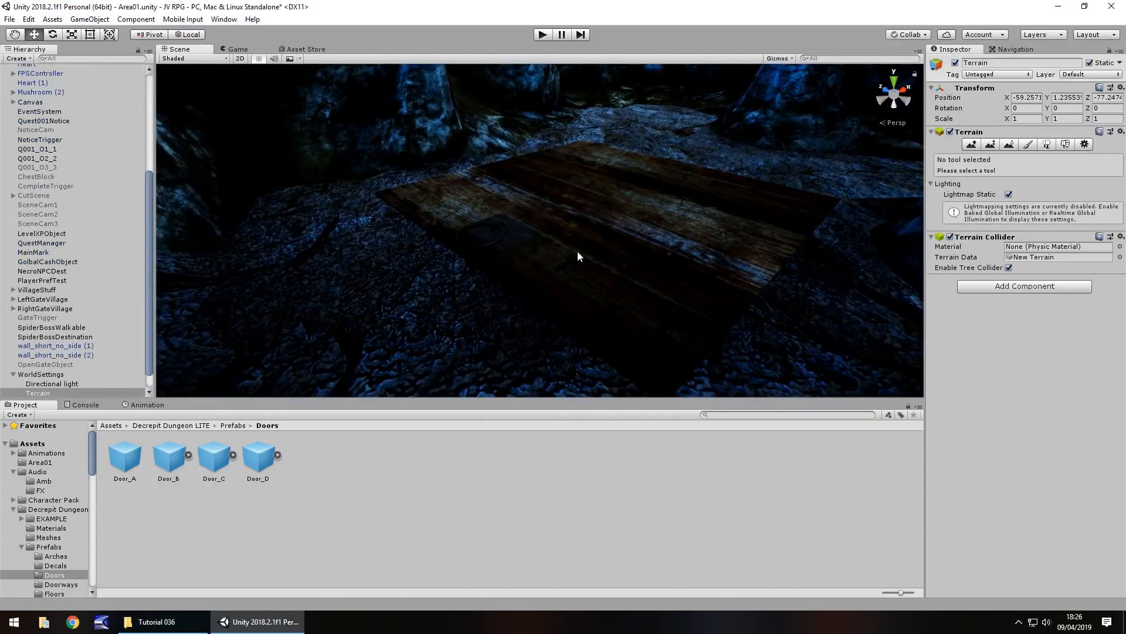
{"action": "scroll", "coordinate": [609, 215], "scroll_direction": "down", "scroll_amount": 10}
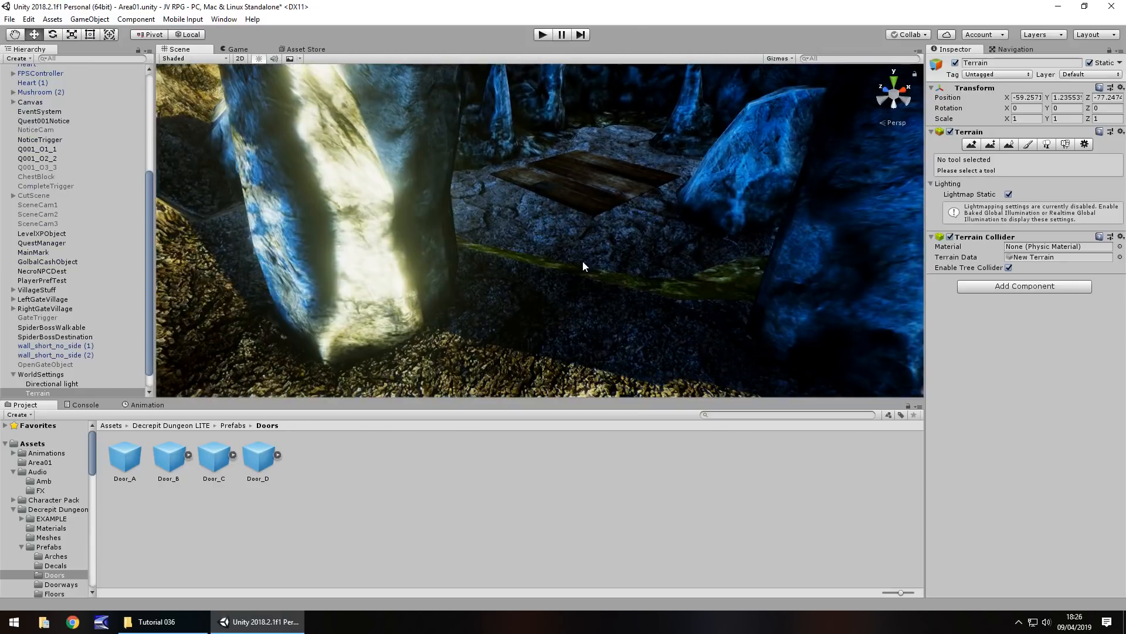
{"action": "scroll", "coordinate": [570, 266], "scroll_direction": "up", "scroll_amount": 8}
{"action": "middle_click_drag", "start_coordinate": [552, 228], "coordinate": [576, 237]}
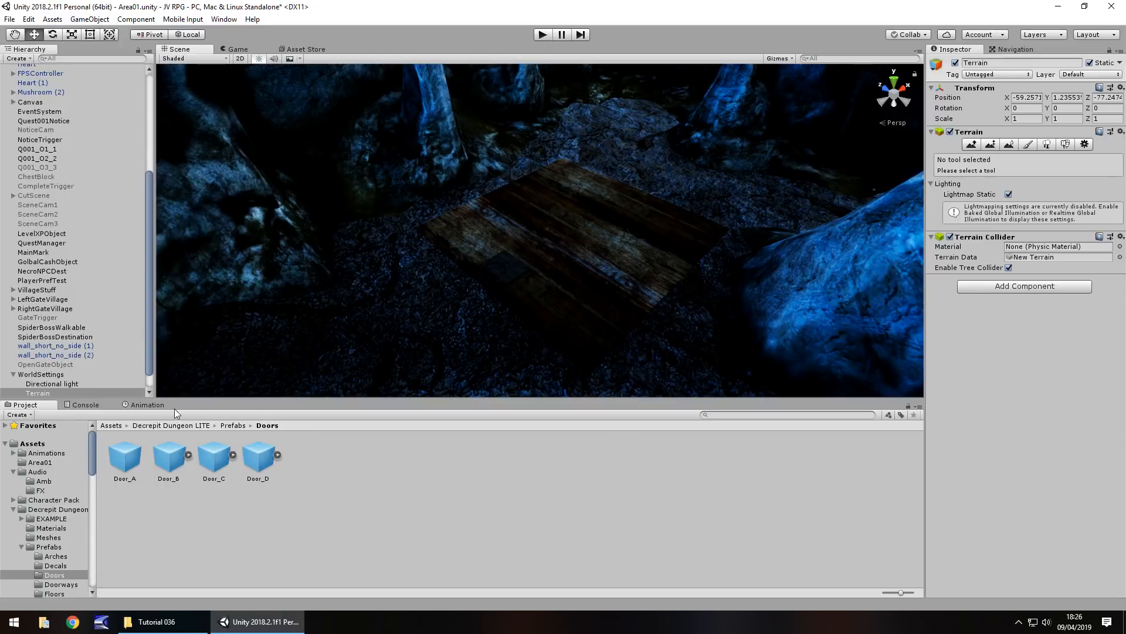
- Create a cube and position it above the trapdoor at about X 131.06, Y 3.46, Z 299.93
{"action": "left_click", "coordinate": [89, 19]}
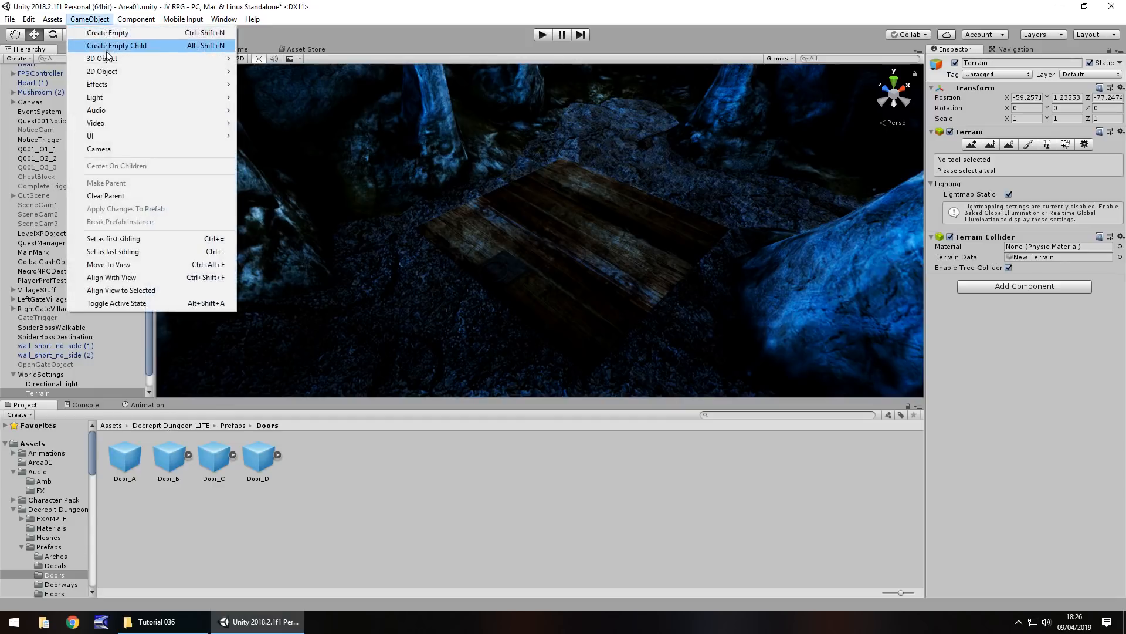
{"action": "mouse_move", "coordinate": [114, 60]}
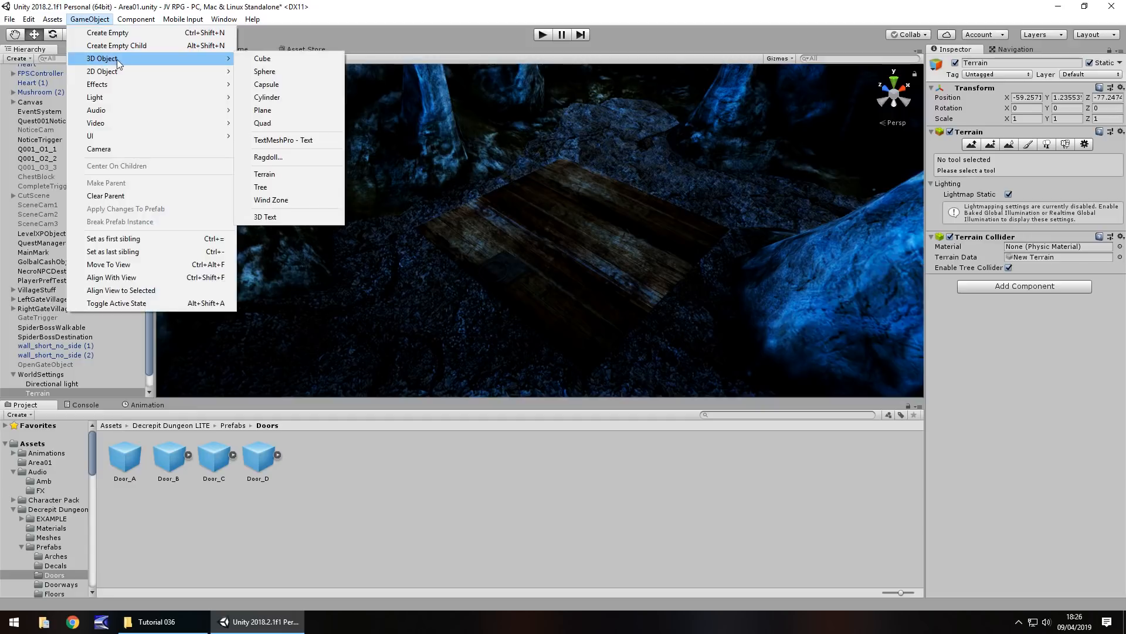
{"action": "left_click", "coordinate": [259, 59]}
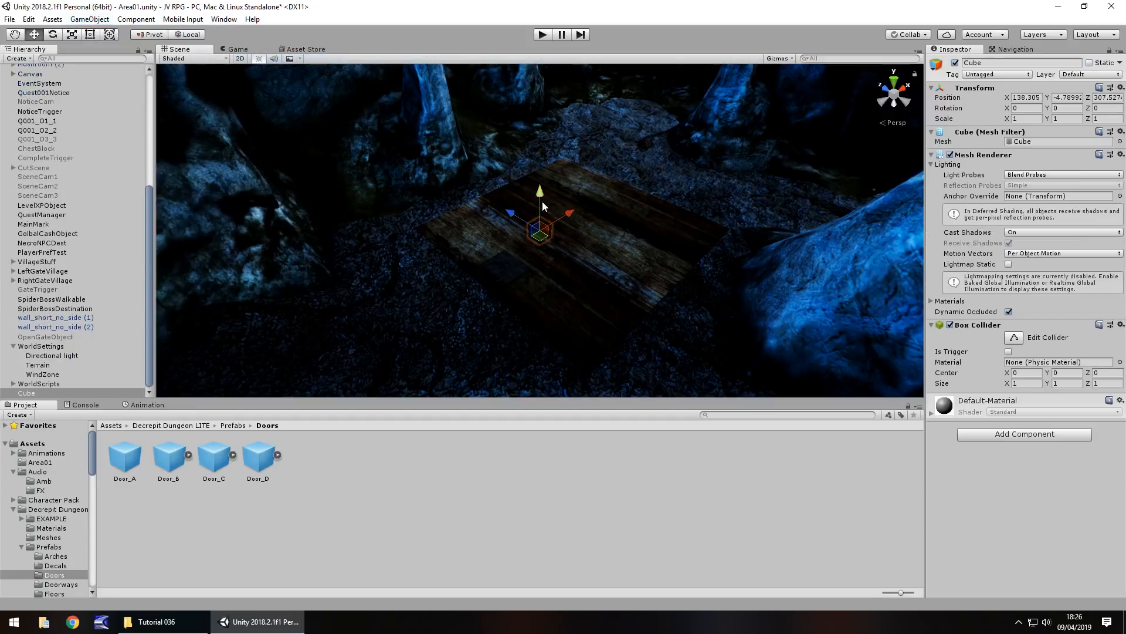
{"action": "left_click_drag", "start_coordinate": [542, 200], "coordinate": [538, 294]}
{"action": "key", "text": "f"}
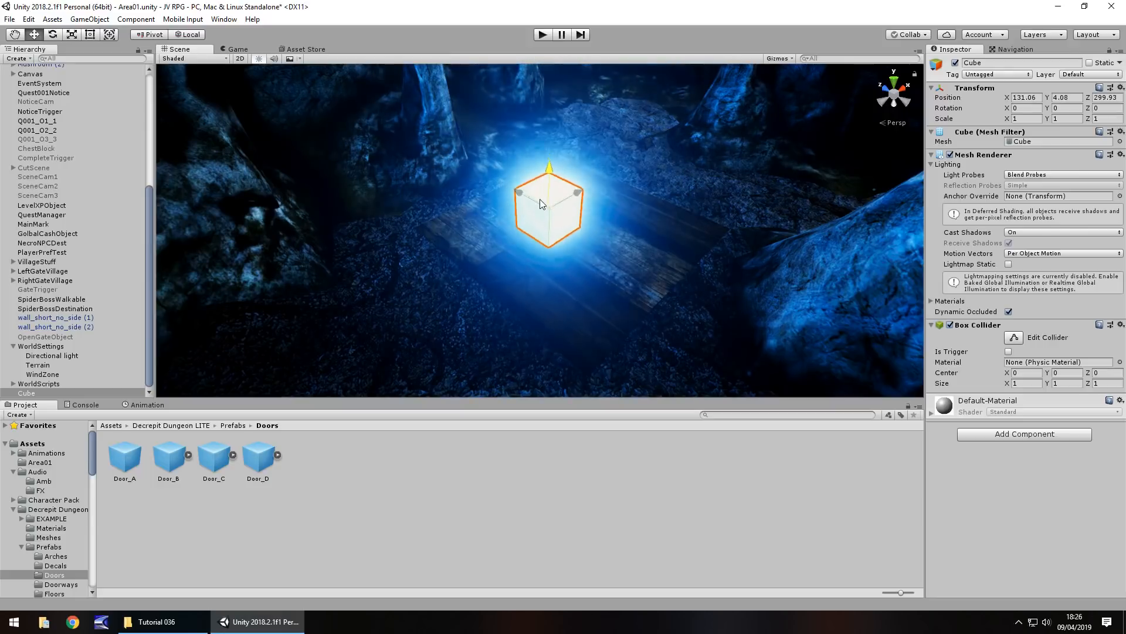
{"action": "left_click_drag", "start_coordinate": [539, 199], "coordinate": [540, 216]}
- Turn off image effects in the scene view and move the cube onto the trapdoor at about X 132.78, Y 2.59
{"action": "left_click", "coordinate": [299, 59]}
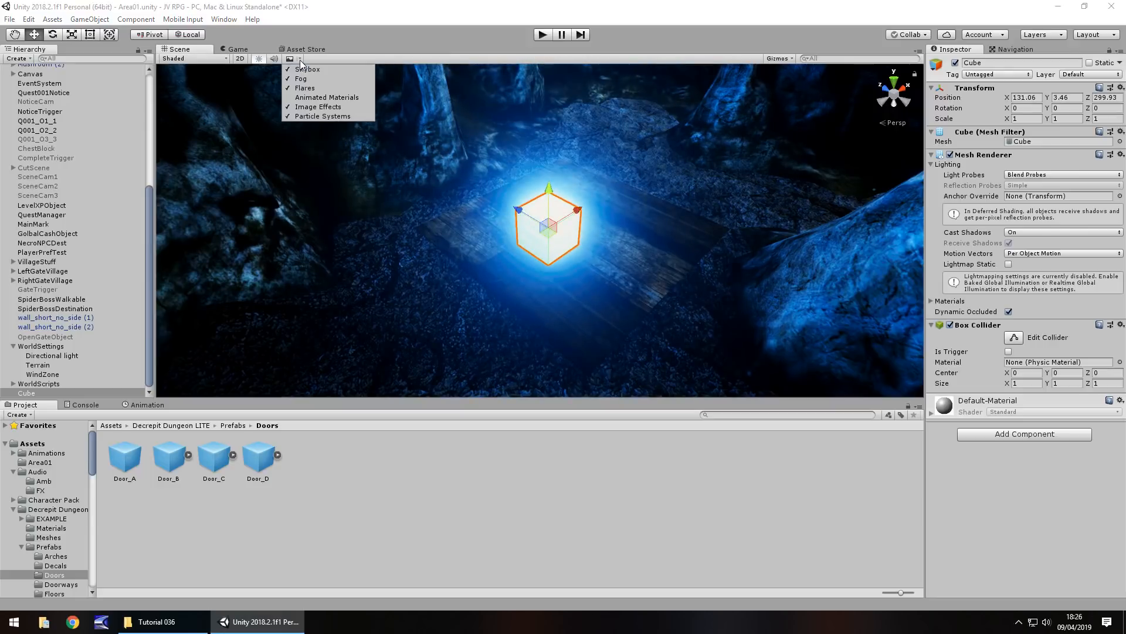
{"action": "left_click", "coordinate": [312, 107]}
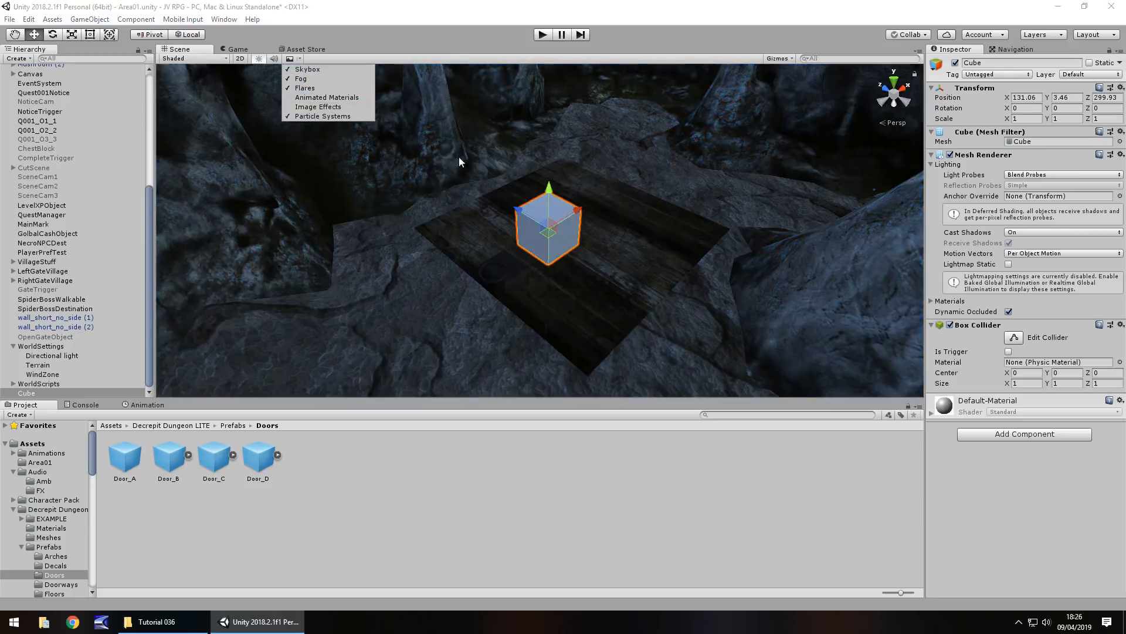
{"action": "left_click", "coordinate": [549, 194]}
{"action": "left_click_drag", "start_coordinate": [549, 194], "coordinate": [541, 220]}
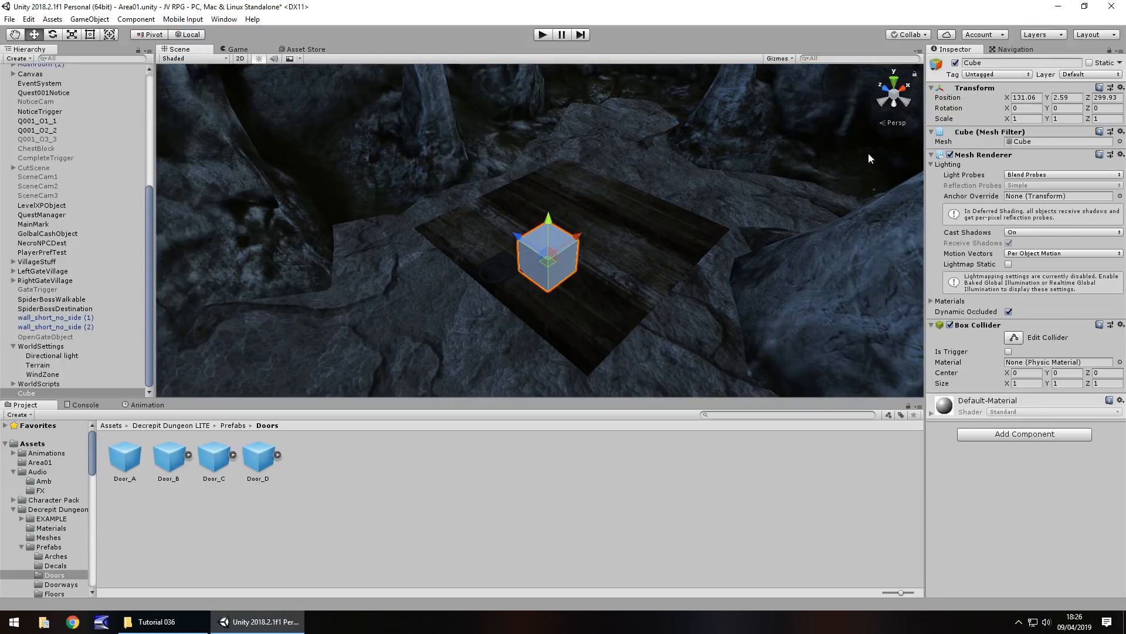
{"action": "left_click_drag", "start_coordinate": [583, 234], "coordinate": [623, 206]}
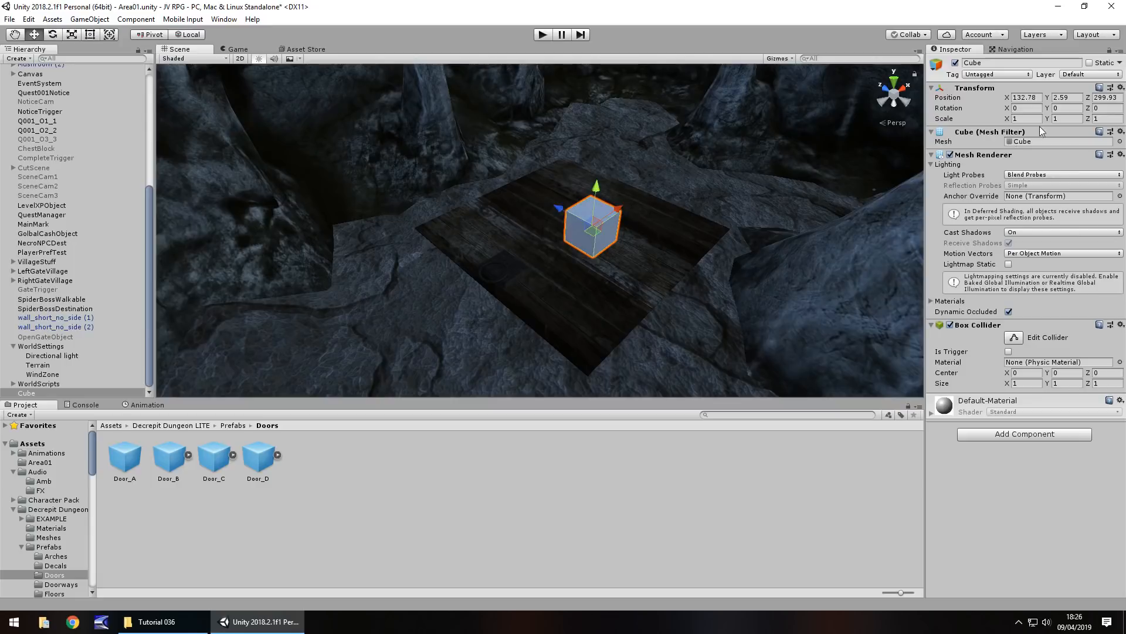
- Flatten the cube over the trapdoor with scale X about 6.98, Y 0.1, Z about 6.94, and shift it to about Z 300.68
{"action": "left_click_drag", "start_coordinate": [1007, 119], "coordinate": [10, 130]}
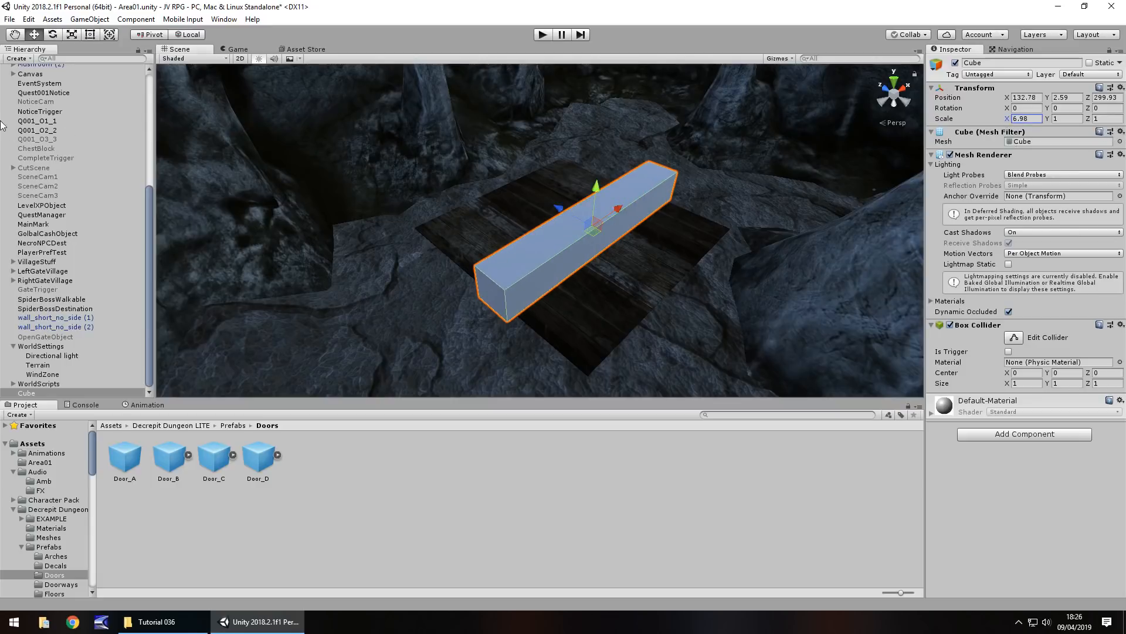
{"action": "left_click_drag", "start_coordinate": [1088, 118], "coordinate": [81, 147]}
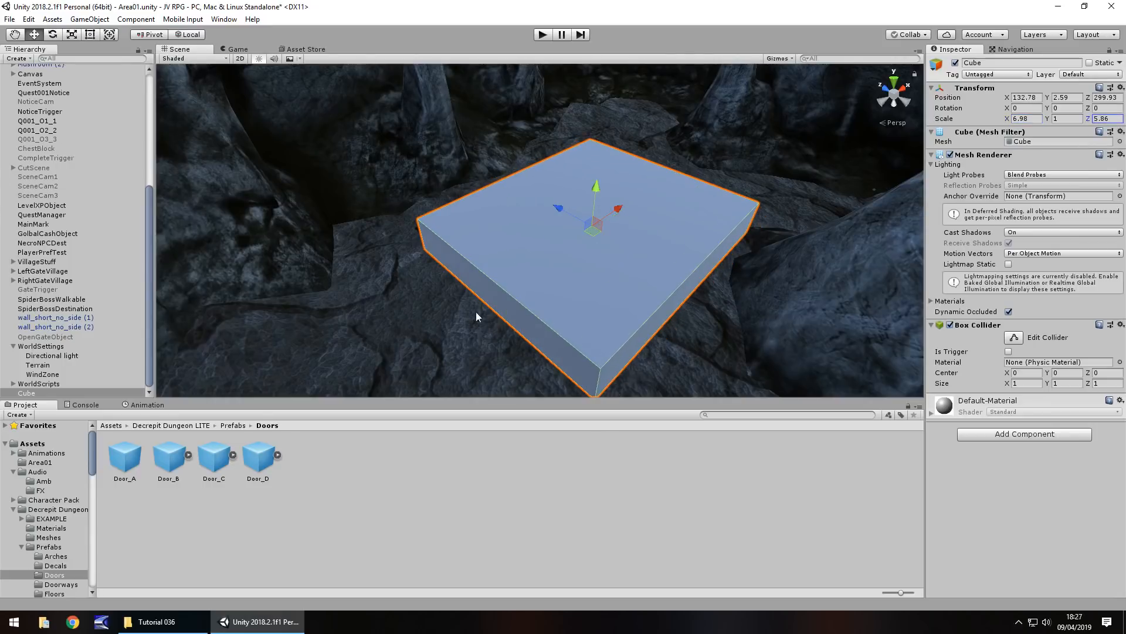
{"action": "left_click_drag", "start_coordinate": [478, 314], "coordinate": [549, 225], "text": "alt"}
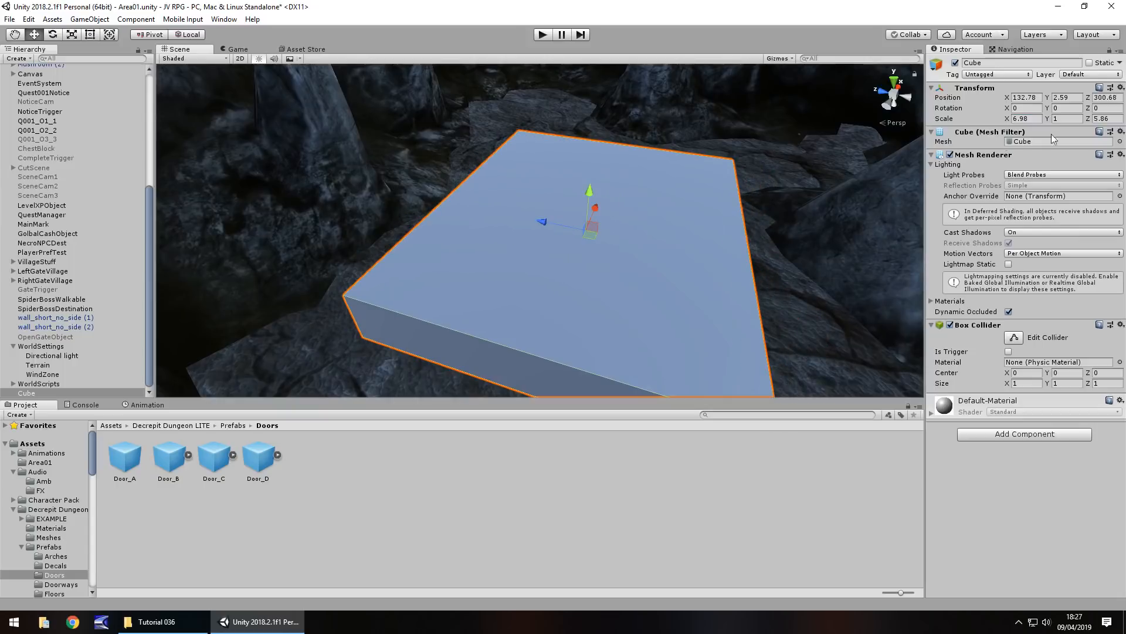
{"action": "left_click_drag", "start_coordinate": [1088, 118], "coordinate": [1117, 123]}
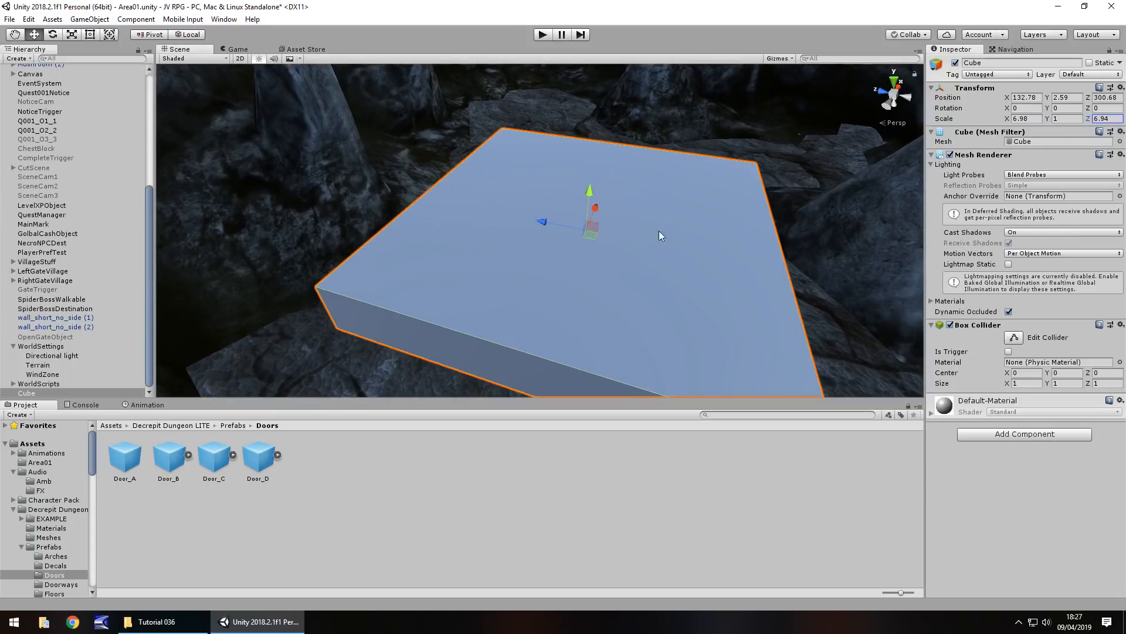
{"action": "left_click", "coordinate": [1067, 120]}
{"action": "type", "text": ".1"}
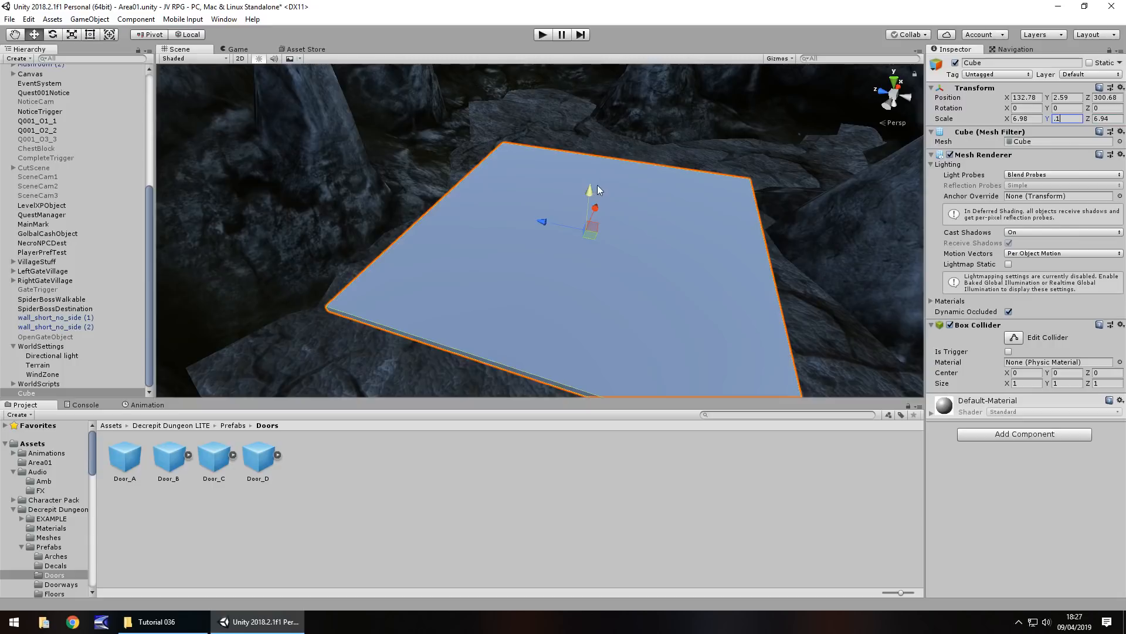
- Lower the flattened cube to about Y 2.23 and turn off its Mesh Renderer so only the collider covers the trapdoor
{"action": "mouse_move", "coordinate": [593, 186]}
{"action": "left_mouse_down"}
{"action": "mouse_move", "coordinate": [591, 223]}
{"action": "mouse_move", "coordinate": [593, 201]}
{"action": "left_mouse_up"}
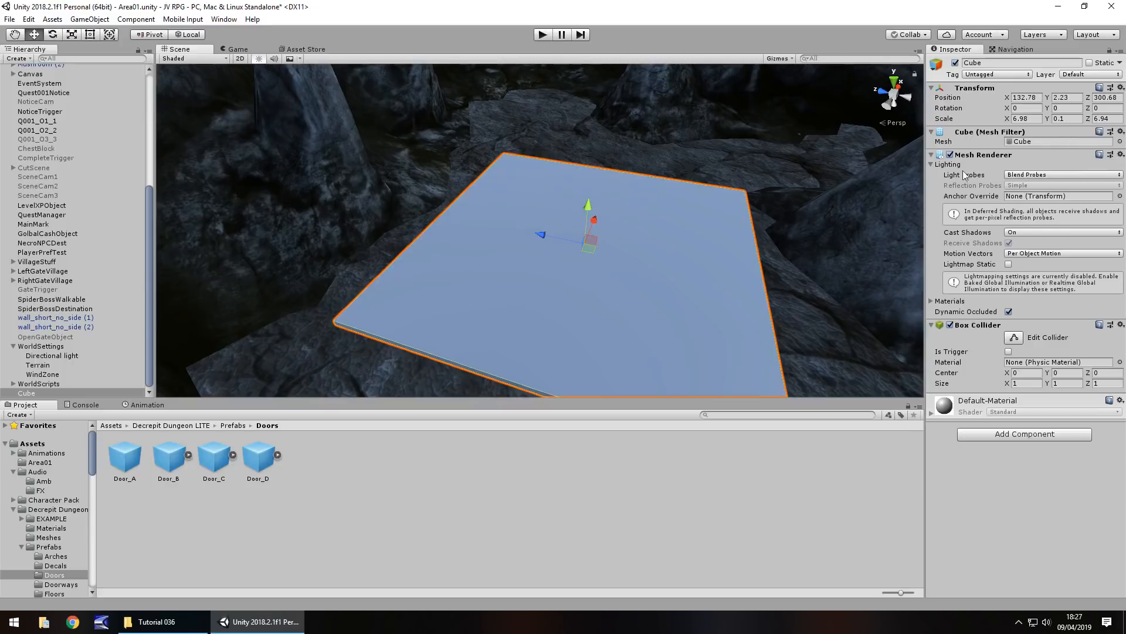
{"action": "left_click", "coordinate": [950, 154]}
{"action": "left_click_drag", "start_coordinate": [793, 199], "coordinate": [671, 257], "text": "alt"}
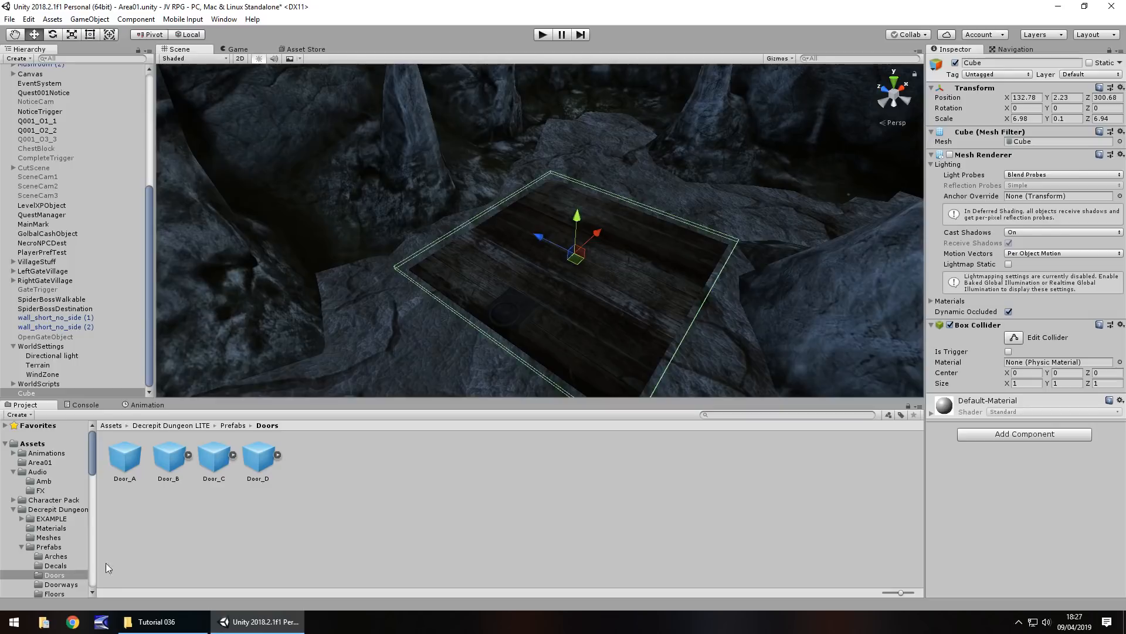
- Open the Scripts folder in the project and frame the Quest001Notice object in the scene view
{"action": "left_click_drag", "start_coordinate": [90, 444], "coordinate": [83, 538]}
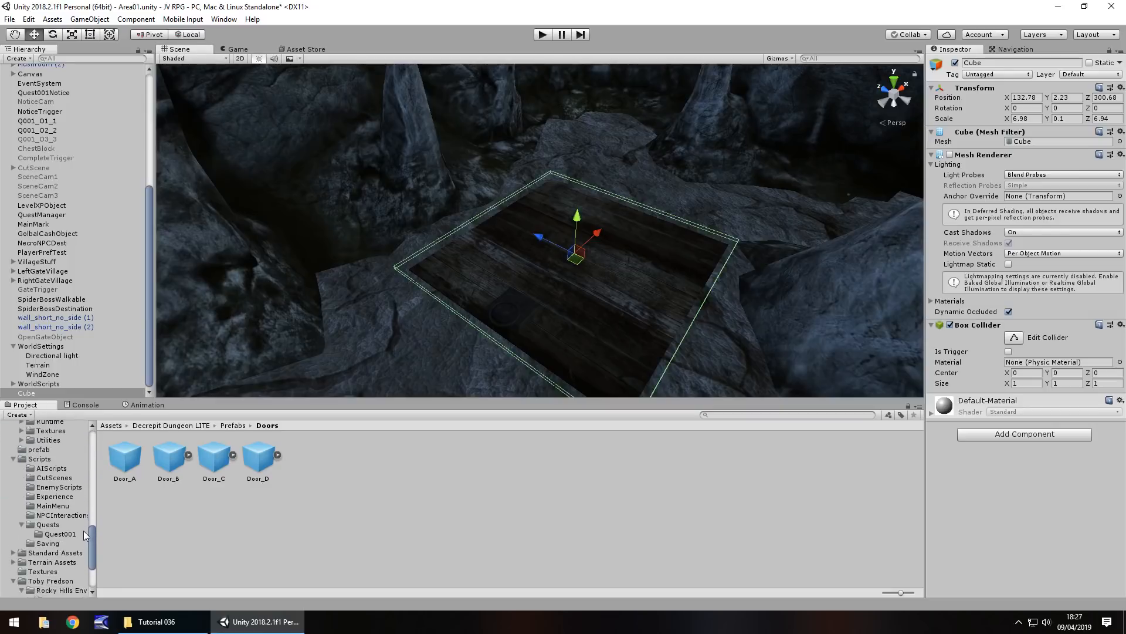
{"action": "left_click", "coordinate": [40, 459]}
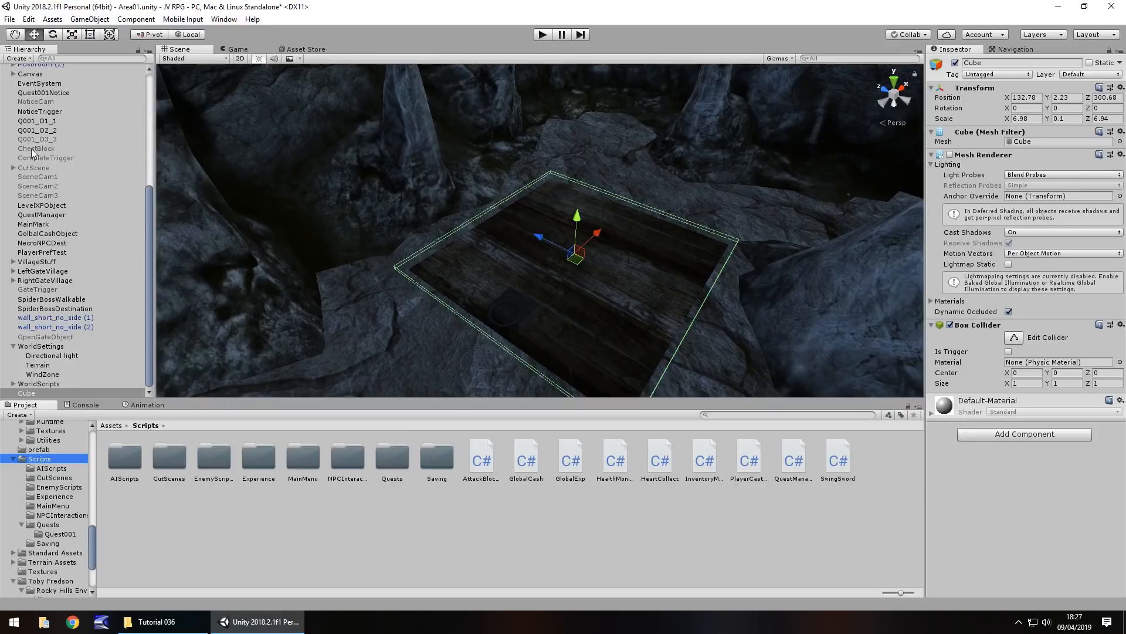
{"action": "scroll", "coordinate": [64, 197], "scroll_direction": "up", "scroll_amount": 5}
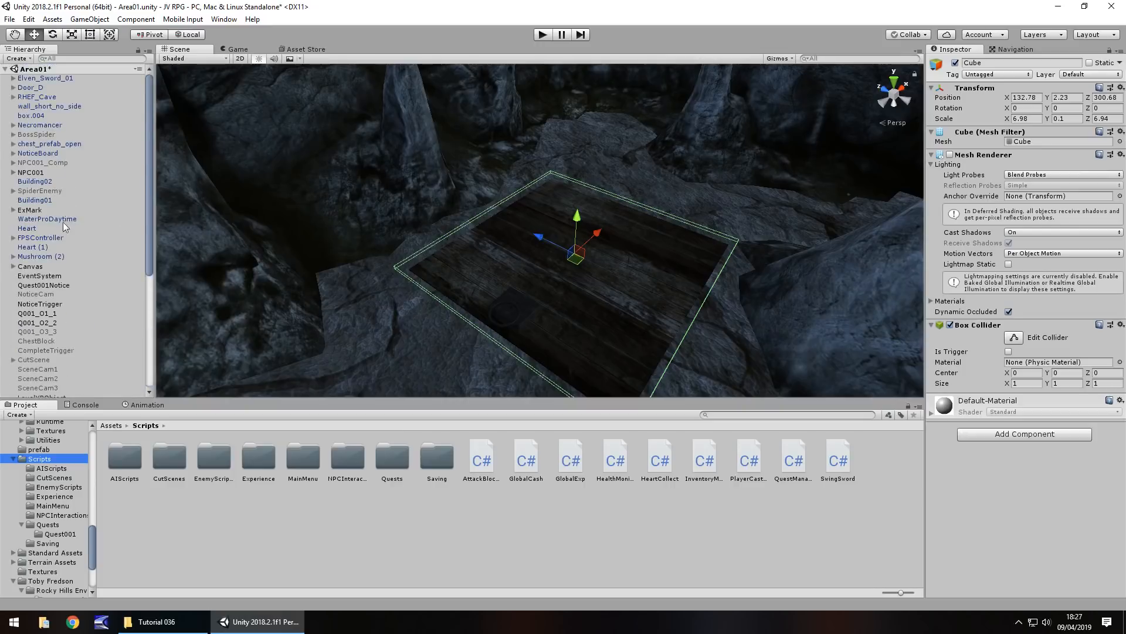
{"action": "left_click", "coordinate": [47, 285]}
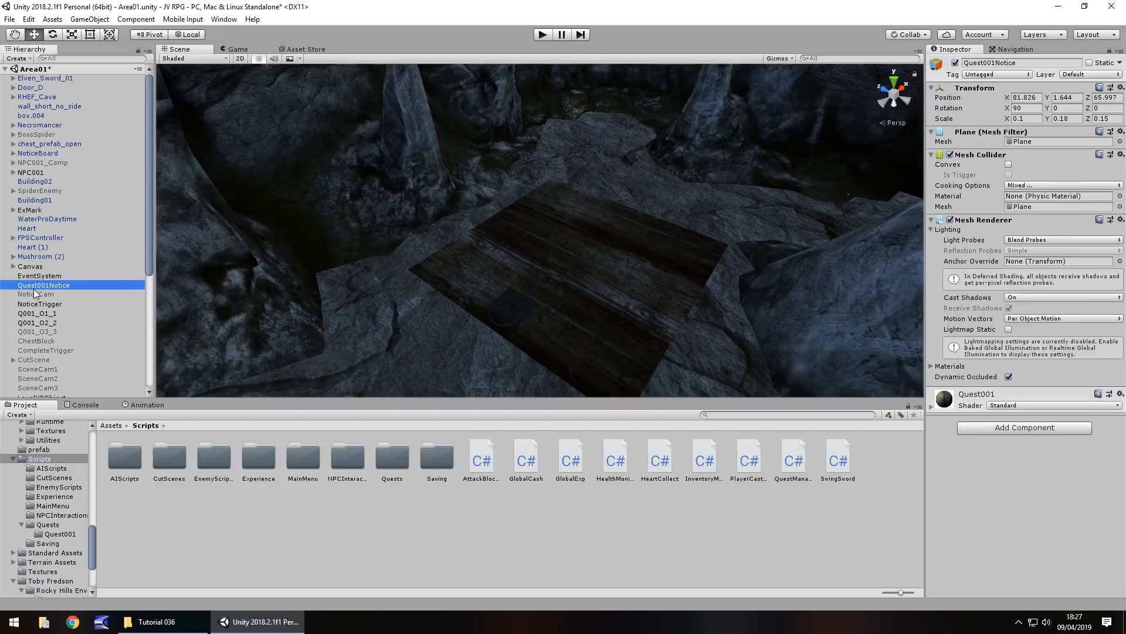
{"action": "double_click", "coordinate": [36, 286]}
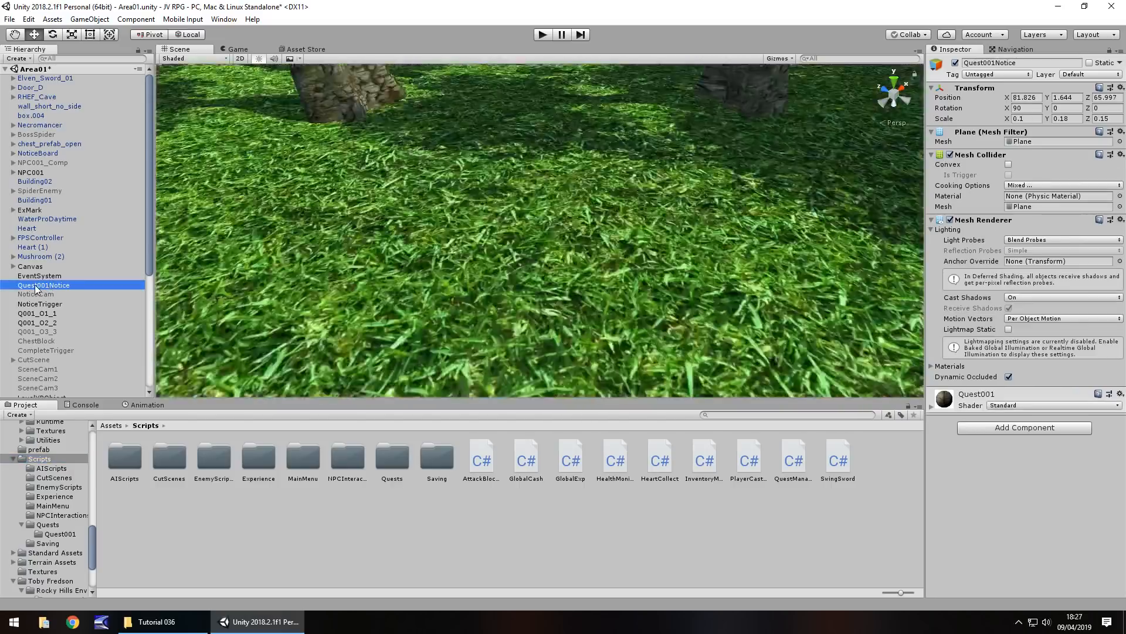
{"action": "right_click_drag", "start_coordinate": [506, 179], "coordinate": [664, 242]}
{"action": "scroll", "coordinate": [650, 249], "scroll_direction": "up", "scroll_amount": 1}
- Select NoticeTrigger in the scene hierarchy and locate its attached Quest001Take script in the project assets
{"action": "left_click", "coordinate": [97, 189]}
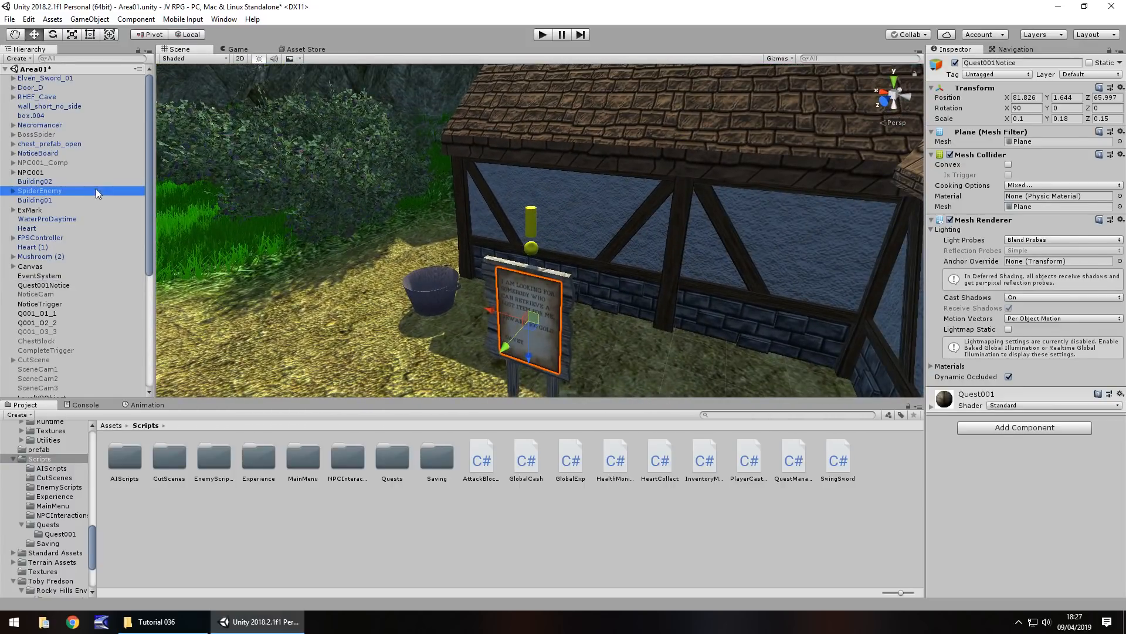
{"action": "key", "text": "Down"}
{"action": "key", "text": "Down"}
{"action": "key", "text": "Down"}
{"action": "key", "text": "Down"}
{"action": "key", "text": "Down"}
{"action": "key", "text": "Down"}
{"action": "key", "text": "Down"}
{"action": "key", "text": "Down"}
{"action": "key", "text": "Down"}
{"action": "key", "text": "Down"}
{"action": "key", "text": "Down"}
{"action": "key", "text": "Down"}
{"action": "key", "text": "Down"}
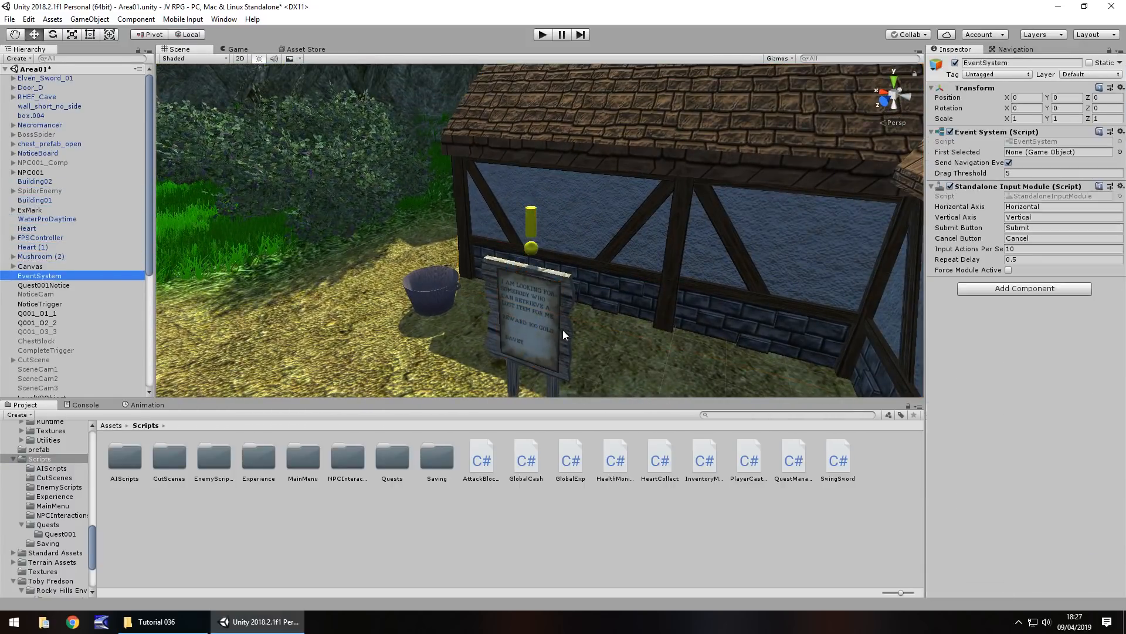
{"action": "key", "text": "Up"}
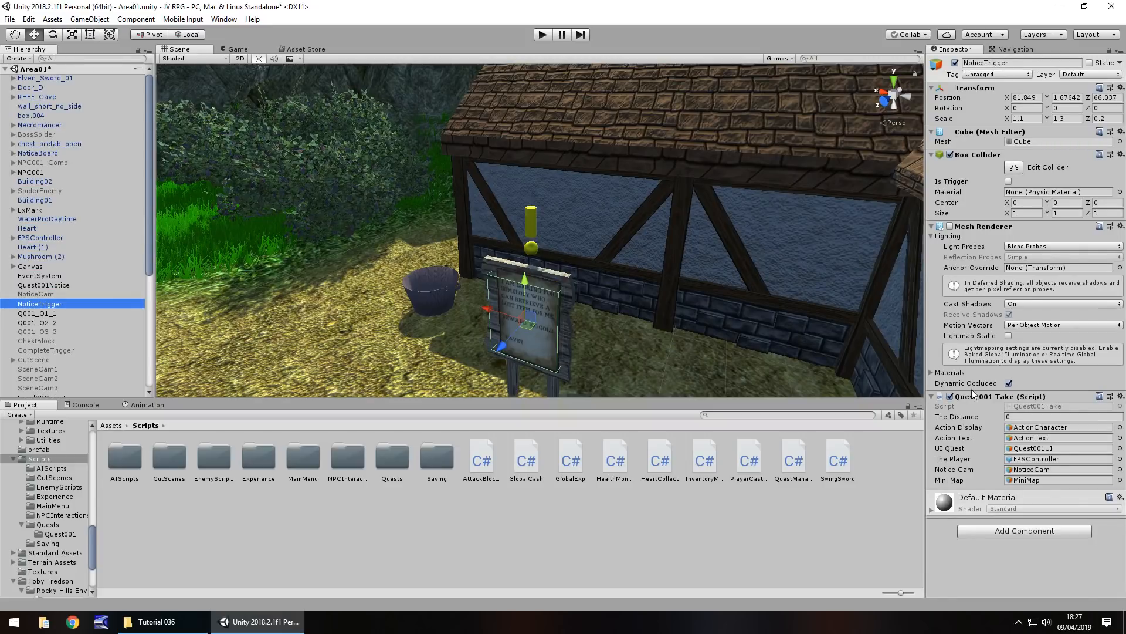
{"action": "left_click", "coordinate": [1050, 406]}
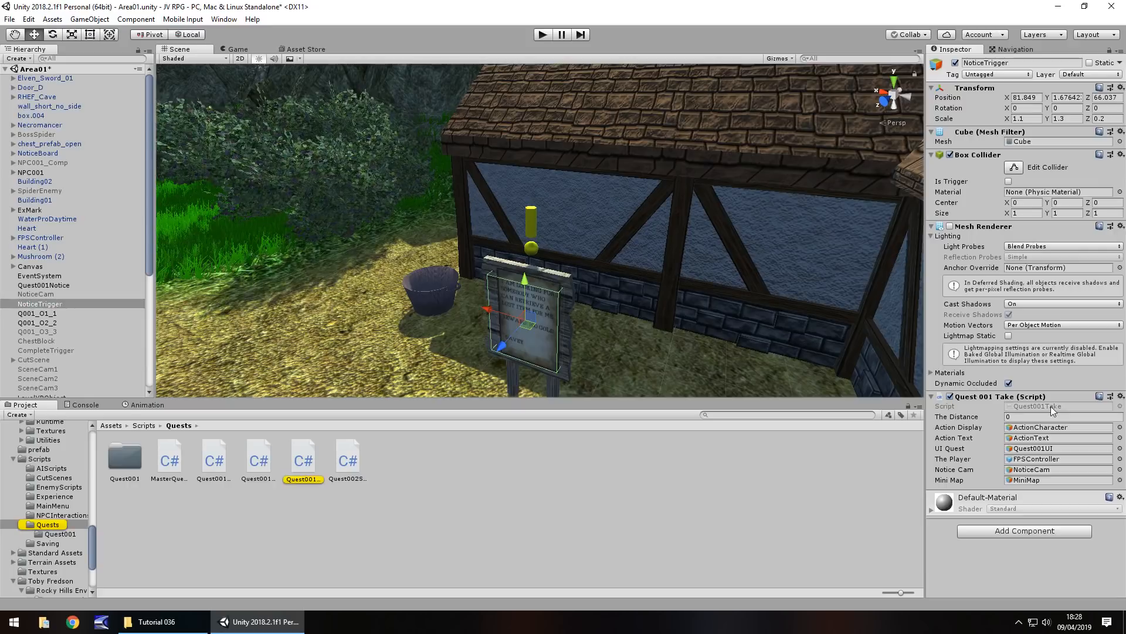
- Duplicate the Quest001Take script and move the copy into the Scripts folder
{"action": "left_click", "coordinate": [308, 457]}
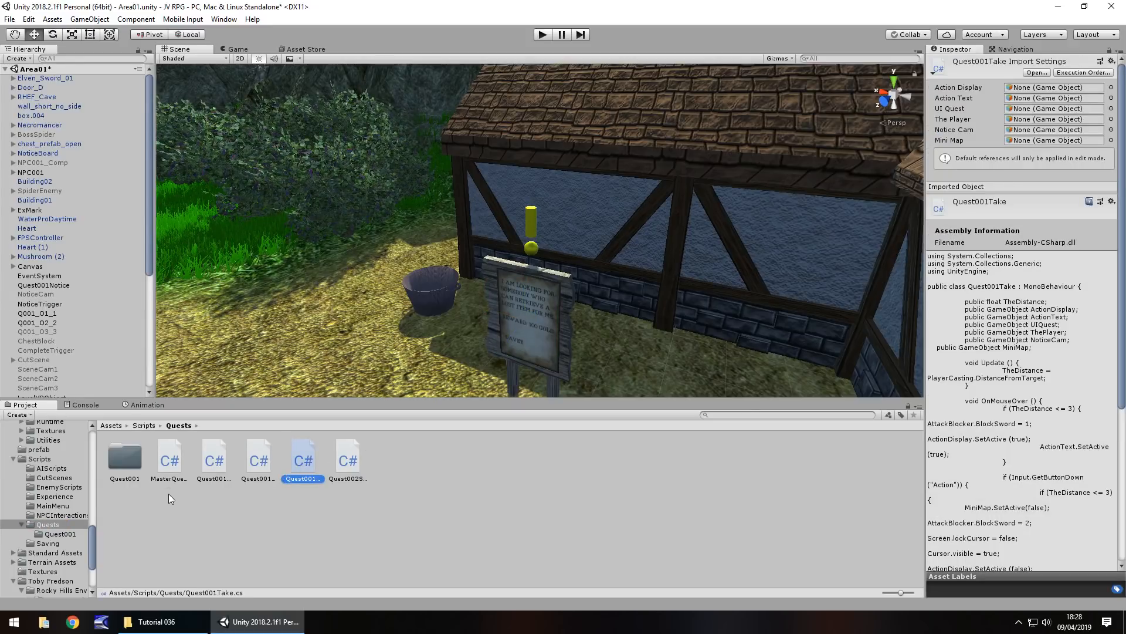
{"action": "key", "text": "ctrl+d"}
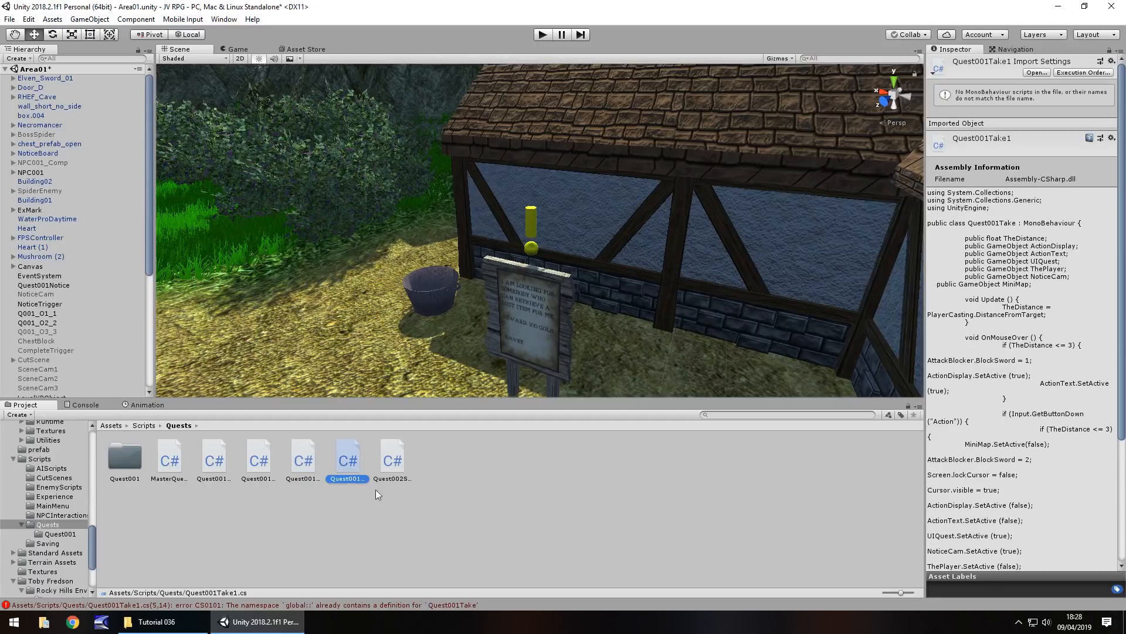
{"action": "left_click_drag", "start_coordinate": [347, 462], "coordinate": [44, 463]}
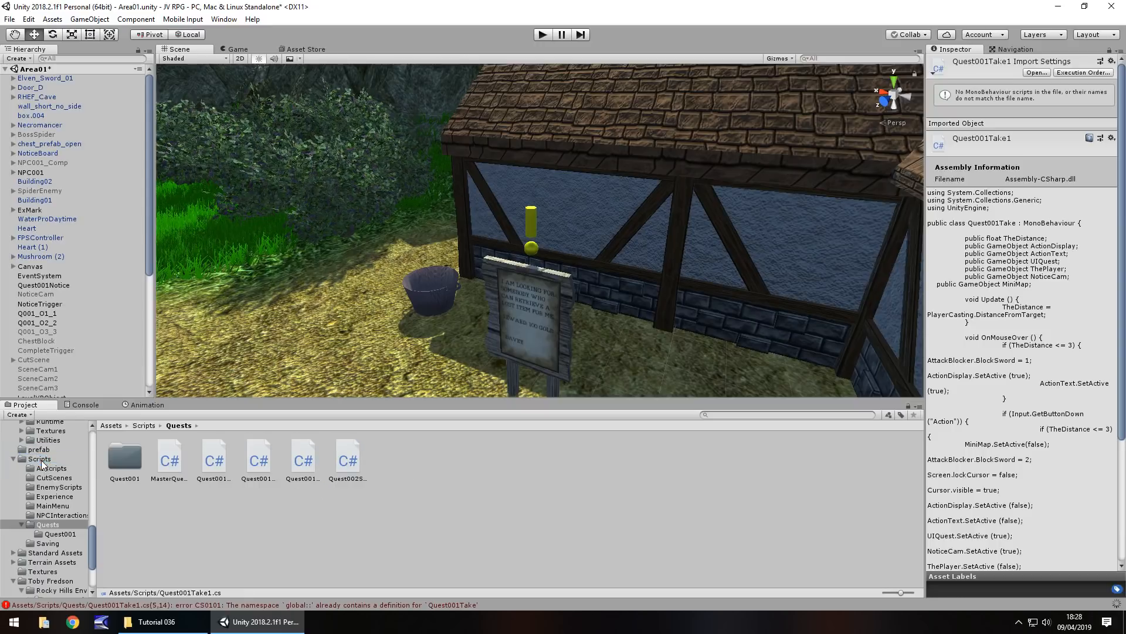
- Create a new folder named SceneChanges inside the Scripts folder
{"action": "right_click", "coordinate": [453, 512]}
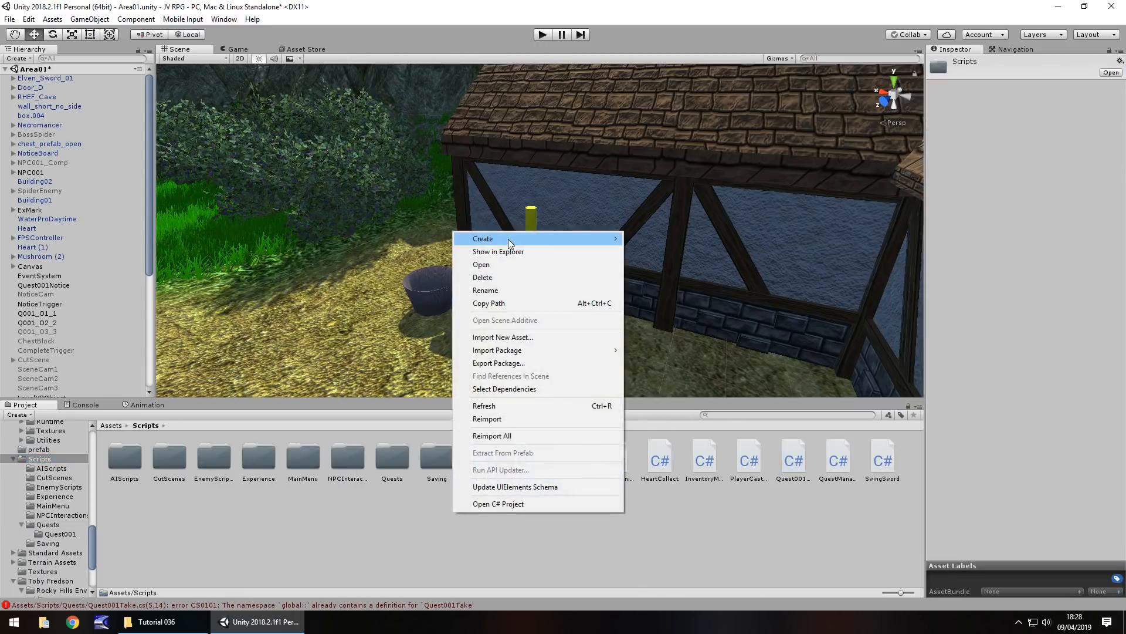
{"action": "mouse_move", "coordinate": [508, 238]}
{"action": "left_click", "coordinate": [654, 207]}
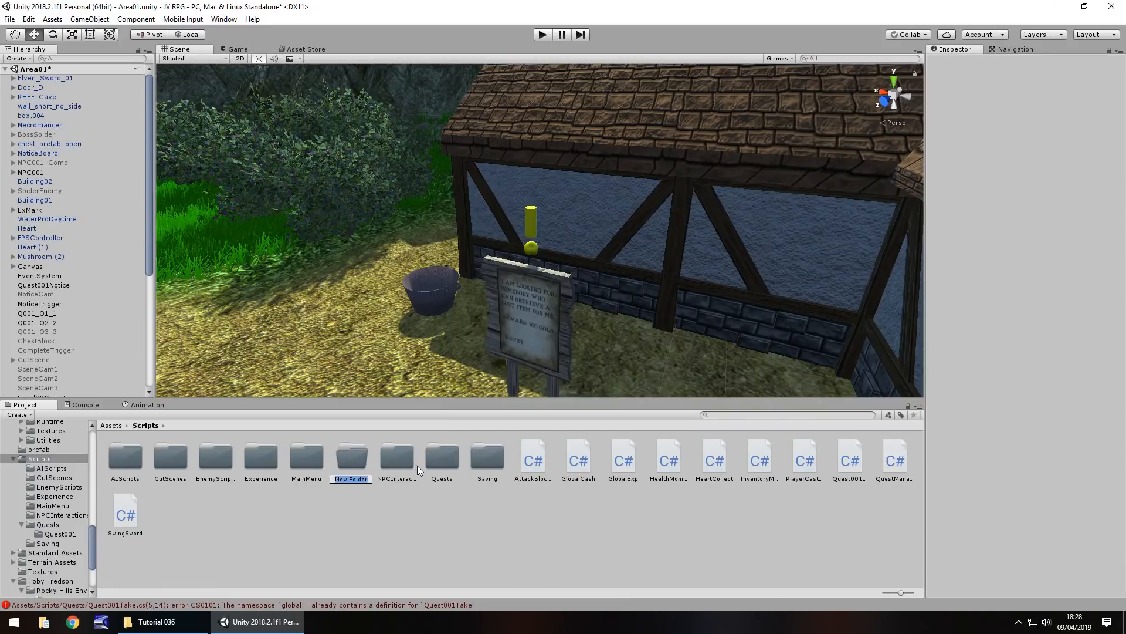
{"action": "type", "text": "SceneChanges"}
{"action": "key", "text": "Return"}
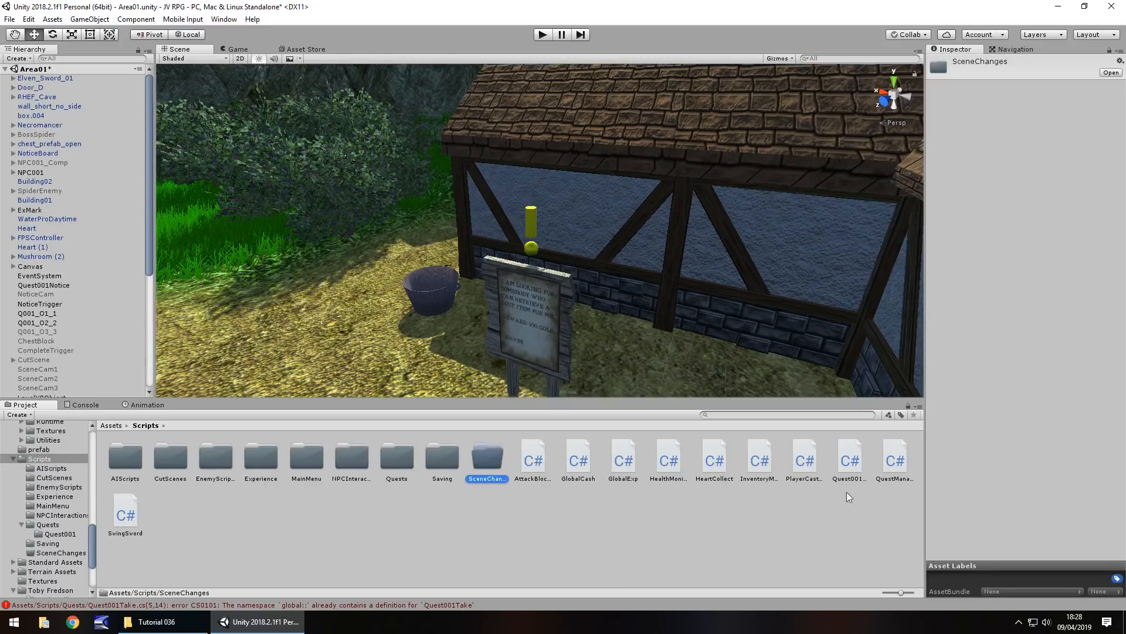
- Move the duplicated Quest001Take1 script into the SceneChanges folder and open that folder
{"action": "left_click", "coordinate": [850, 463]}
{"action": "left_click_drag", "start_coordinate": [850, 463], "coordinate": [487, 460]}
{"action": "double_click", "coordinate": [477, 466]}
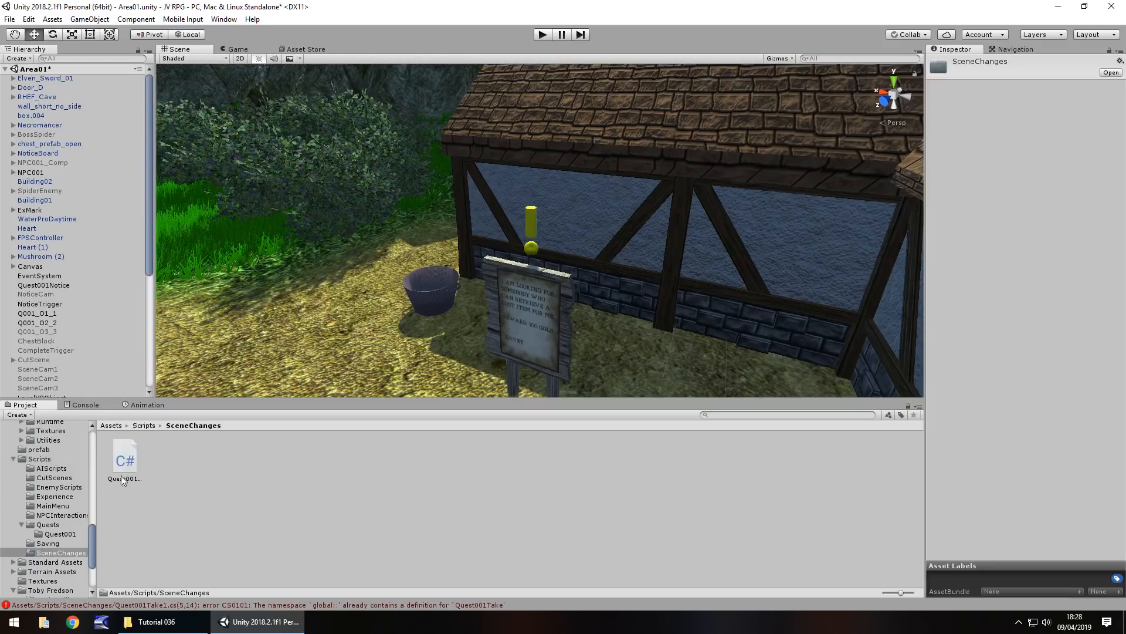
- Rename the duplicated script in SceneChanges as OpenWorldToDungeon
{"action": "left_click", "coordinate": [120, 462]}
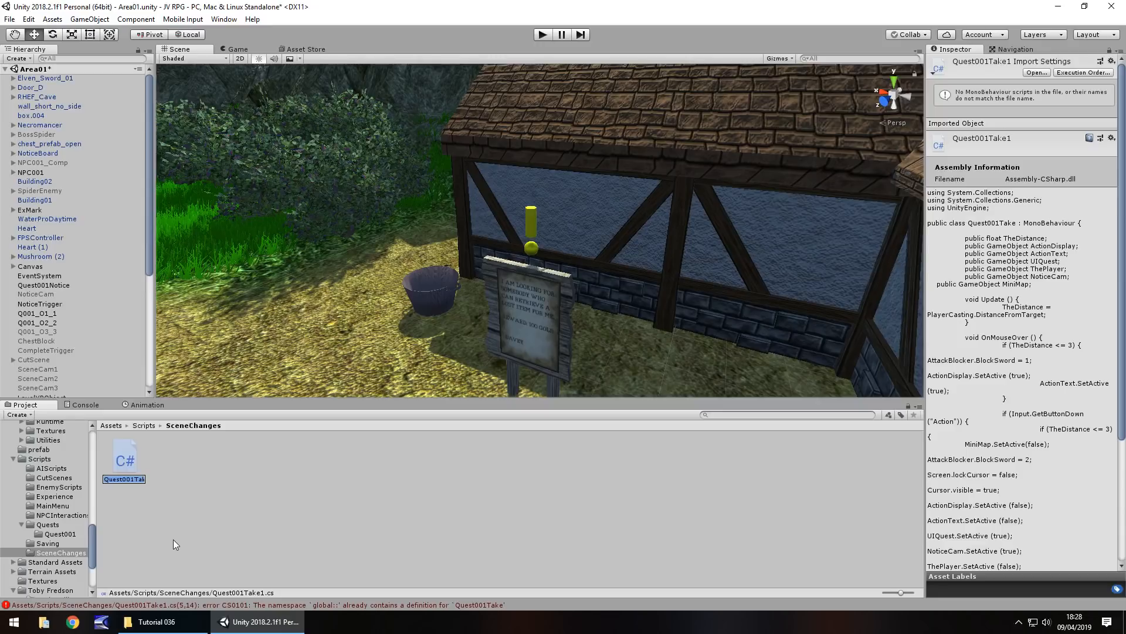
{"action": "type", "text": "Open"}
{"action": "type", "text": "WorldTo"}
{"action": "type", "text": "Dungeo"}
{"action": "type", "text": "n"}
{"action": "key", "text": "Return"}
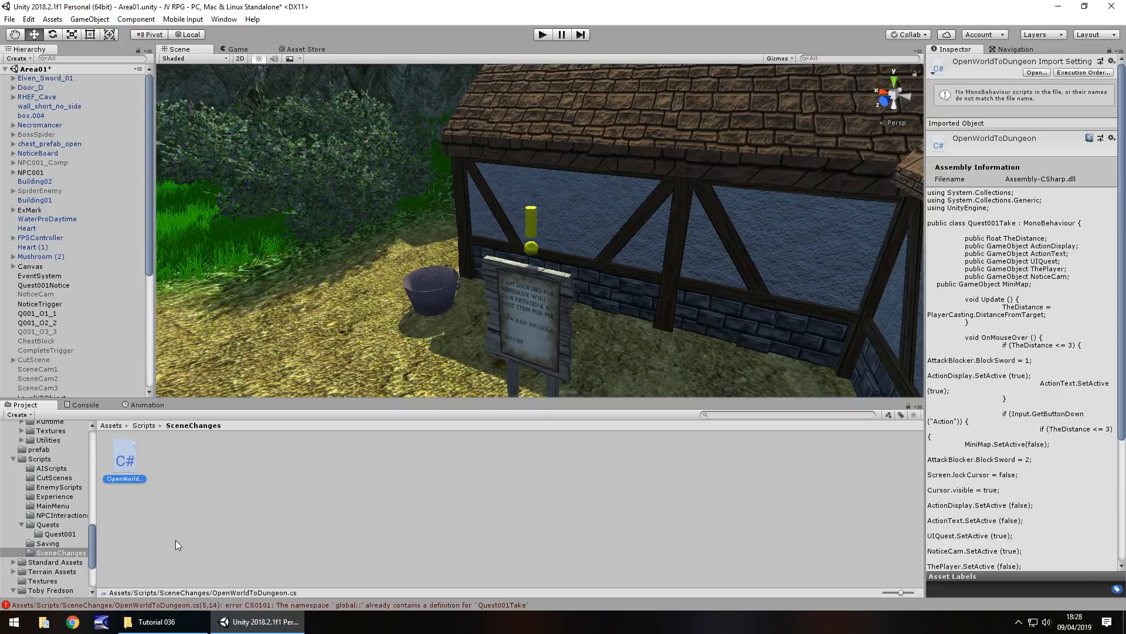
- Open the OpenWorldToDungeon script in Visual Studio and rename its class from Quest001Take to OpenWorldToDungeon
{"action": "key", "text": "Return"}
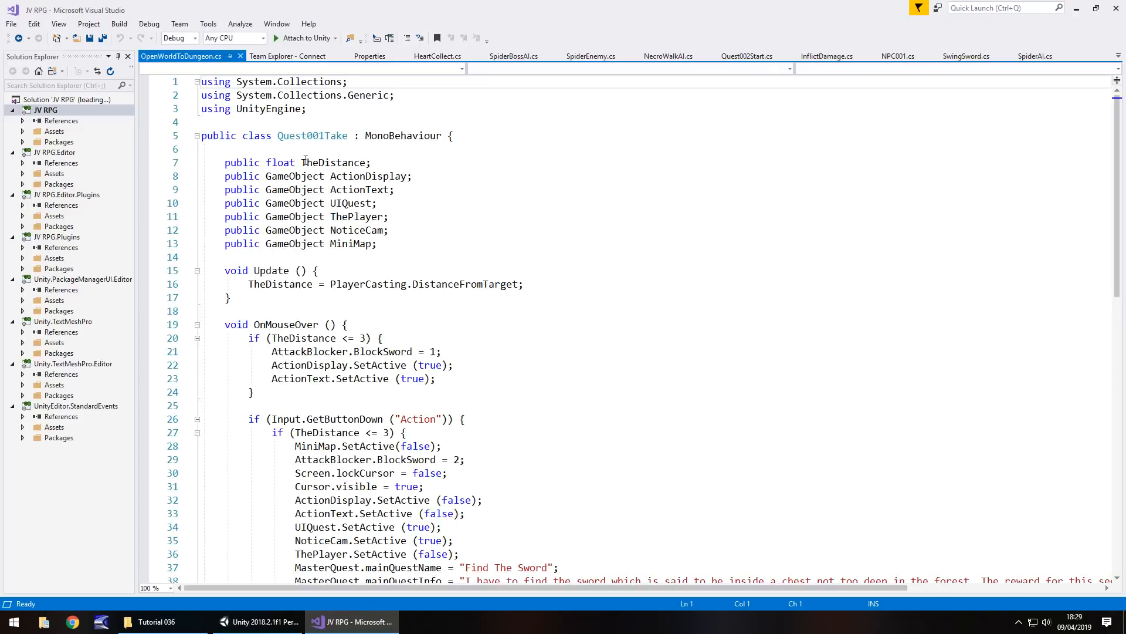
{"action": "left_click", "coordinate": [333, 137]}
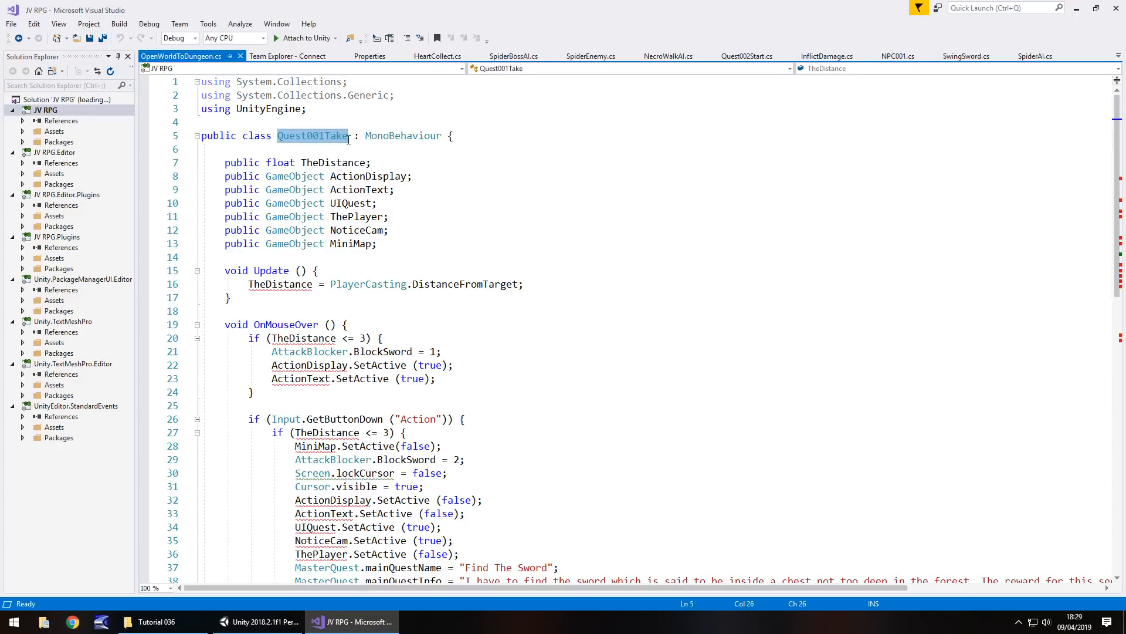
{"action": "left_click", "coordinate": [348, 140]}
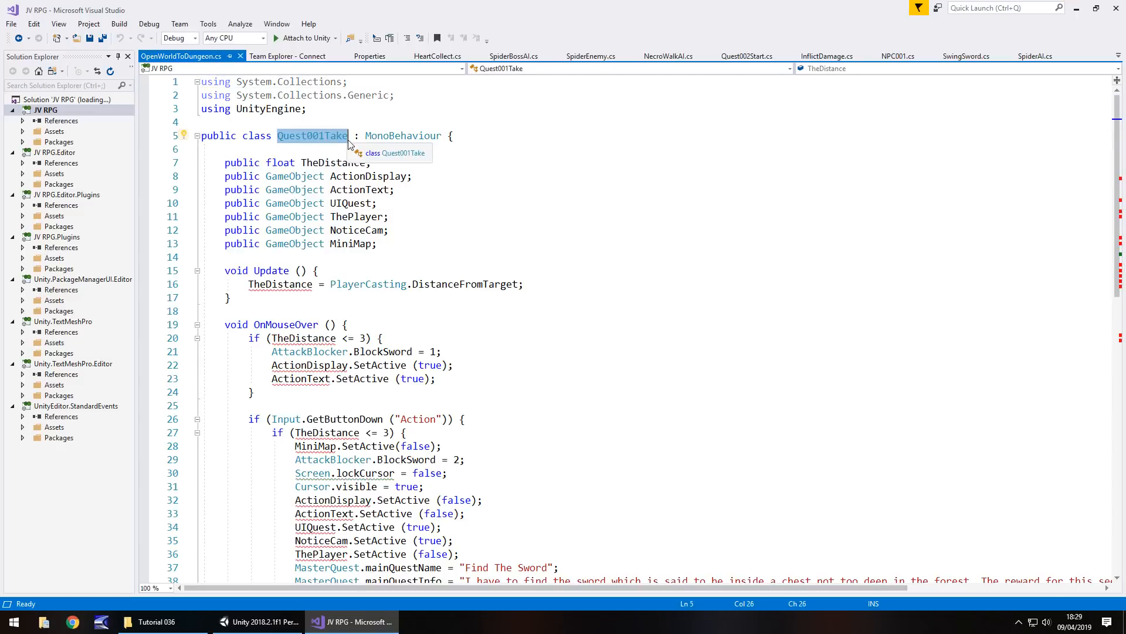
{"action": "type", "text": "Ope"}
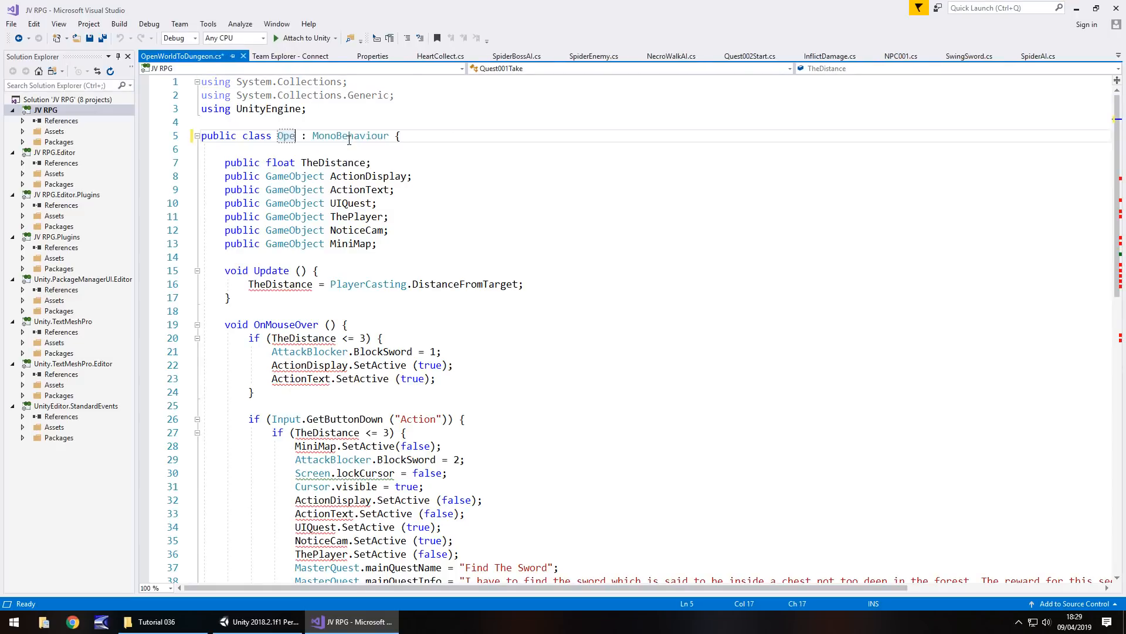
{"action": "type", "text": "nWorldT"}
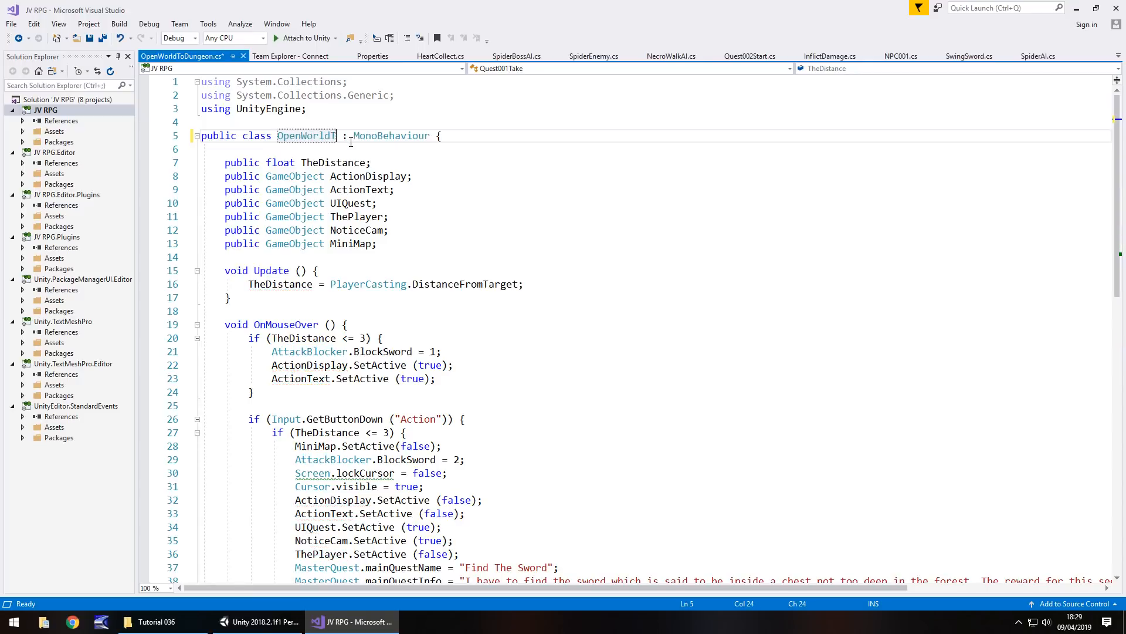
{"action": "type", "text": "oDun"}
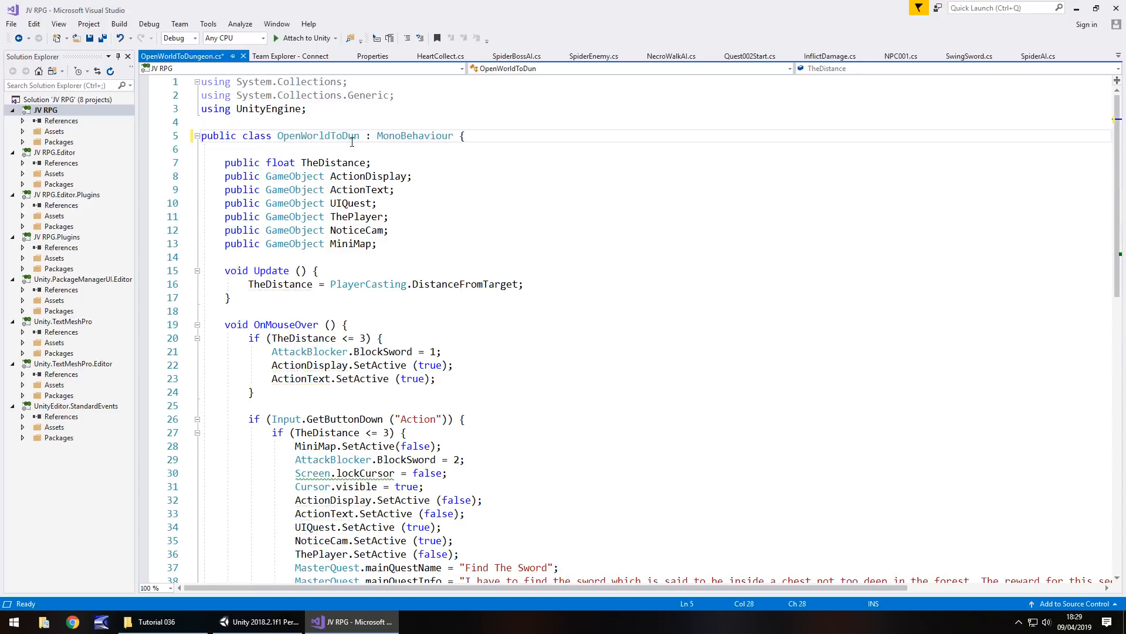
{"action": "type", "text": "geon"}
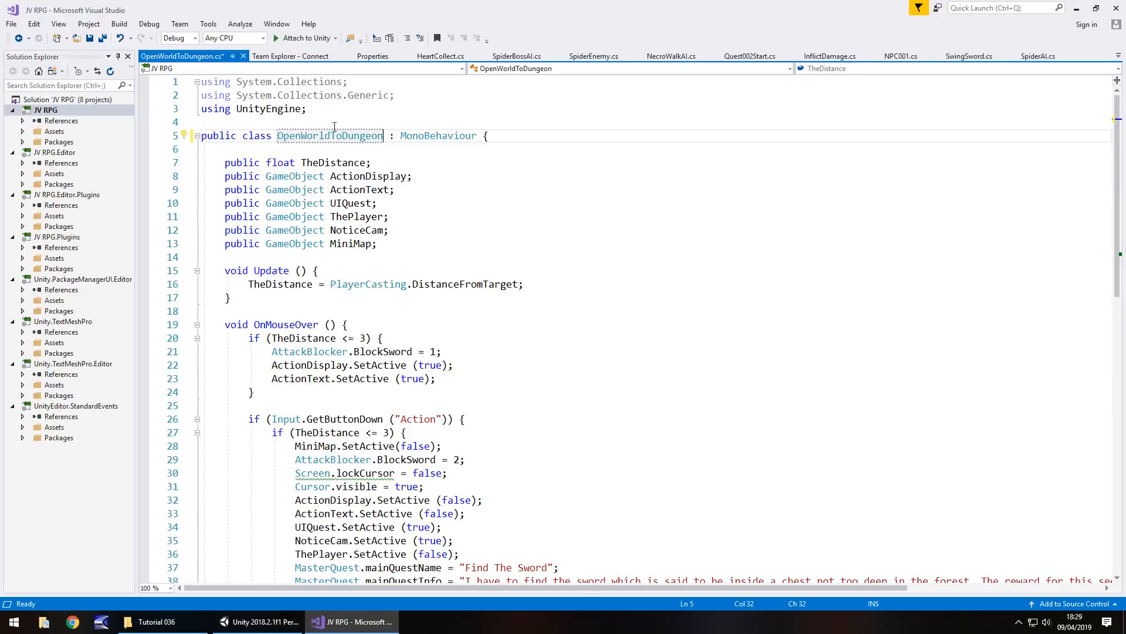
- Add the directive "using UnityEngine.SceneManagement;" below the existing using lines
{"action": "left_click", "coordinate": [324, 111]}
{"action": "key", "text": "Return"}
{"action": "type", "text": "u"}
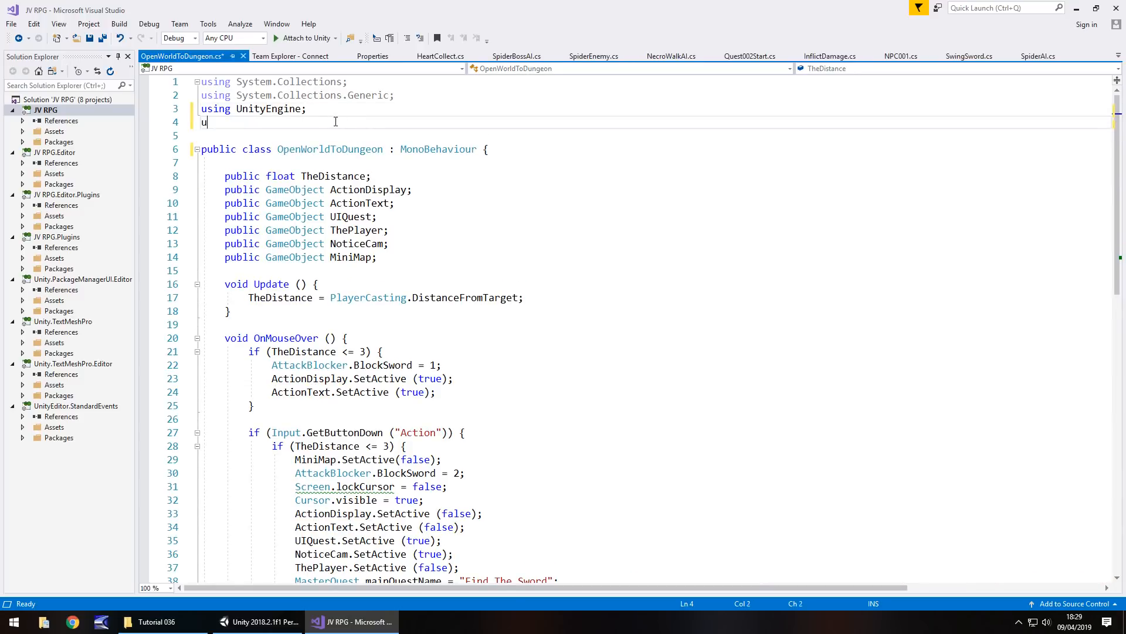
{"action": "type", "text": "sing UnityE"}
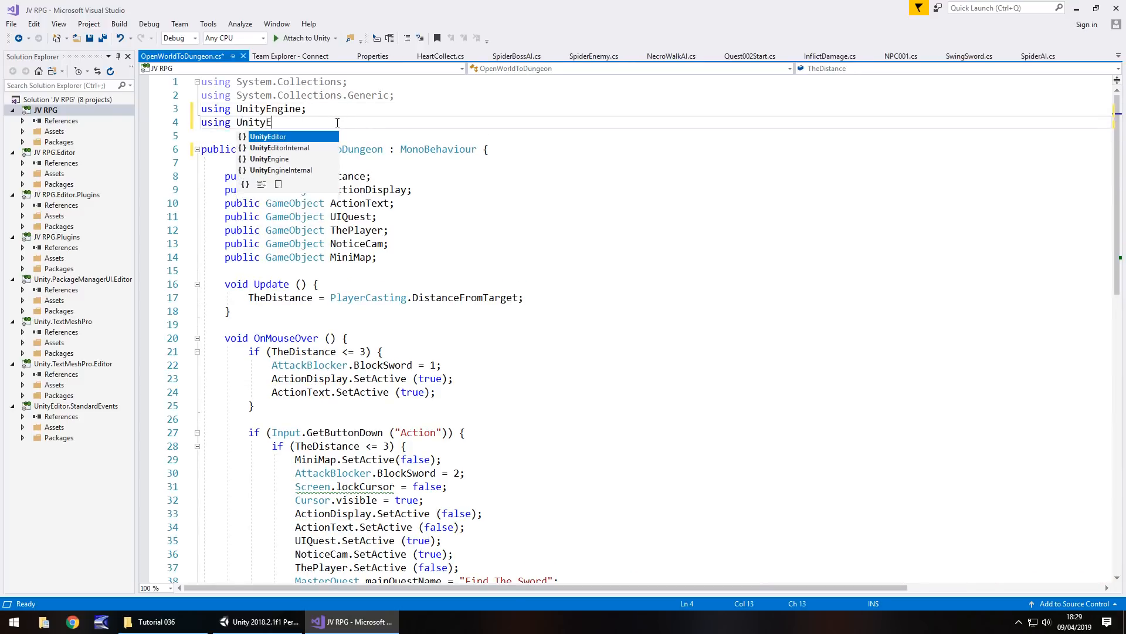
{"action": "type", "text": "ngine.Scen"}
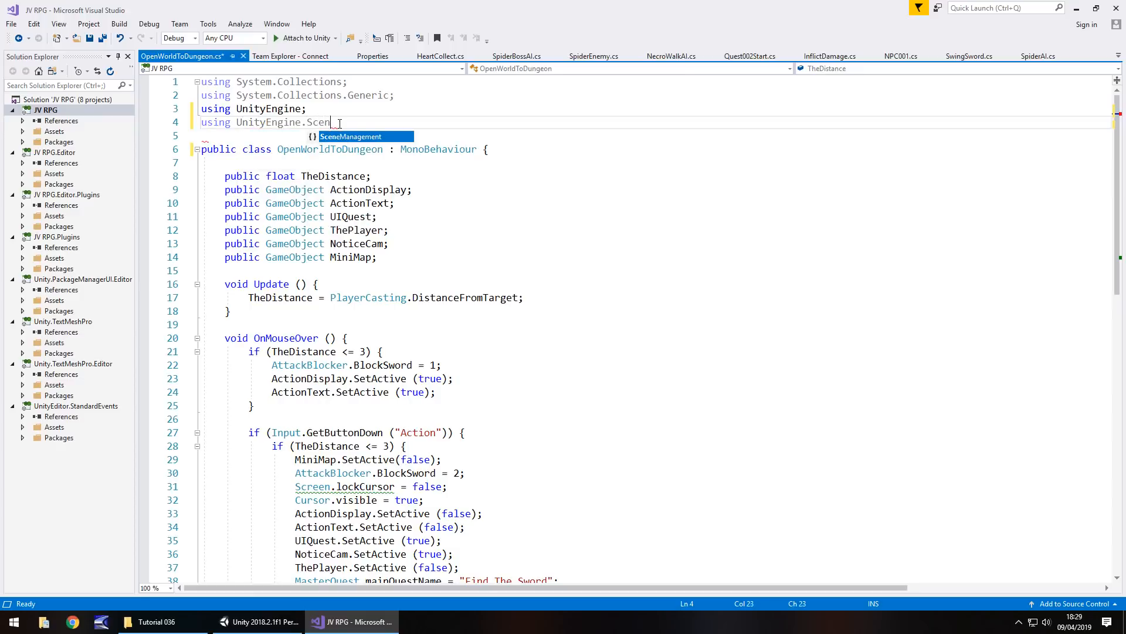
{"action": "type", "text": "eManagement;"}
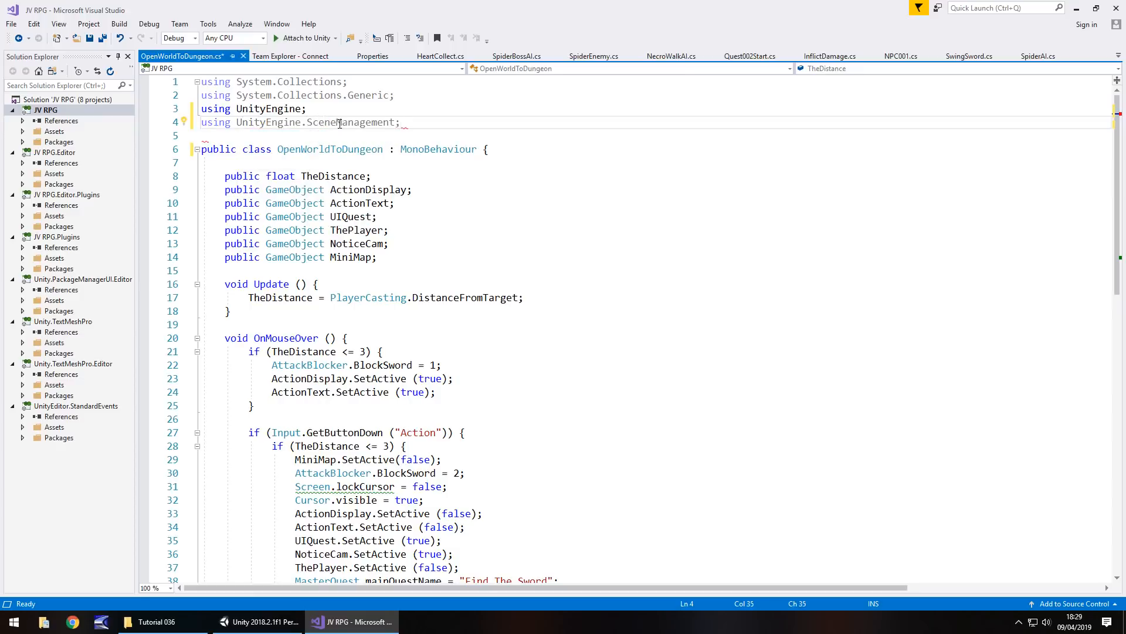
{"action": "mouse_move", "coordinate": [341, 124]}
- Examine the Update method and the distance check in OnMouseOver of the copied script
{"action": "mouse_move", "coordinate": [400, 362]}
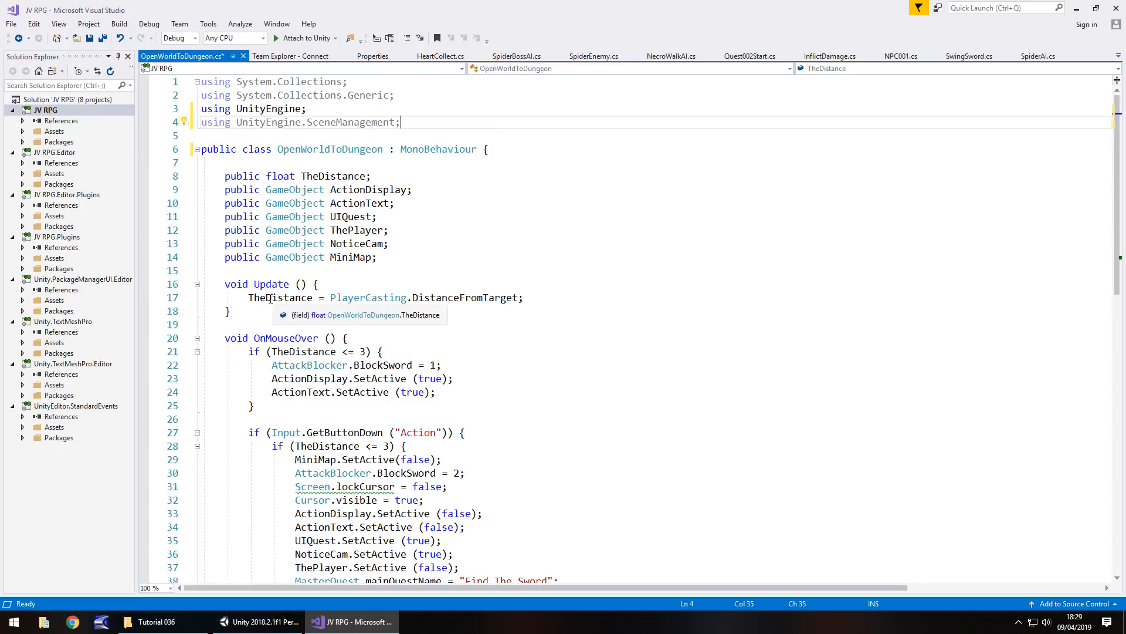
{"action": "scroll", "coordinate": [274, 307], "scroll_direction": "down", "scroll_amount": 3}
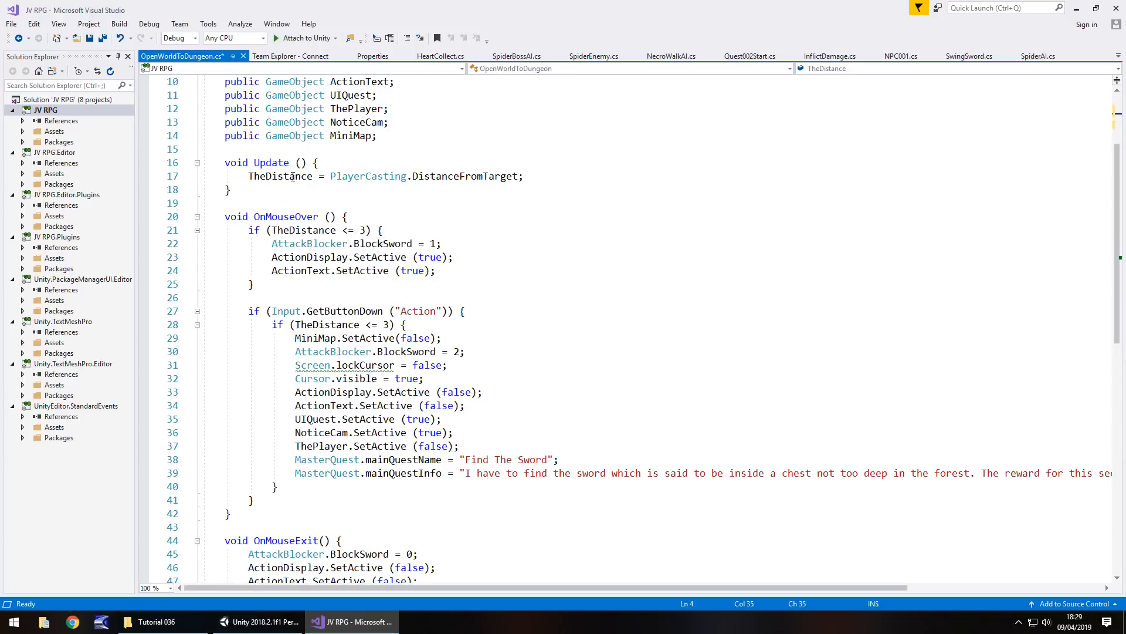
{"action": "left_click_drag", "start_coordinate": [226, 162], "coordinate": [259, 189]}
{"action": "left_click", "coordinate": [257, 188]}
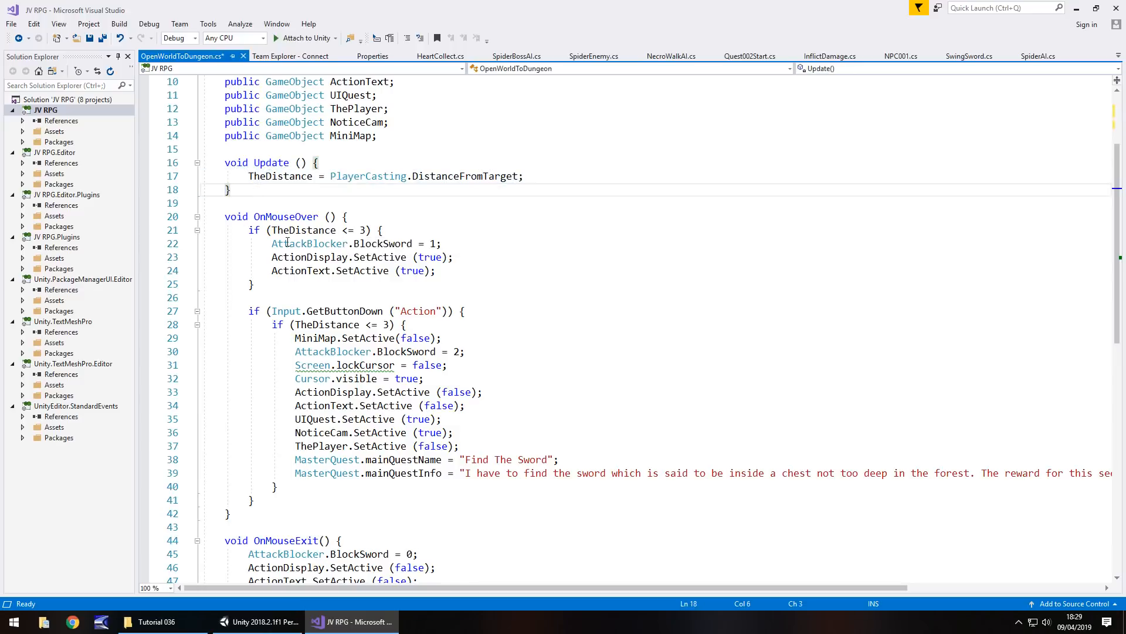
{"action": "left_click", "coordinate": [269, 244]}
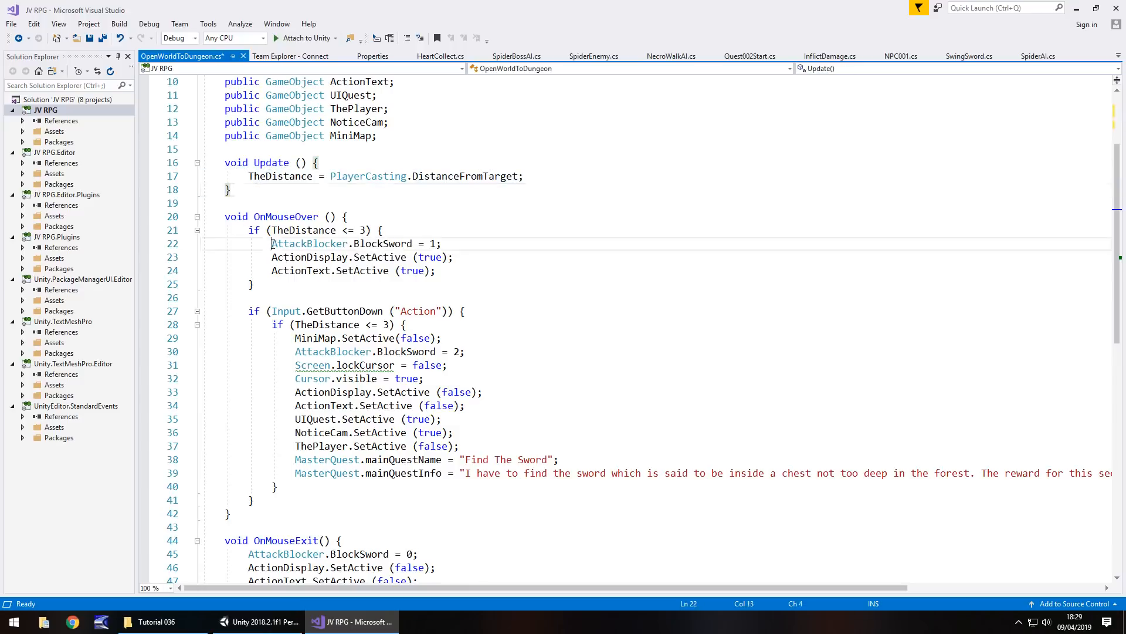
- Comment out the AttackBlocker.BlockSword = 1 line in OnMouseOver
{"action": "type", "text": "//"}
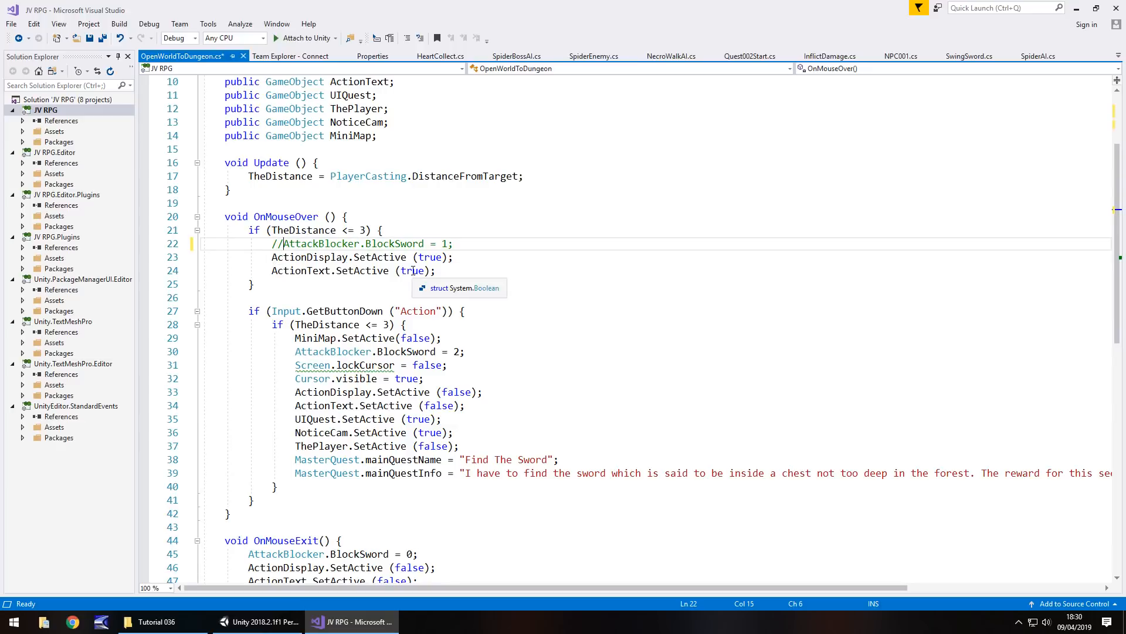
- Switch to Unity and inspect the ActionCharacter and ActionText objects referenced by NoticeTrigger's Quest 001 Take script
{"action": "left_click", "coordinate": [258, 621]}
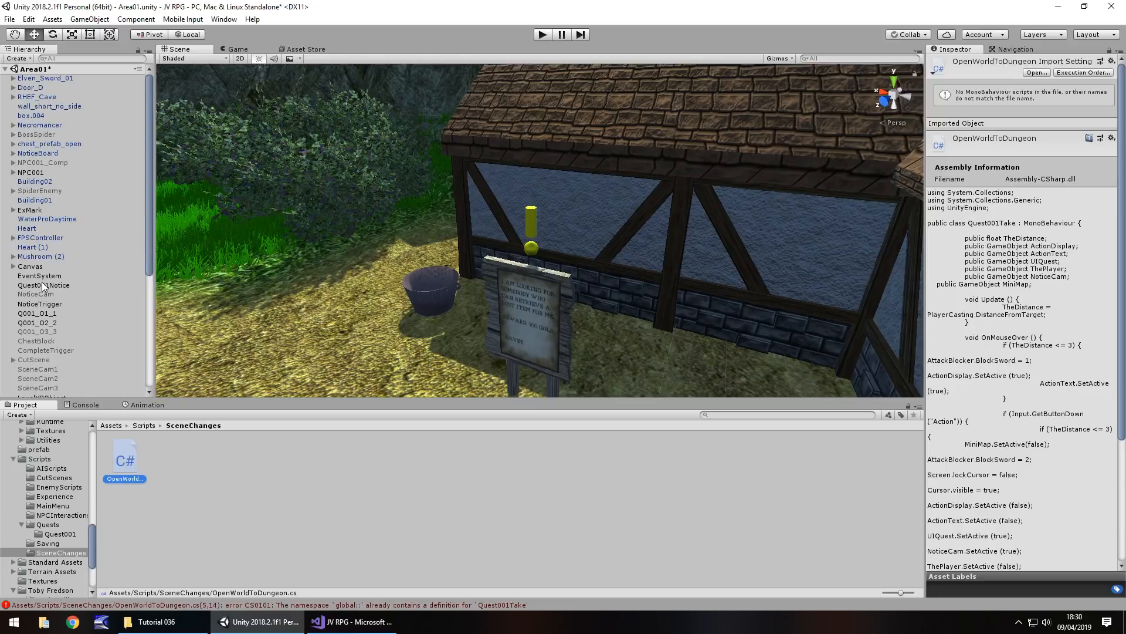
{"action": "left_click", "coordinate": [37, 304]}
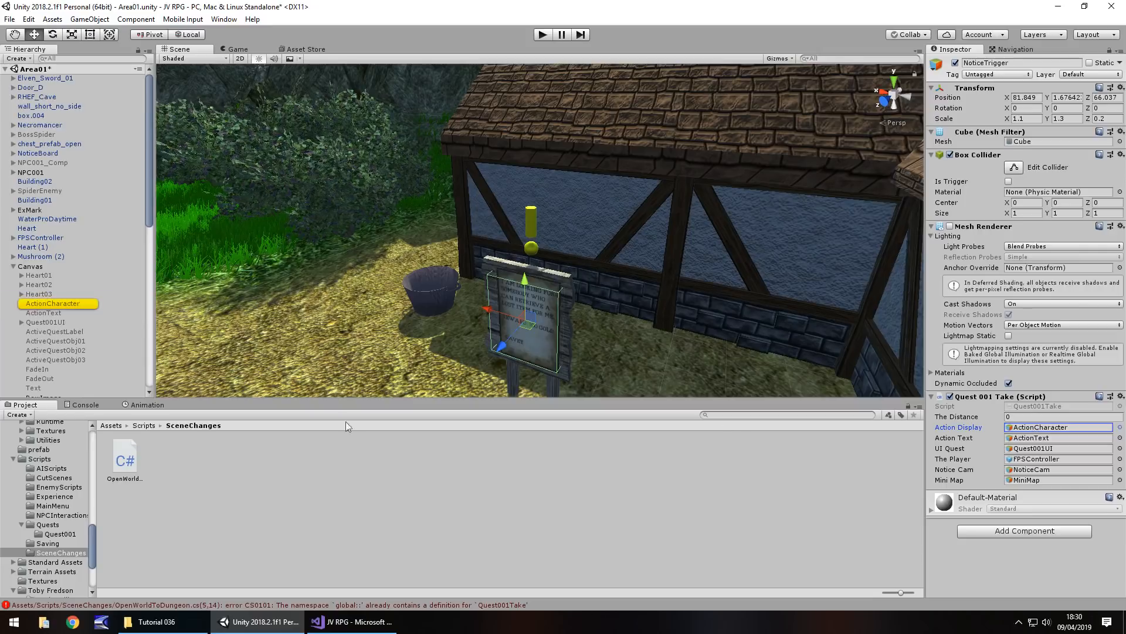
{"action": "left_click", "coordinate": [57, 304]}
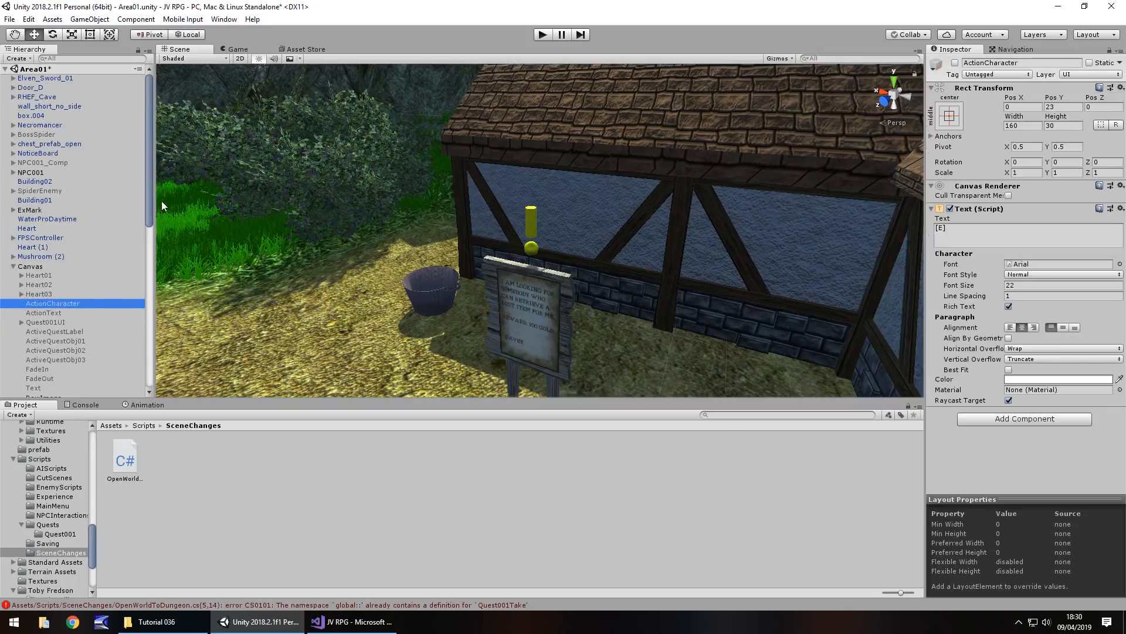
{"action": "left_click", "coordinate": [62, 312]}
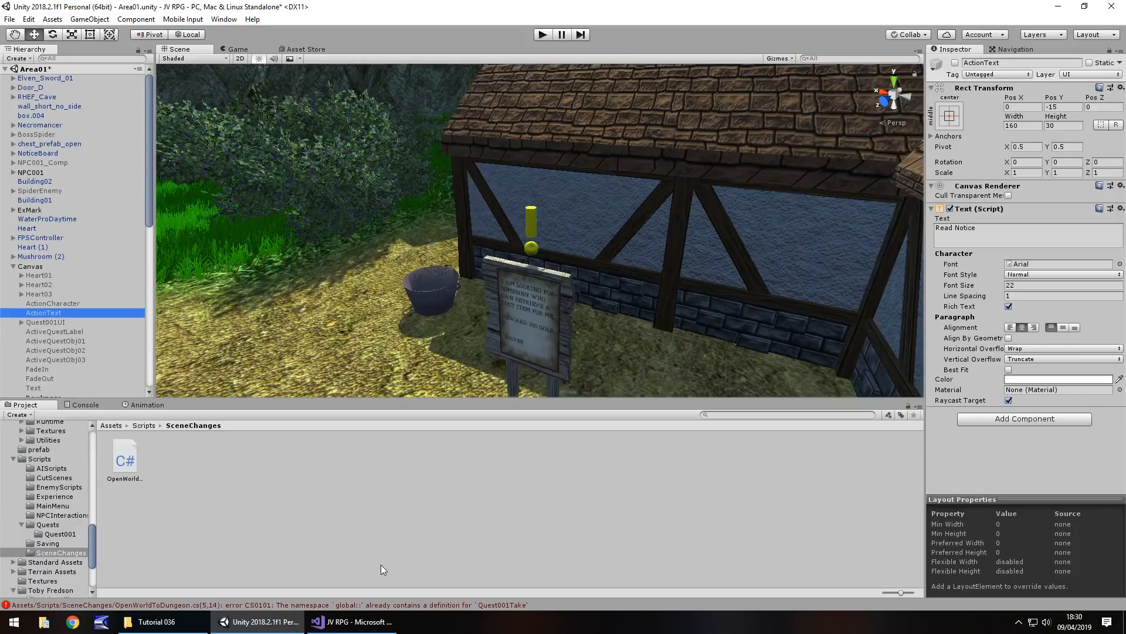
- Return to Visual Studio and add the directive "using UnityEngine.UI;" below the SceneManagement using line
{"action": "left_click", "coordinate": [352, 621]}
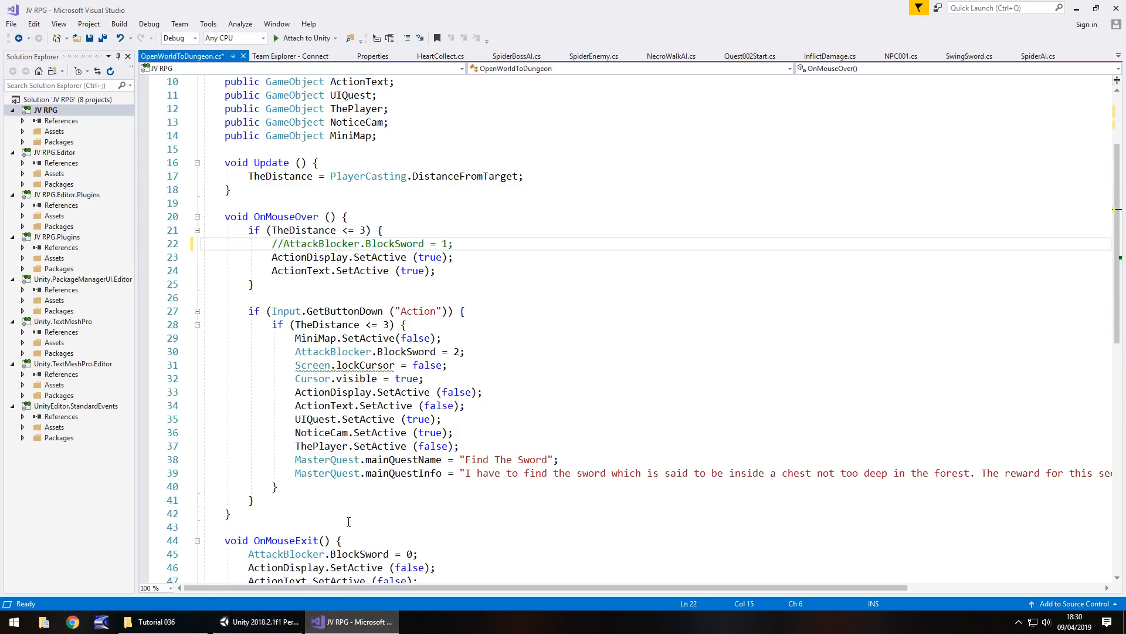
{"action": "scroll", "coordinate": [442, 405], "scroll_direction": "up", "scroll_amount": 3}
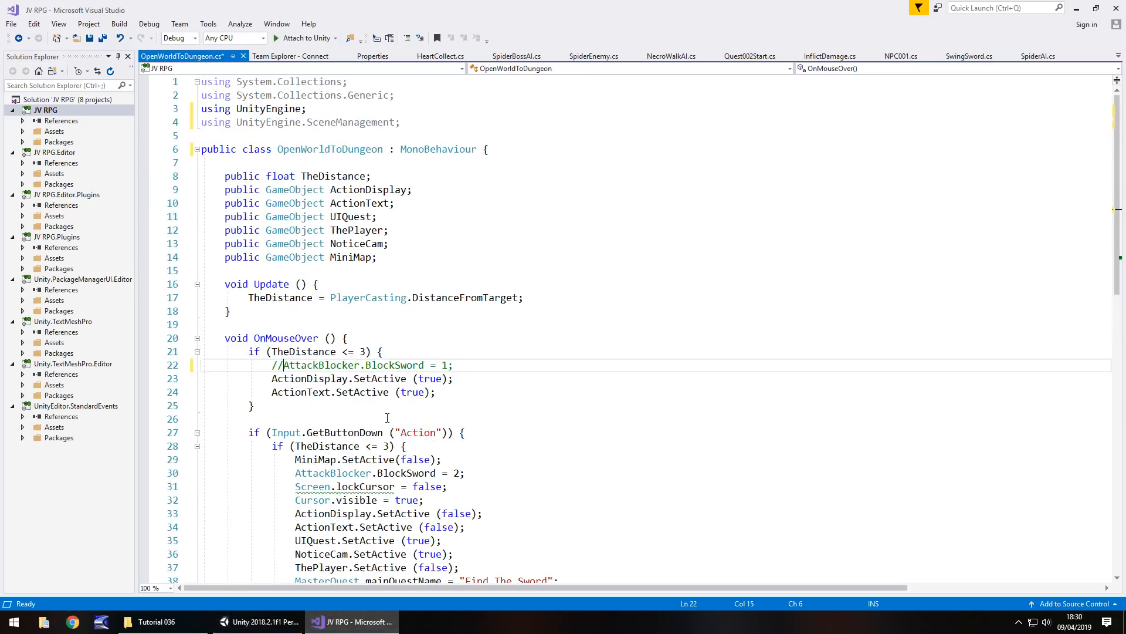
{"action": "scroll", "coordinate": [509, 357], "scroll_direction": "down", "scroll_amount": 4}
{"action": "scroll", "coordinate": [477, 380], "scroll_direction": "up", "scroll_amount": 4}
{"action": "left_click", "coordinate": [414, 120]}
{"action": "key", "text": "Return"}
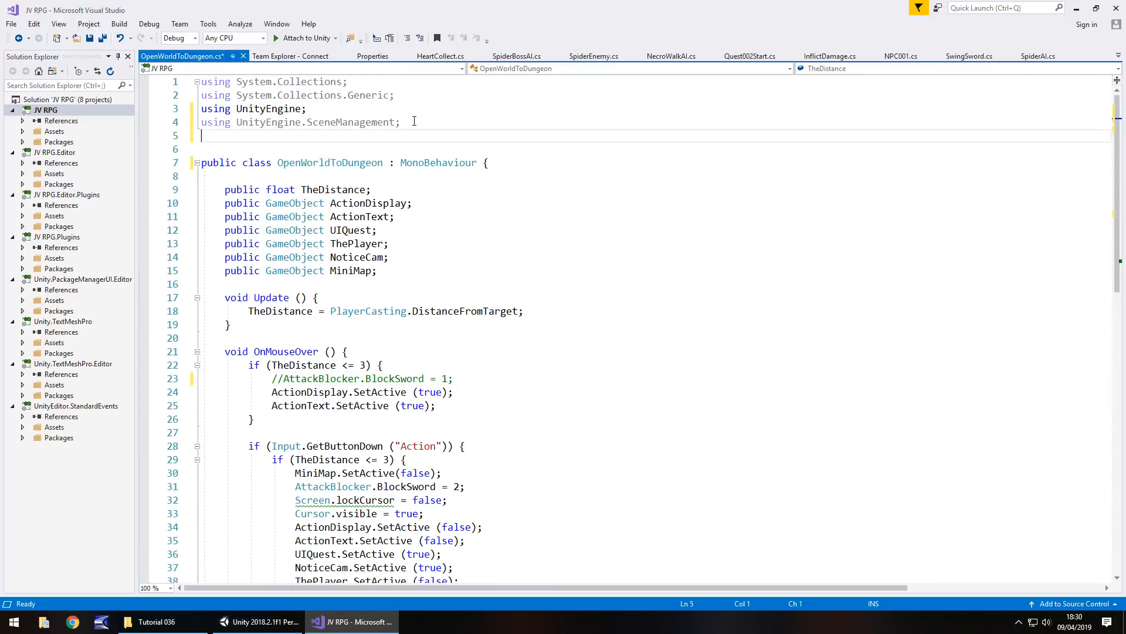
{"action": "type", "text": "using"}
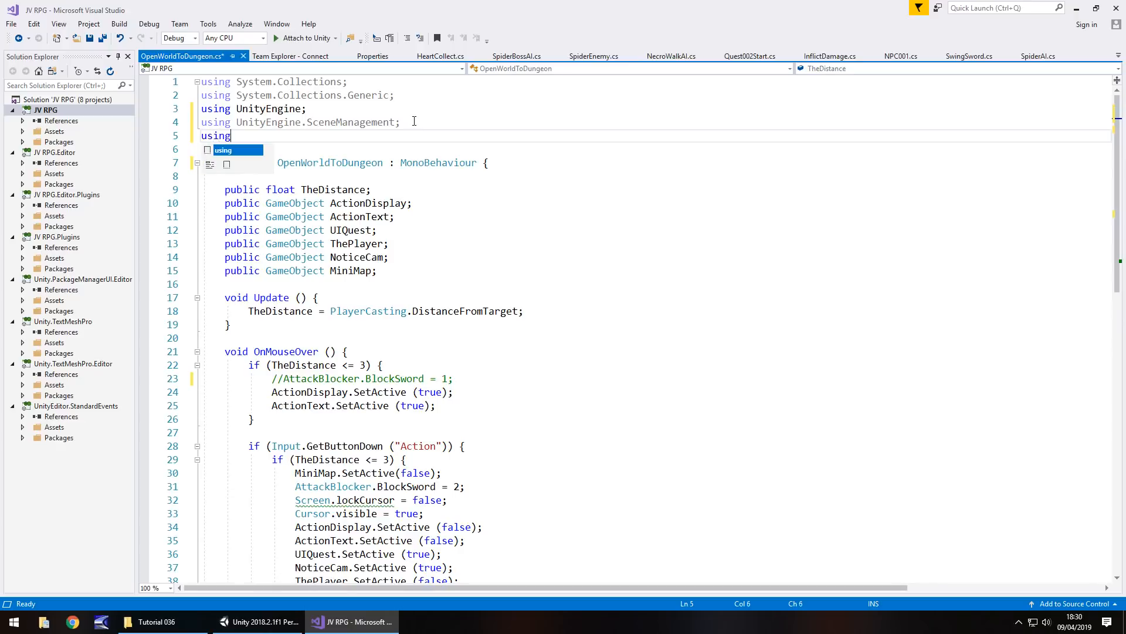
{"action": "type", "text": " UnityEn"}
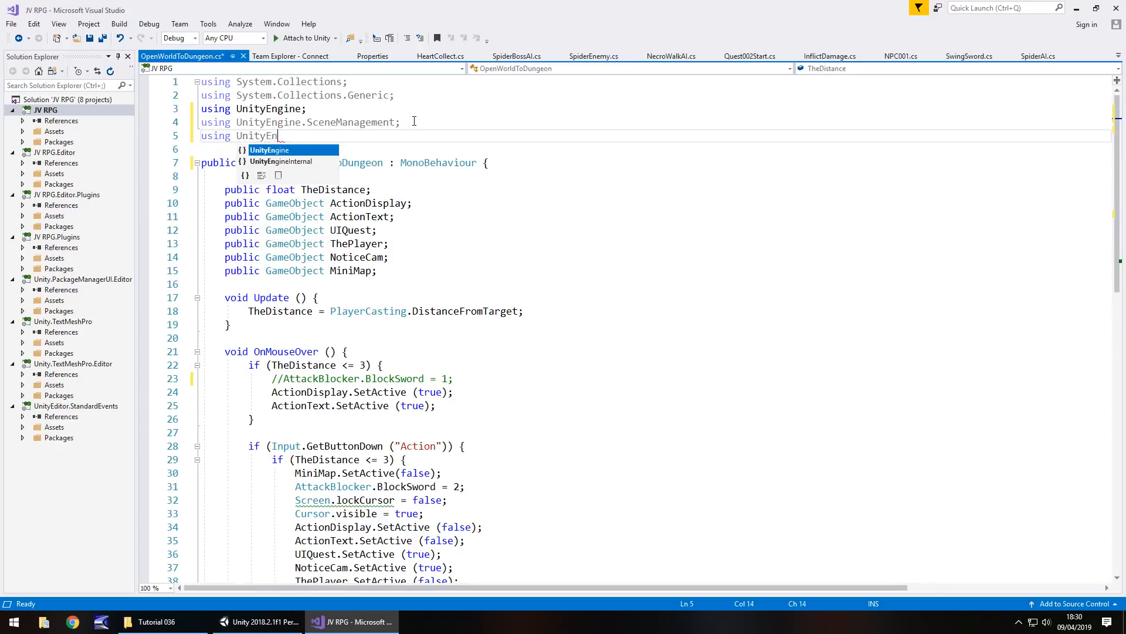
{"action": "type", "text": "gine.UI;"}
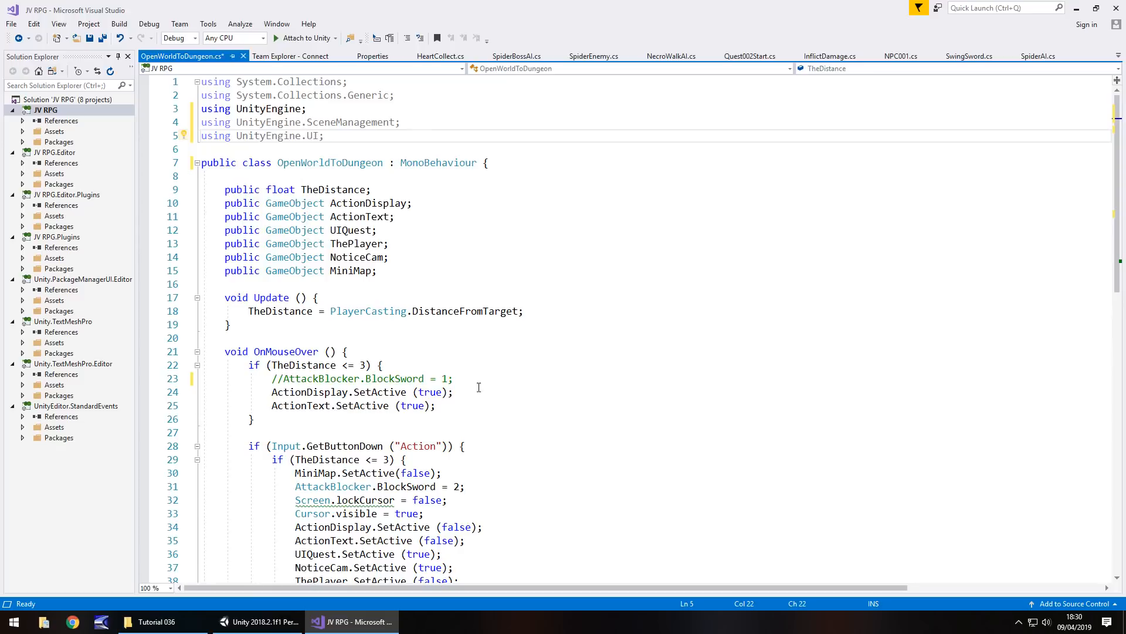
- Add the line ActionText.GetComponent<Text>().text = "Enter Dungeon"; below the commented-out AttackBlocker line in OnMouseOver
{"action": "left_click", "coordinate": [468, 379]}
{"action": "key", "text": "Return"}
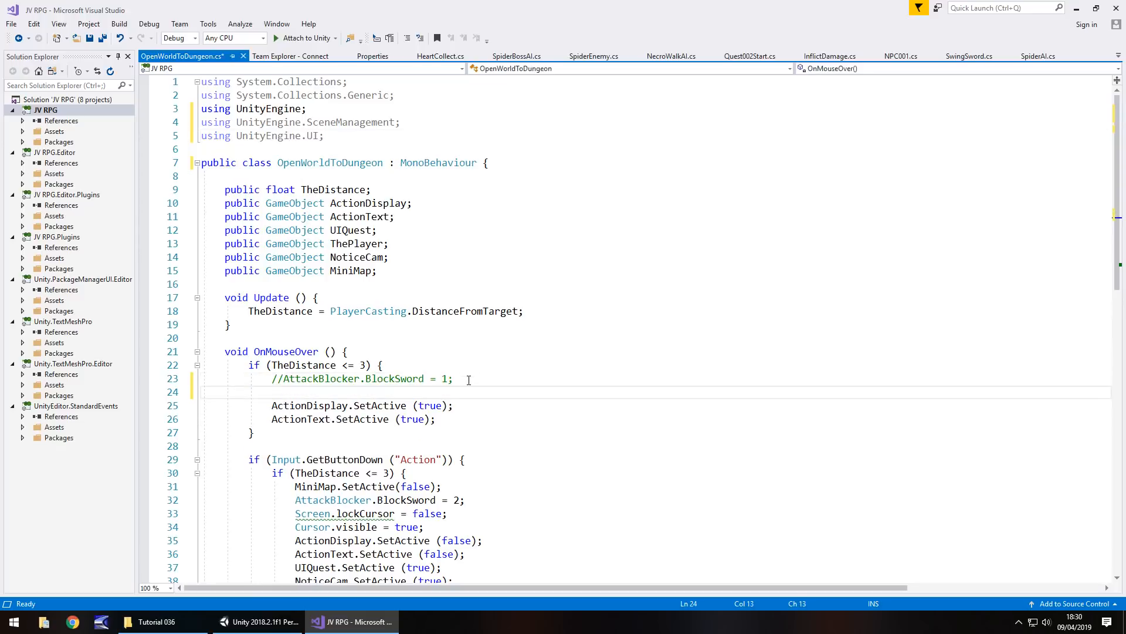
{"action": "type", "text": "ActionTex"}
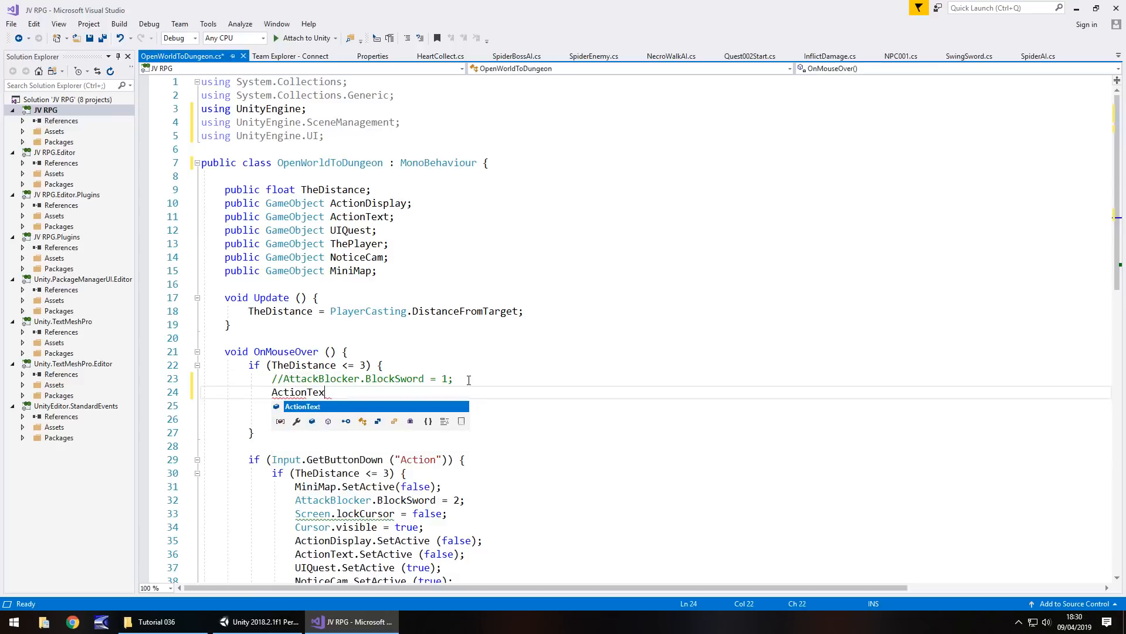
{"action": "type", "text": "t.GetComponent"}
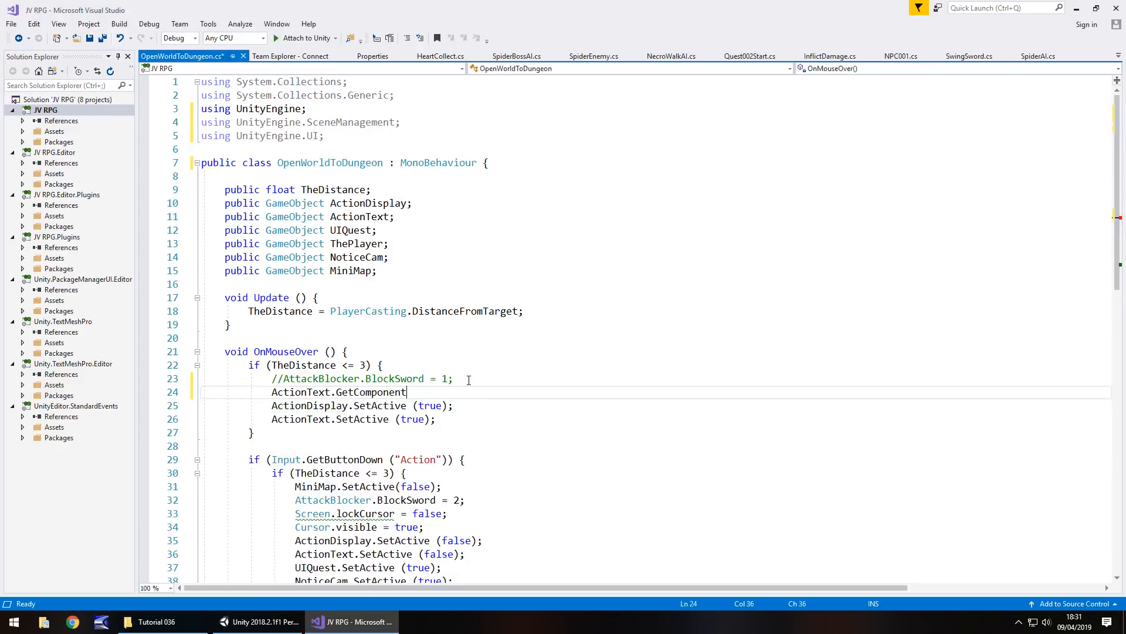
{"action": "type", "text": "<Text>"}
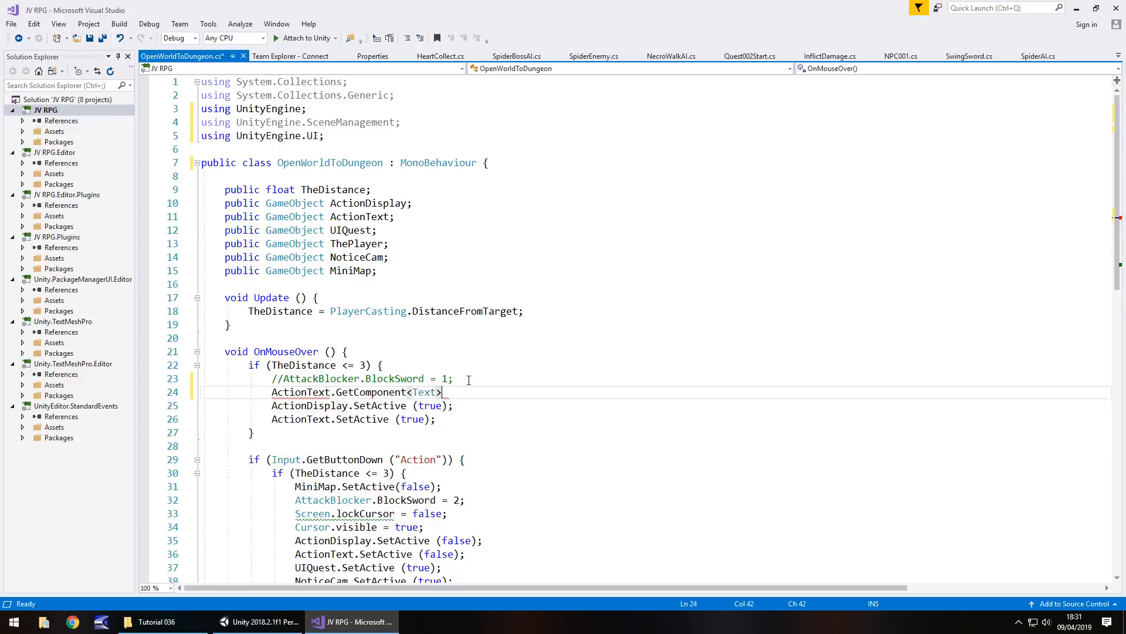
{"action": "type", "text": "().text ="}
{"action": "type", "text": " \""}
{"action": "type", "text": "Enter D"}
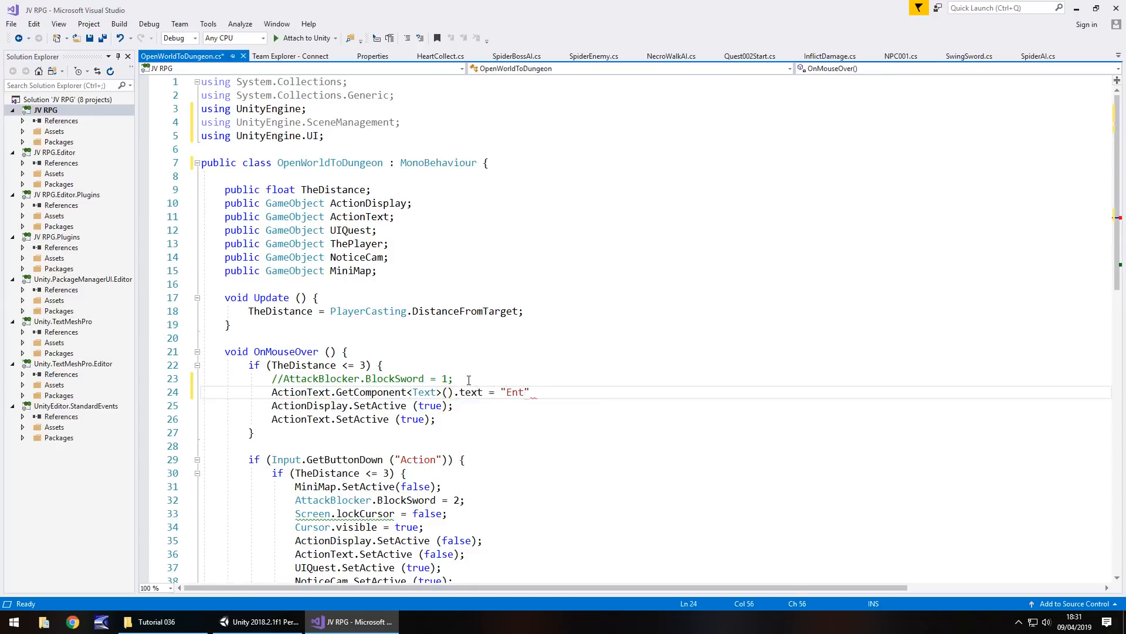
{"action": "type", "text": "ungeon\";"}
- Delete the MiniMap.SetActive(false) line from the Action block and the public MiniMap GameObject declaration
{"action": "scroll", "coordinate": [366, 382], "scroll_direction": "down", "scroll_amount": 3}
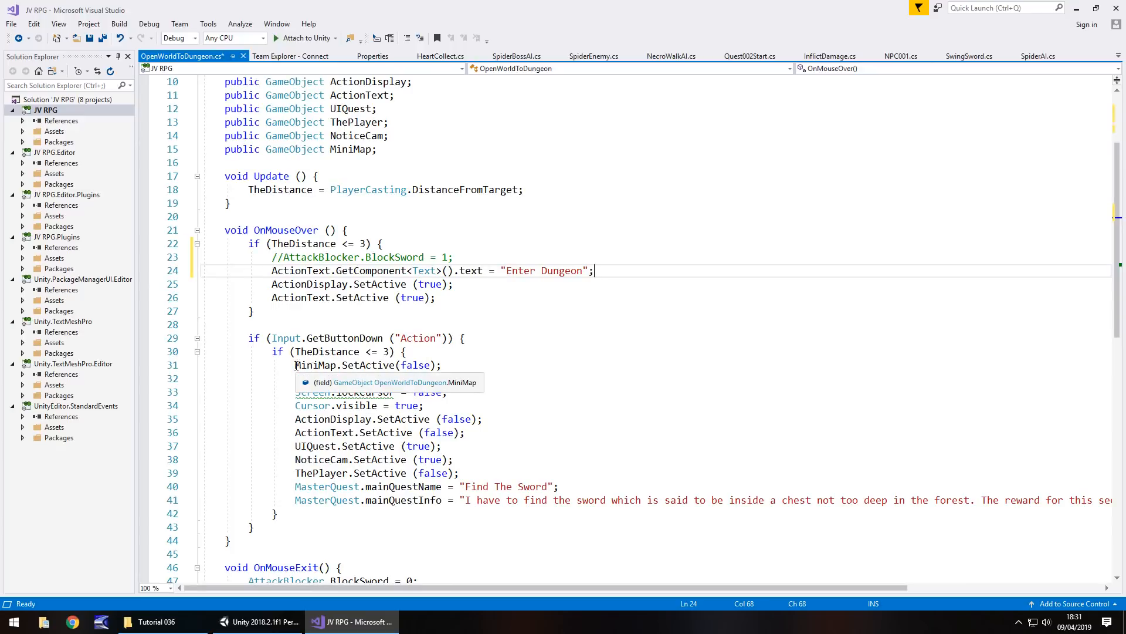
{"action": "left_click", "coordinate": [296, 365]}
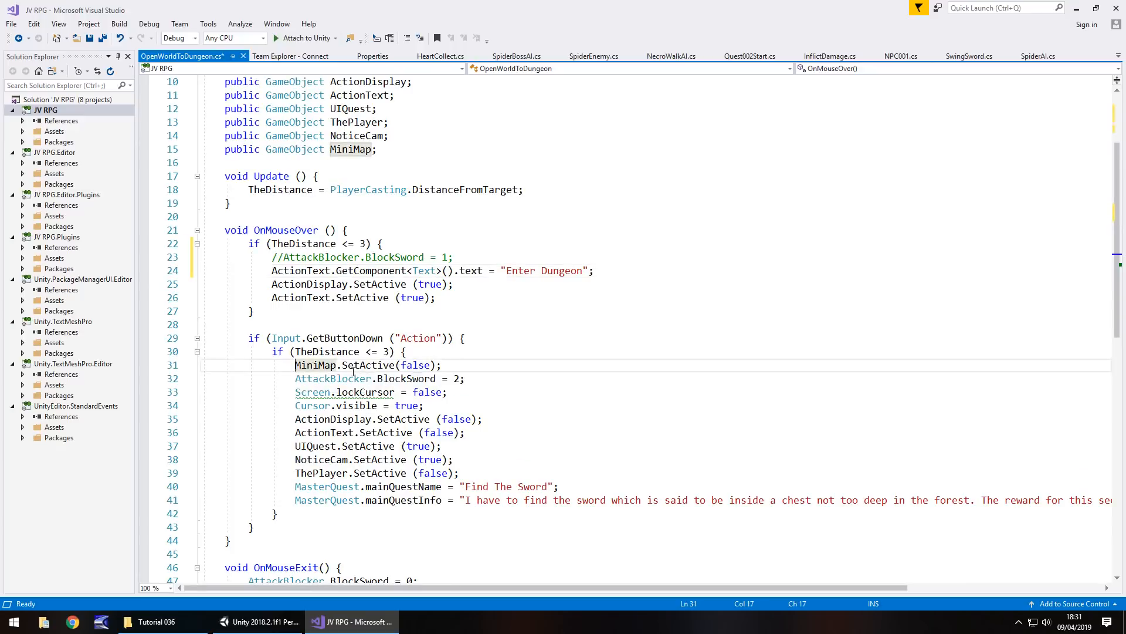
{"action": "left_click_drag", "start_coordinate": [455, 360], "coordinate": [202, 364]}
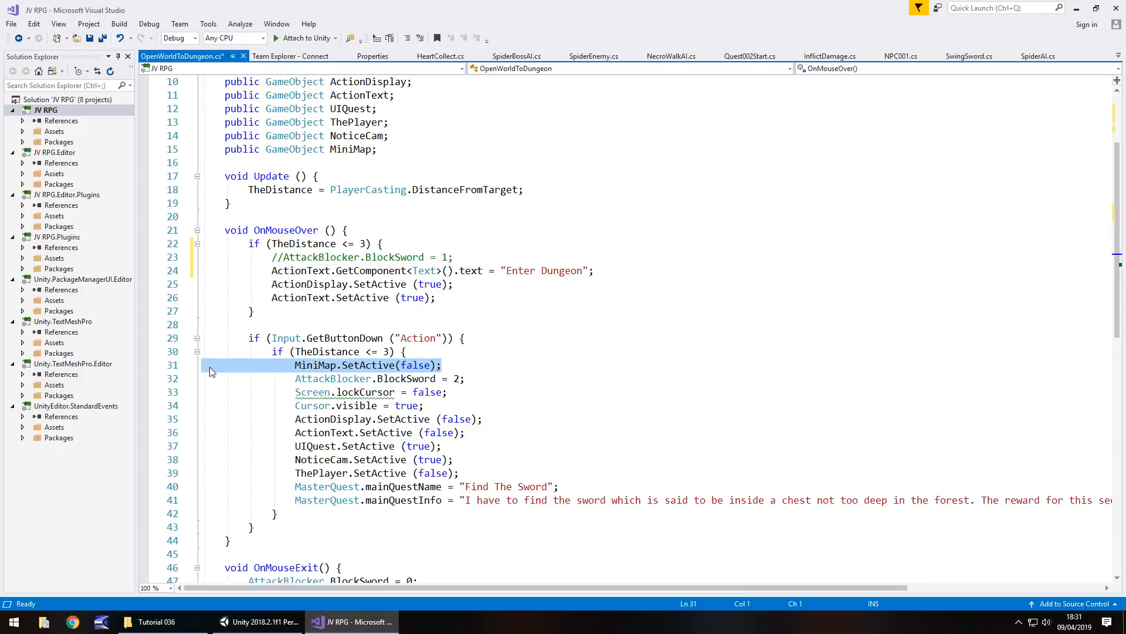
{"action": "key", "text": "Delete"}
{"action": "key", "text": "BackSpace"}
{"action": "scroll", "coordinate": [405, 206], "scroll_direction": "up", "scroll_amount": 2}
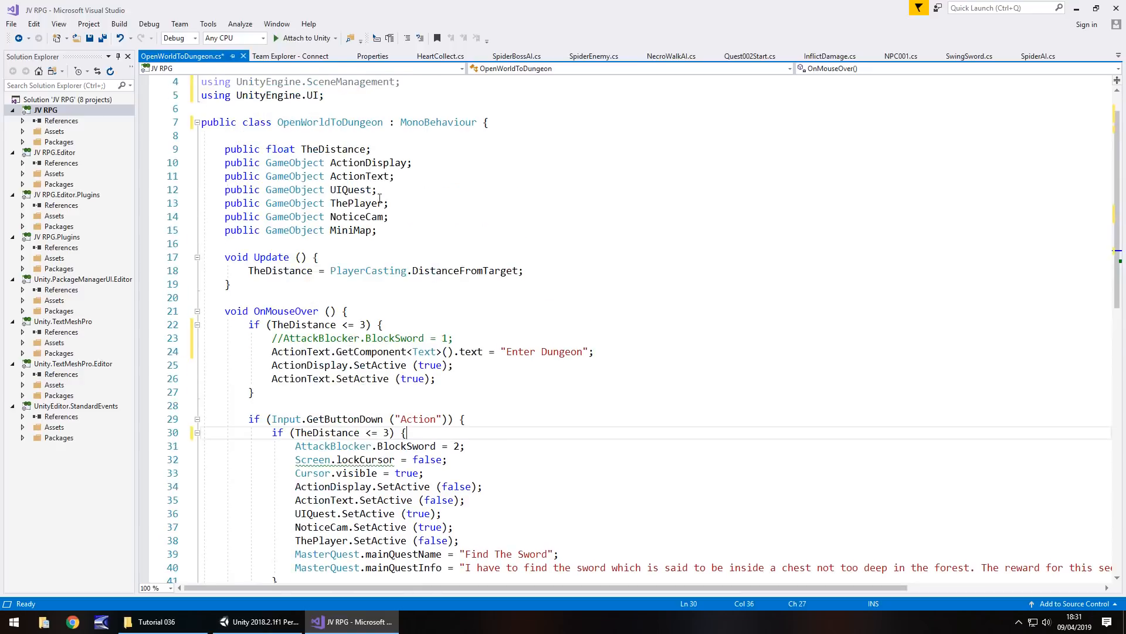
{"action": "left_click_drag", "start_coordinate": [385, 231], "coordinate": [202, 231]}
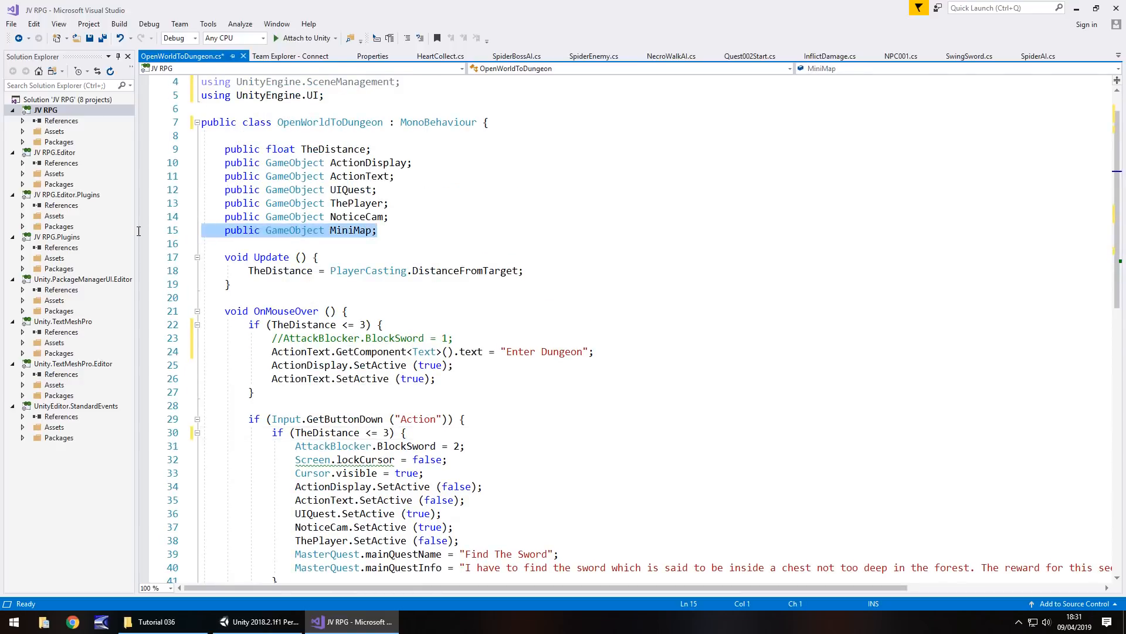
{"action": "key", "text": "Delete"}
{"action": "key", "text": "BackSpace"}
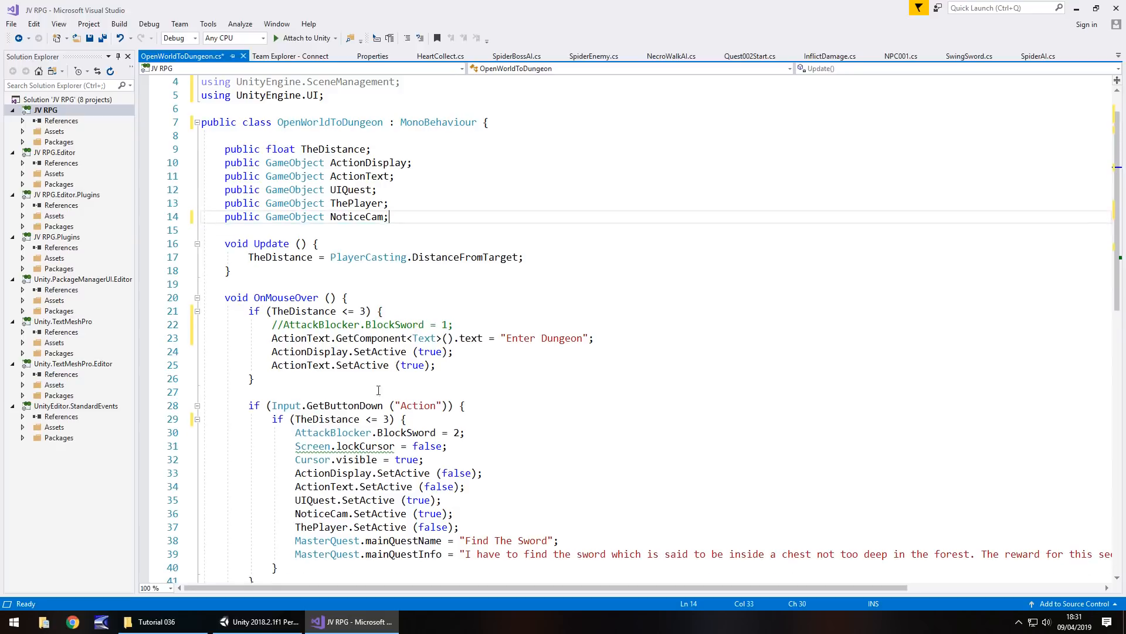
- Delete the AttackBlocker.BlockSword = 2, Screen.lockCursor and Cursor.visible lines from the Action block
{"action": "left_click", "coordinate": [459, 446]}
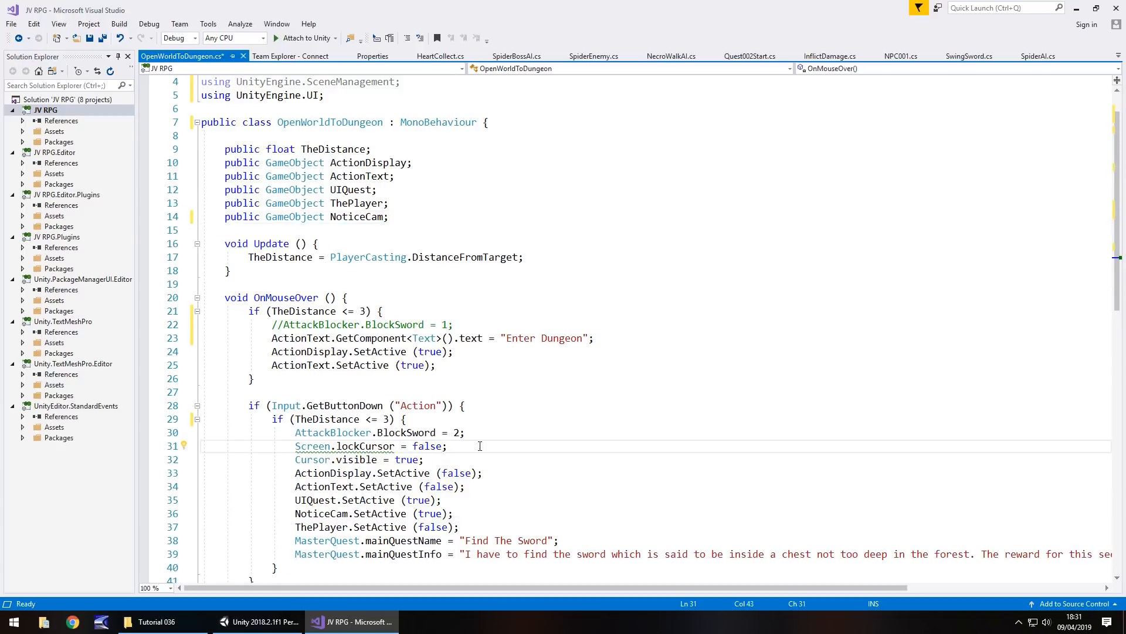
{"action": "left_click_drag", "start_coordinate": [468, 447], "coordinate": [200, 433]}
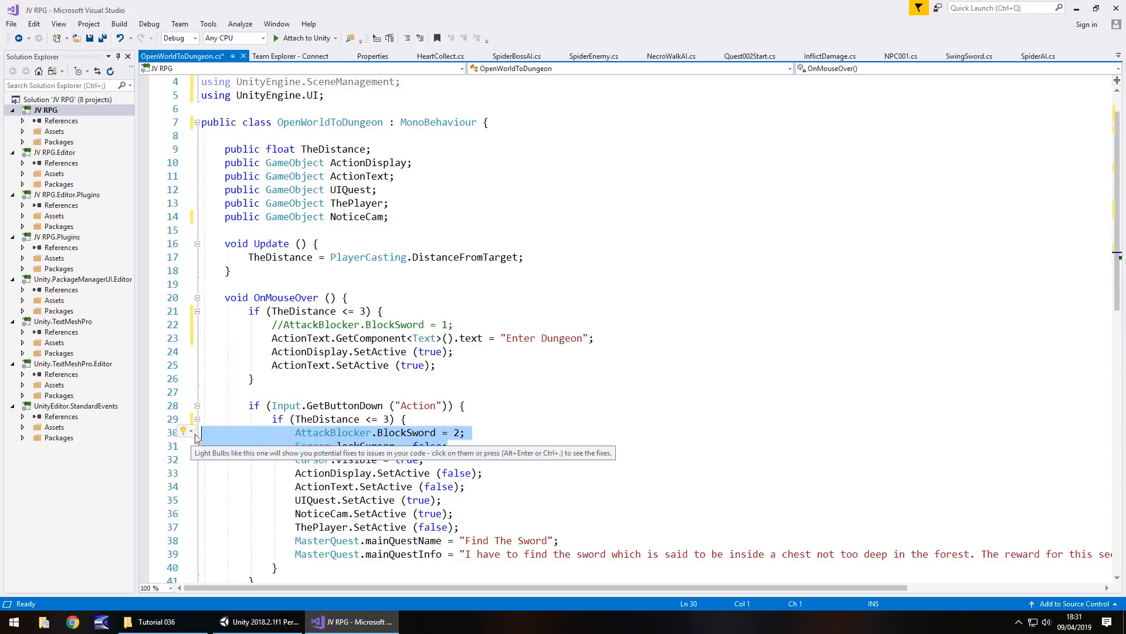
{"action": "key", "text": "Delete"}
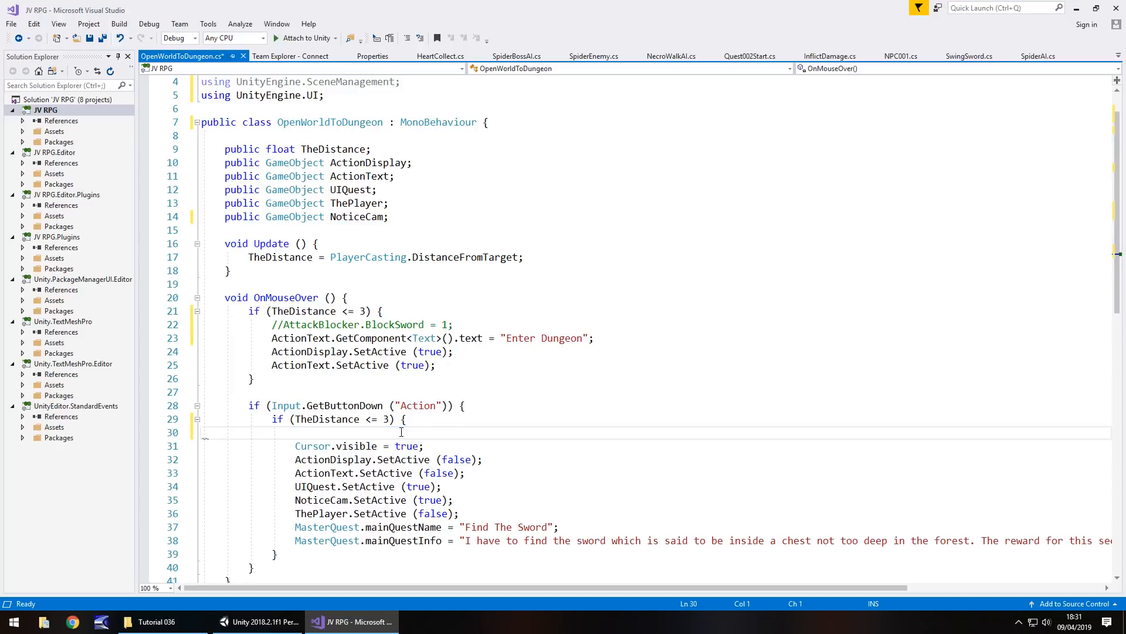
{"action": "left_click_drag", "start_coordinate": [432, 447], "coordinate": [201, 448]}
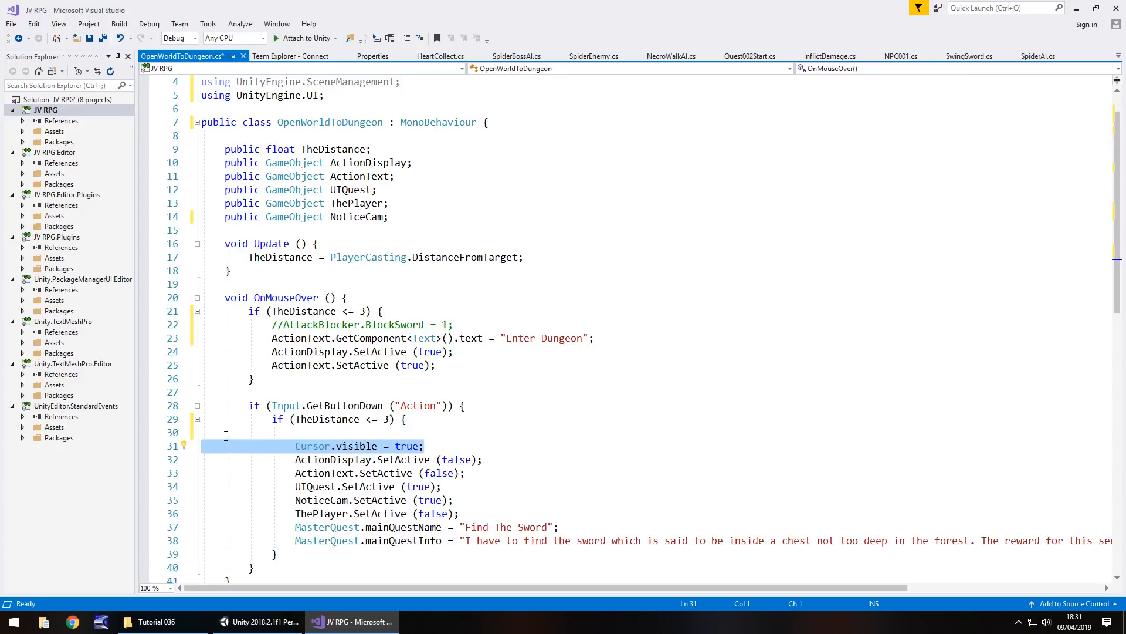
{"action": "key", "text": "Delete"}
{"action": "key", "text": "BackSpace"}
{"action": "key", "text": "BackSpace"}
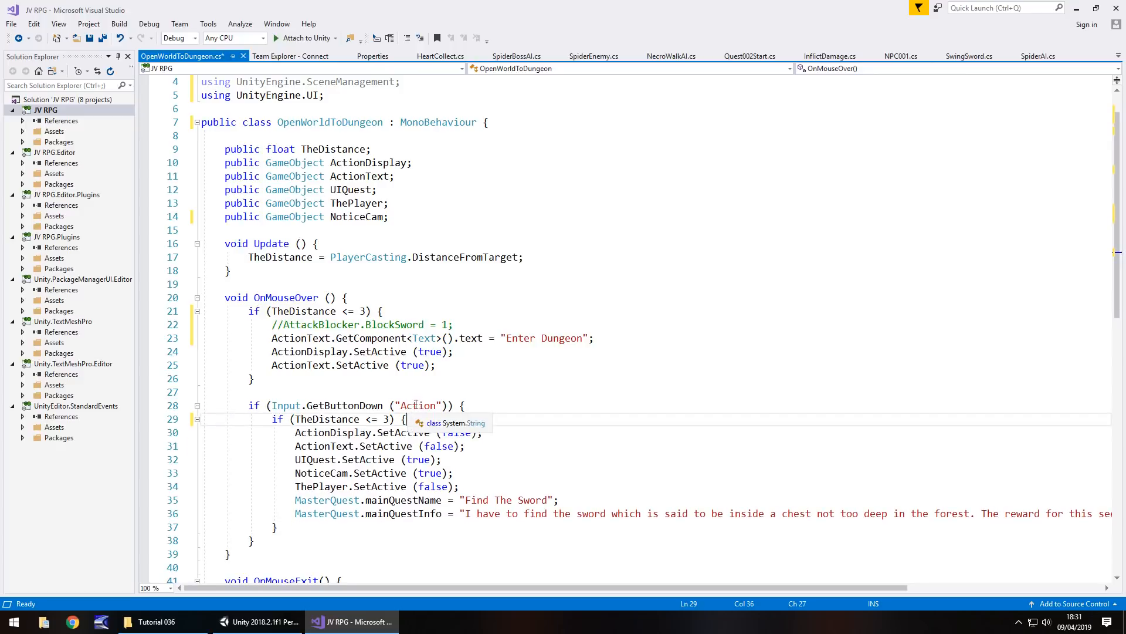
- Delete the UIQuest.SetActive (true) line from the Action block and the public UIQuest GameObject declaration
{"action": "left_click_drag", "start_coordinate": [307, 432], "coordinate": [486, 431]}
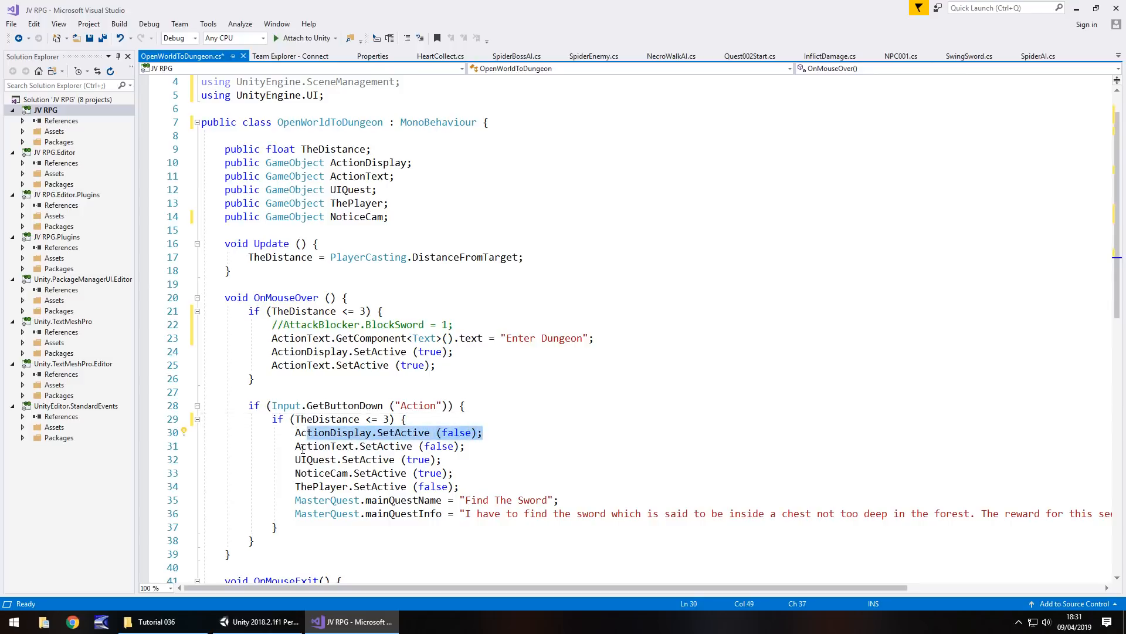
{"action": "left_click_drag", "start_coordinate": [301, 445], "coordinate": [472, 445]}
{"action": "left_click", "coordinate": [307, 459]}
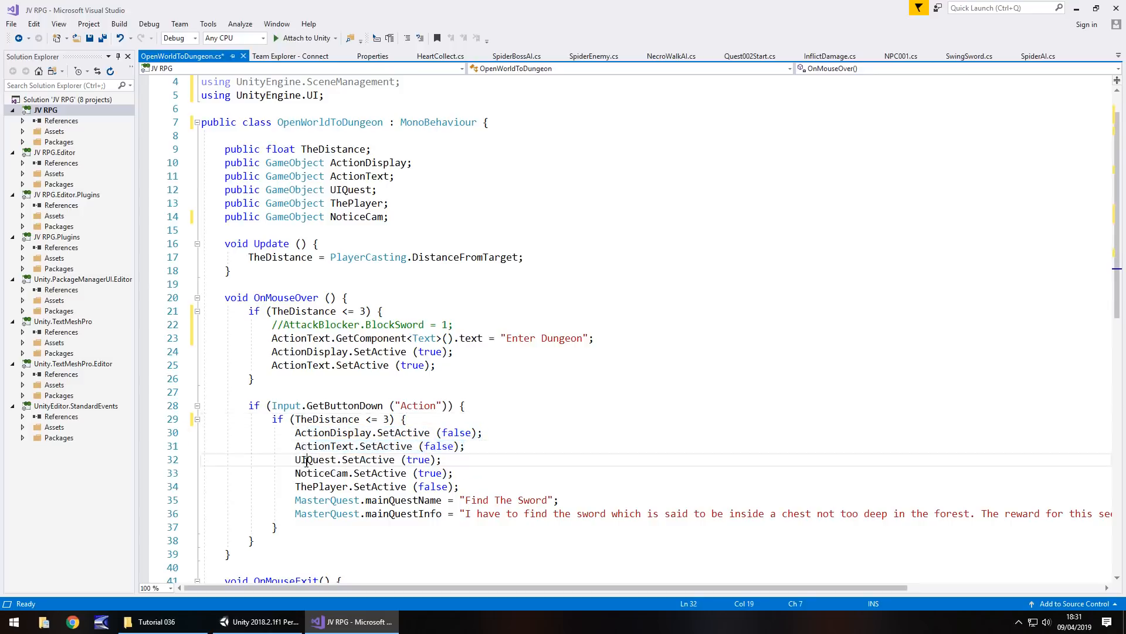
{"action": "scroll", "coordinate": [374, 416], "scroll_direction": "down", "scroll_amount": 2}
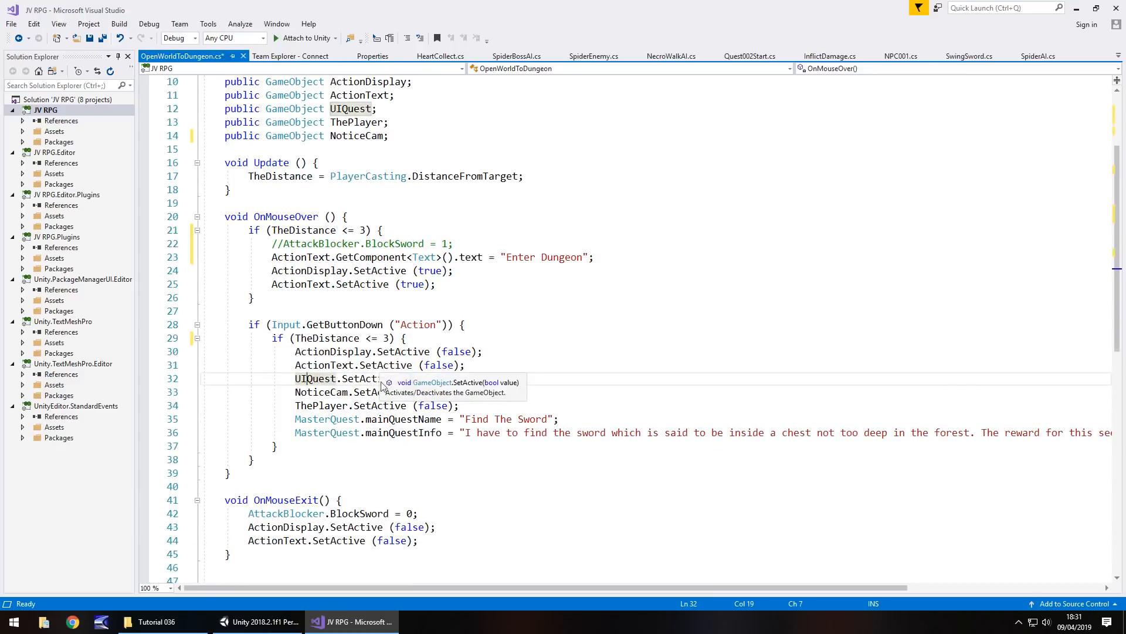
{"action": "left_click_drag", "start_coordinate": [451, 377], "coordinate": [168, 380]}
{"action": "key", "text": "BackSpace"}
{"action": "key", "text": "BackSpace"}
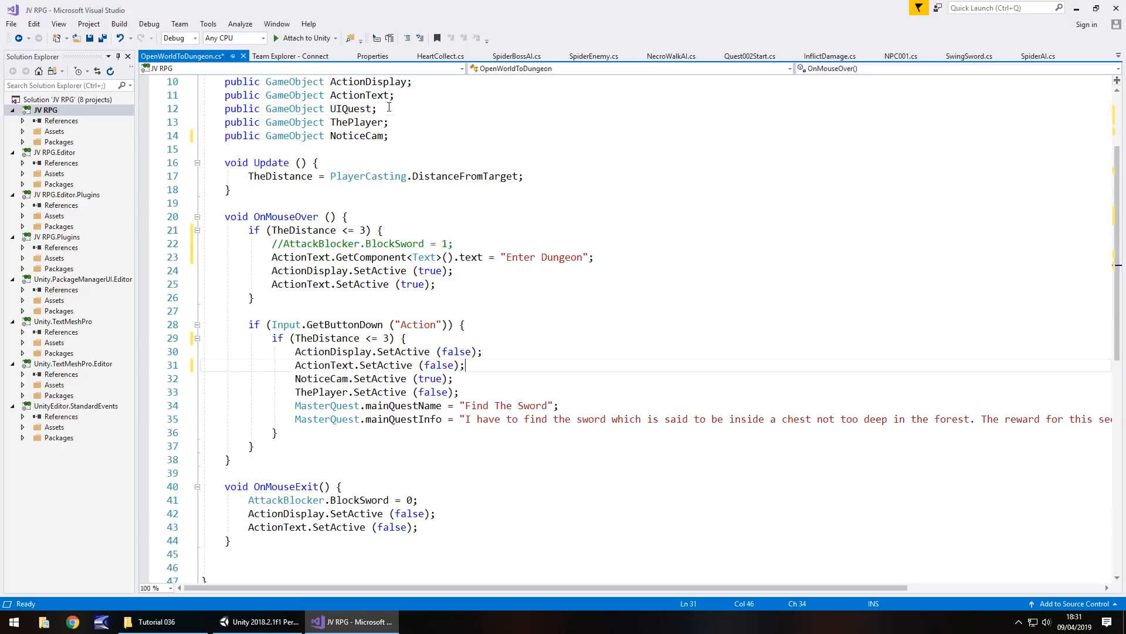
{"action": "left_click_drag", "start_coordinate": [389, 108], "coordinate": [201, 111]}
{"action": "key", "text": "BackSpace"}
{"action": "key", "text": "BackSpace"}
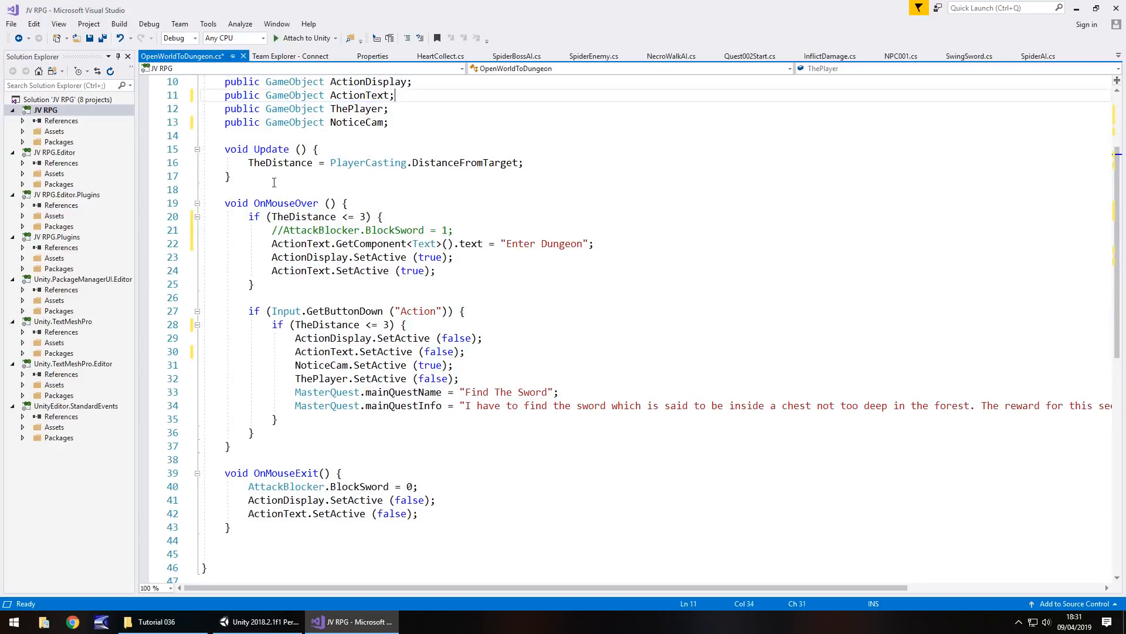
- Delete the NoticeCam.SetActive (true) line from the Action block and the public NoticeCam GameObject declaration
{"action": "left_click_drag", "start_coordinate": [459, 365], "coordinate": [201, 366]}
{"action": "key", "text": "BackSpace"}
{"action": "key", "text": "BackSpace"}
{"action": "left_click_drag", "start_coordinate": [389, 122], "coordinate": [202, 125]}
{"action": "key", "text": "BackSpace"}
{"action": "key", "text": "BackSpace"}
- Delete the MasterQuest.mainQuestName and MasterQuest.mainQuestInfo lines from the Action block
{"action": "scroll", "coordinate": [349, 263], "scroll_direction": "up", "scroll_amount": 3}
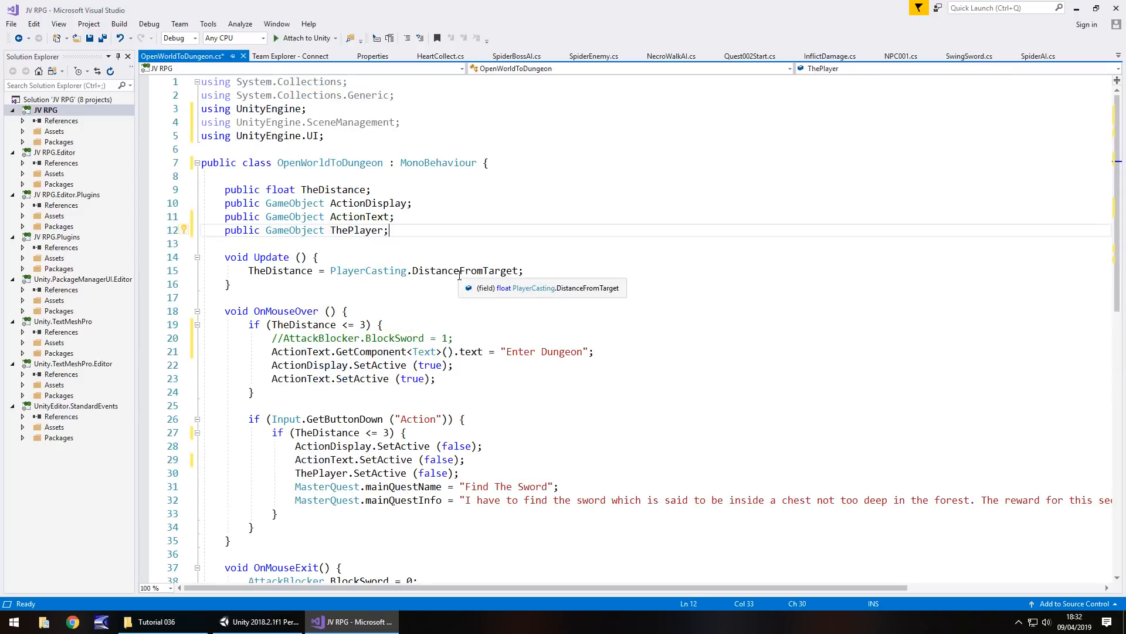
{"action": "scroll", "coordinate": [460, 276], "scroll_direction": "down", "scroll_amount": 3}
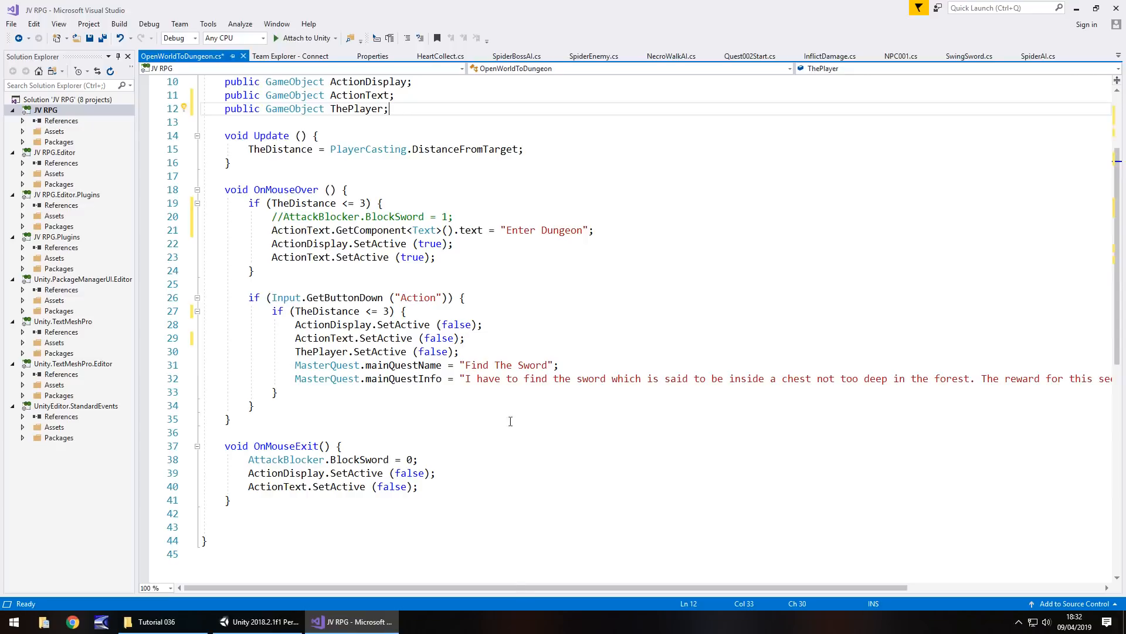
{"action": "left_click_drag", "start_coordinate": [511, 589], "coordinate": [764, 595]}
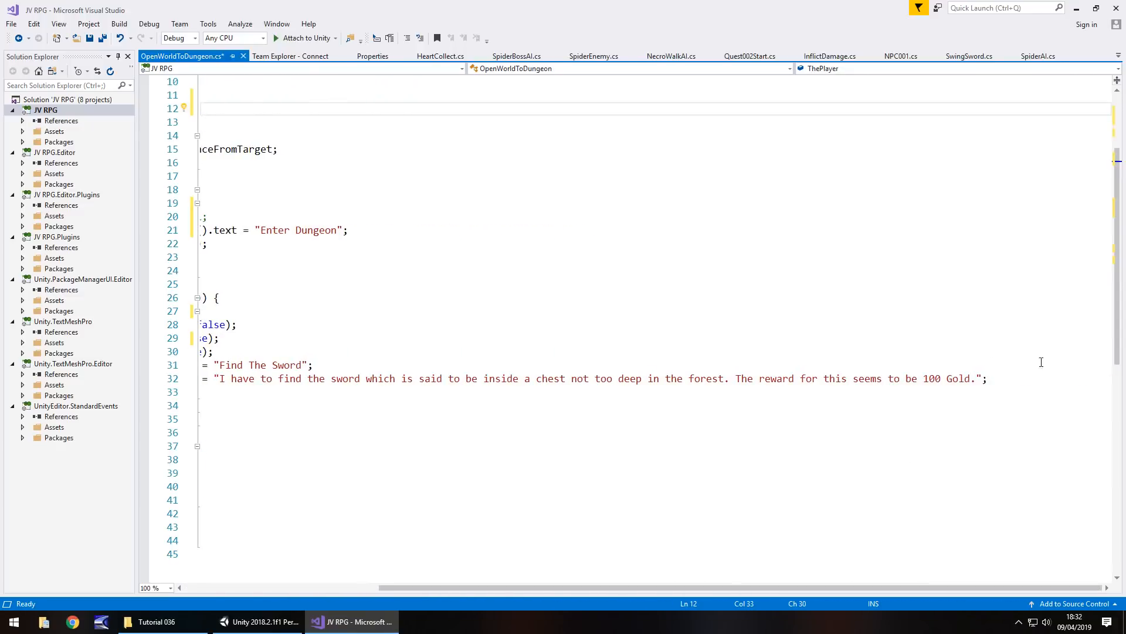
{"action": "left_click_drag", "start_coordinate": [191, 392], "coordinate": [190, 369]}
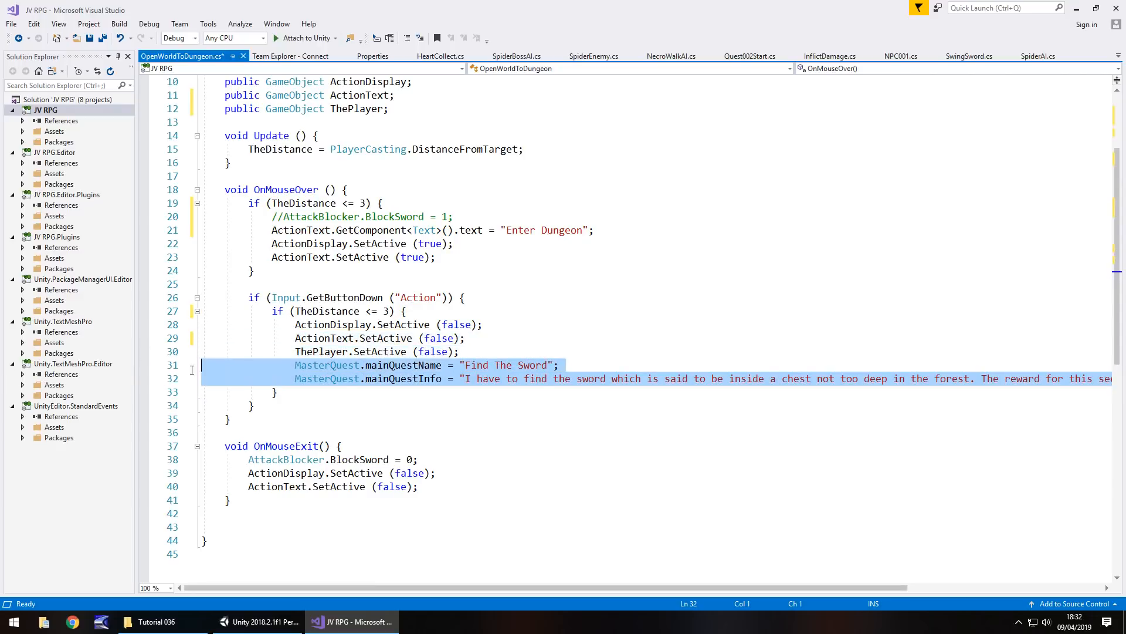
{"action": "key", "text": "BackSpace"}
{"action": "key", "text": "BackSpace"}
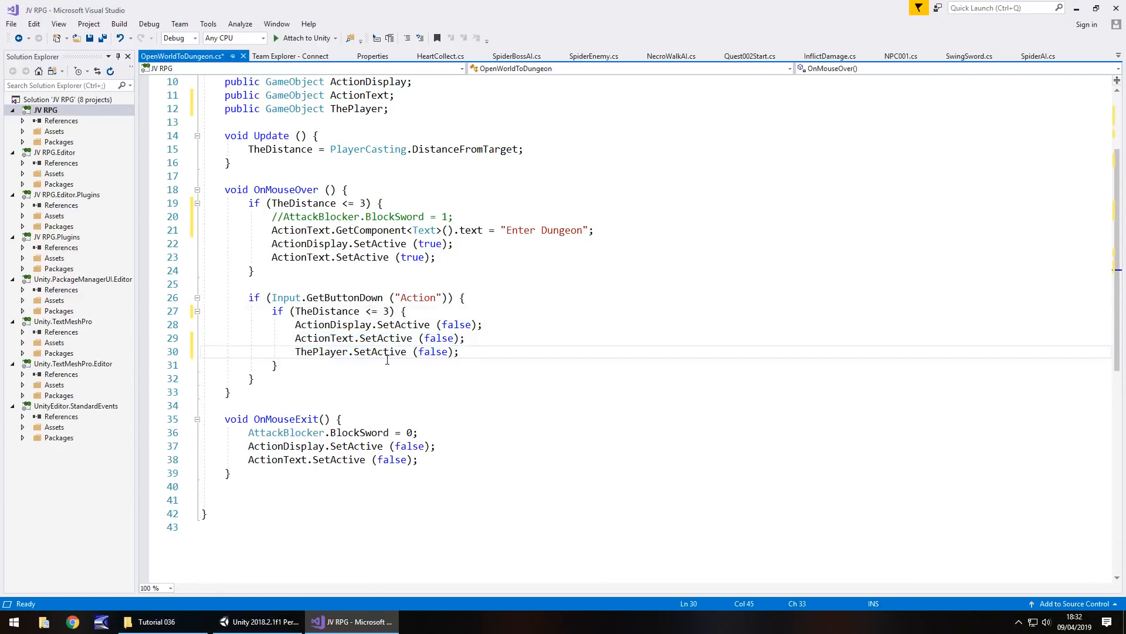
- Comment out the ThePlayer.SetActive (false) line in the Action block
{"action": "left_click", "coordinate": [330, 351]}
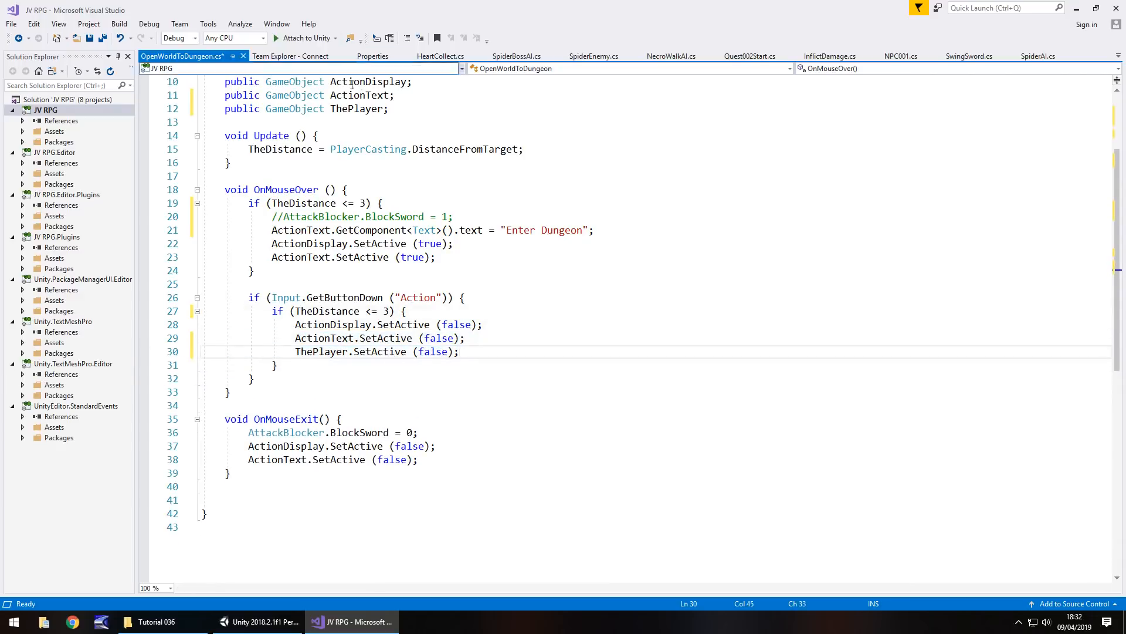
{"action": "scroll", "coordinate": [353, 176], "scroll_direction": "up", "scroll_amount": 1}
{"action": "left_click", "coordinate": [355, 109]}
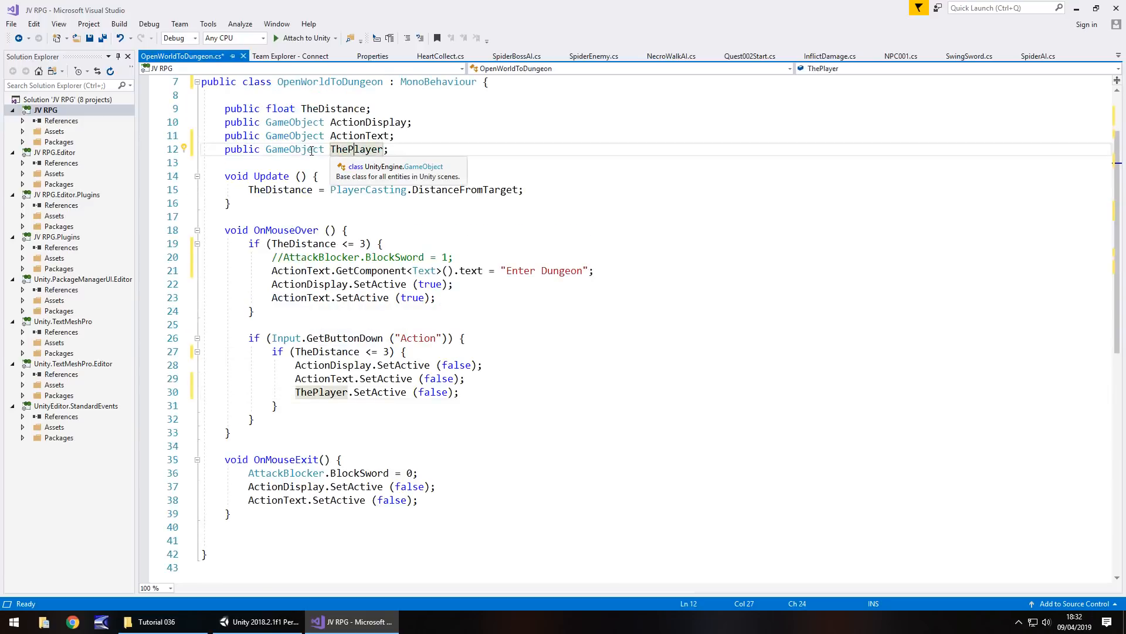
{"action": "left_click", "coordinate": [295, 392]}
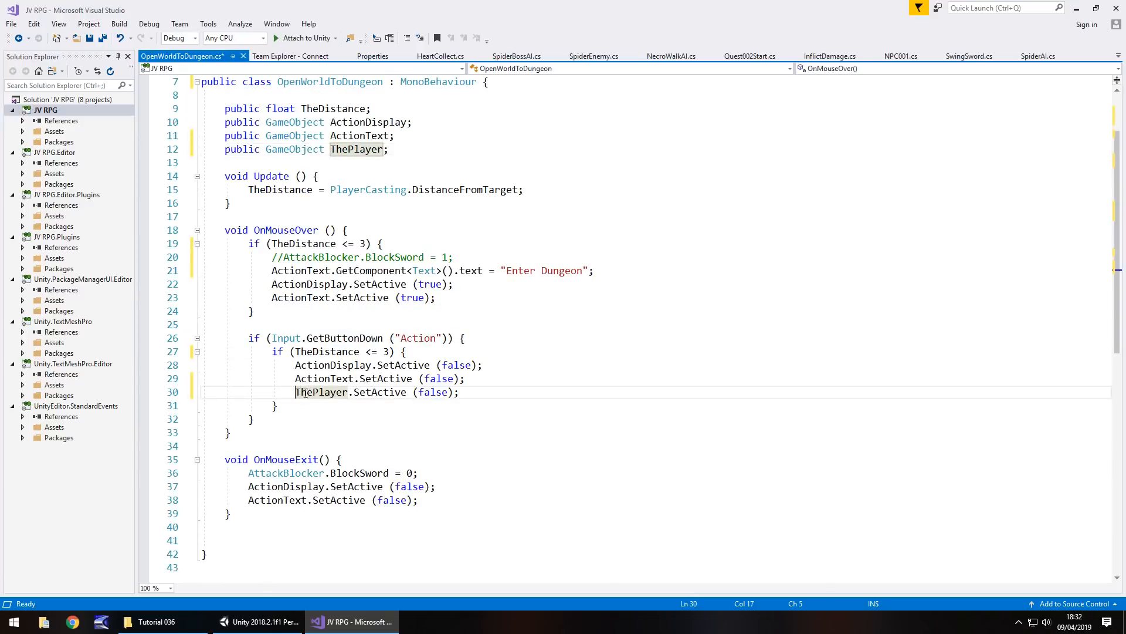
{"action": "type", "text": "//"}
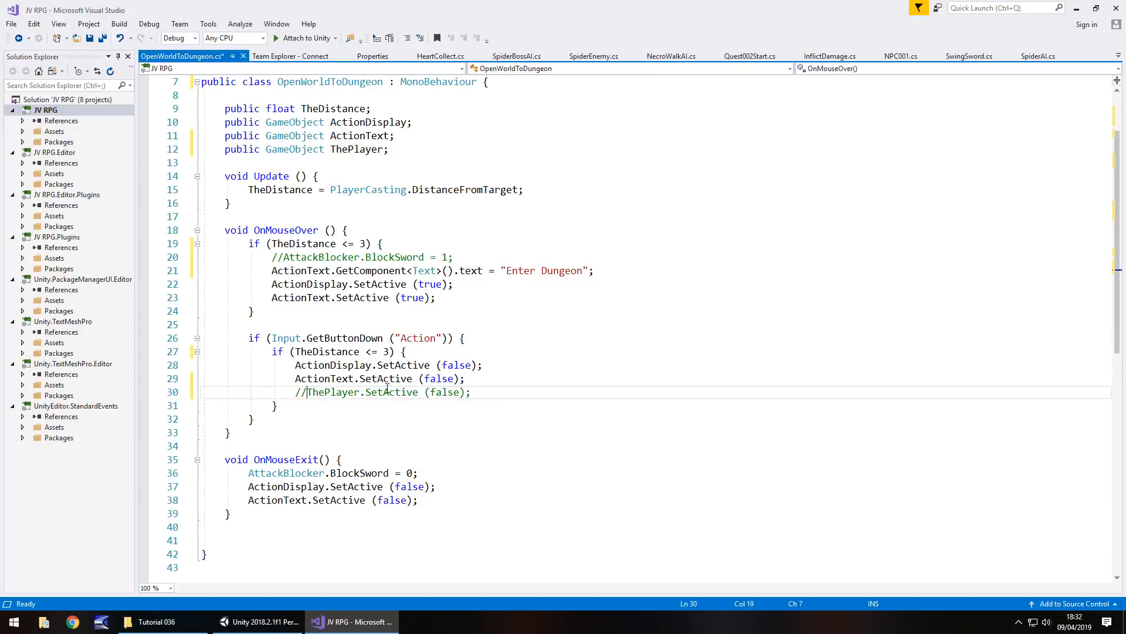
- Delete the AttackBlocker.BlockSword = 0 line from OnMouseExit and save the OpenWorldToDungeon script
{"action": "mouse_move", "coordinate": [374, 378]}
{"action": "left_click_drag", "start_coordinate": [429, 472], "coordinate": [203, 473]}
{"action": "key", "text": "BackSpace"}
{"action": "key", "text": "BackSpace"}
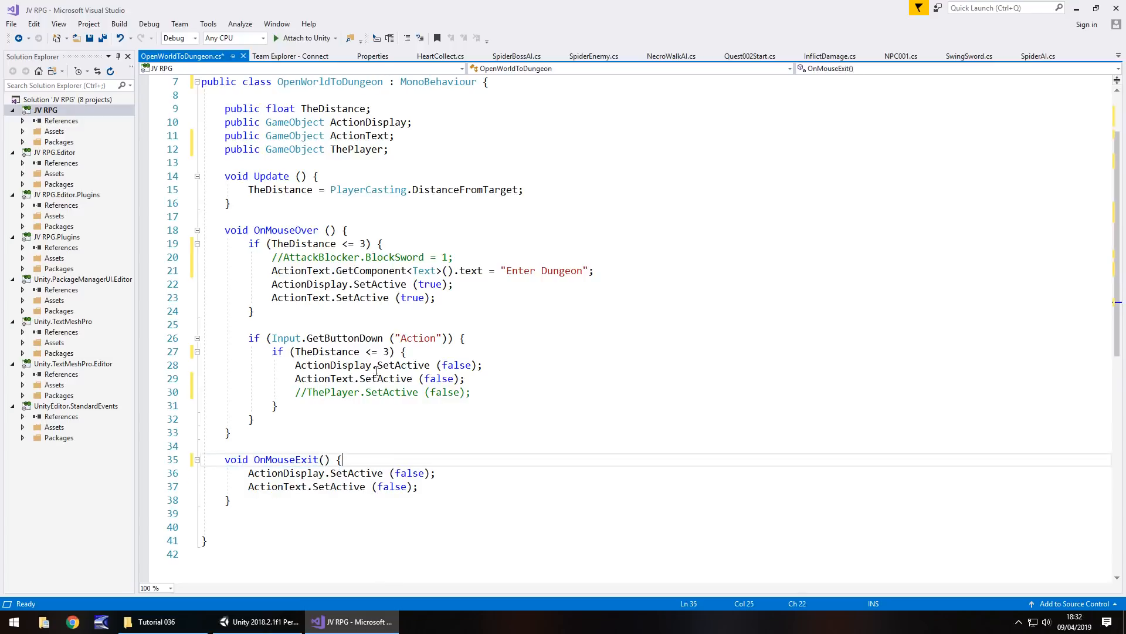
{"action": "scroll", "coordinate": [378, 372], "scroll_direction": "up", "scroll_amount": 2}
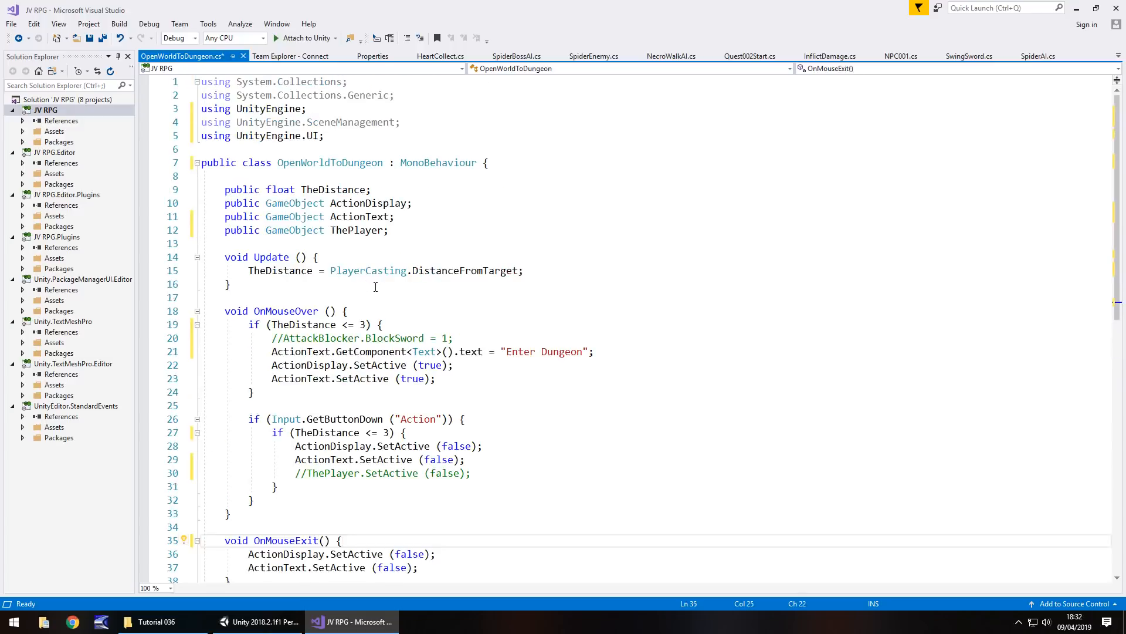
{"action": "key", "text": "ctrl+s"}
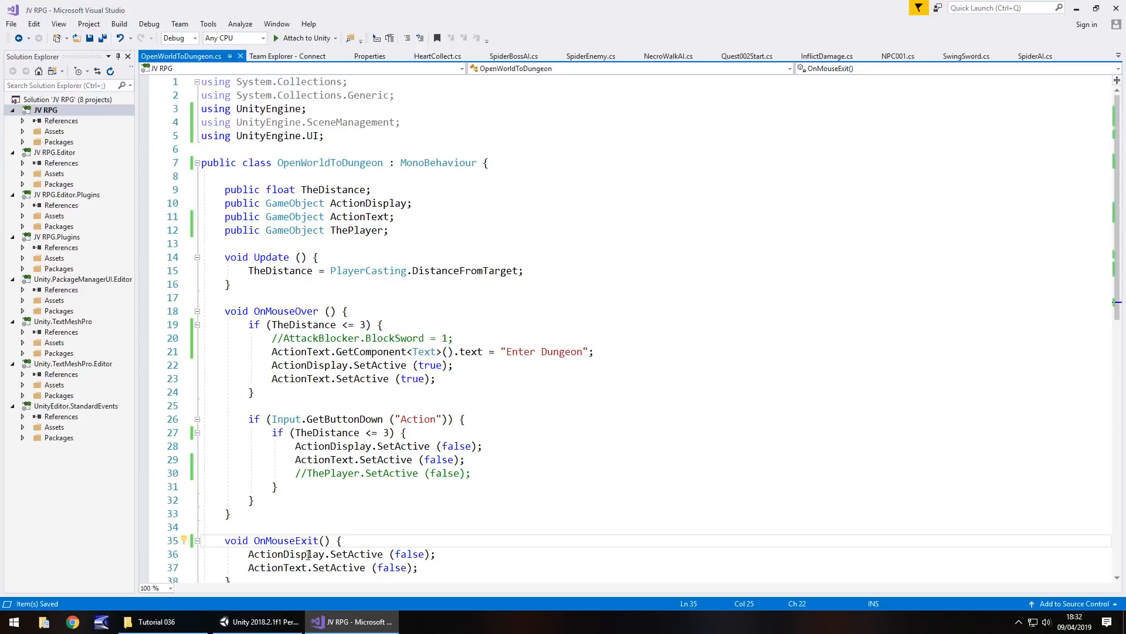
- Switch to Unity and attach the OpenWorldToDungeon script to the invisible Cube over the cave trapdoor
{"action": "left_click", "coordinate": [260, 621]}
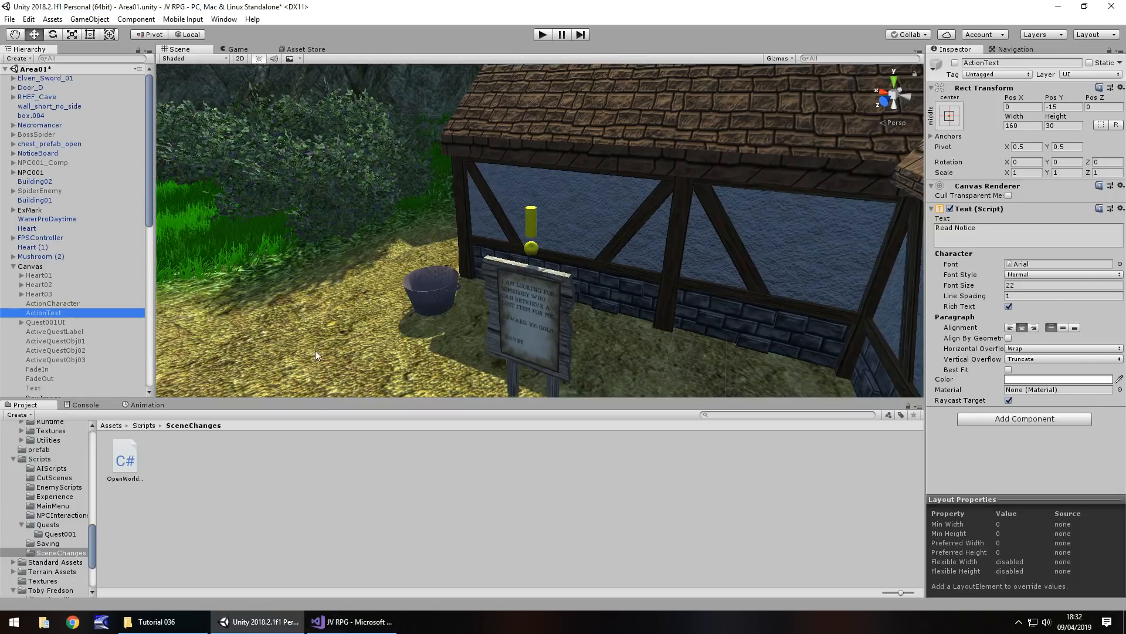
{"action": "left_click_drag", "start_coordinate": [149, 134], "coordinate": [153, 339]}
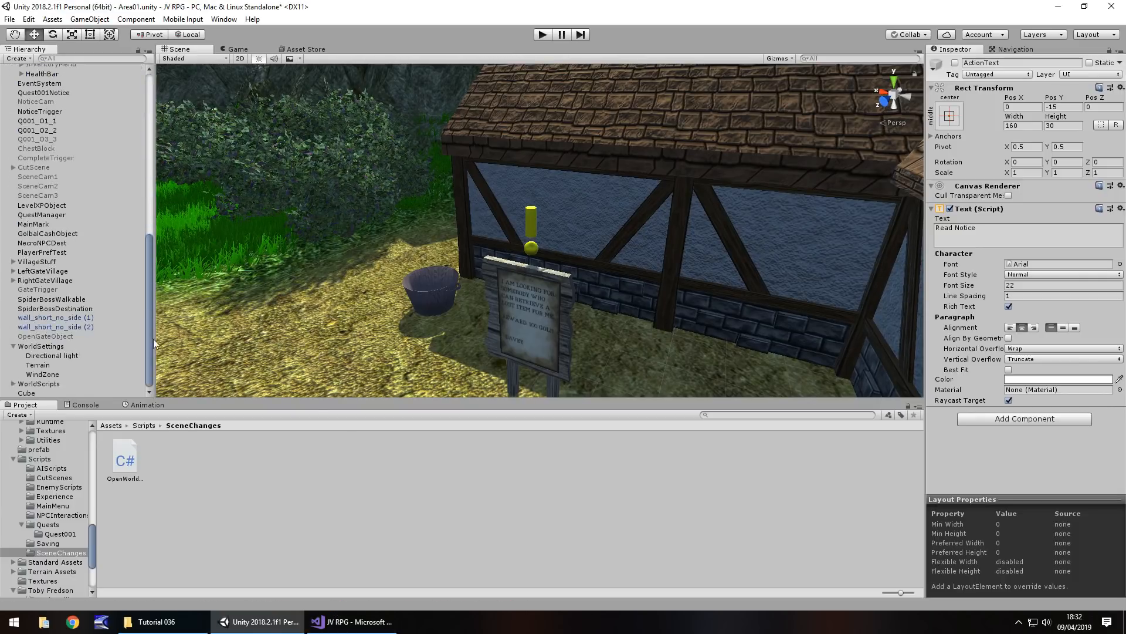
{"action": "double_click", "coordinate": [32, 393]}
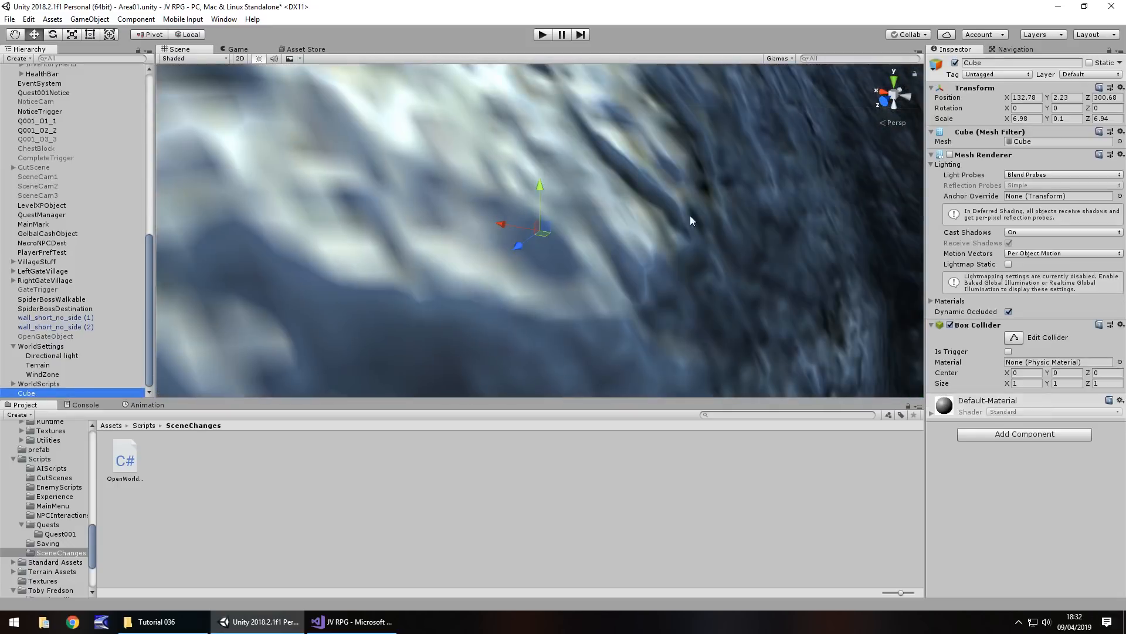
{"action": "right_click_drag", "start_coordinate": [691, 213], "coordinate": [583, 237]}
{"action": "key", "text": "Right"}
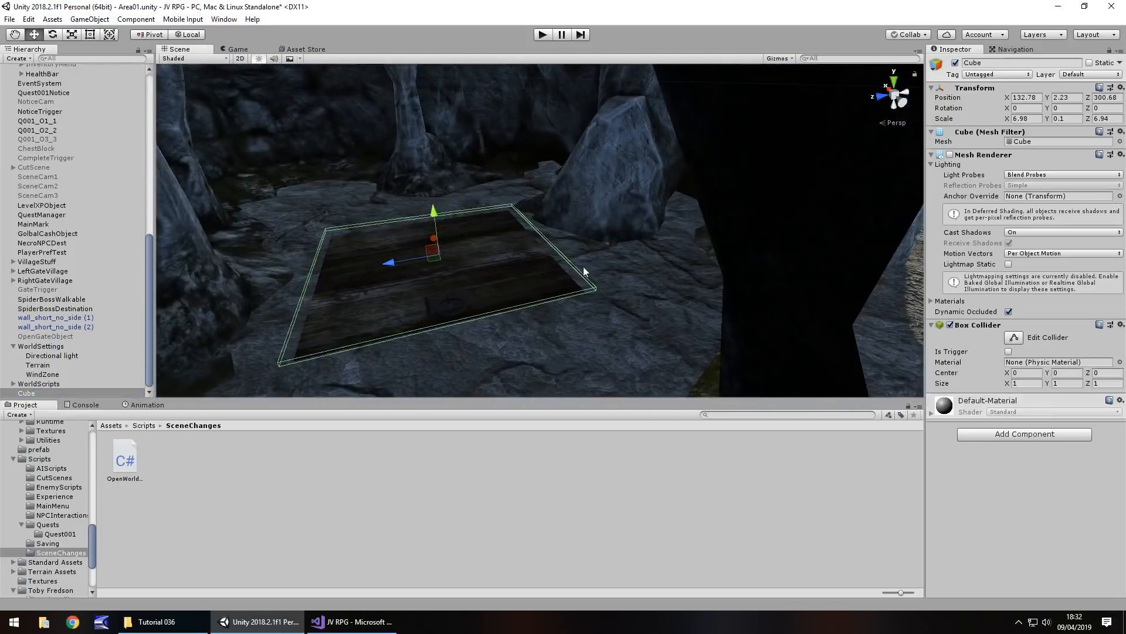
{"action": "right_click_drag", "start_coordinate": [511, 309], "coordinate": [375, 280]}
{"action": "scroll", "coordinate": [499, 329], "scroll_direction": "down", "scroll_amount": 8}
{"action": "key", "text": "f"}
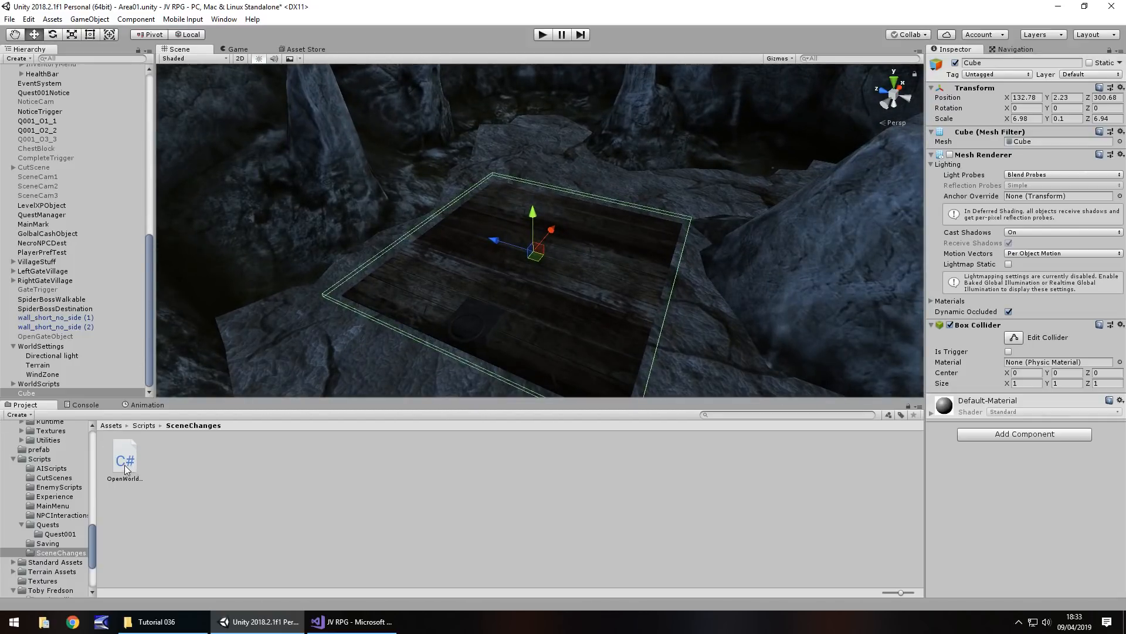
{"action": "left_click_drag", "start_coordinate": [124, 461], "coordinate": [30, 397]}
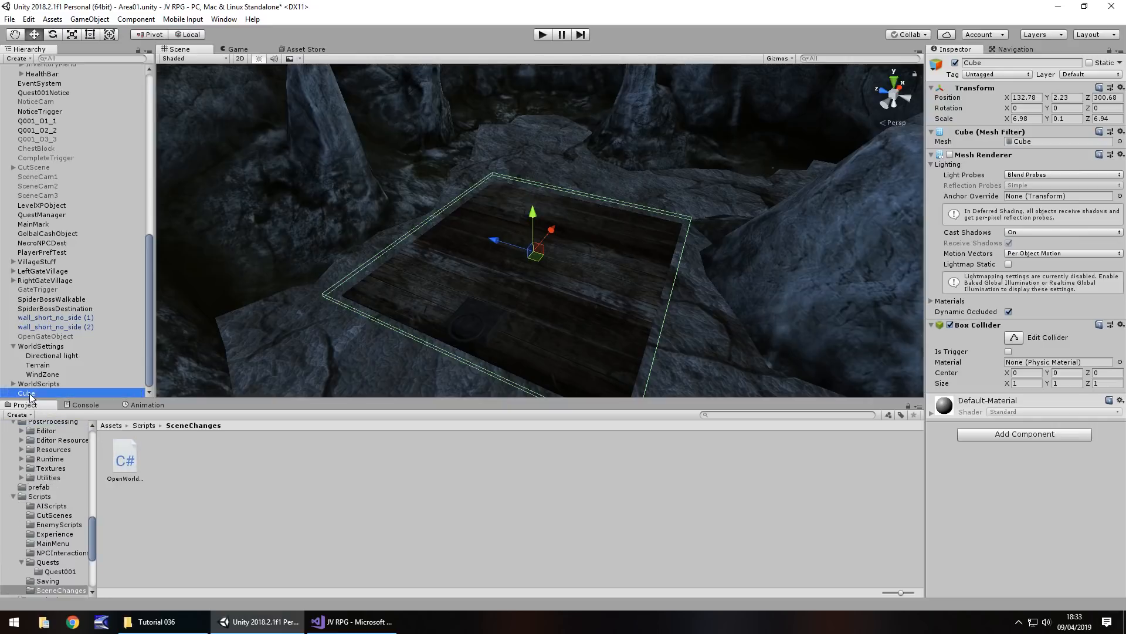
- Assign ActionCharacter as Action Display, ActionText as Action Text and FPSController as The Player in the Cube's script component
{"action": "scroll", "coordinate": [47, 199], "scroll_direction": "up", "scroll_amount": 10}
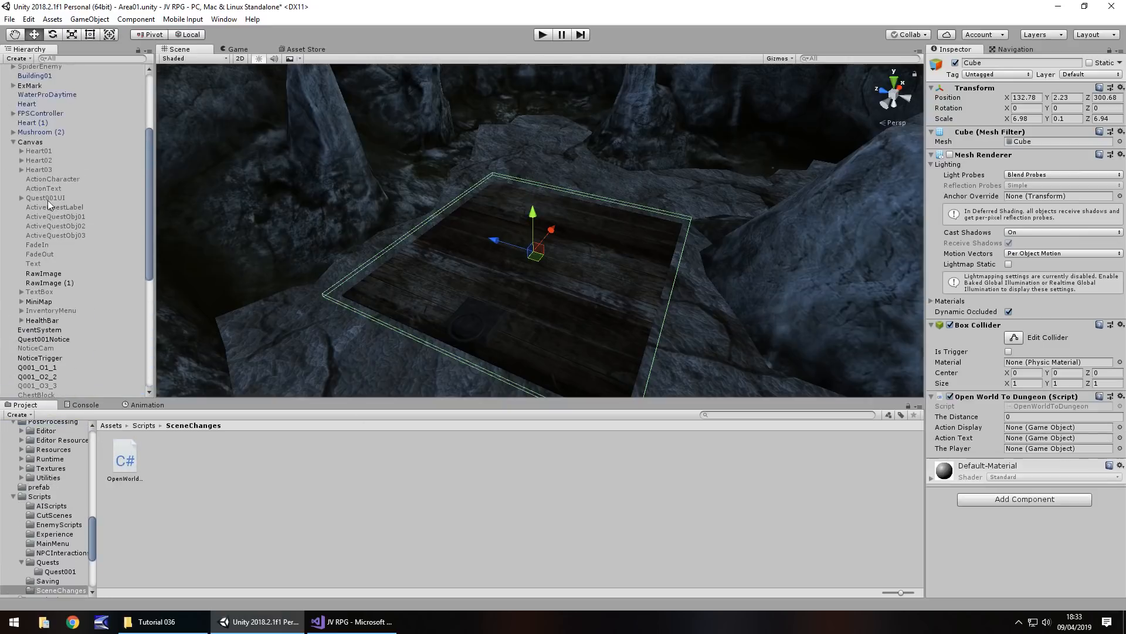
{"action": "left_click_drag", "start_coordinate": [44, 252], "coordinate": [1050, 427]}
{"action": "left_click_drag", "start_coordinate": [47, 259], "coordinate": [1034, 440]}
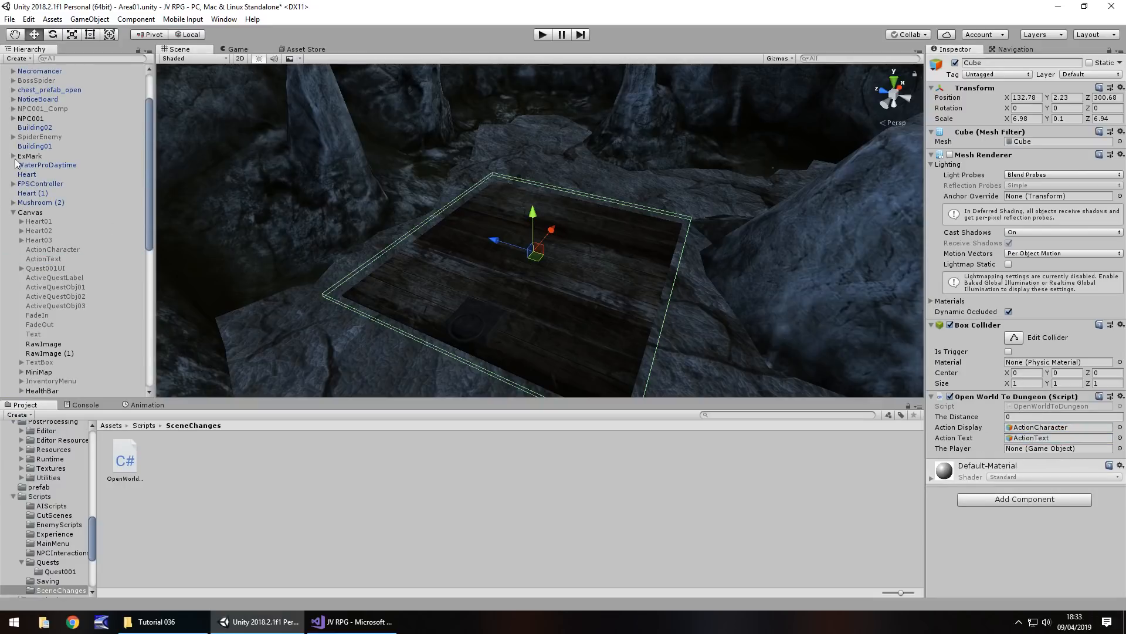
{"action": "scroll", "coordinate": [44, 206], "scroll_direction": "up", "scroll_amount": 2}
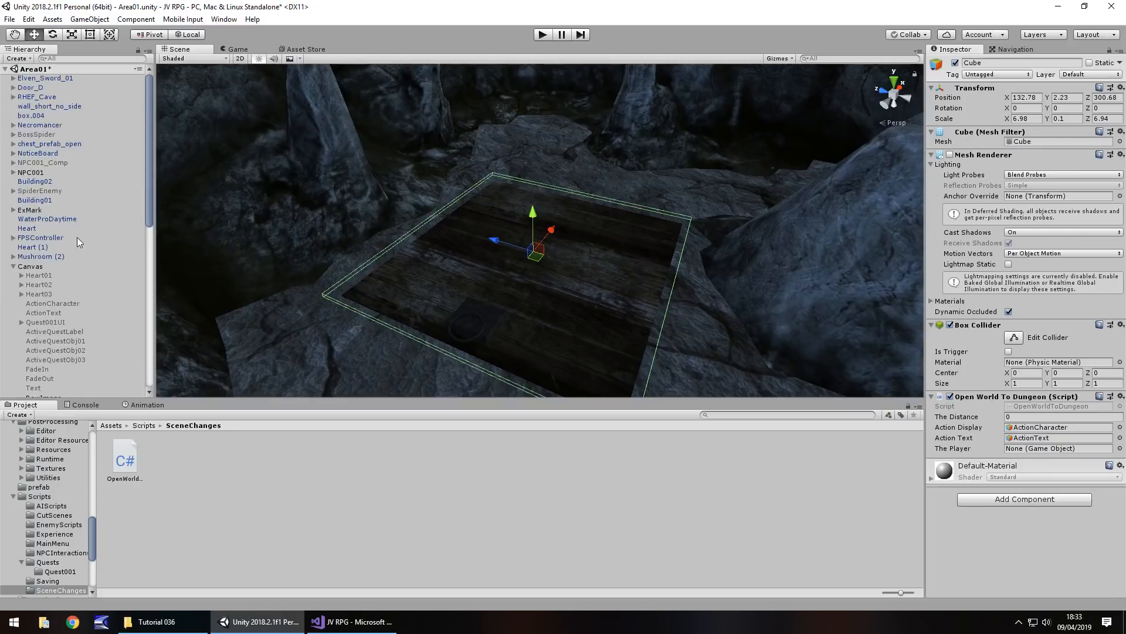
{"action": "left_click_drag", "start_coordinate": [36, 241], "coordinate": [1036, 452]}
{"action": "scroll", "coordinate": [516, 249], "scroll_direction": "down", "scroll_amount": 3}
{"action": "middle_click_drag", "start_coordinate": [482, 270], "coordinate": [454, 250]}
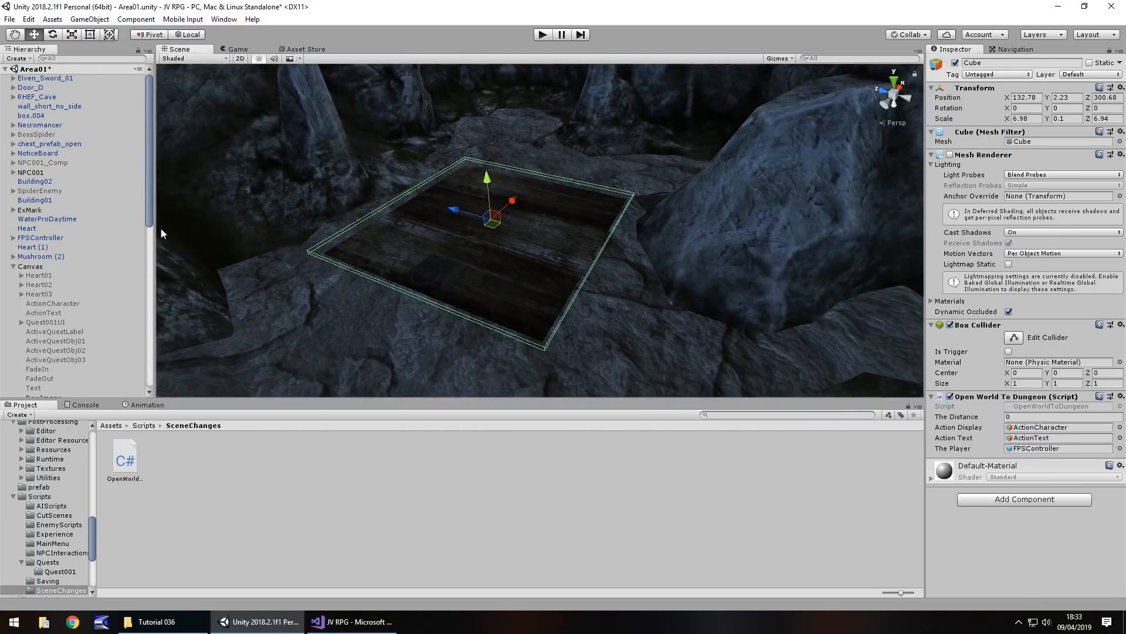
- Rename the Cube object as DungeonTrigger
{"action": "left_click_drag", "start_coordinate": [149, 174], "coordinate": [164, 364]}
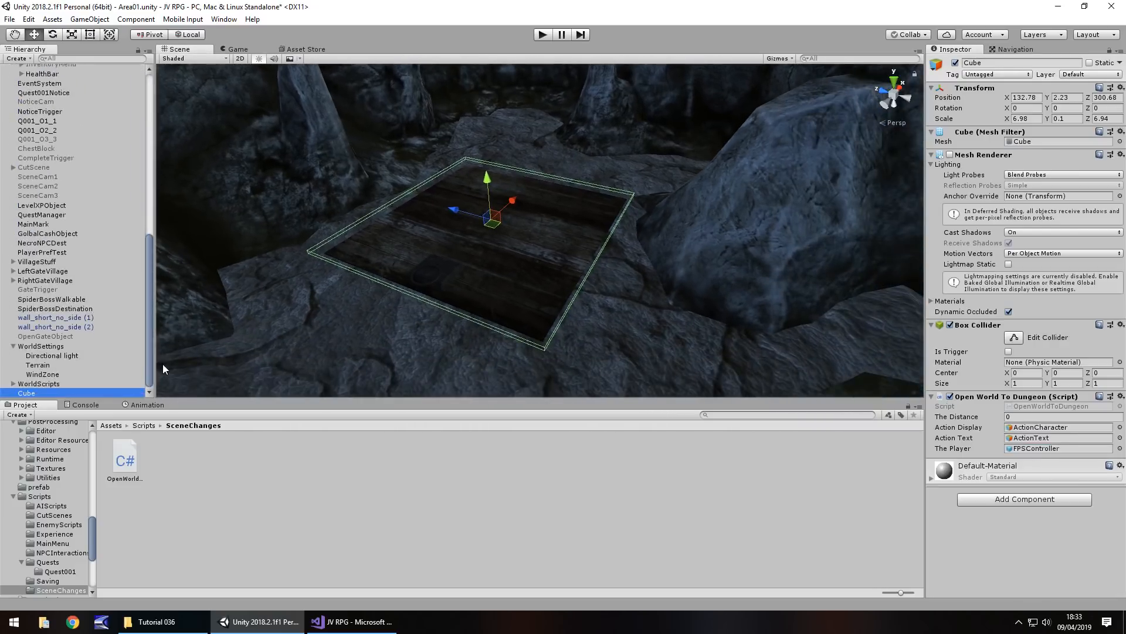
{"action": "left_click", "coordinate": [41, 394]}
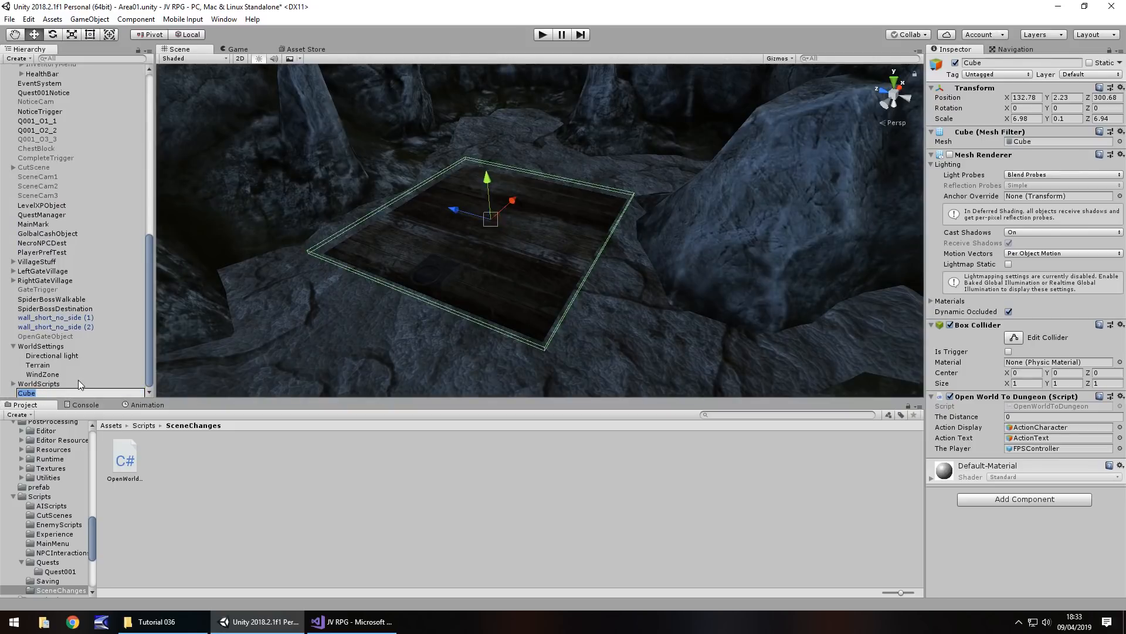
{"action": "type", "text": "DungeonTri"}
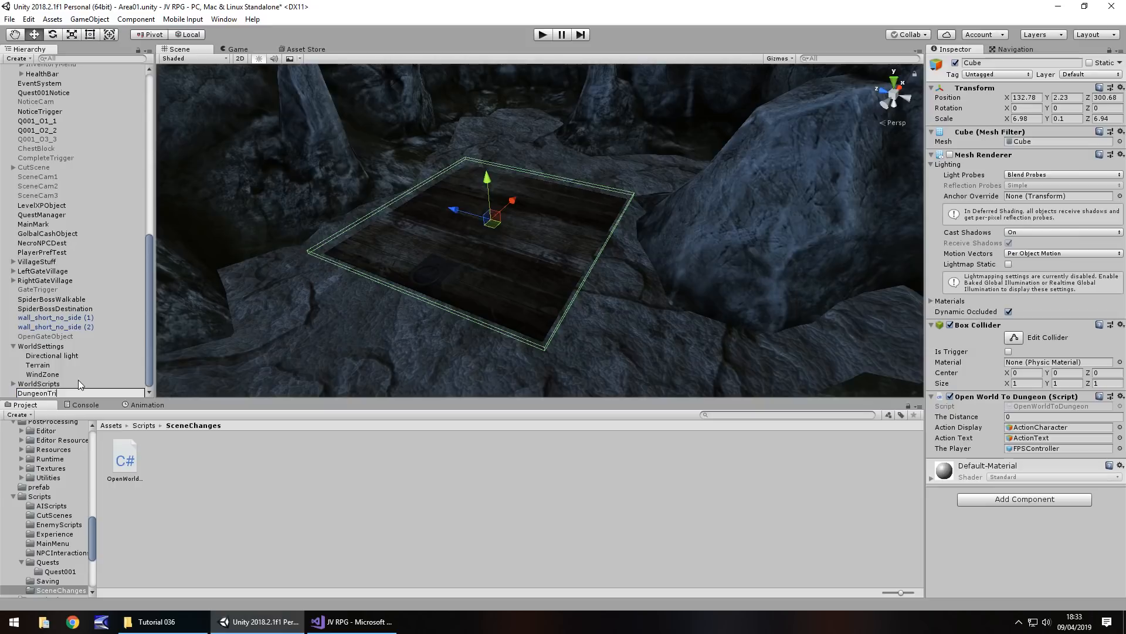
{"action": "type", "text": "gger"}
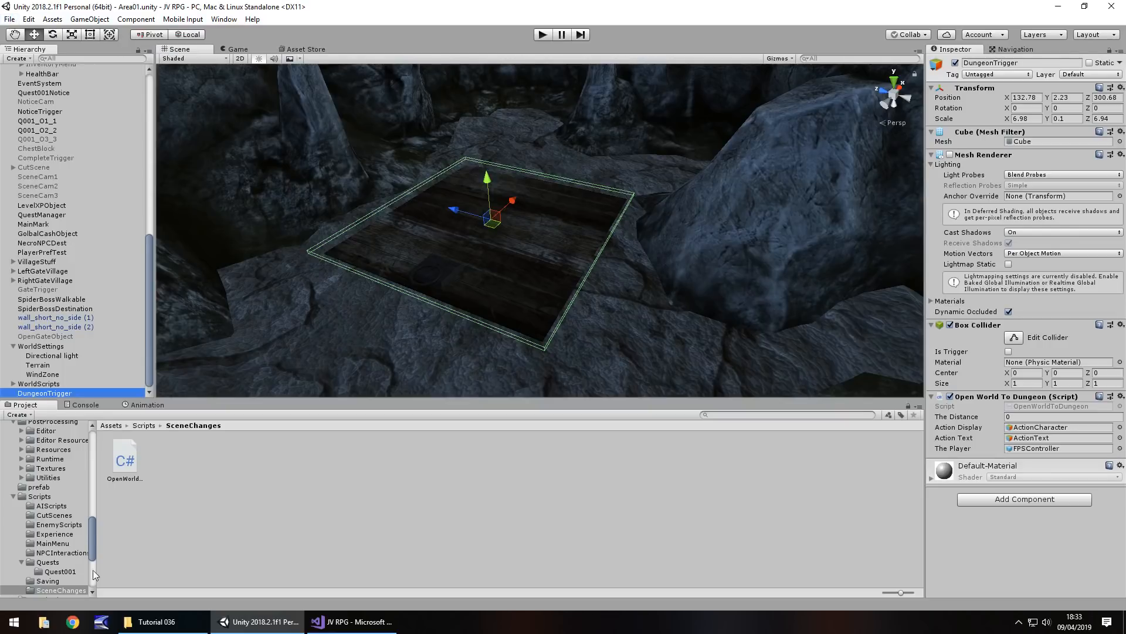
- Open the Area02 scene from the project's root Assets folder
{"action": "left_click_drag", "start_coordinate": [93, 533], "coordinate": [76, 434]}
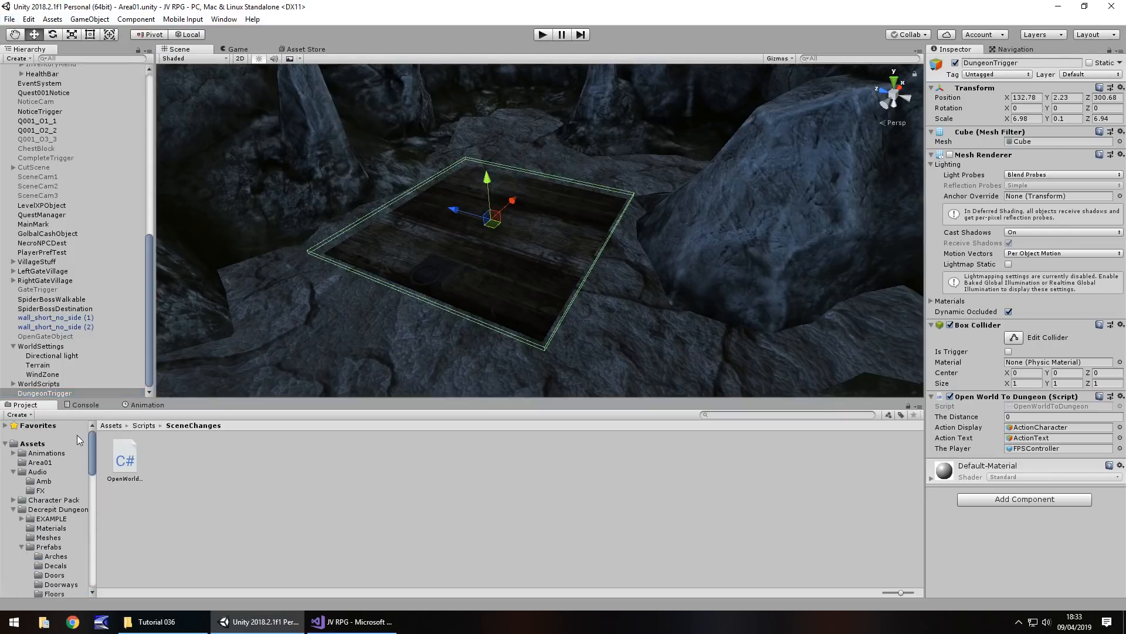
{"action": "left_click", "coordinate": [34, 446]}
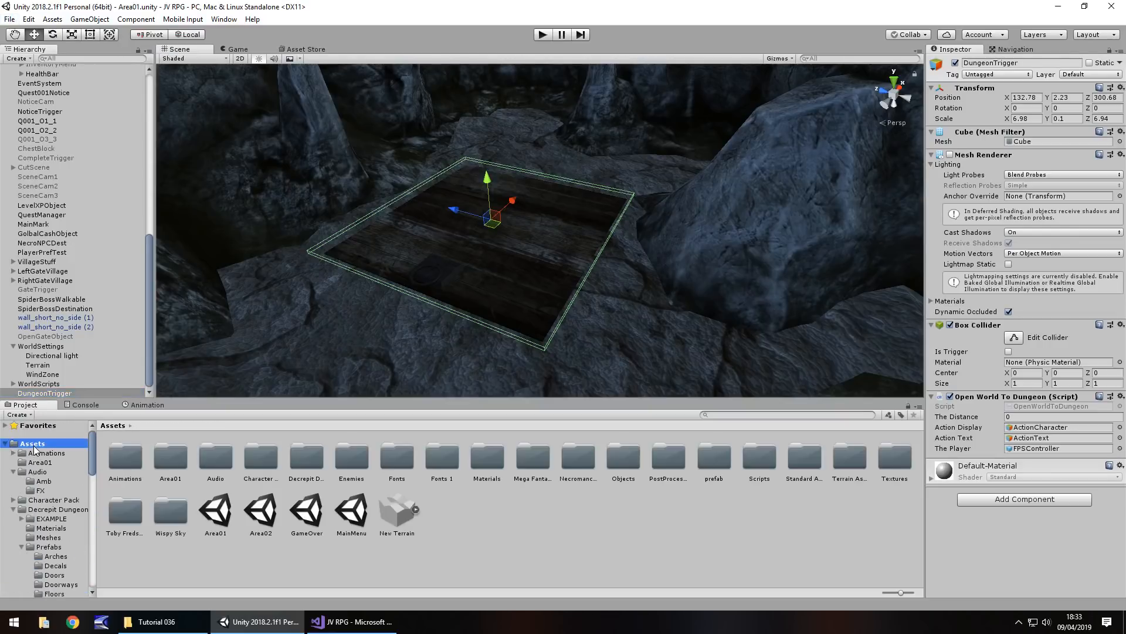
{"action": "double_click", "coordinate": [266, 521]}
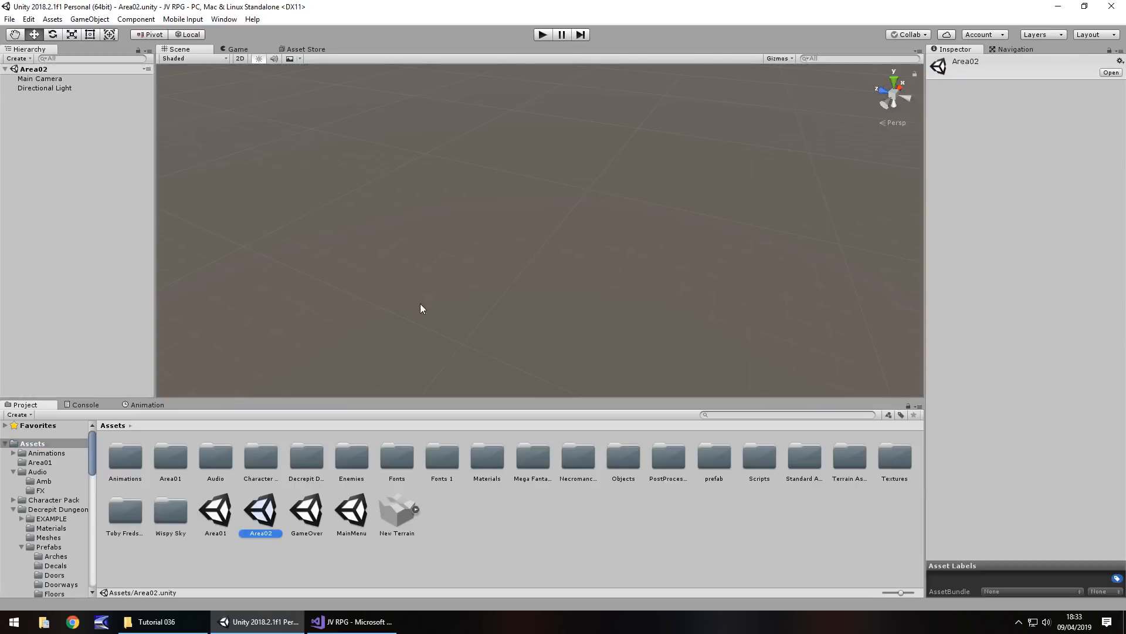
- Add the open Area02 scene to the Scenes In Build list and close the build settings
{"action": "left_click", "coordinate": [9, 19]}
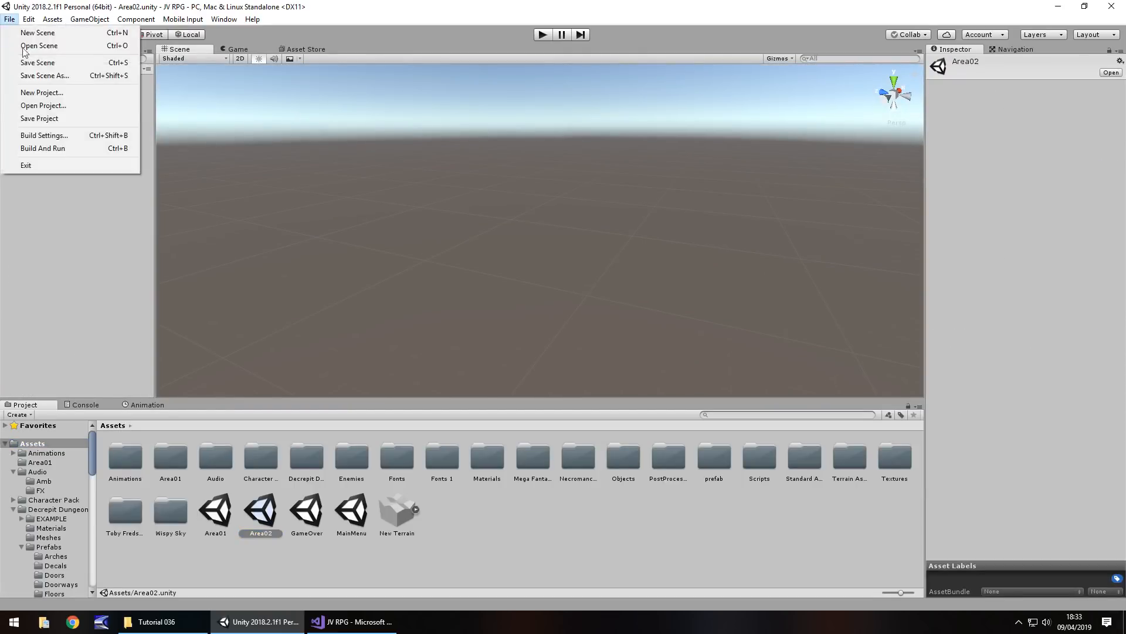
{"action": "left_click", "coordinate": [57, 134]}
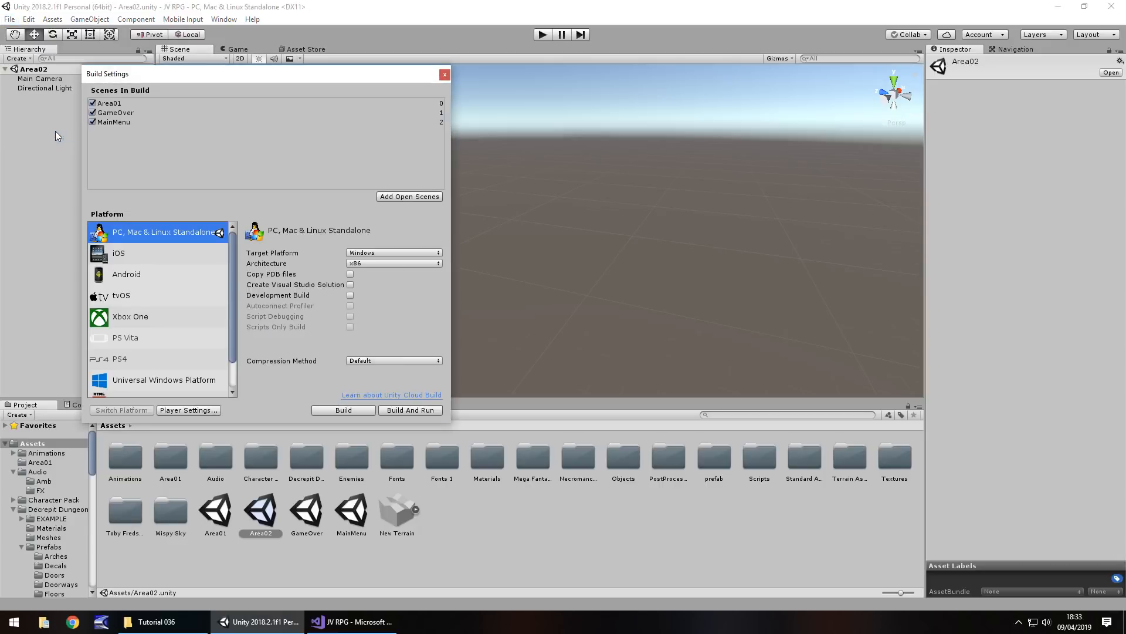
{"action": "left_click", "coordinate": [417, 196]}
{"action": "left_click", "coordinate": [447, 78]}
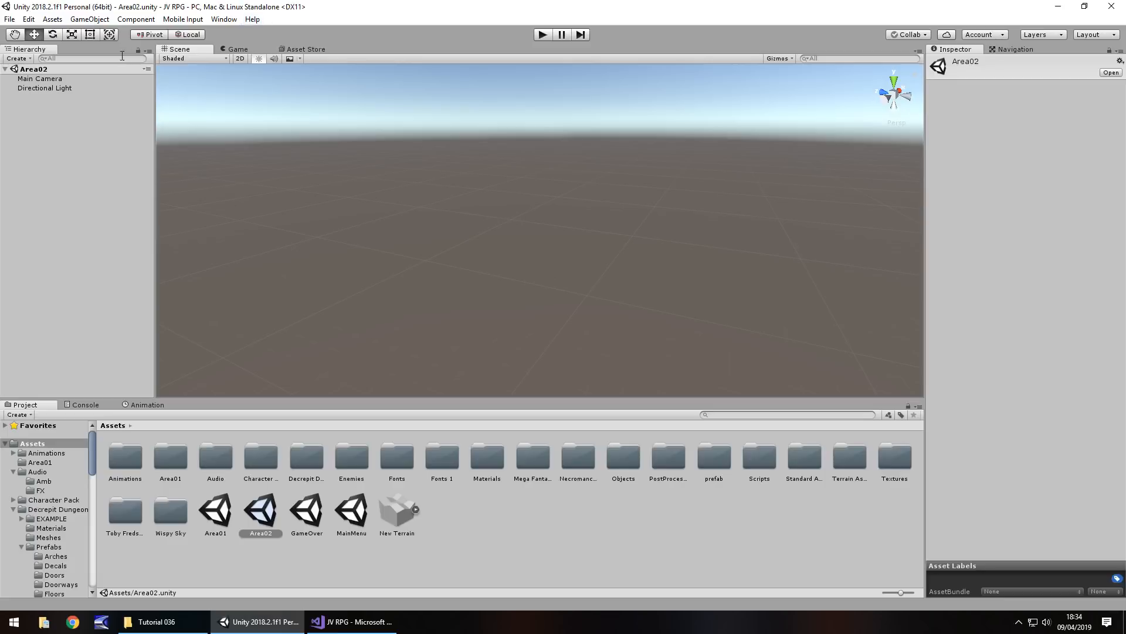
- Add a 3D Terrain object to the Area02 scene
{"action": "left_click", "coordinate": [93, 21]}
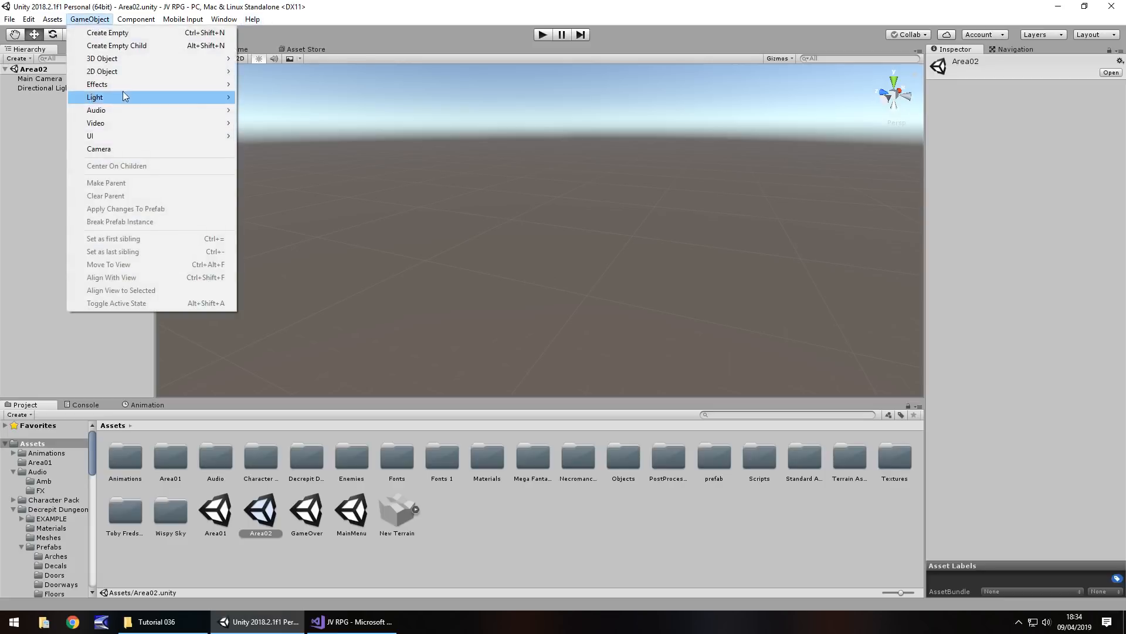
{"action": "mouse_move", "coordinate": [126, 63]}
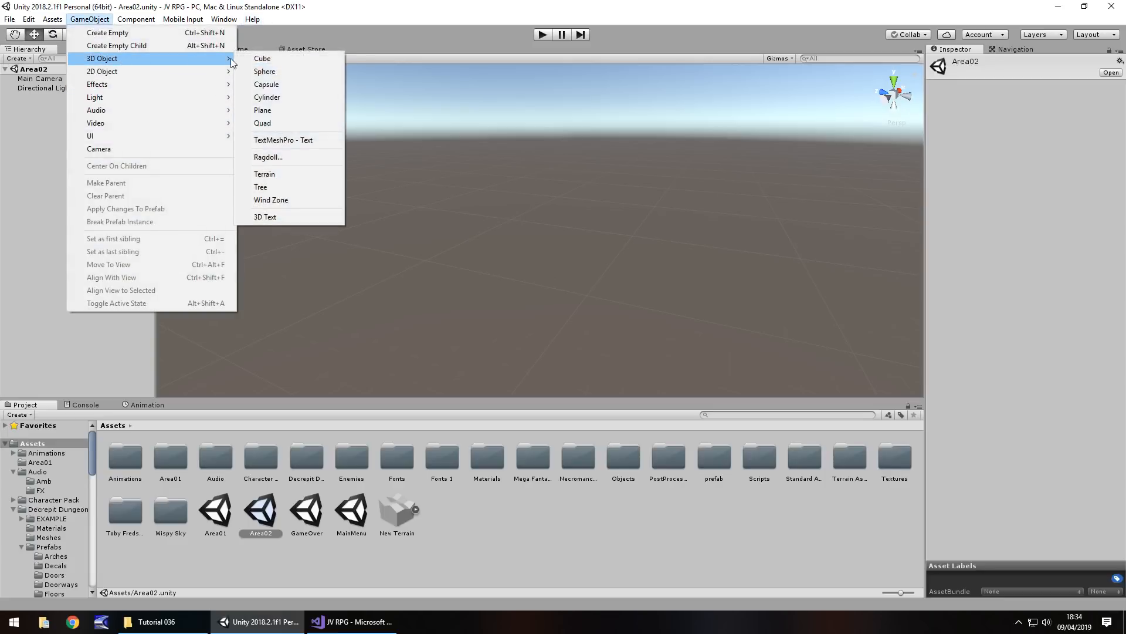
{"action": "left_click", "coordinate": [270, 174]}
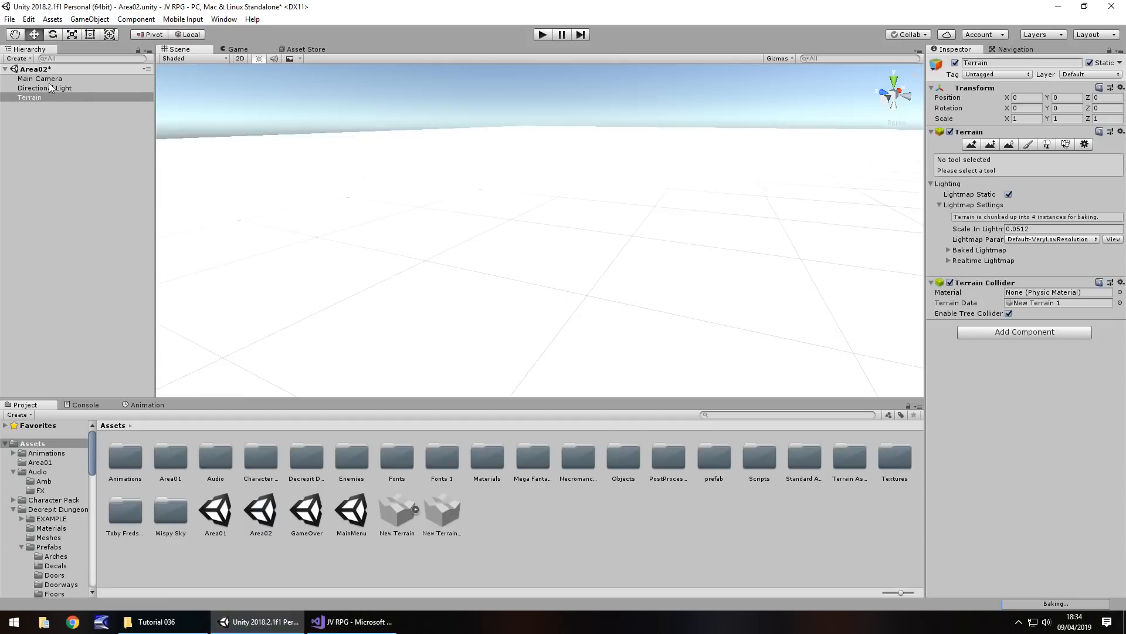
- Open the Textures folder inside Decrepit Dungeon LITE to view the available dungeon textures
{"action": "left_click", "coordinate": [52, 509]}
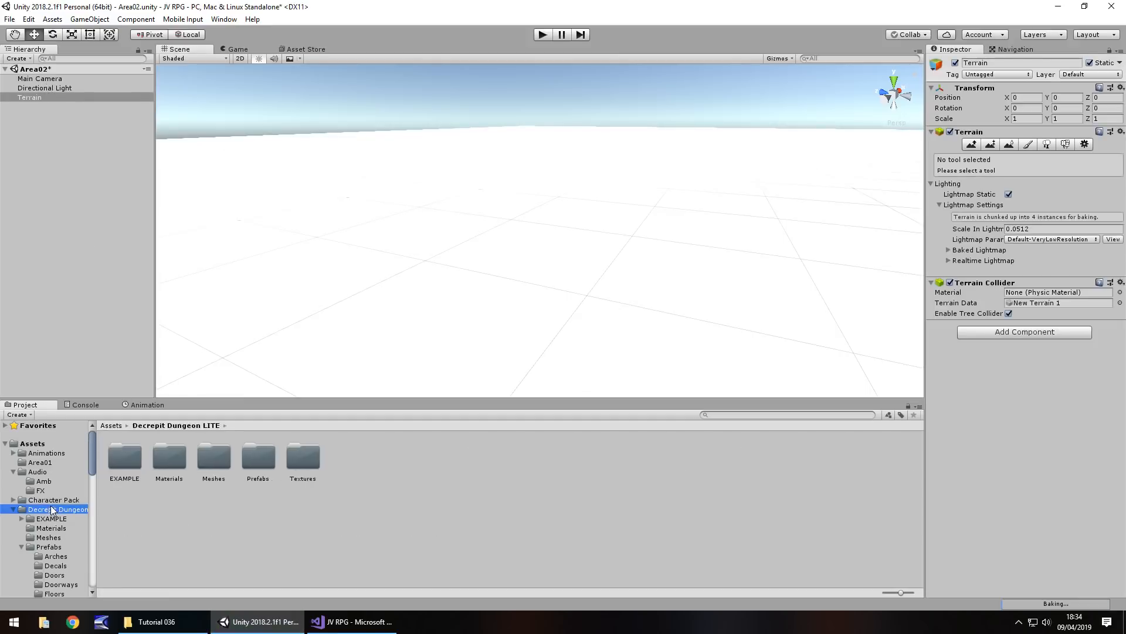
{"action": "left_click", "coordinate": [303, 447]}
{"action": "double_click", "coordinate": [301, 443]}
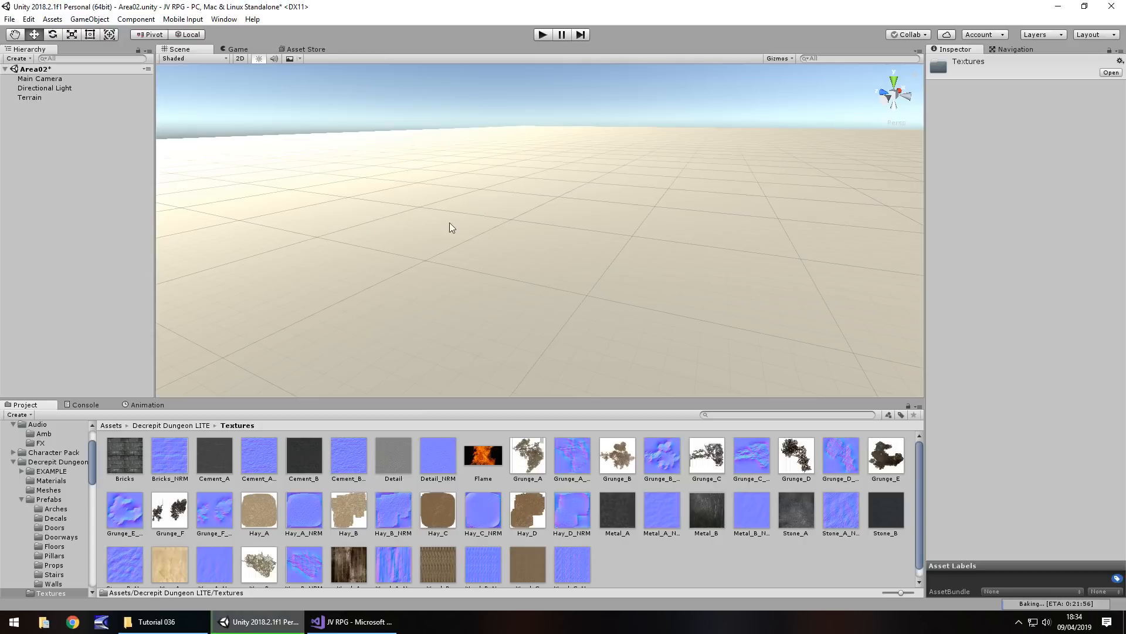
{"action": "right_click_drag", "start_coordinate": [457, 237], "coordinate": [483, 274]}
{"action": "middle_click_drag", "start_coordinate": [512, 157], "coordinate": [515, 279]}
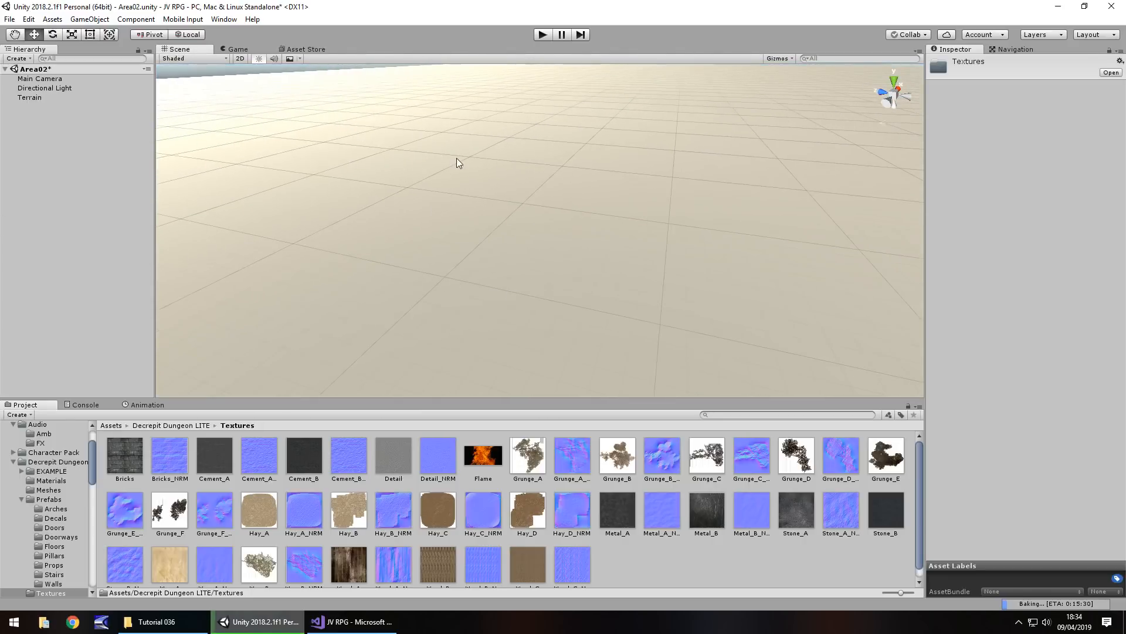
- Move the Main Camera over the terrain to position 44.01, 6.33, 2.62 and set its X rotation to 17.13
{"action": "left_click", "coordinate": [46, 78]}
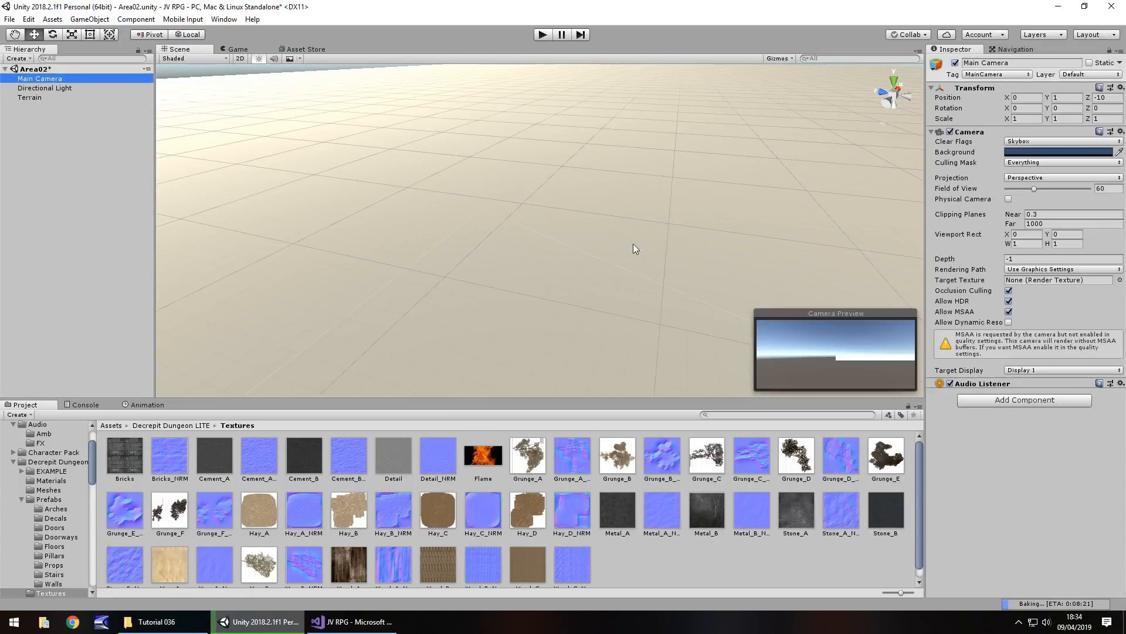
{"action": "scroll", "coordinate": [353, 209], "scroll_direction": "down", "scroll_amount": 3}
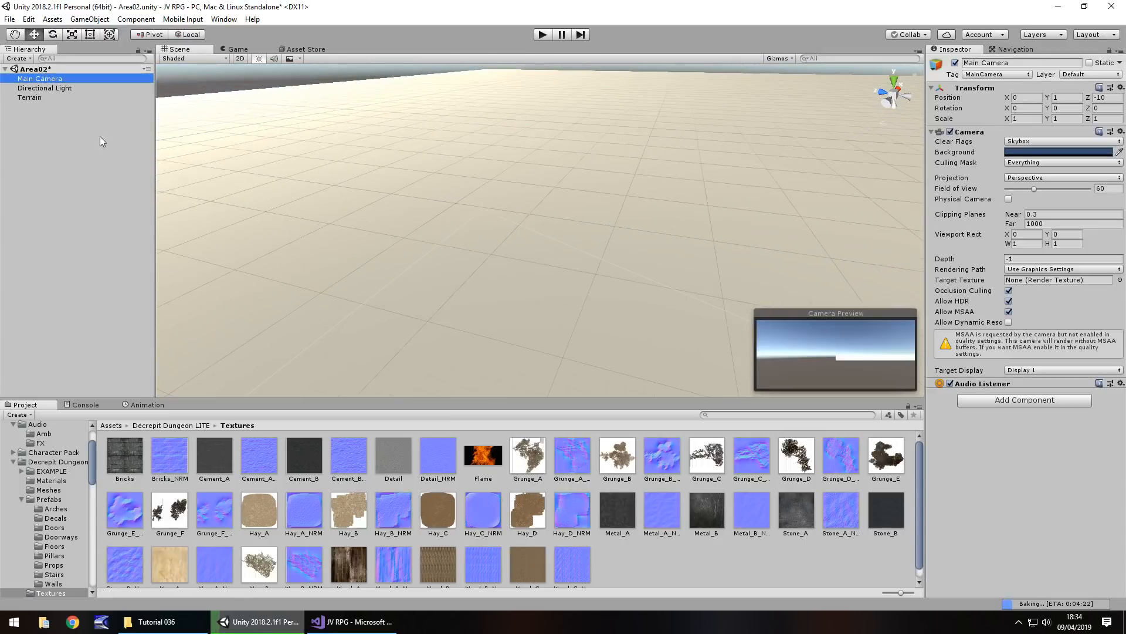
{"action": "double_click", "coordinate": [63, 79]}
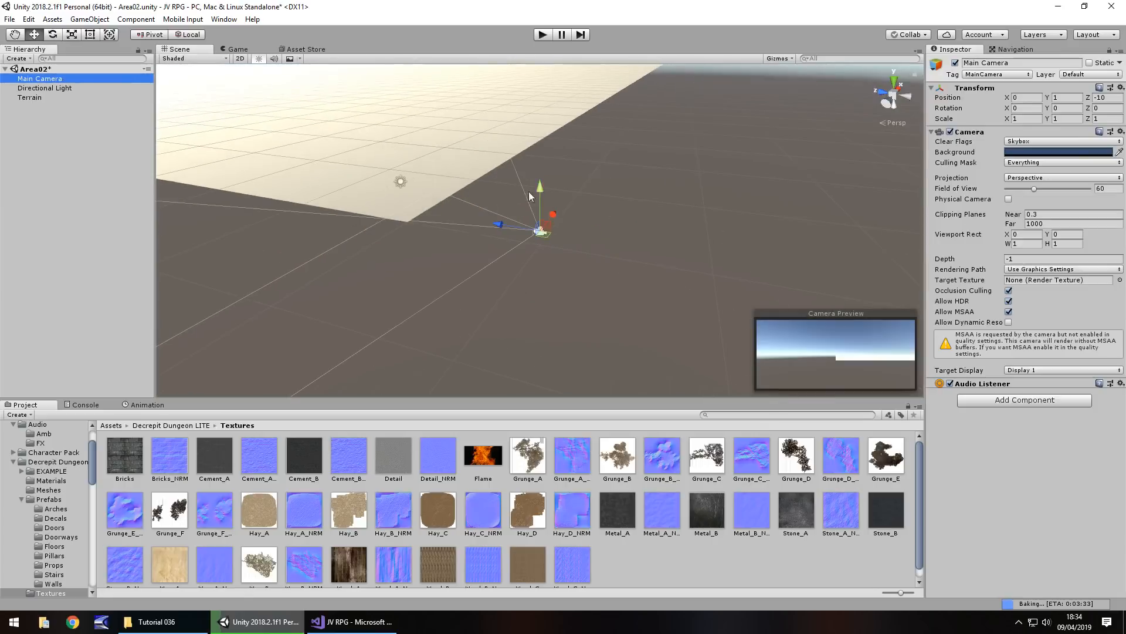
{"action": "left_click_drag", "start_coordinate": [533, 224], "coordinate": [1050, 71]}
{"action": "left_click_drag", "start_coordinate": [1007, 108], "coordinate": [230, 146]}
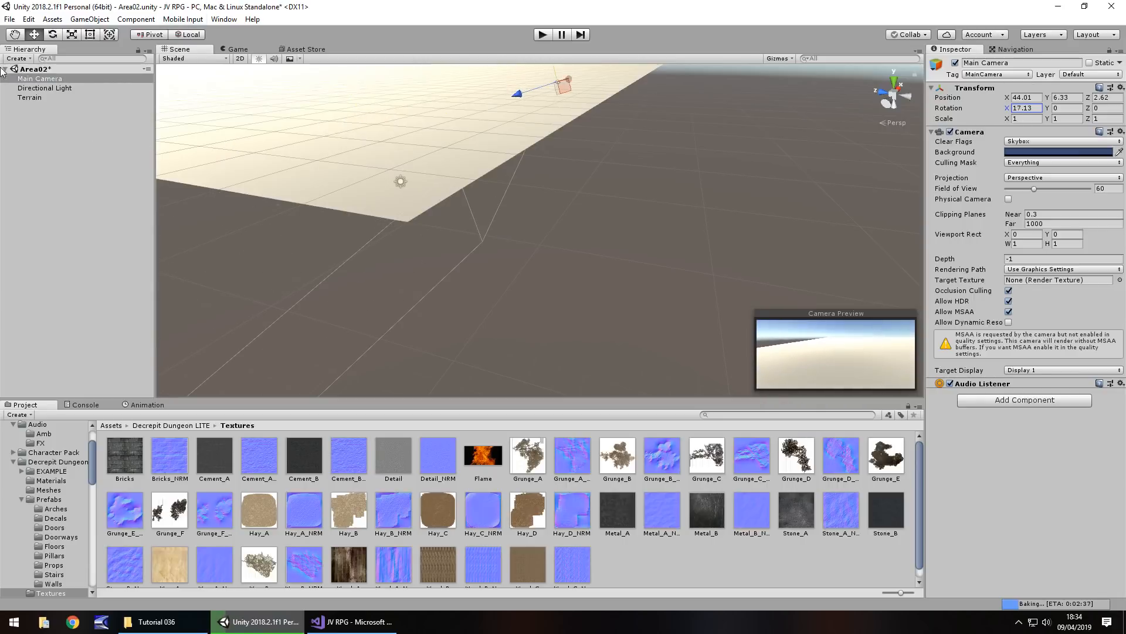
- Add a terrain texture to the Terrain using Dirt001 from the root Textures folder as albedo and its matching normal map
{"action": "double_click", "coordinate": [44, 97]}
{"action": "scroll", "coordinate": [575, 283], "scroll_direction": "up", "scroll_amount": 6}
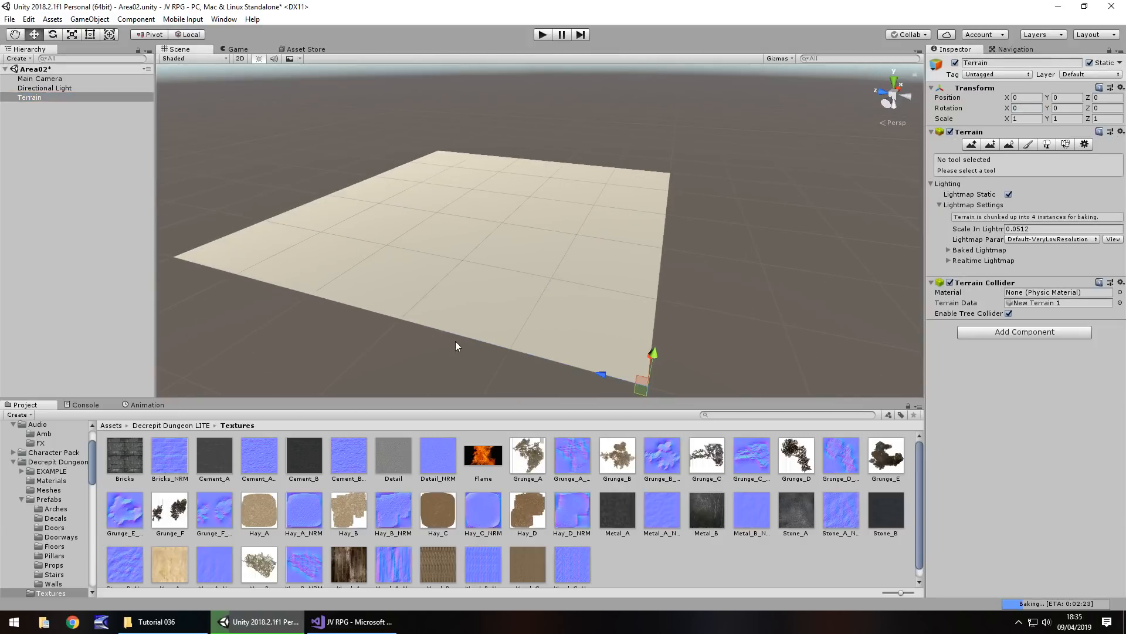
{"action": "left_click", "coordinate": [1030, 144]}
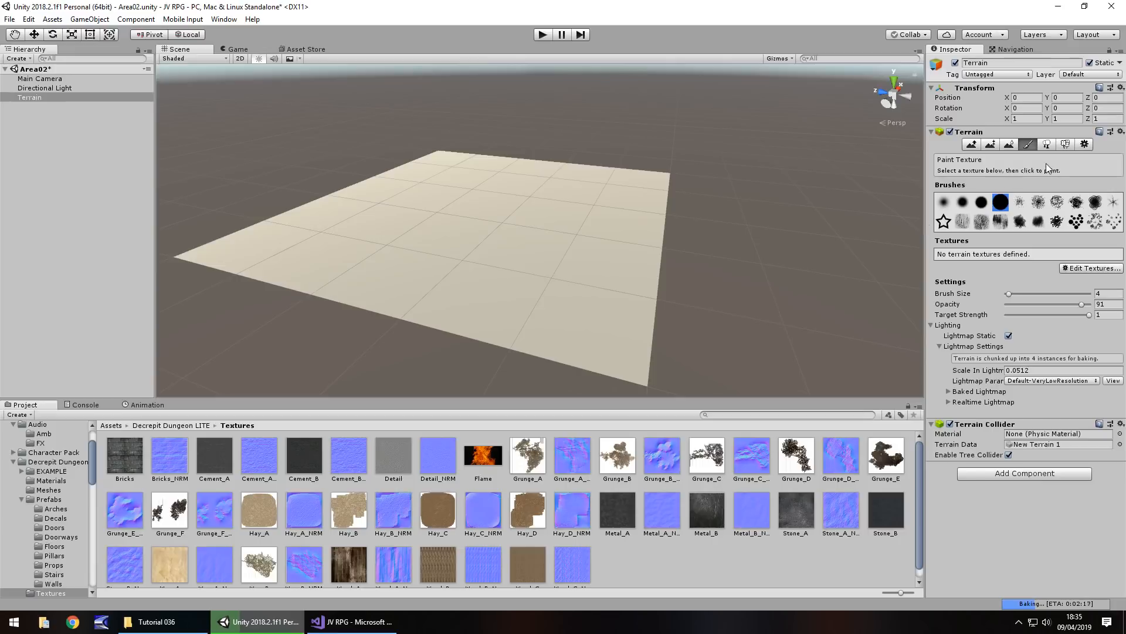
{"action": "left_click", "coordinate": [1092, 273]}
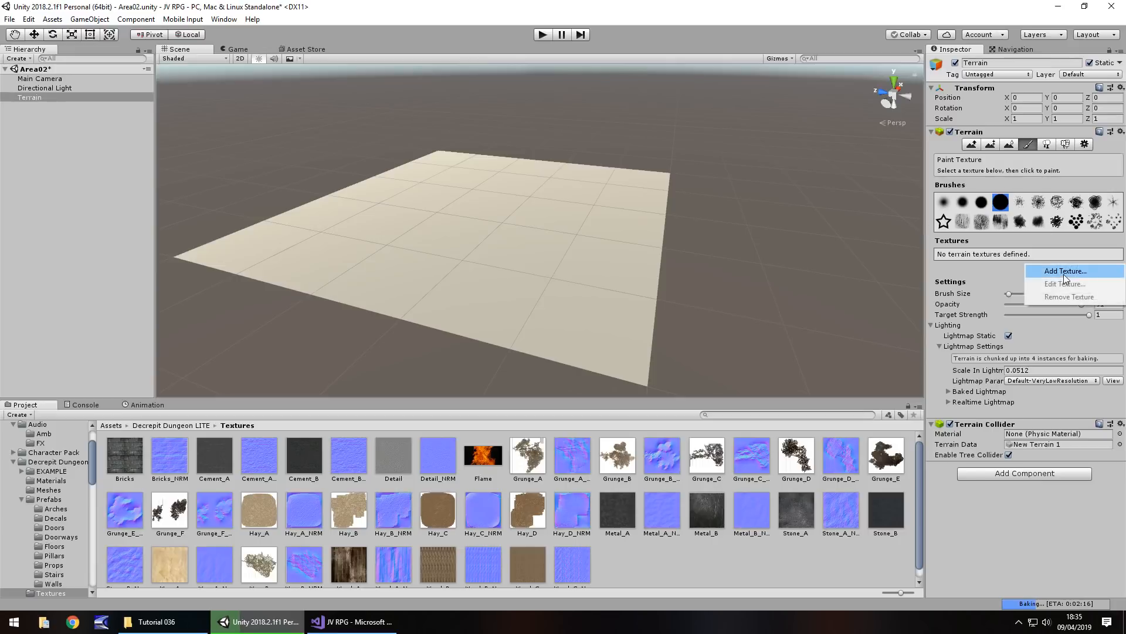
{"action": "left_click", "coordinate": [1064, 273]}
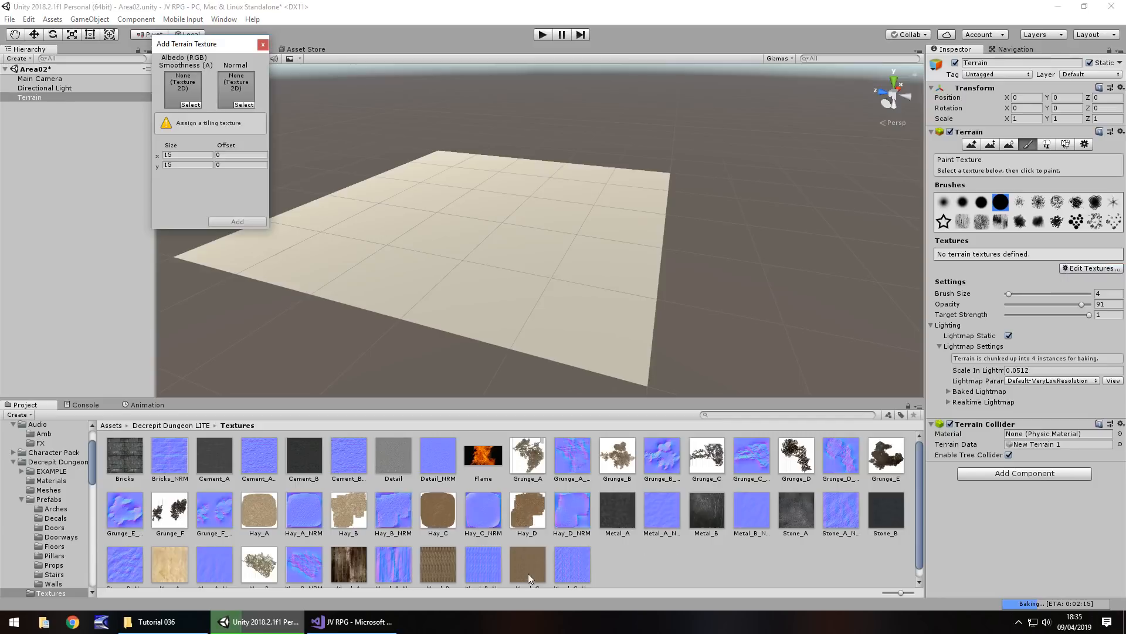
{"action": "scroll", "coordinate": [906, 502], "scroll_direction": "down", "scroll_amount": 2}
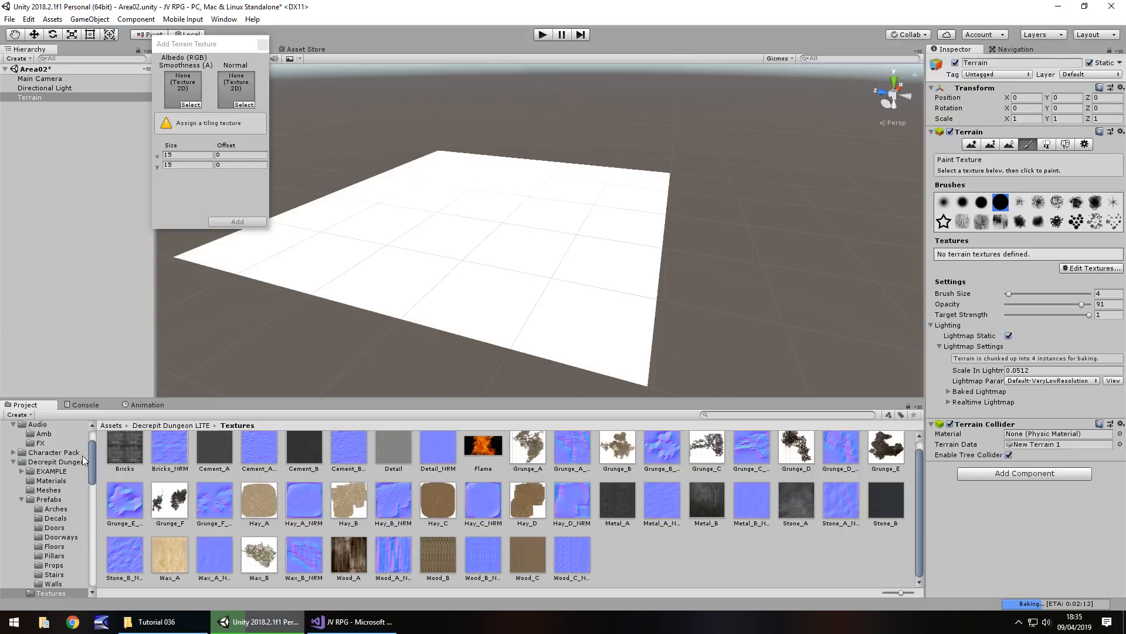
{"action": "left_click_drag", "start_coordinate": [93, 460], "coordinate": [83, 568]}
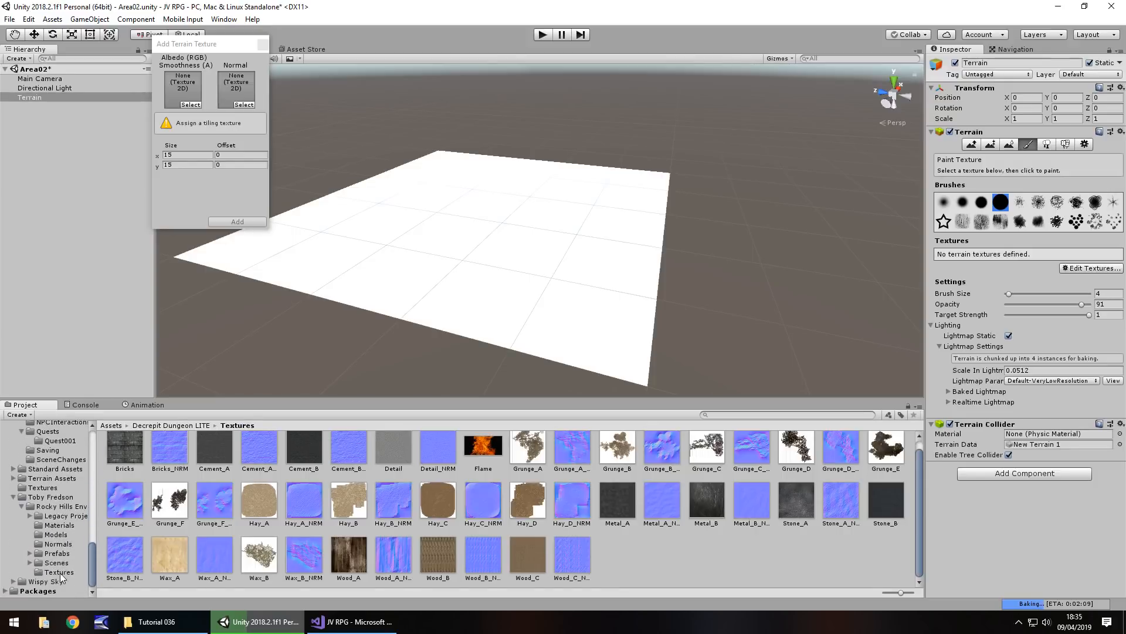
{"action": "left_click", "coordinate": [53, 487]}
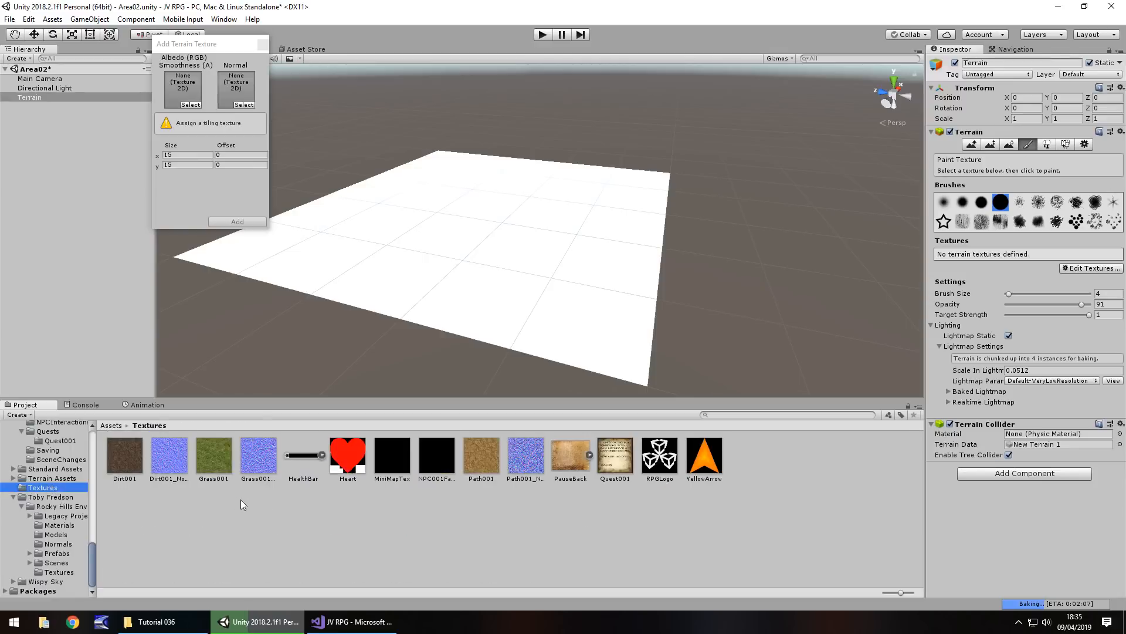
{"action": "left_click_drag", "start_coordinate": [133, 454], "coordinate": [183, 88]}
{"action": "left_click_drag", "start_coordinate": [157, 477], "coordinate": [237, 89]}
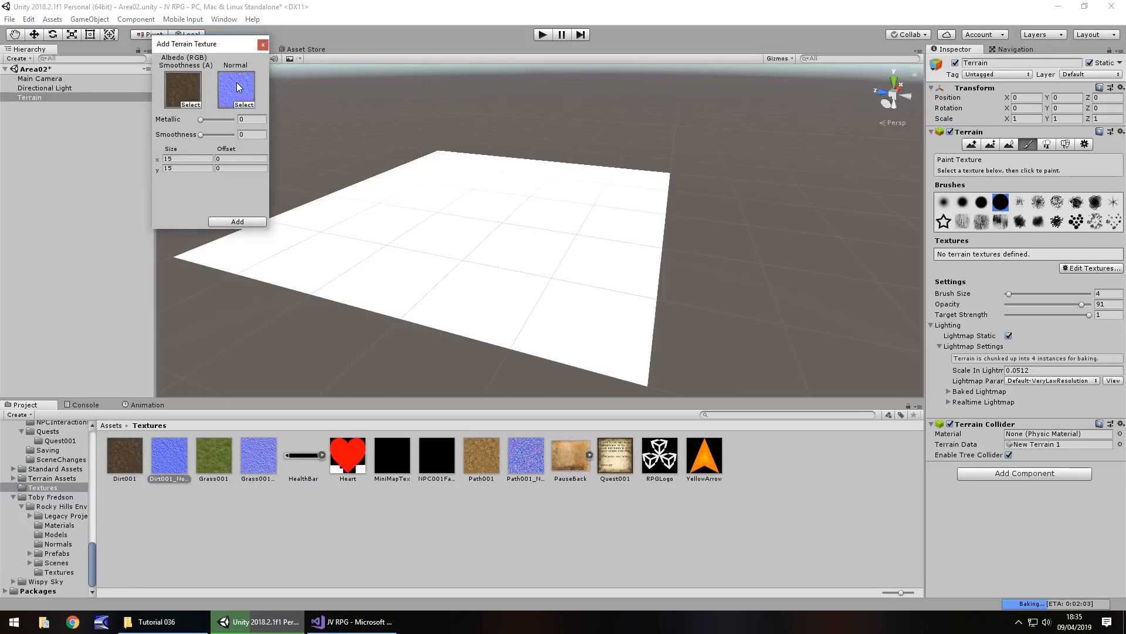
{"action": "left_click", "coordinate": [224, 221]}
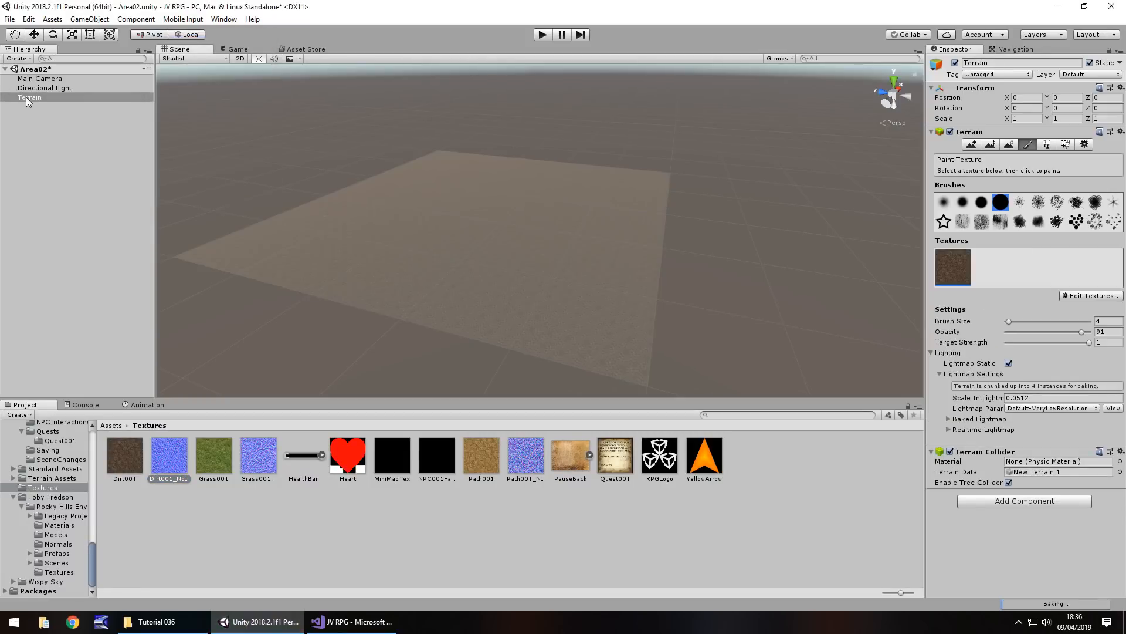
- Place a Wall_A prefab from the Decrepit Dungeon LITE Walls folder on the terrain near the Main Camera
{"action": "double_click", "coordinate": [49, 78]}
{"action": "scroll", "coordinate": [491, 354], "scroll_direction": "up", "scroll_amount": 5}
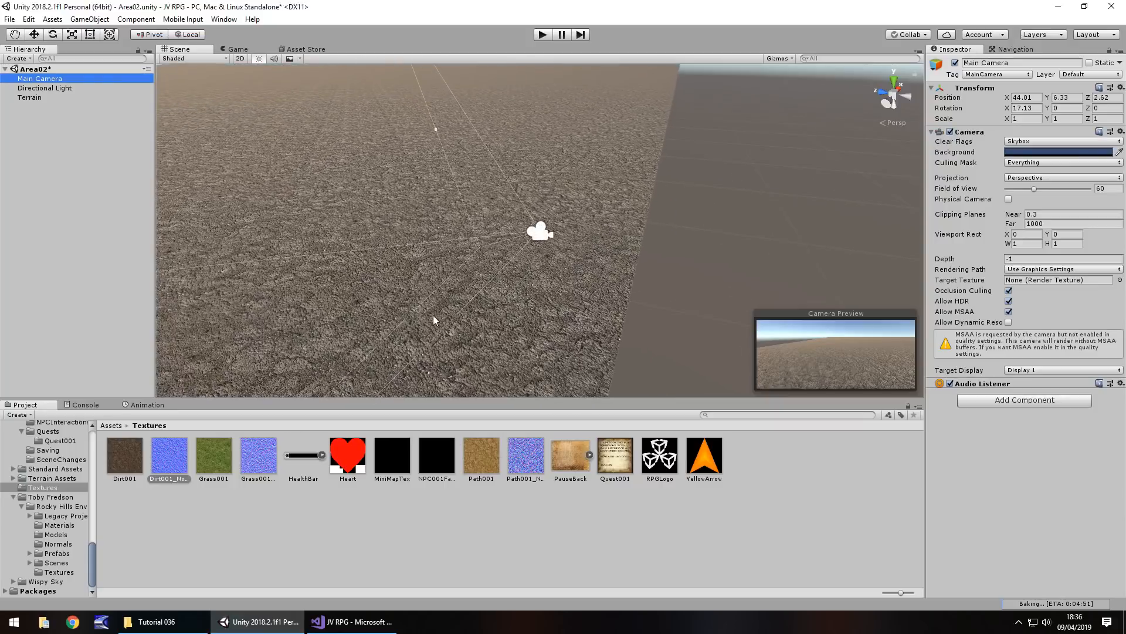
{"action": "middle_click_drag", "start_coordinate": [433, 315], "coordinate": [509, 69]}
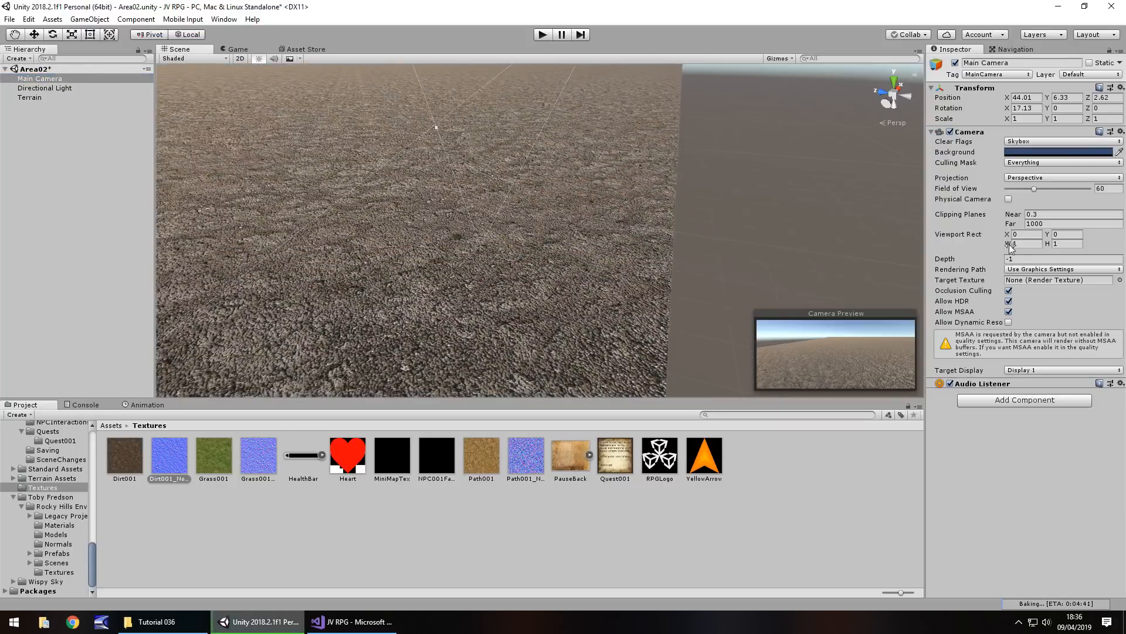
{"action": "left_click_drag", "start_coordinate": [560, 333], "coordinate": [797, 288], "text": "alt"}
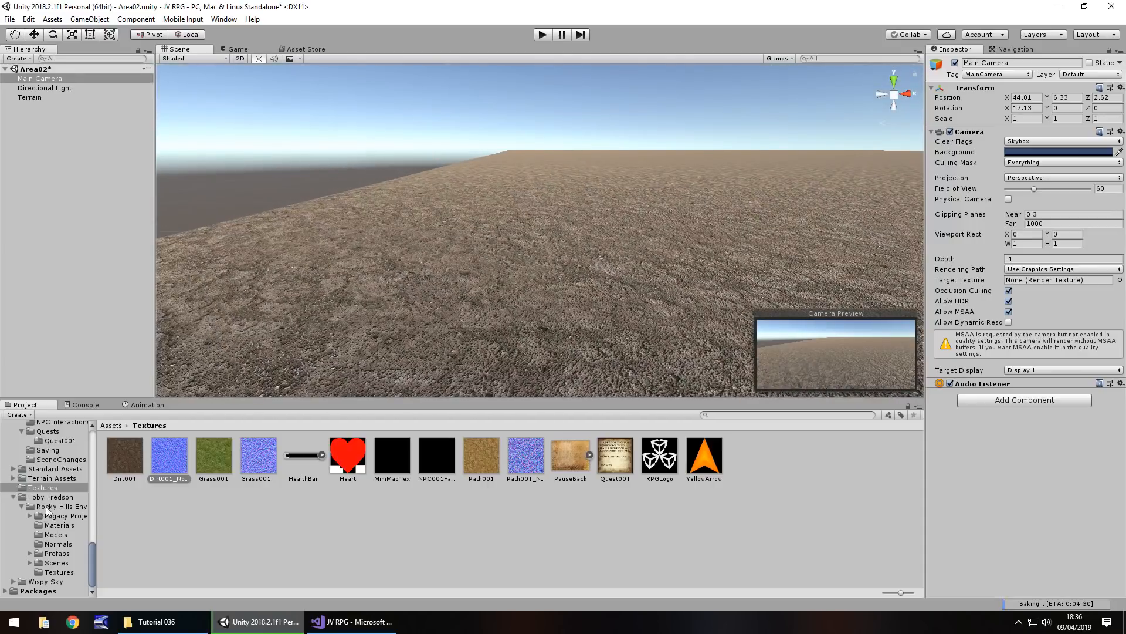
{"action": "scroll", "coordinate": [47, 510], "scroll_direction": "up", "scroll_amount": 10}
{"action": "scroll", "coordinate": [54, 509], "scroll_direction": "up", "scroll_amount": 10}
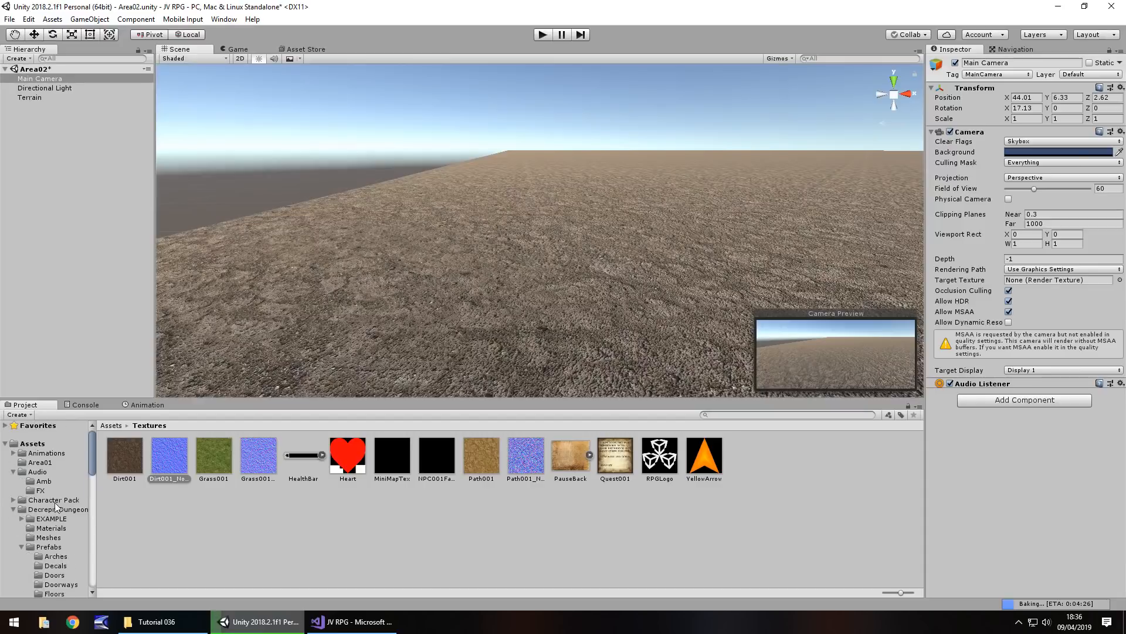
{"action": "left_click", "coordinate": [61, 547]}
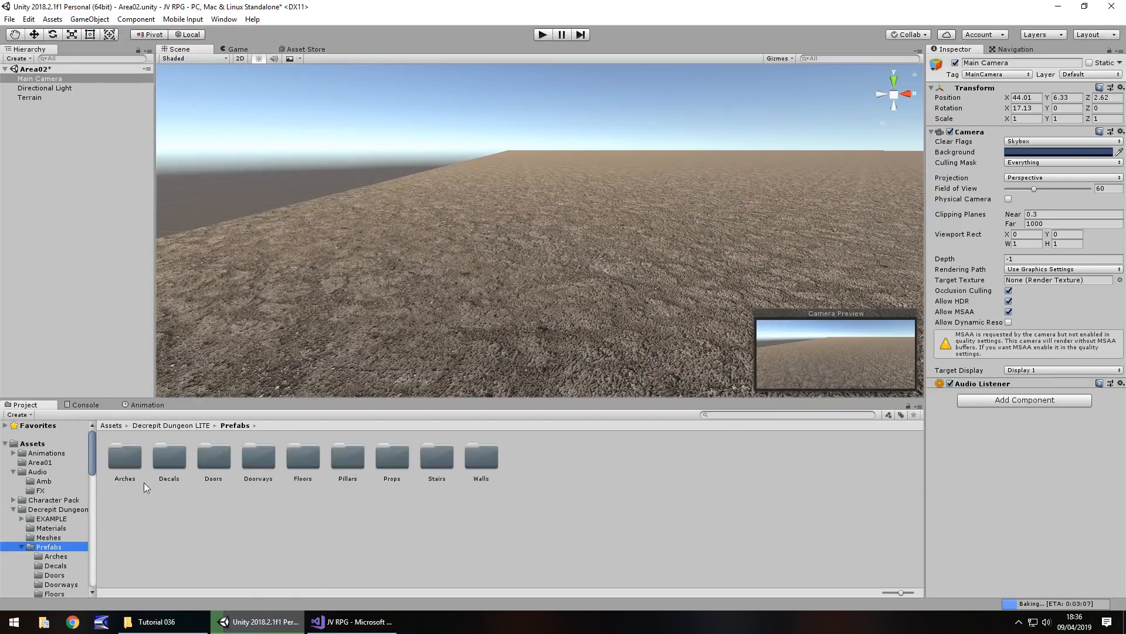
{"action": "double_click", "coordinate": [480, 458]}
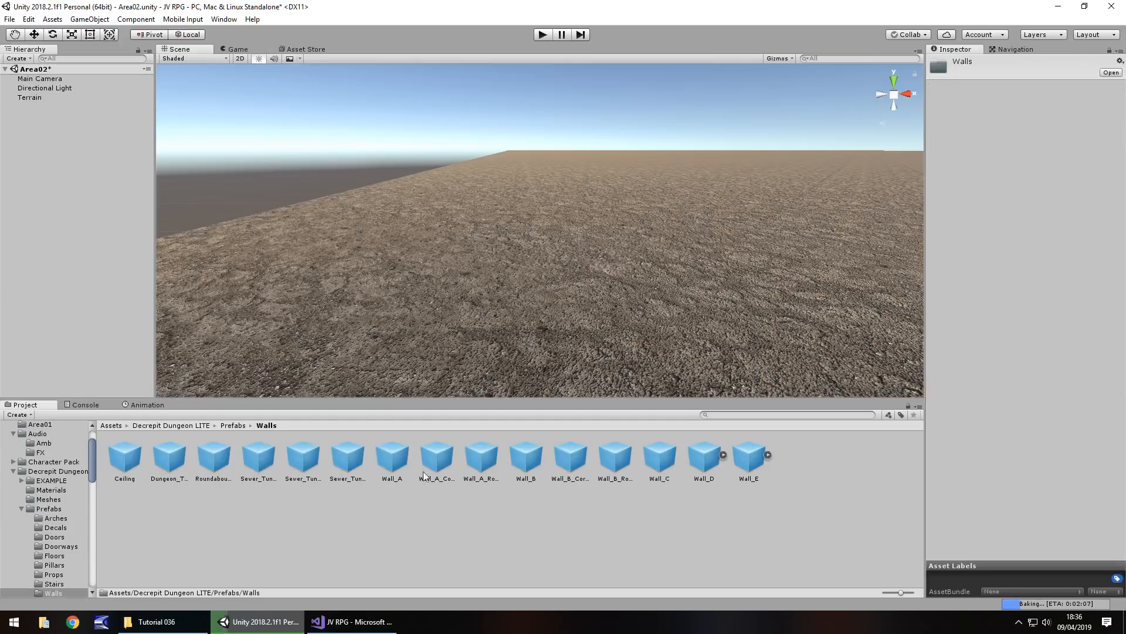
{"action": "left_click_drag", "start_coordinate": [394, 464], "coordinate": [473, 277]}
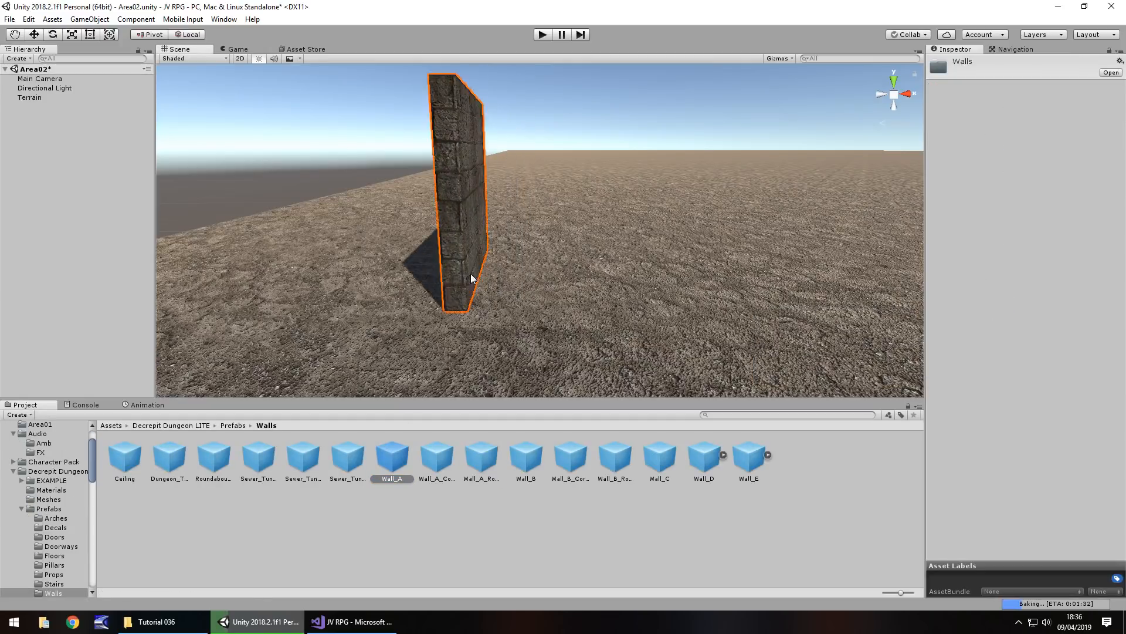
- Duplicate Wall_A and move the copy along Z to 18.93 so it sits flush beside the first wall
{"action": "right_click_drag", "start_coordinate": [582, 219], "coordinate": [379, 225]}
{"action": "key", "text": "d"}
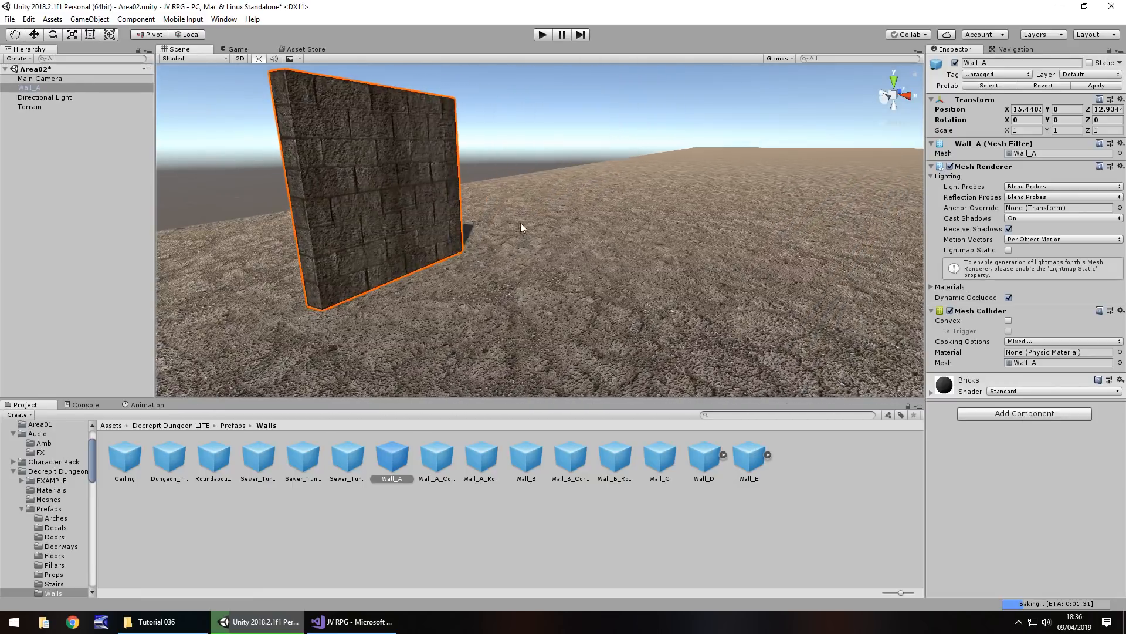
{"action": "right_click_drag", "start_coordinate": [522, 226], "coordinate": [453, 205]}
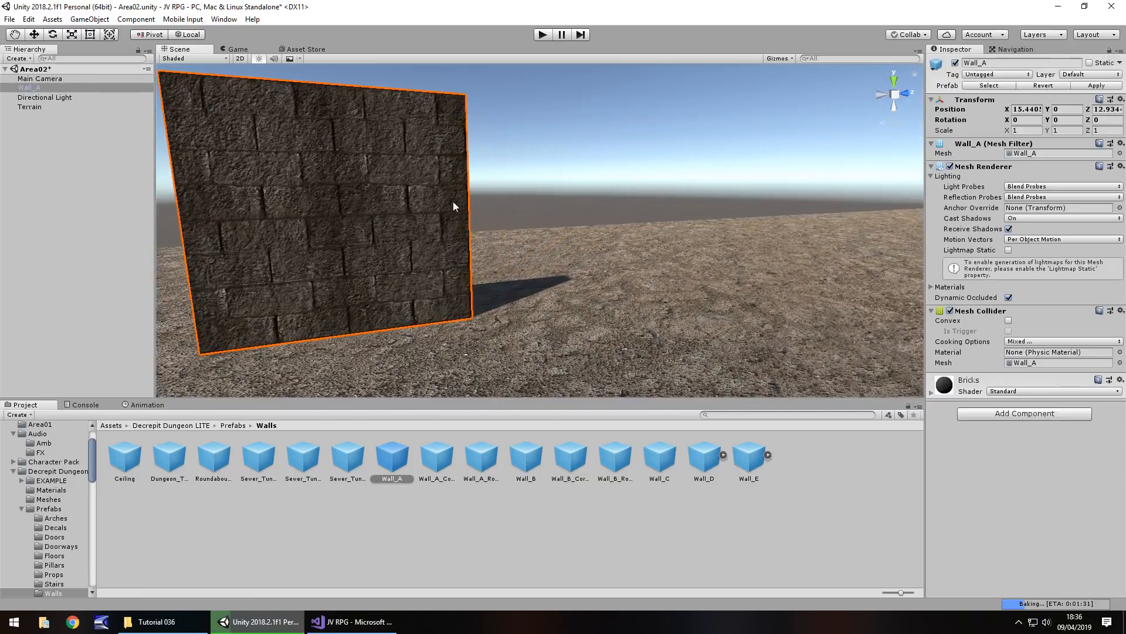
{"action": "key", "text": "ctrl+d"}
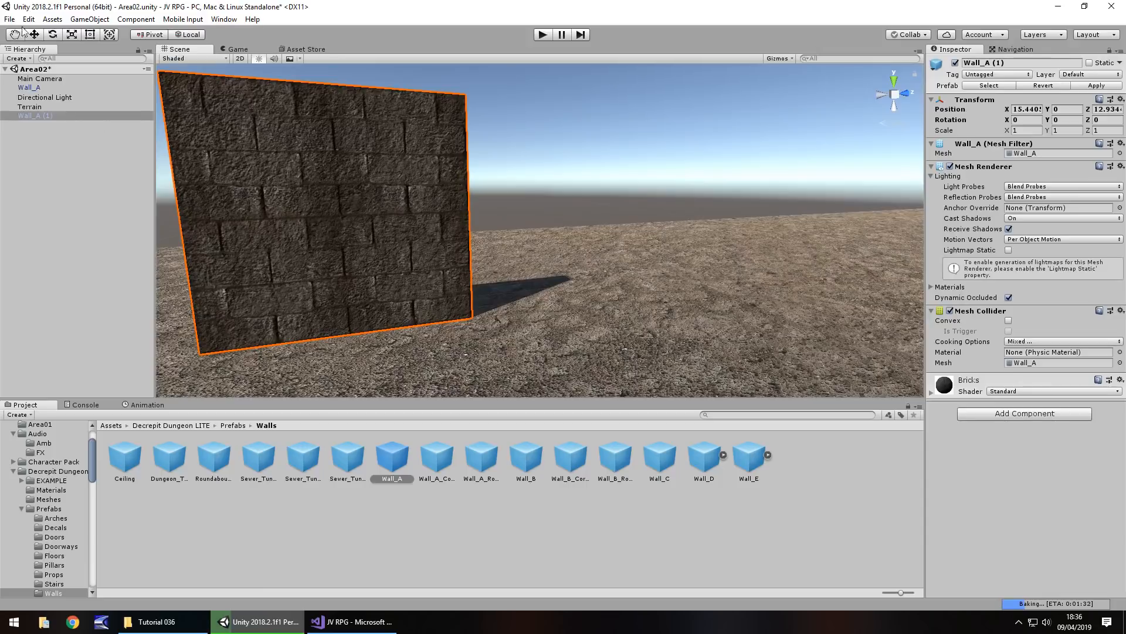
{"action": "left_click", "coordinate": [33, 35]}
{"action": "left_click_drag", "start_coordinate": [404, 323], "coordinate": [664, 310]}
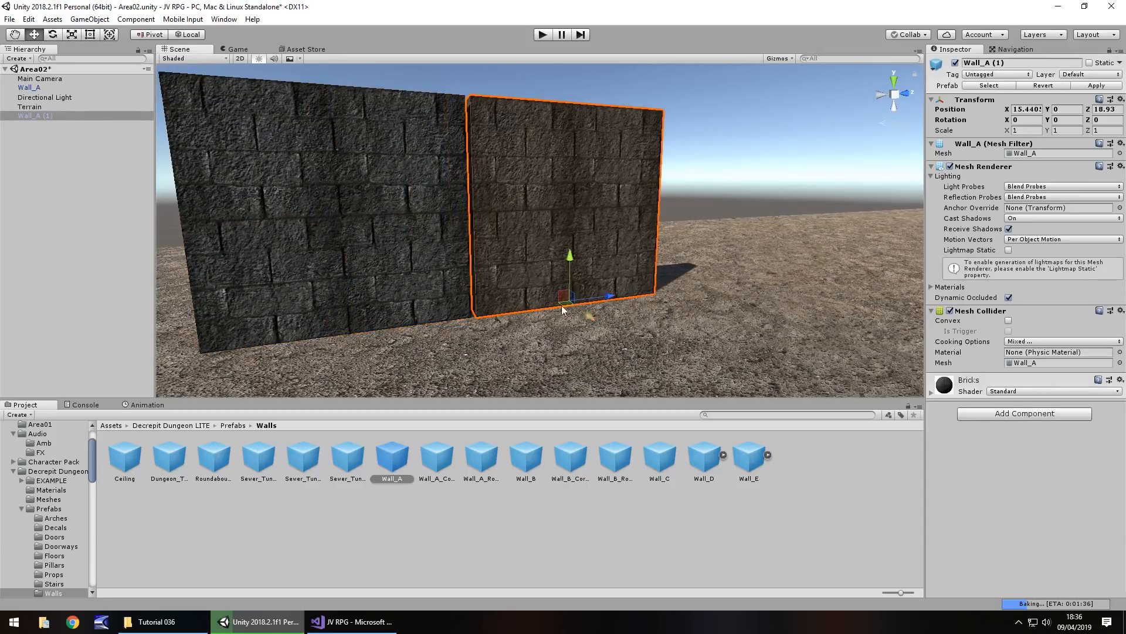
{"action": "right_click_drag", "start_coordinate": [661, 194], "coordinate": [627, 193]}
{"action": "scroll", "coordinate": [626, 195], "scroll_direction": "up", "scroll_amount": 5}
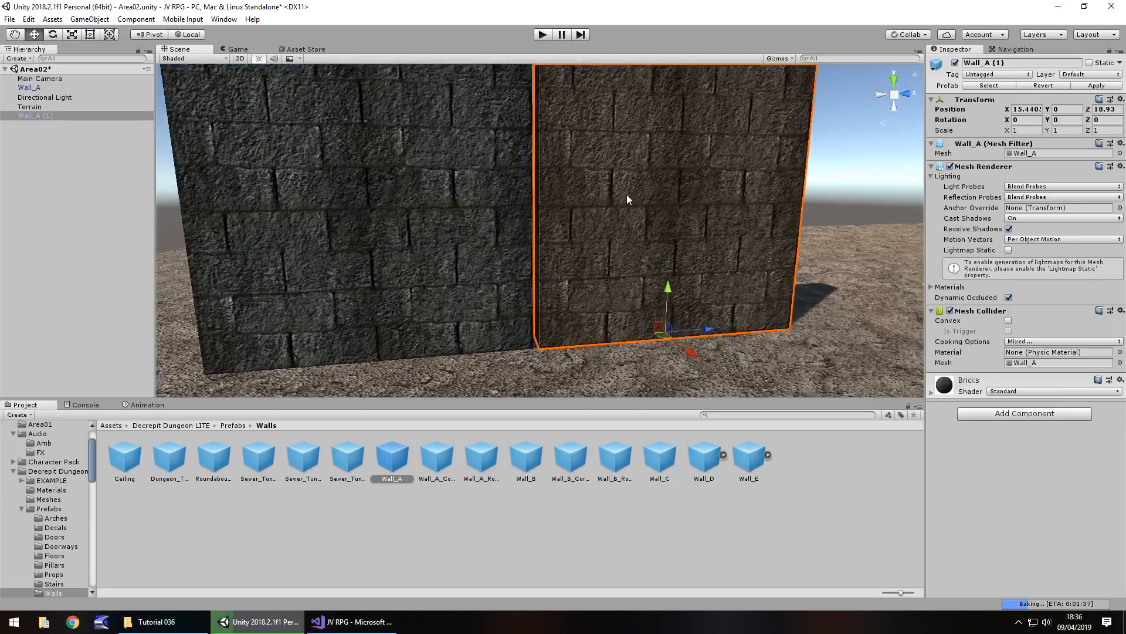
{"action": "left_click", "coordinate": [847, 137]}
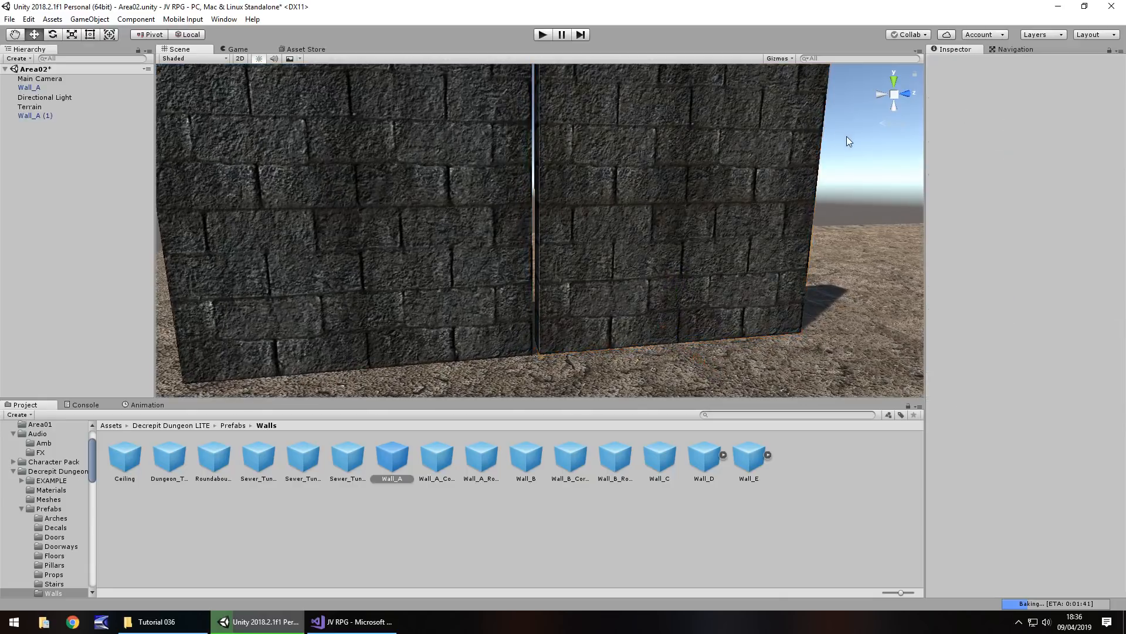
- Duplicate the second wall section and move the copy along Z to 24.93 to extend the row
{"action": "left_click", "coordinate": [645, 222]}
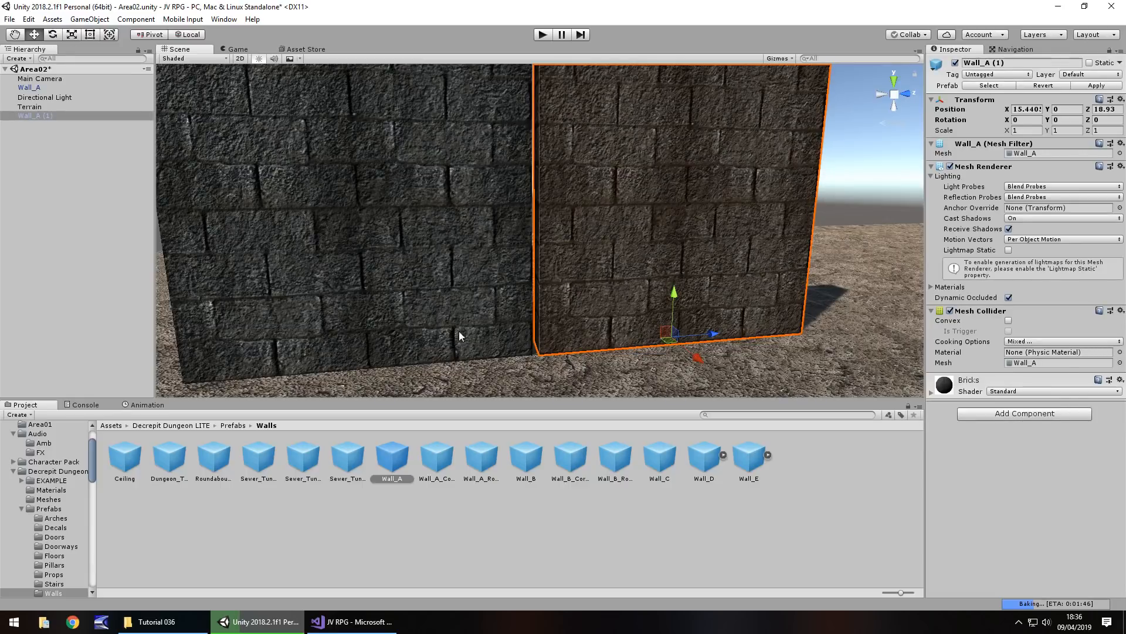
{"action": "left_click_drag", "start_coordinate": [378, 264], "coordinate": [495, 226], "text": "alt"}
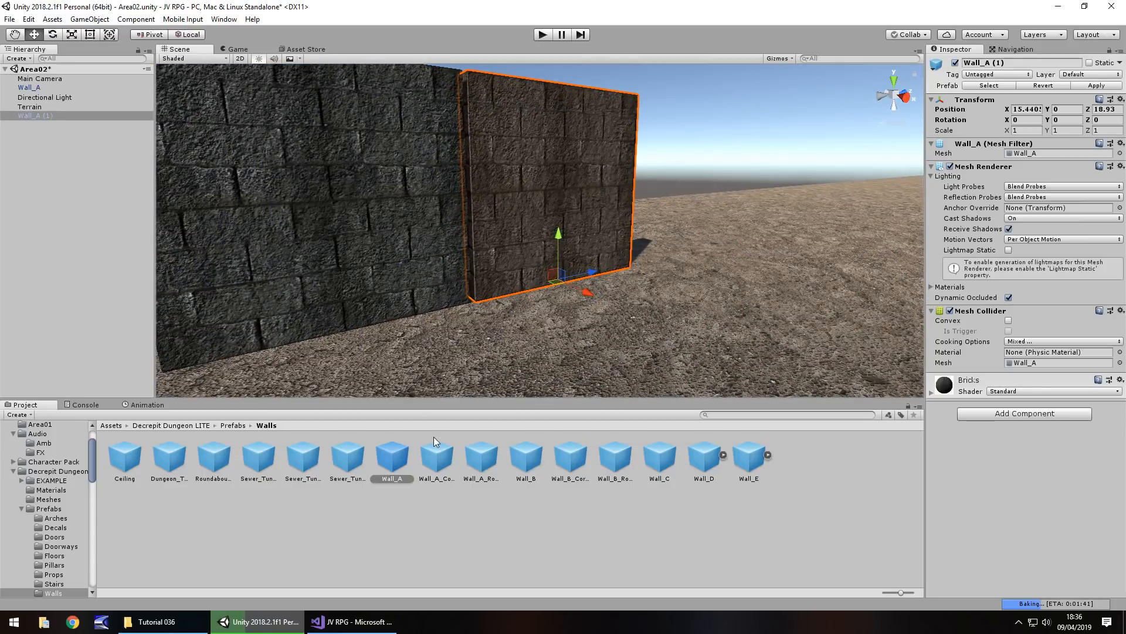
{"action": "left_click_drag", "start_coordinate": [603, 276], "coordinate": [737, 261], "text": "ctrl"}
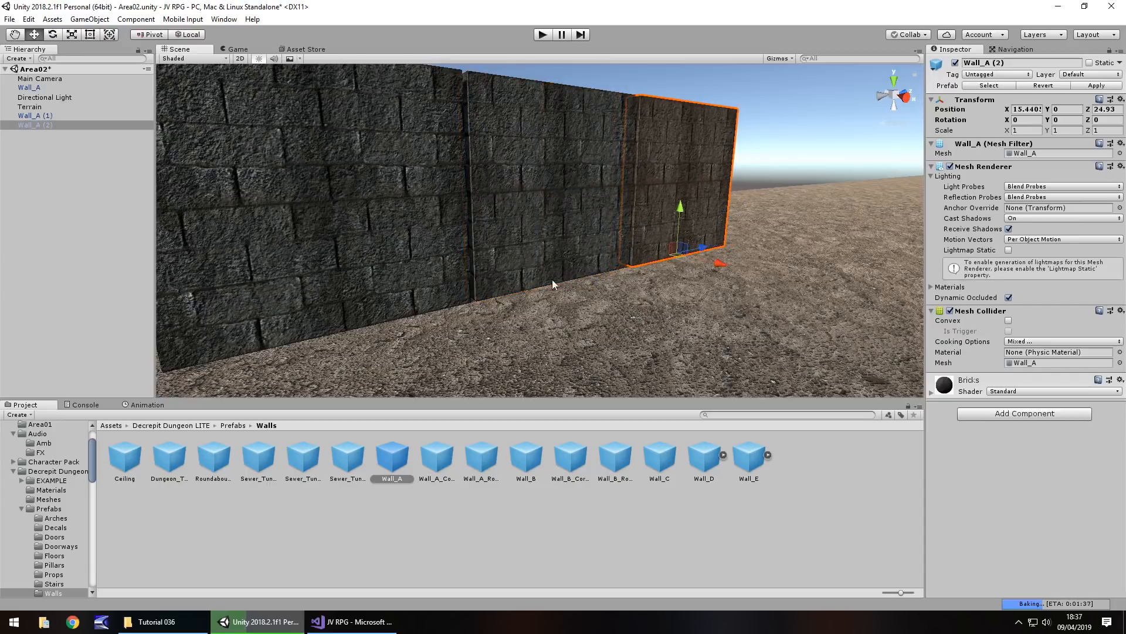
- Place a Crate_A from the Decrepit Dungeon LITE Props folder on the ground in front of the wall row
{"action": "left_click_drag", "start_coordinate": [555, 282], "coordinate": [445, 323], "text": "alt"}
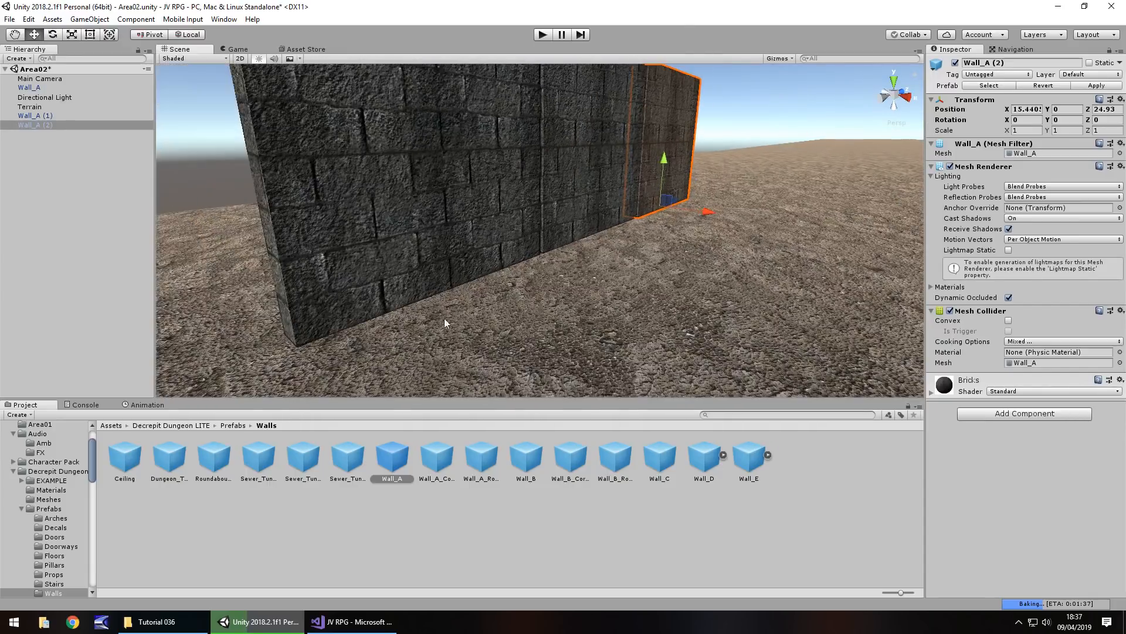
{"action": "left_click", "coordinate": [54, 576]}
{"action": "left_click_drag", "start_coordinate": [534, 460], "coordinate": [565, 195]}
{"action": "key", "text": "Delete"}
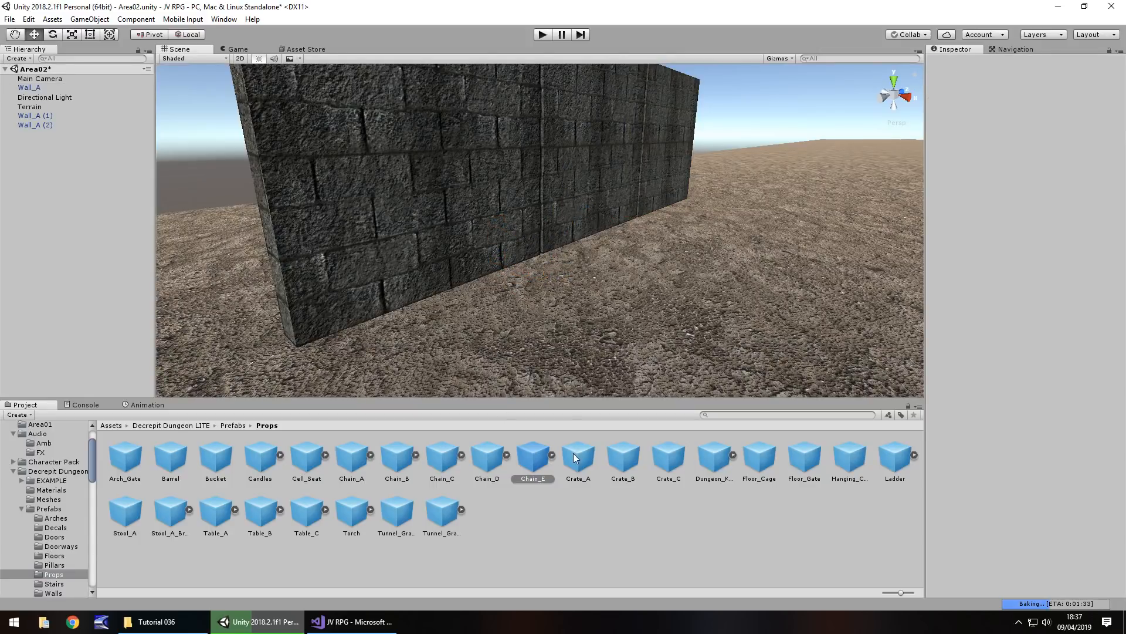
{"action": "left_click_drag", "start_coordinate": [579, 458], "coordinate": [673, 267]}
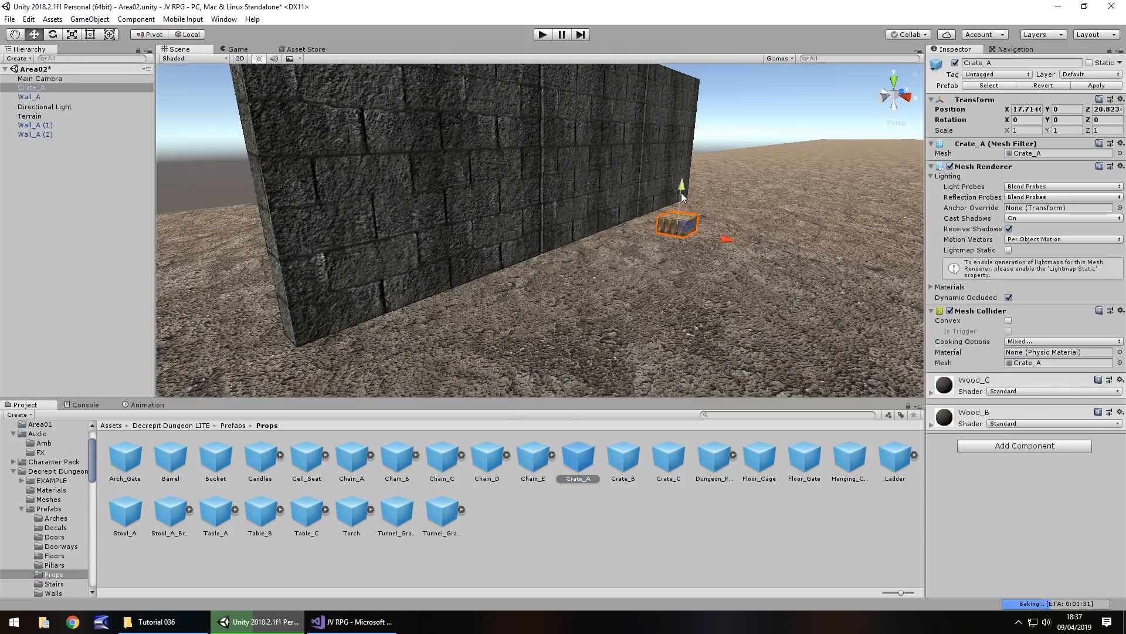
- Place Floor_Gate, Bucket and Table_C prefabs from the Props folder on the ground in front of the wall row
{"action": "left_click_drag", "start_coordinate": [804, 461], "coordinate": [734, 329]}
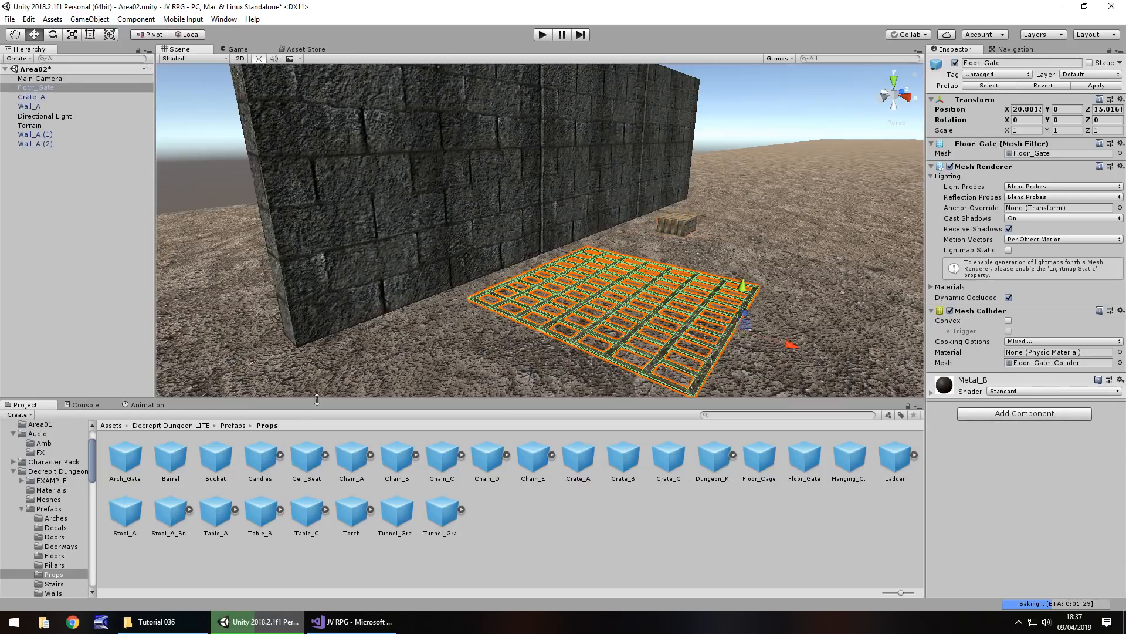
{"action": "left_click_drag", "start_coordinate": [209, 464], "coordinate": [410, 331]}
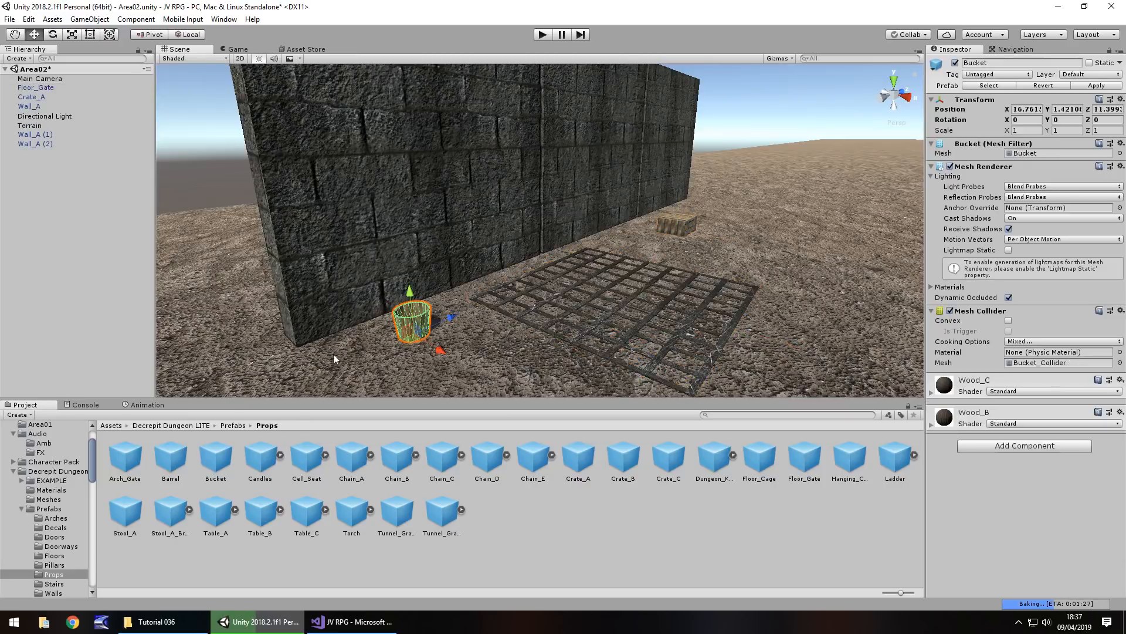
{"action": "right_click_drag", "start_coordinate": [334, 353], "coordinate": [534, 325]}
{"action": "middle_click_drag", "start_coordinate": [534, 322], "coordinate": [571, 301]}
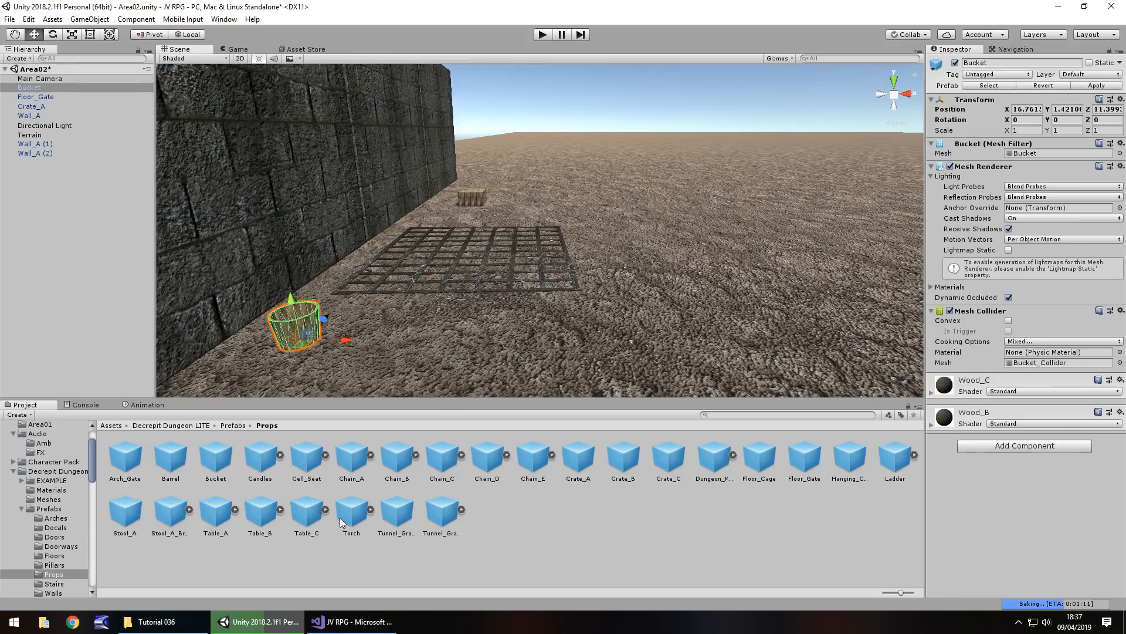
{"action": "left_click_drag", "start_coordinate": [313, 519], "coordinate": [667, 262]}
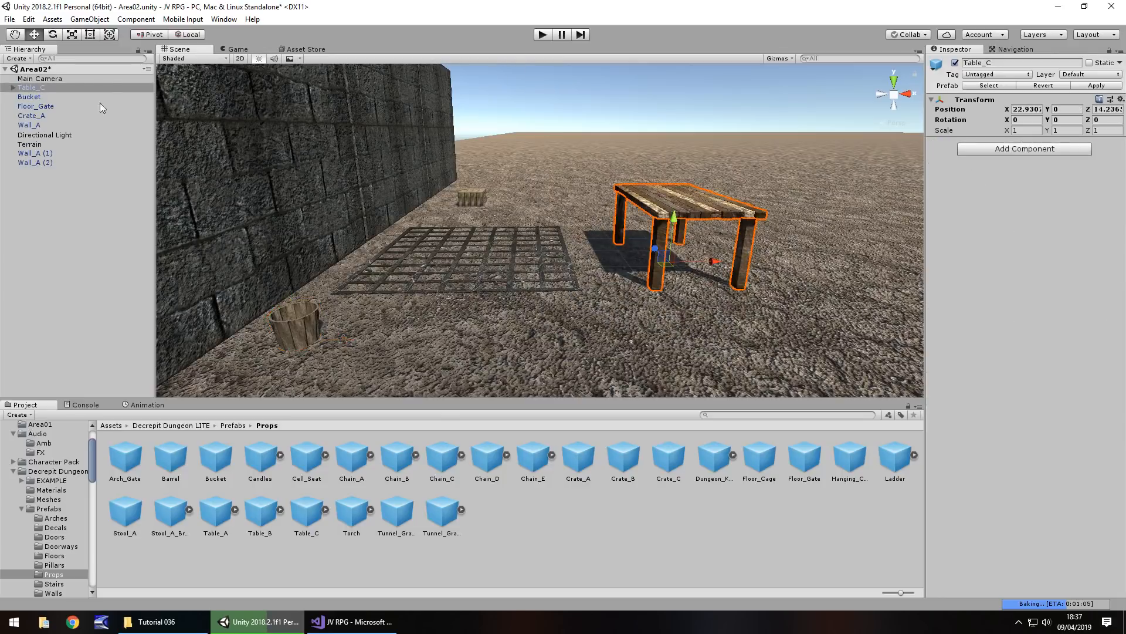
- Set the Main Camera's X position to 23.6 and X rotation to 16.03, and save the Area02 scene
{"action": "left_click", "coordinate": [40, 79]}
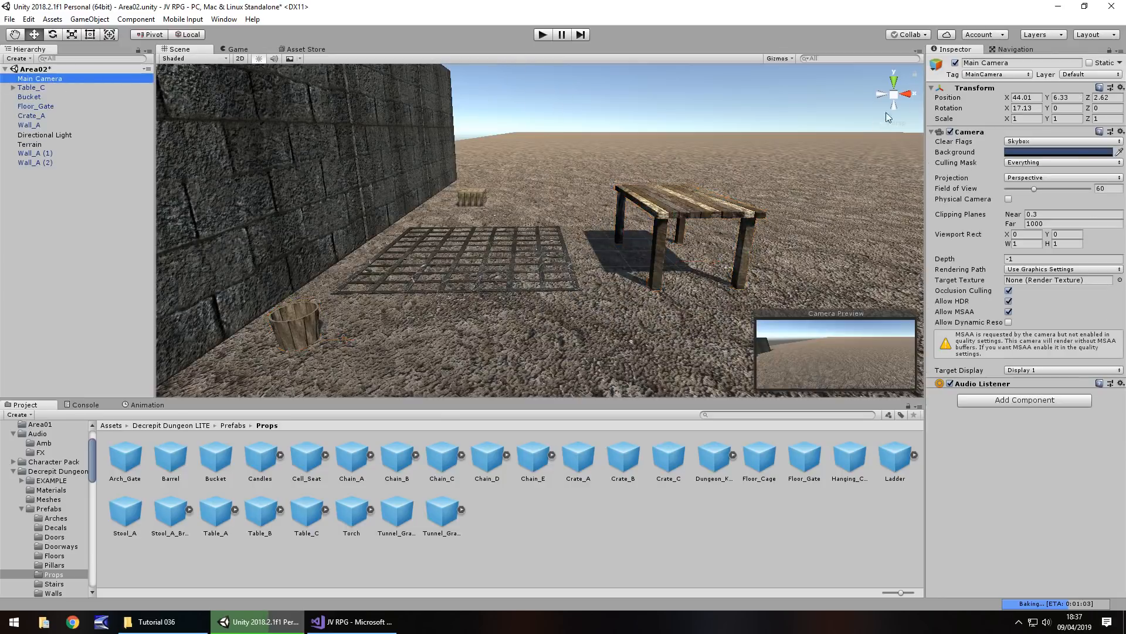
{"action": "left_click_drag", "start_coordinate": [1007, 109], "coordinate": [910, 110]}
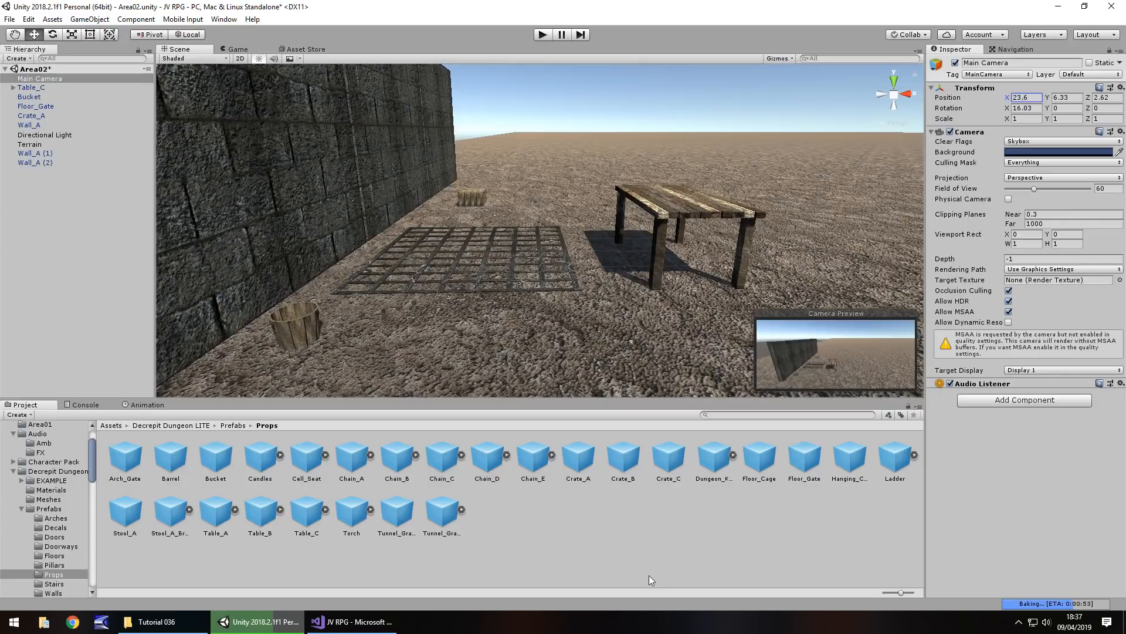
{"action": "key", "text": "ctrl+s"}
- Open the Area01 scene from the root Assets folder
{"action": "left_click_drag", "start_coordinate": [93, 453], "coordinate": [100, 435]}
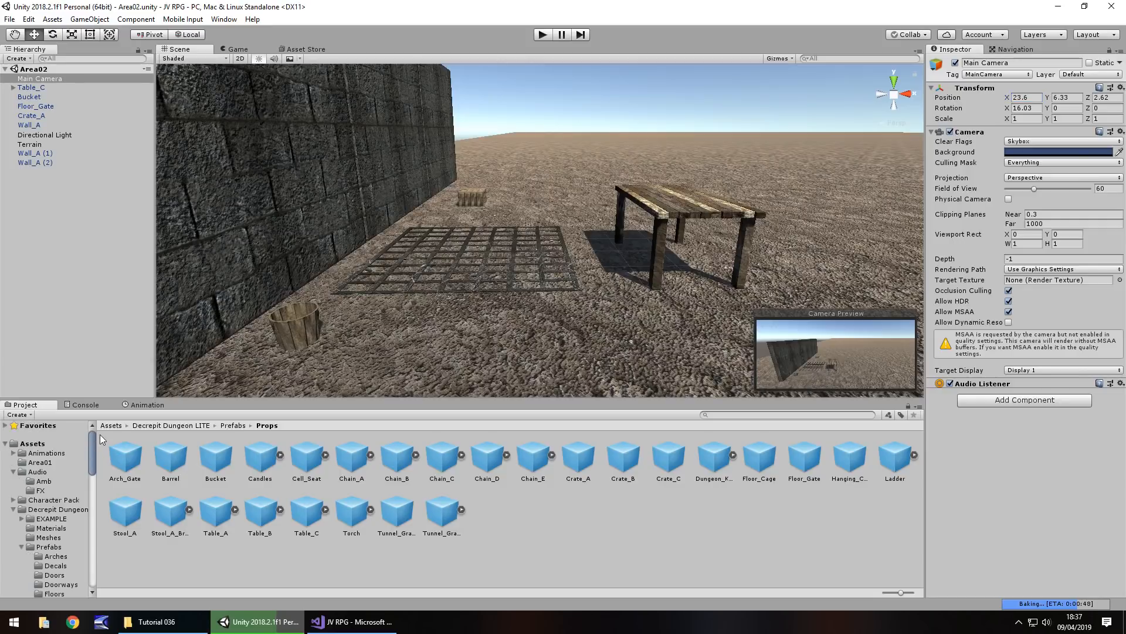
{"action": "left_click", "coordinate": [33, 443]}
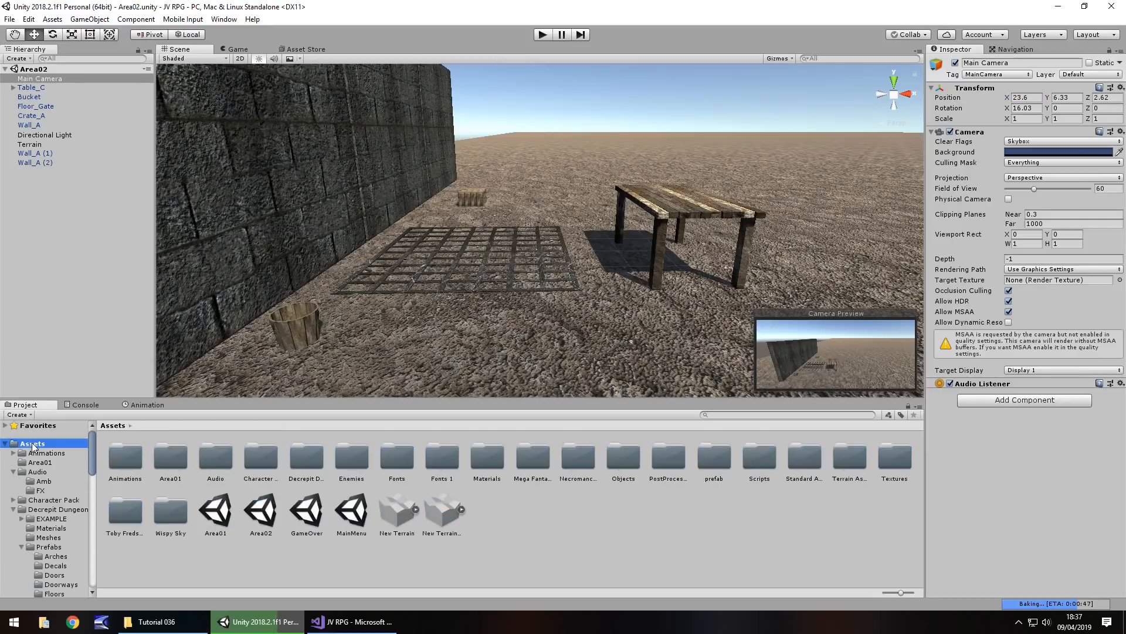
{"action": "left_click", "coordinate": [209, 512]}
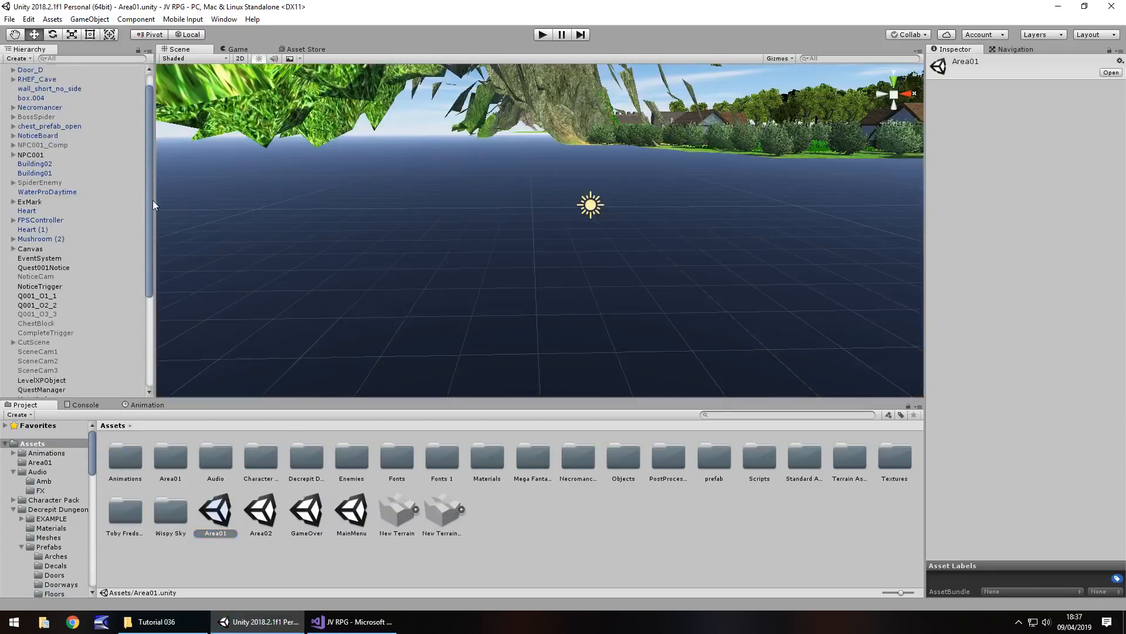
- Focus on the DungeonTrigger object over the trapdoor and open its OpenWorldToDungeon script in Visual Studio
{"action": "left_click_drag", "start_coordinate": [151, 204], "coordinate": [88, 389]}
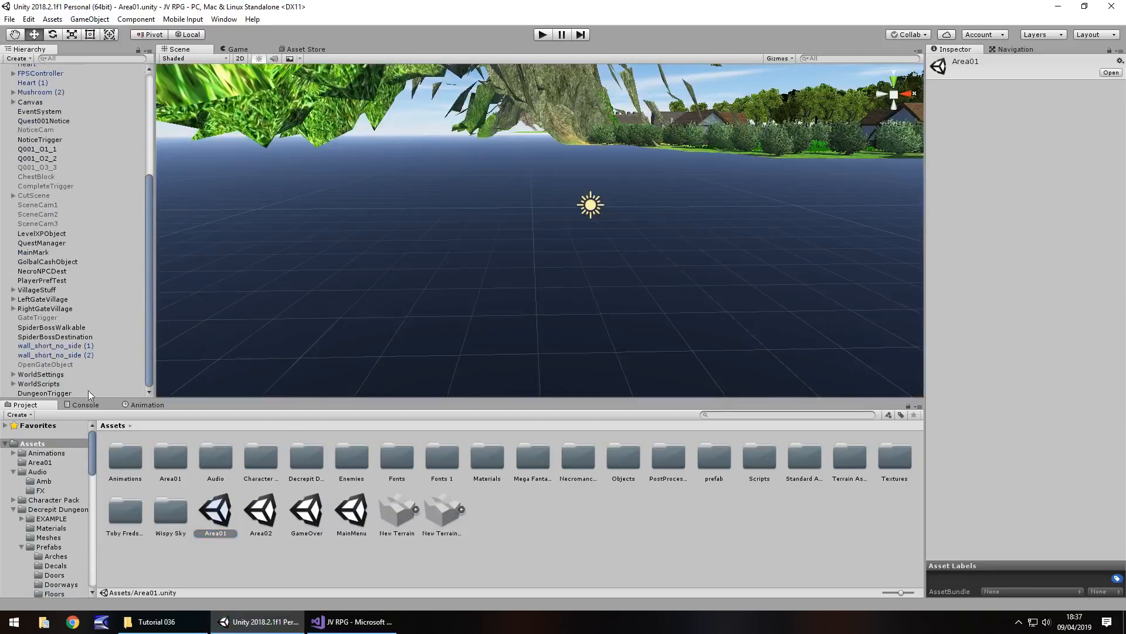
{"action": "double_click", "coordinate": [61, 392]}
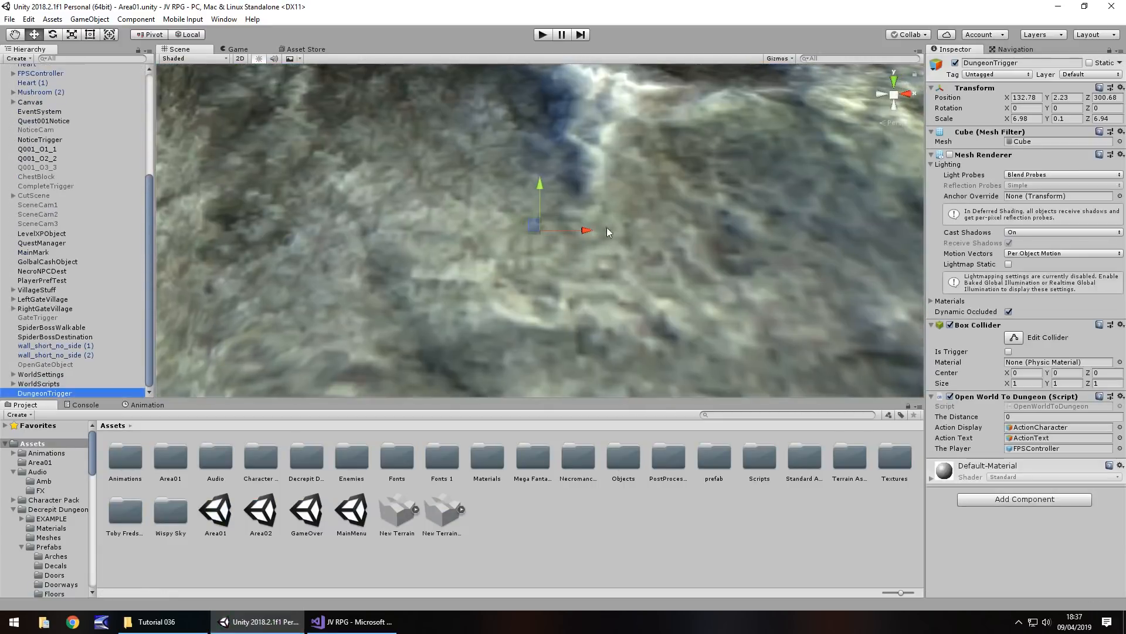
{"action": "scroll", "coordinate": [606, 201], "scroll_direction": "up", "scroll_amount": 10}
{"action": "middle_click_drag", "start_coordinate": [473, 222], "coordinate": [696, 384]}
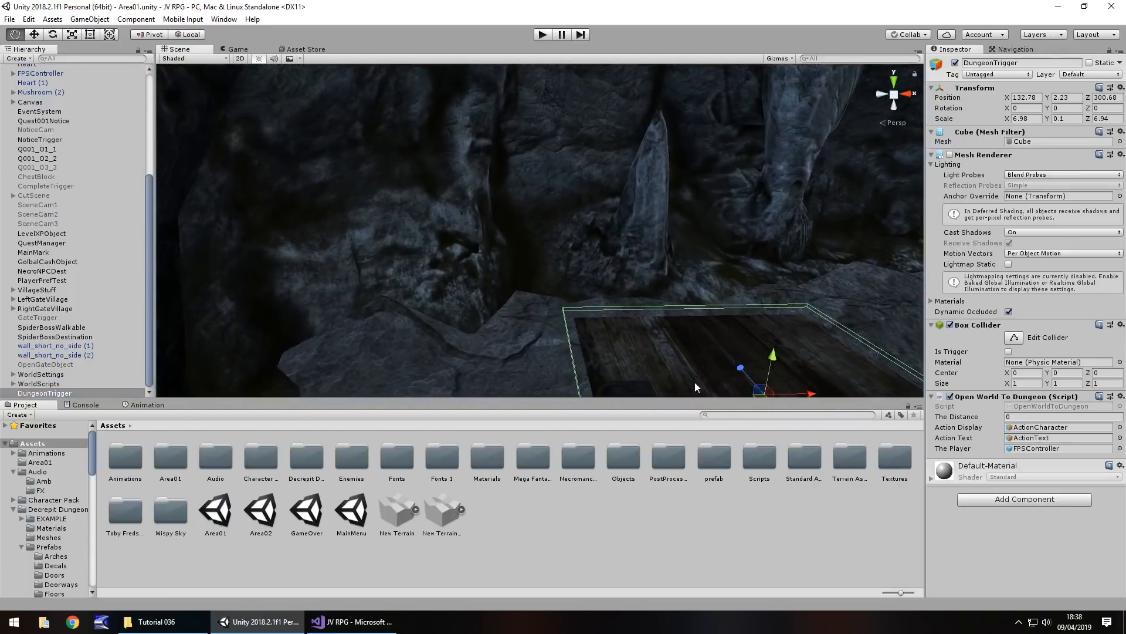
{"action": "right_click_drag", "start_coordinate": [574, 233], "coordinate": [671, 275]}
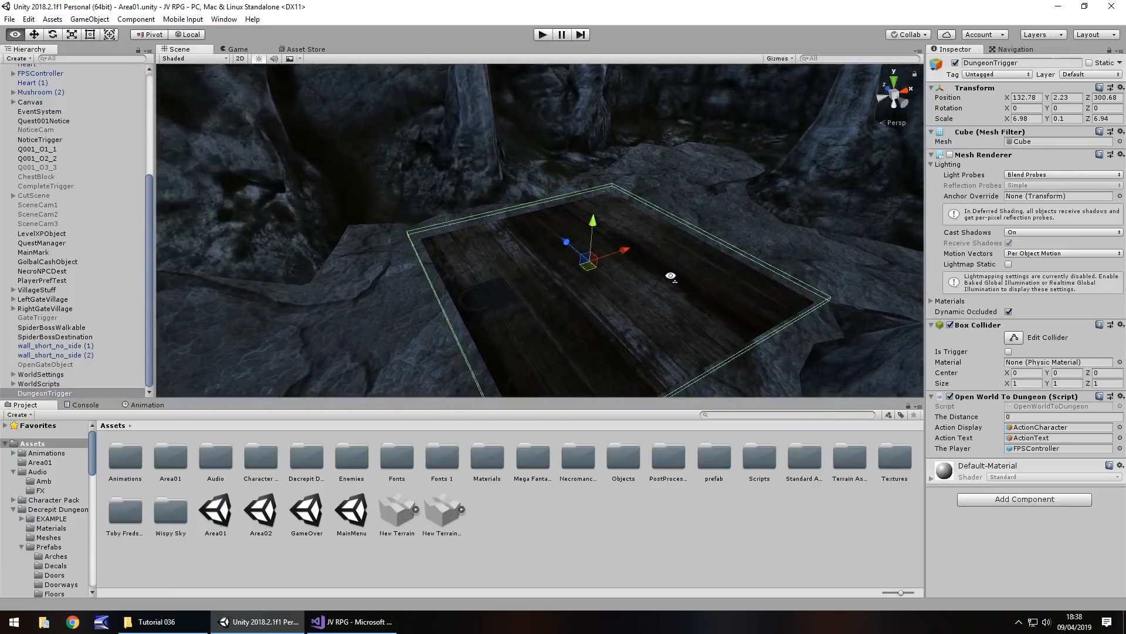
{"action": "double_click", "coordinate": [1060, 407]}
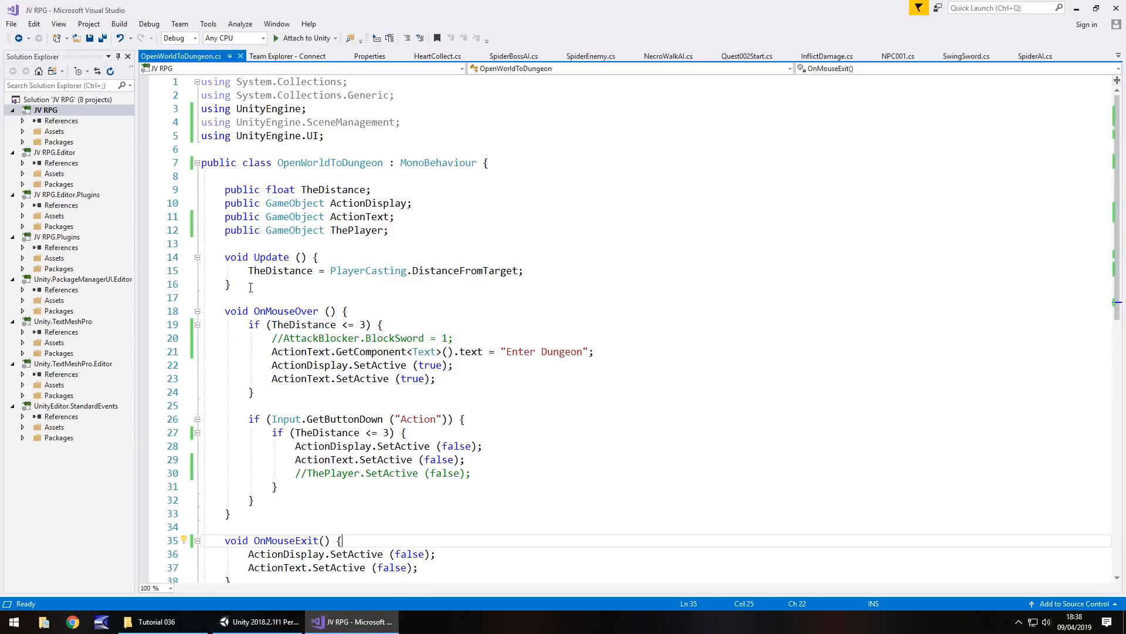
- Add the line SceneManager.LoadScene(3); after ActionText.SetActive (false); inside the Action button block of OnMouseOver
{"action": "left_click", "coordinate": [360, 432]}
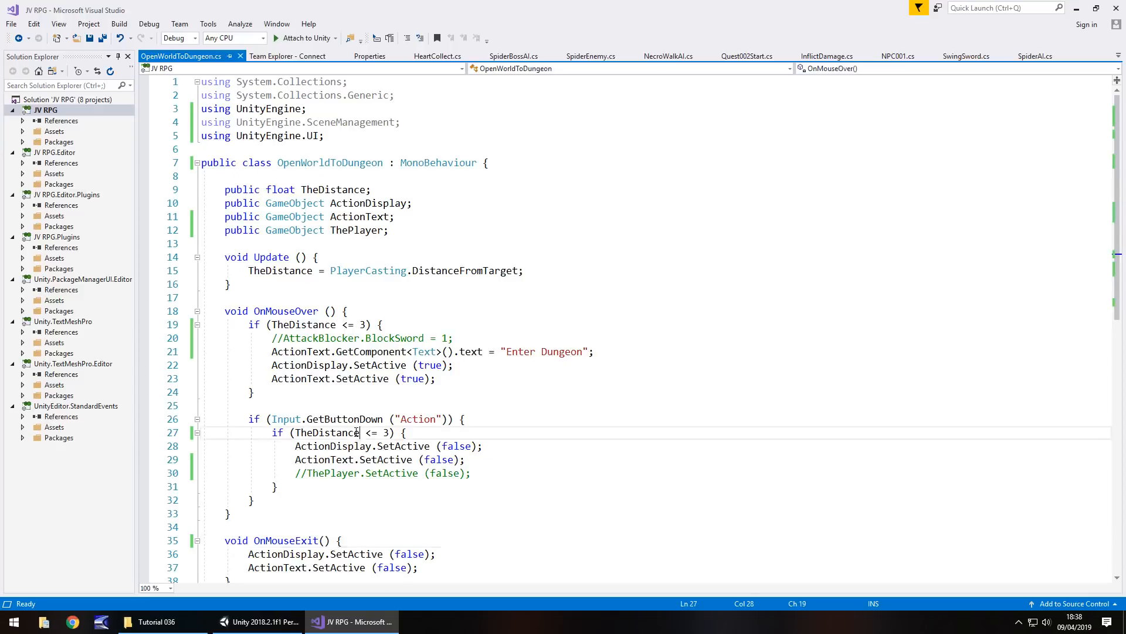
{"action": "scroll", "coordinate": [406, 392], "scroll_direction": "down", "scroll_amount": 1}
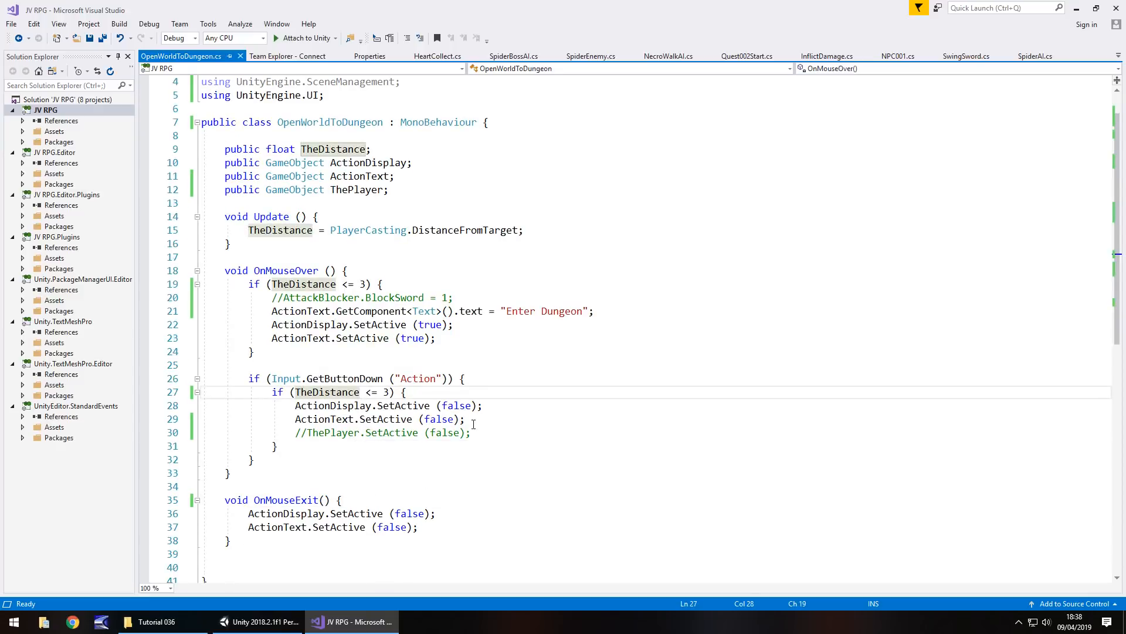
{"action": "left_click", "coordinate": [478, 420]}
{"action": "key", "text": "Return"}
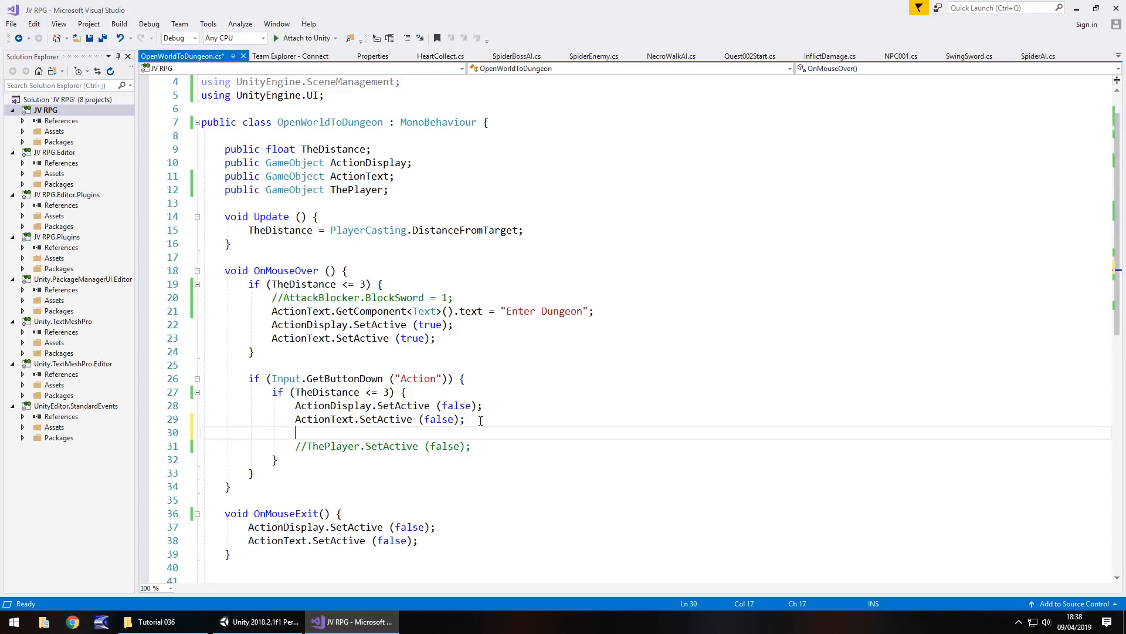
{"action": "type", "text": "SceneMana"}
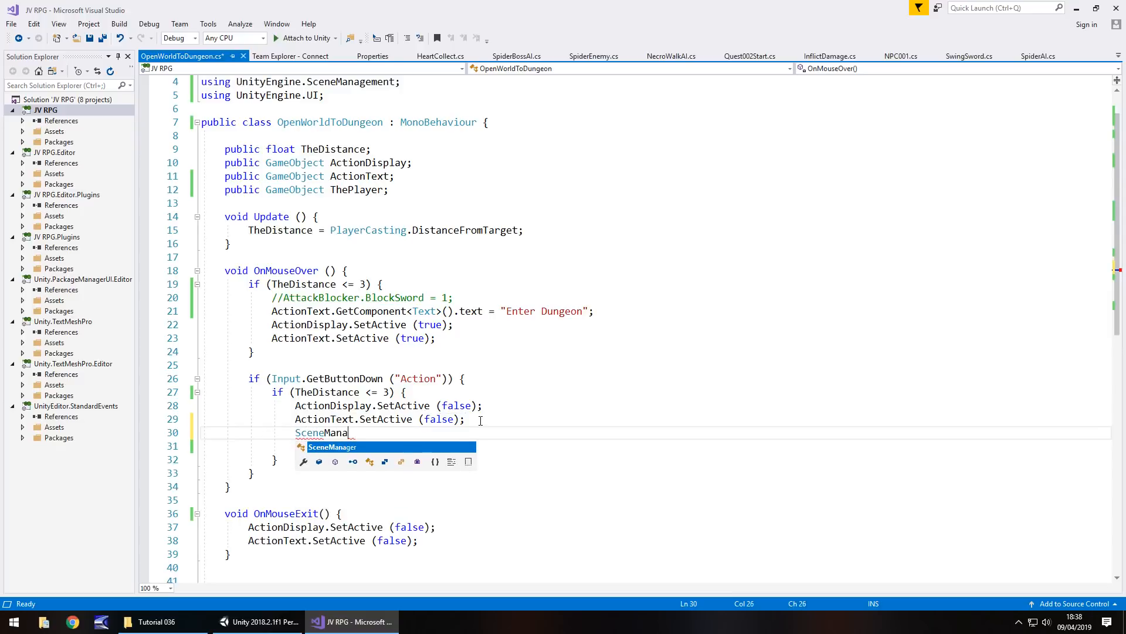
{"action": "type", "text": "ger.LoadS"}
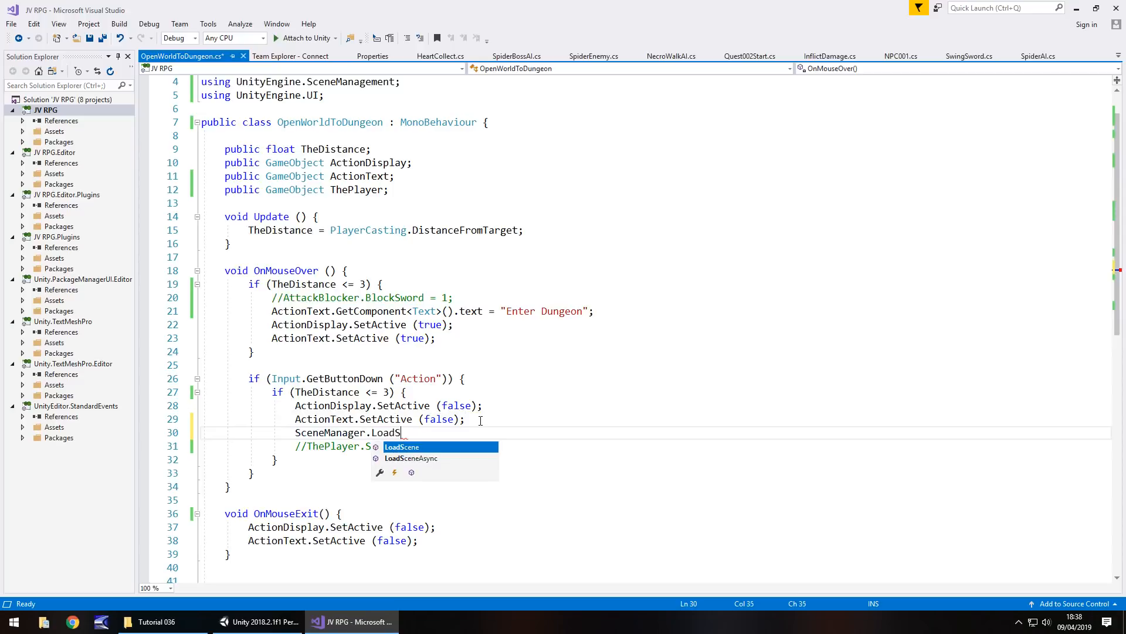
{"action": "type", "text": "cene("}
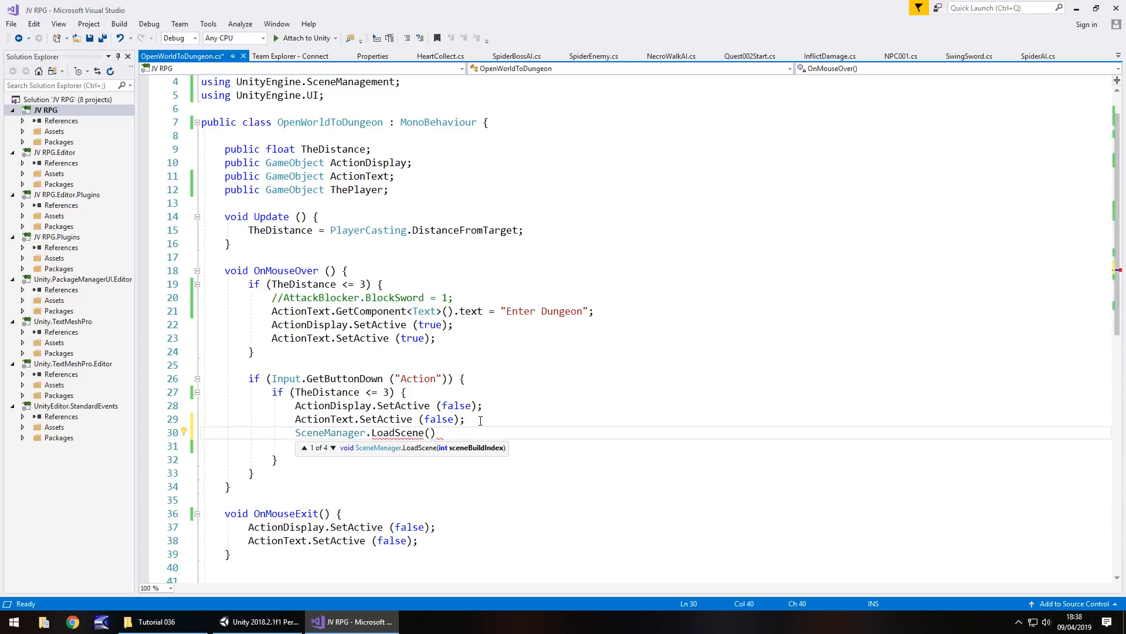
{"action": "type", "text": "3);"}
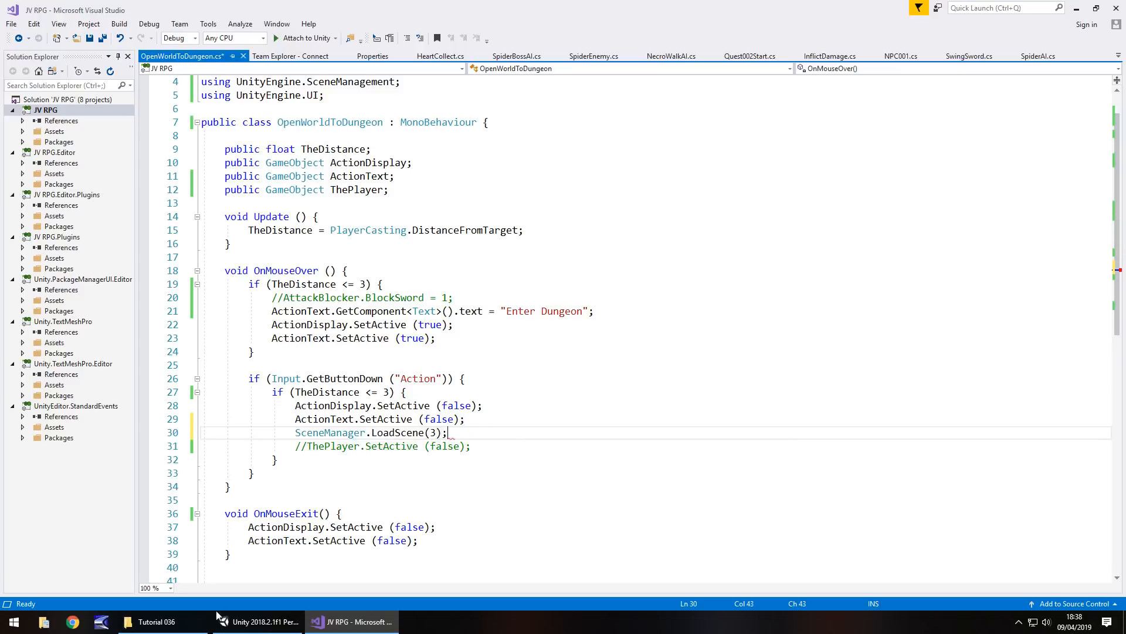
- Switch to Unity and check Area02's scene index in the Build Settings
{"action": "left_click", "coordinate": [216, 616]}
{"action": "left_click", "coordinate": [9, 18]}
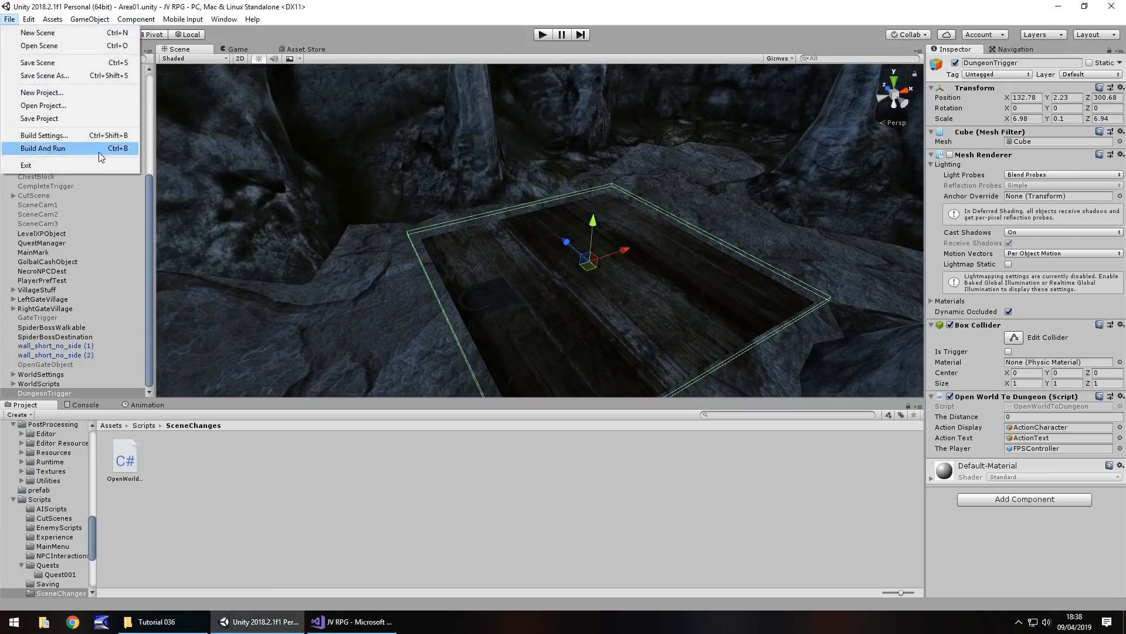
{"action": "left_click", "coordinate": [82, 136]}
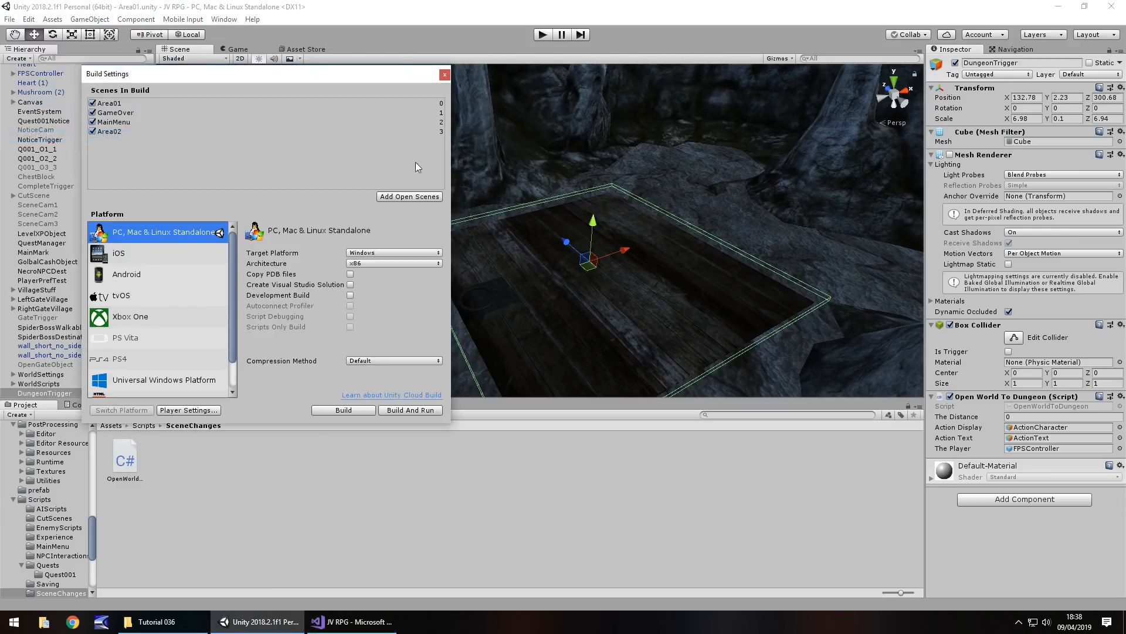
{"action": "left_click", "coordinate": [445, 74]}
- Save the edited OpenWorldToDungeon script in Visual Studio and return to Unity
{"action": "left_click", "coordinate": [355, 621]}
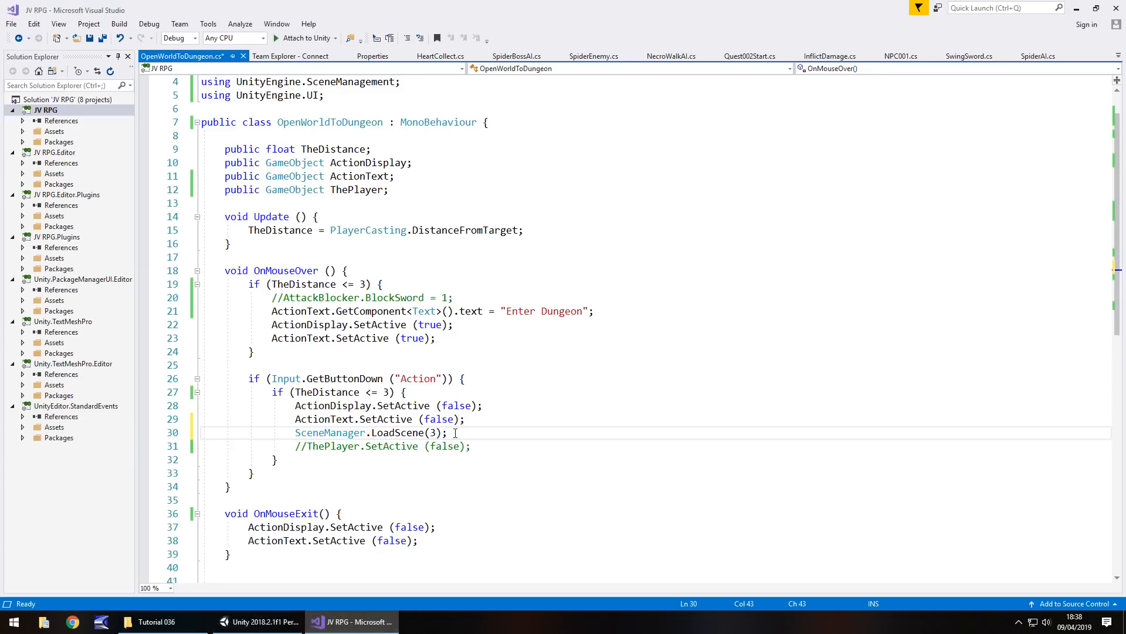
{"action": "key", "text": "ctrl+s"}
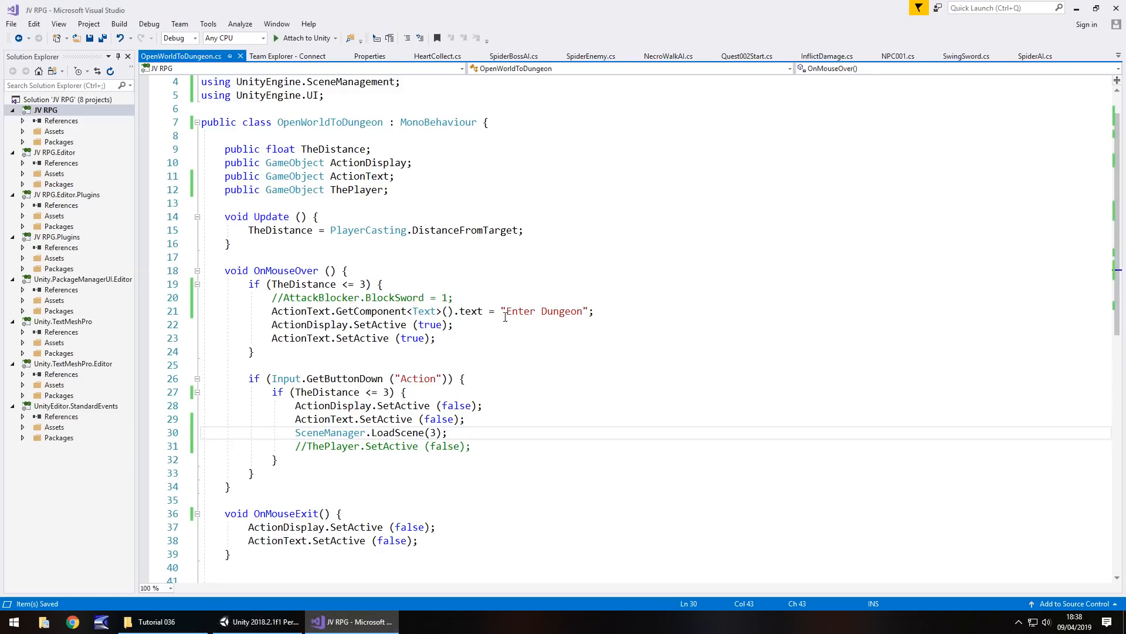
{"action": "left_click", "coordinate": [261, 621]}
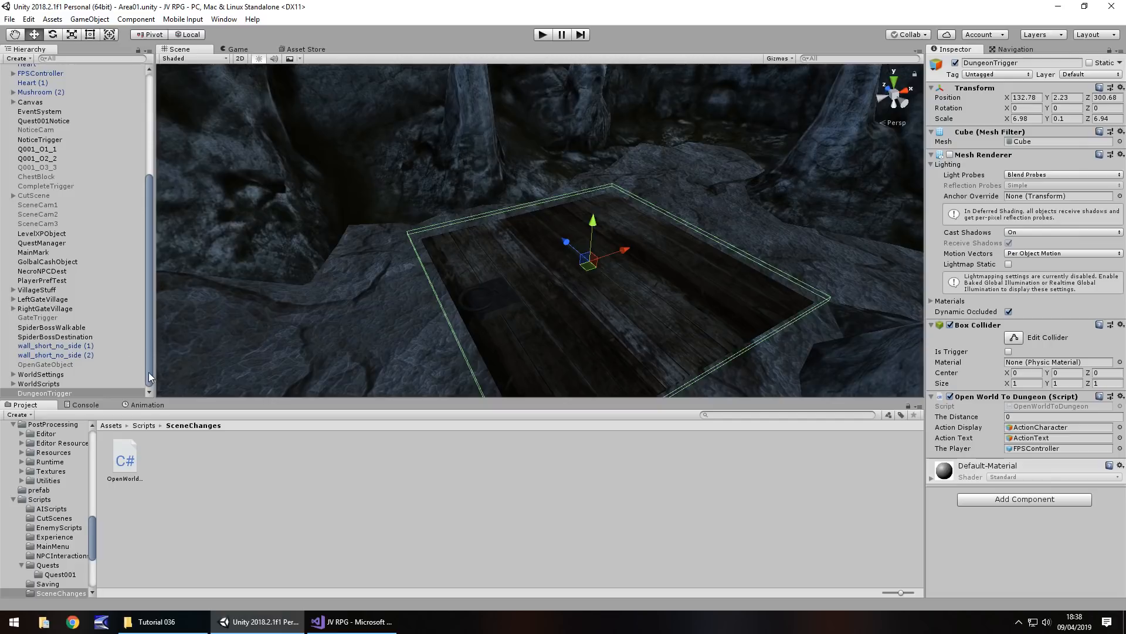
- Copy the Canvas and EventSystem objects from Area01 and paste them into the Area02 scene
{"action": "left_click", "coordinate": [34, 104]}
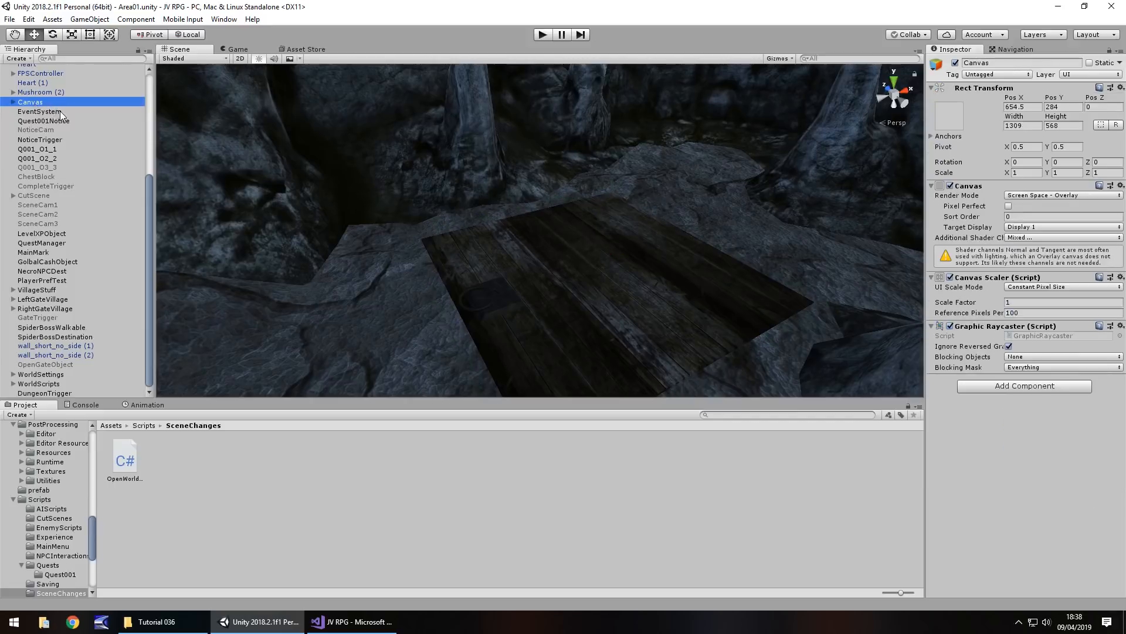
{"action": "left_click", "coordinate": [51, 111], "text": "ctrl"}
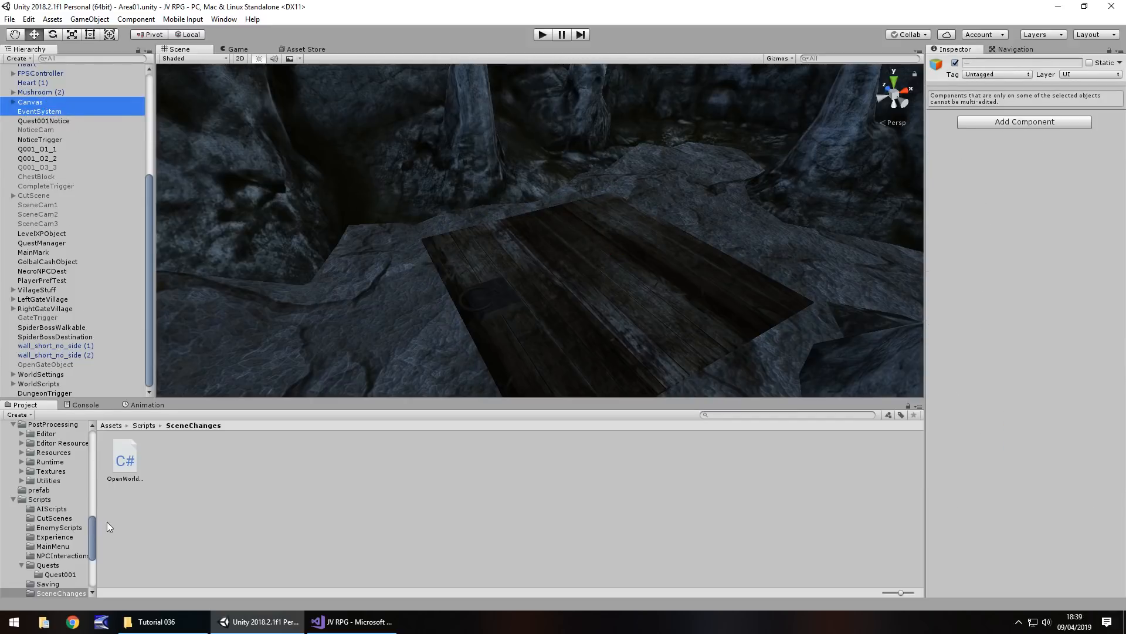
{"action": "left_click_drag", "start_coordinate": [92, 531], "coordinate": [93, 440]}
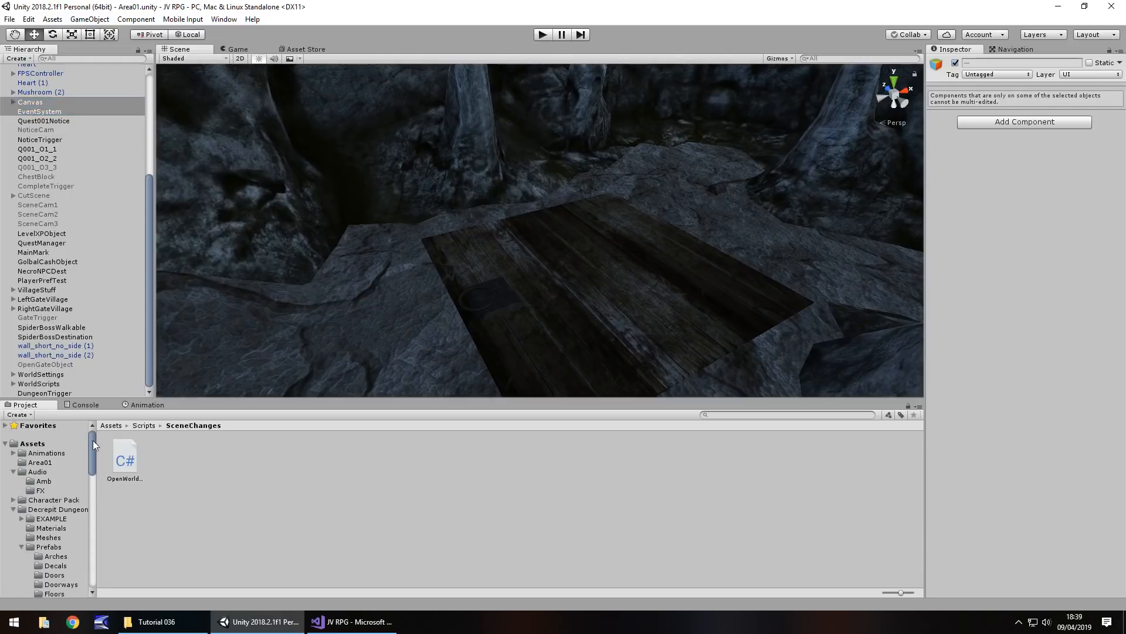
{"action": "left_click", "coordinate": [34, 444]}
{"action": "double_click", "coordinate": [275, 524]}
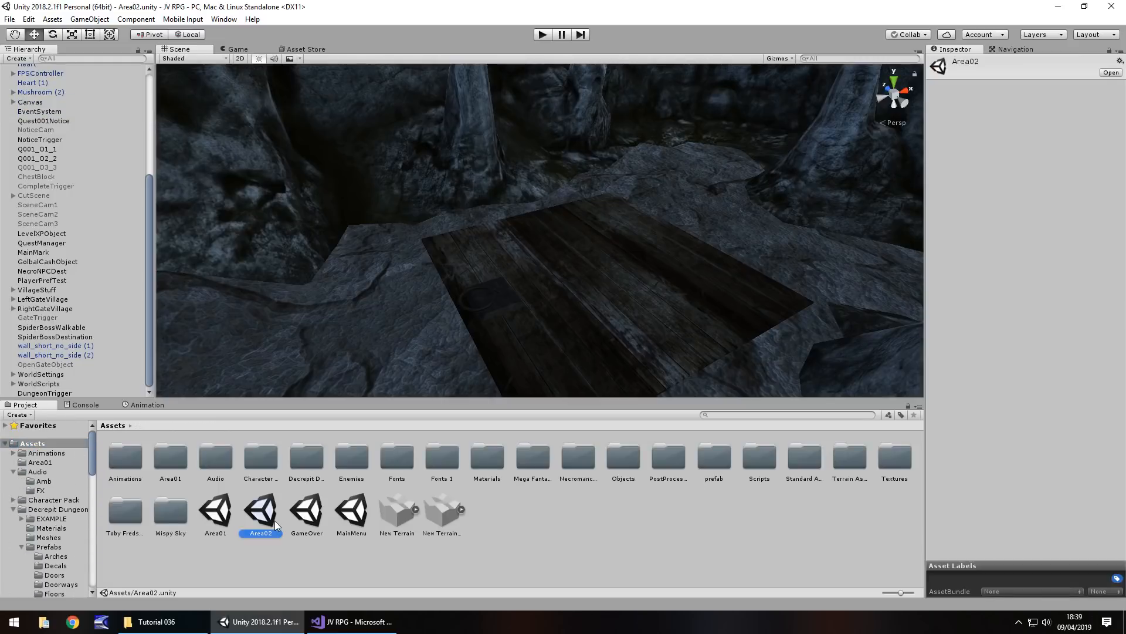
{"action": "left_click", "coordinate": [79, 221]}
{"action": "key", "text": "ctrl+v"}
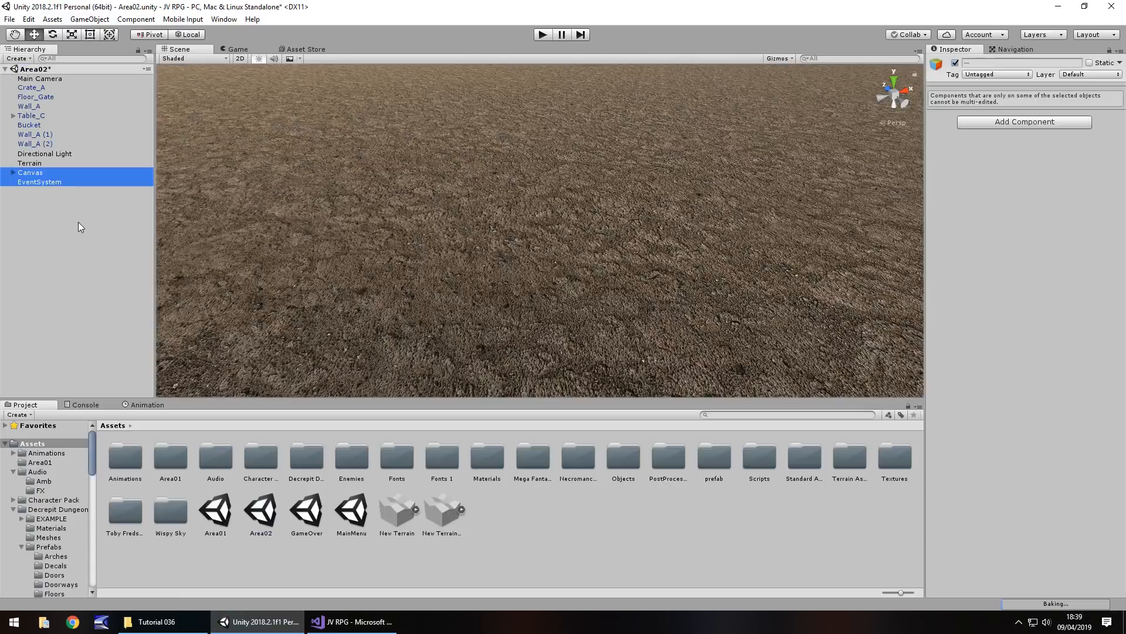
{"action": "left_click", "coordinate": [59, 235]}
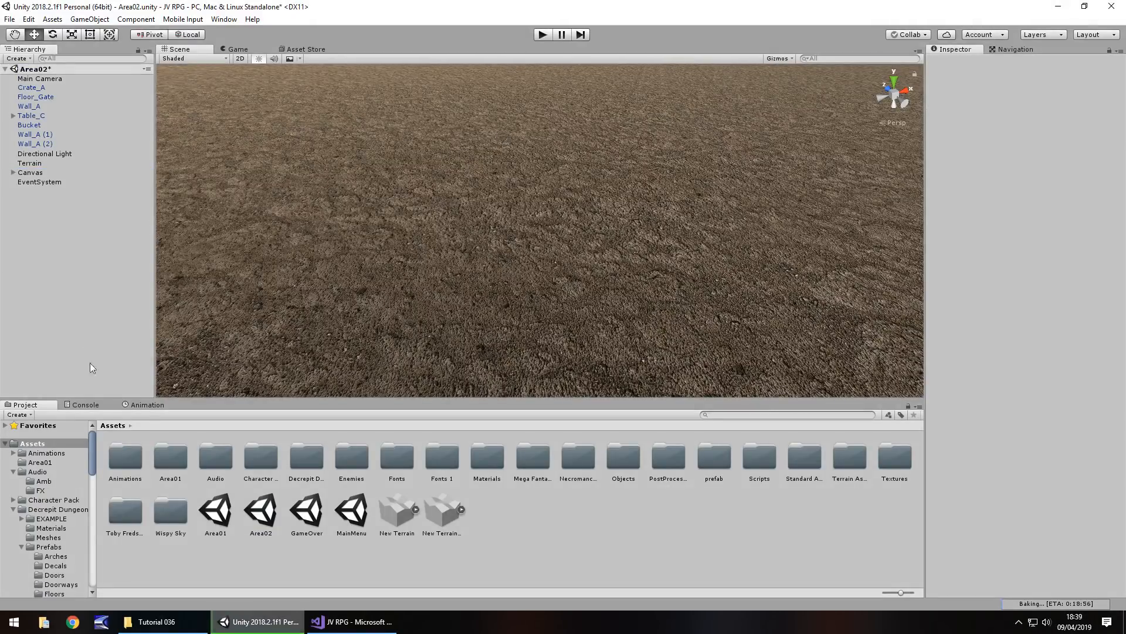
- Reopen the Area01 scene, saving the changes made to Area02
{"action": "double_click", "coordinate": [217, 513]}
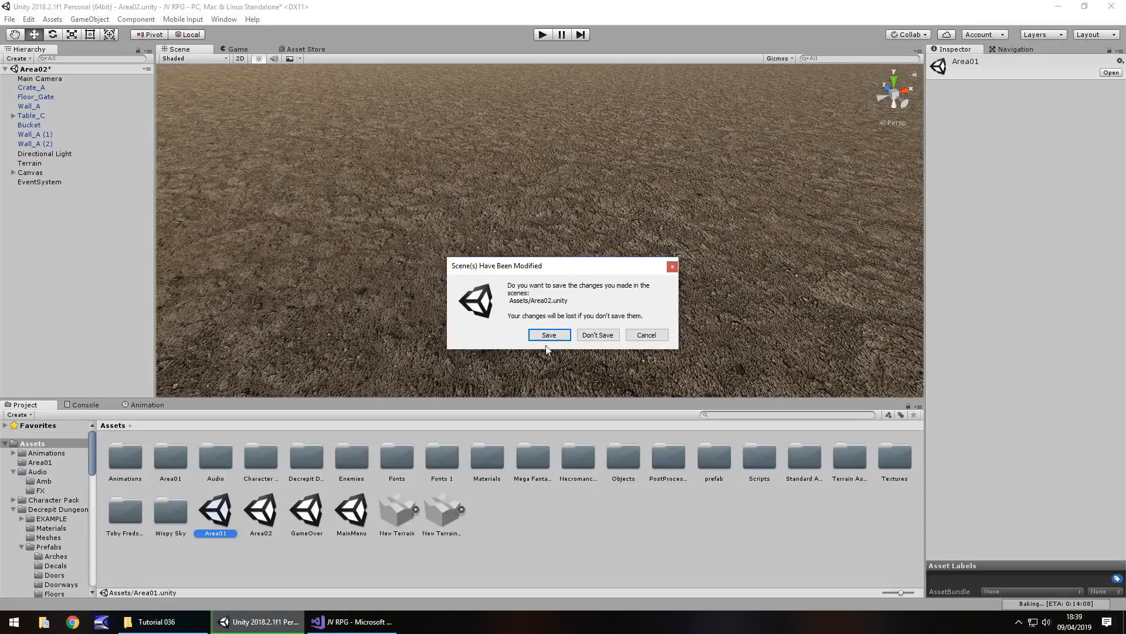
{"action": "left_click", "coordinate": [554, 336]}
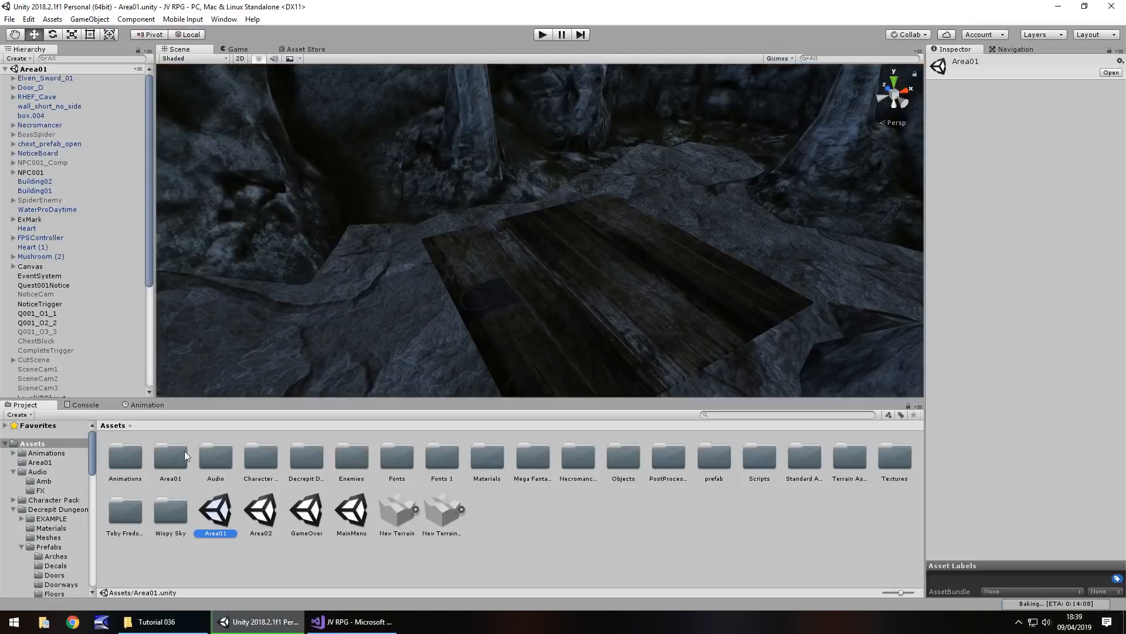
{"action": "scroll", "coordinate": [93, 459], "scroll_direction": "down", "scroll_amount": 3}
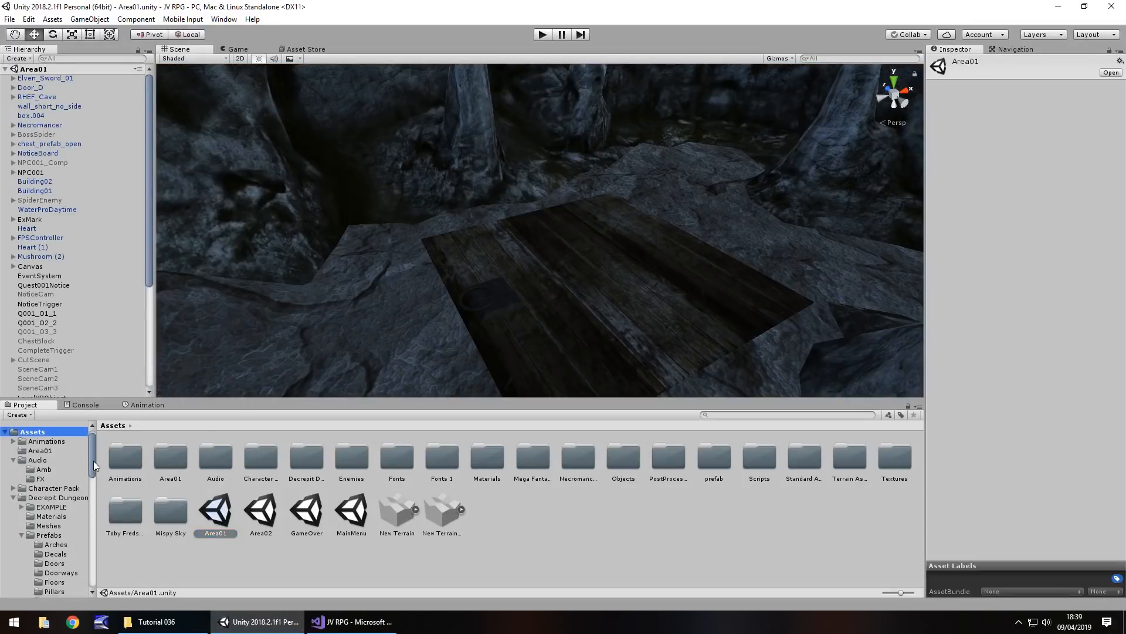
- Move the FPSController along the Z axis to about 155.82, just beyond the village wall and gate
{"action": "double_click", "coordinate": [38, 238]}
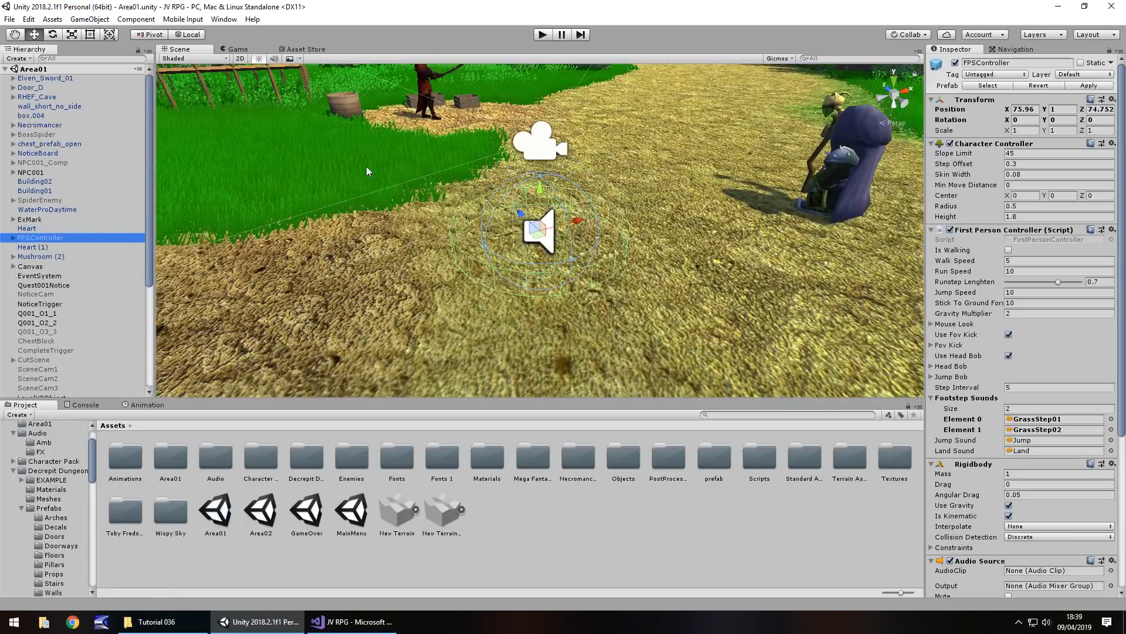
{"action": "scroll", "coordinate": [369, 178], "scroll_direction": "down", "scroll_amount": 15}
{"action": "middle_click_drag", "start_coordinate": [370, 178], "coordinate": [598, 560]}
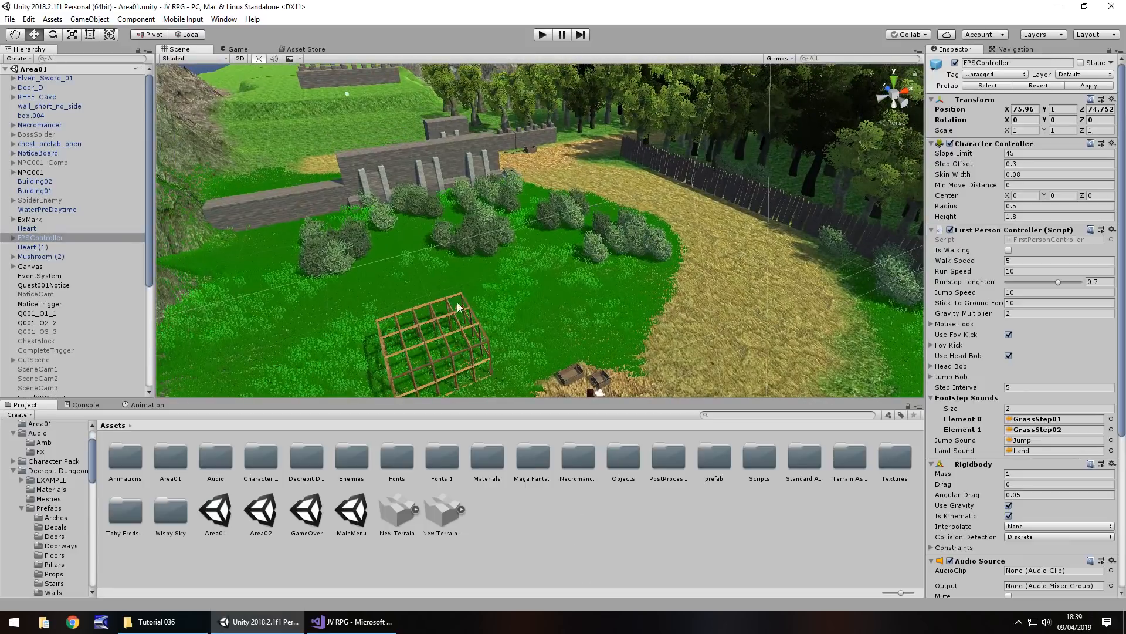
{"action": "right_click_drag", "start_coordinate": [458, 303], "coordinate": [608, 332]}
{"action": "scroll", "coordinate": [608, 331], "scroll_direction": "down", "scroll_amount": 5}
{"action": "middle_click_drag", "start_coordinate": [608, 331], "coordinate": [650, 373]}
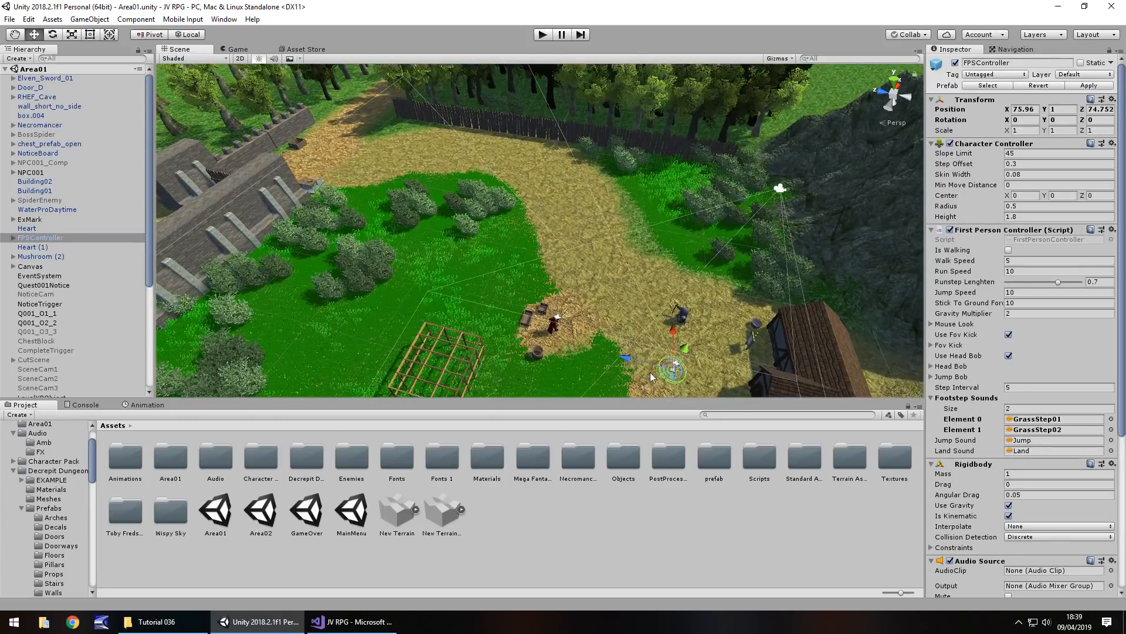
{"action": "left_click_drag", "start_coordinate": [627, 356], "coordinate": [33, 192]}
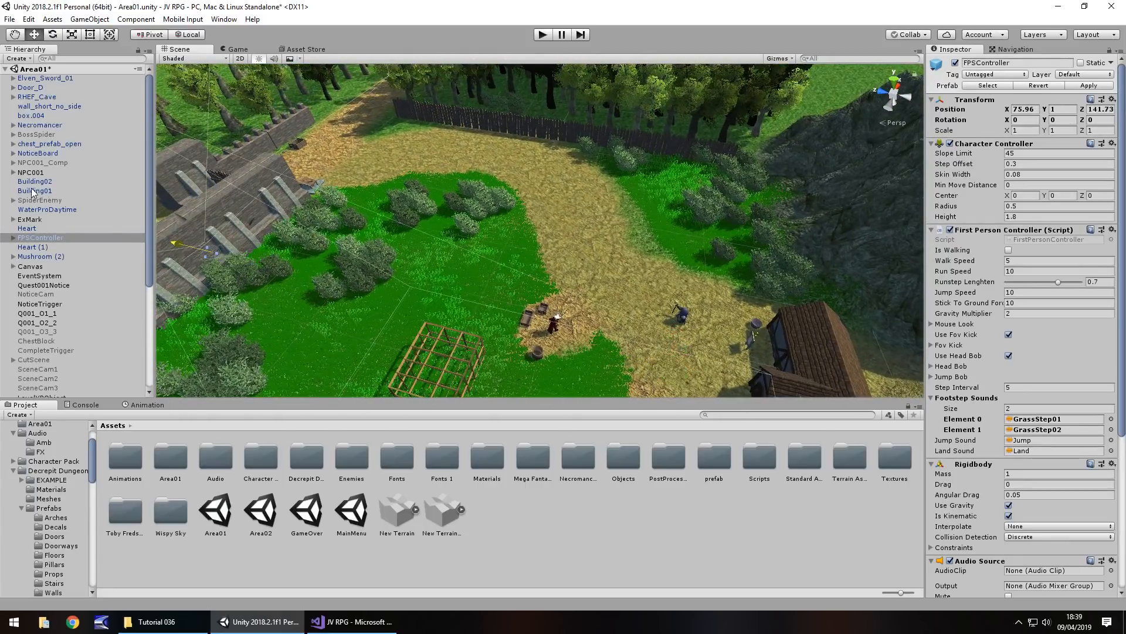
{"action": "key", "text": "f"}
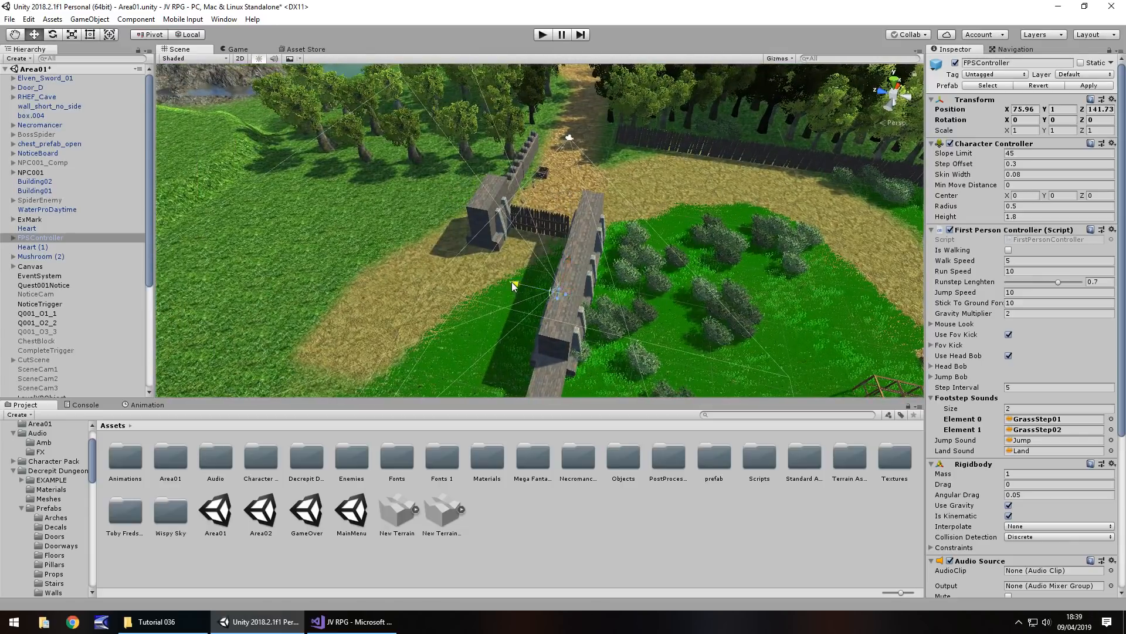
{"action": "left_click_drag", "start_coordinate": [512, 282], "coordinate": [420, 265]}
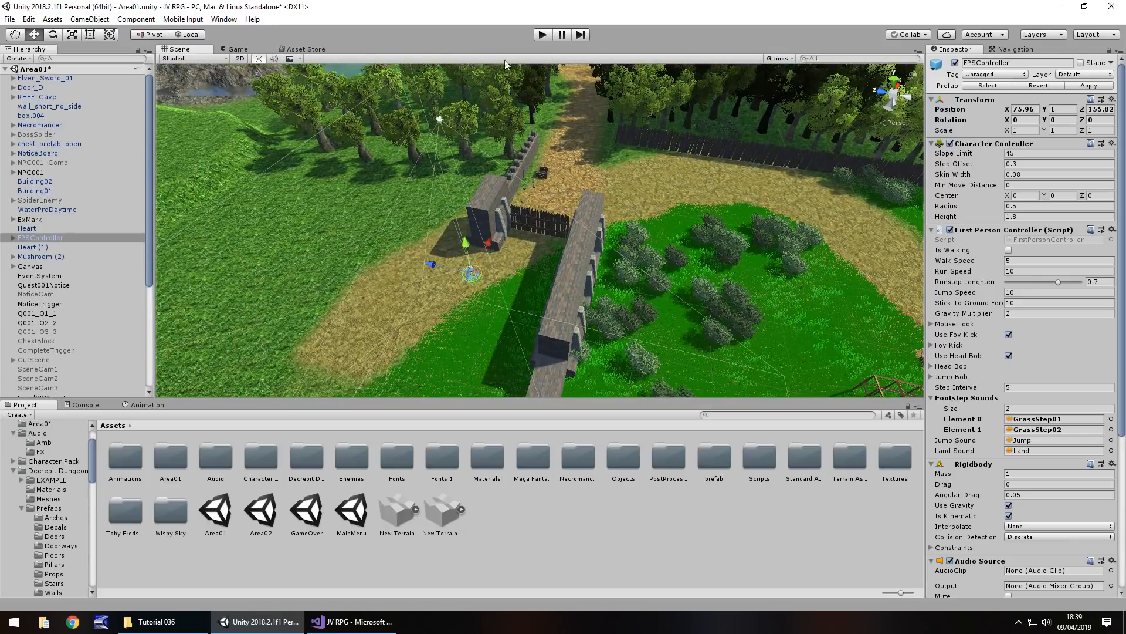
- Start play mode and run the character across the grass and into the cave, up to the wooden trapdoor
{"action": "left_click", "coordinate": [541, 37]}
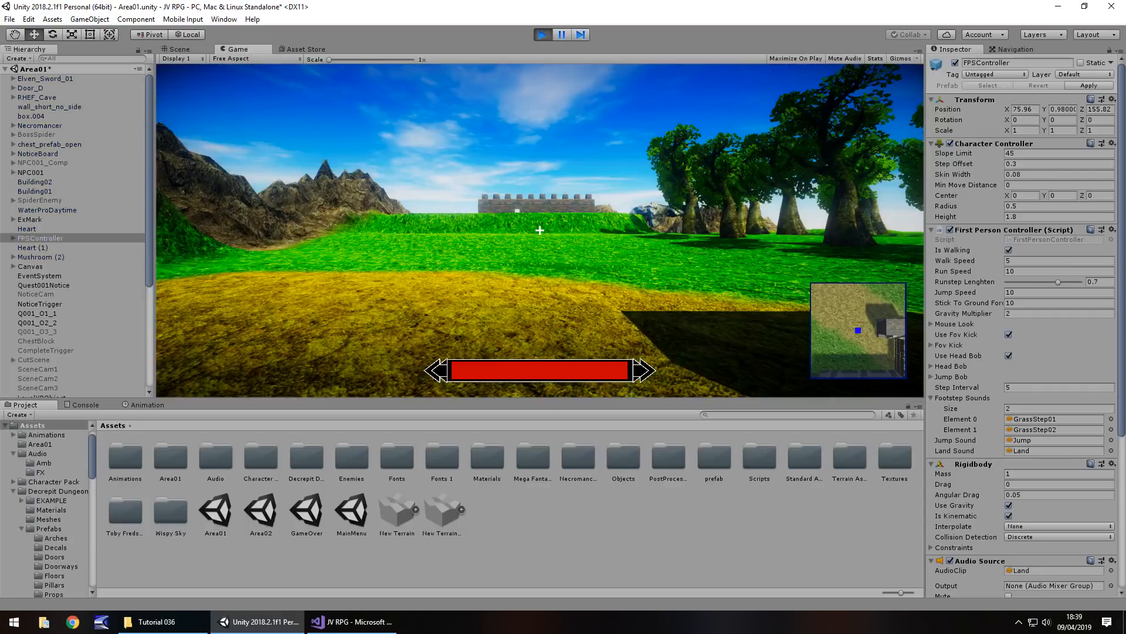
{"action": "key", "text": "shift+w"}
{"action": "key", "text": "shift+w"}
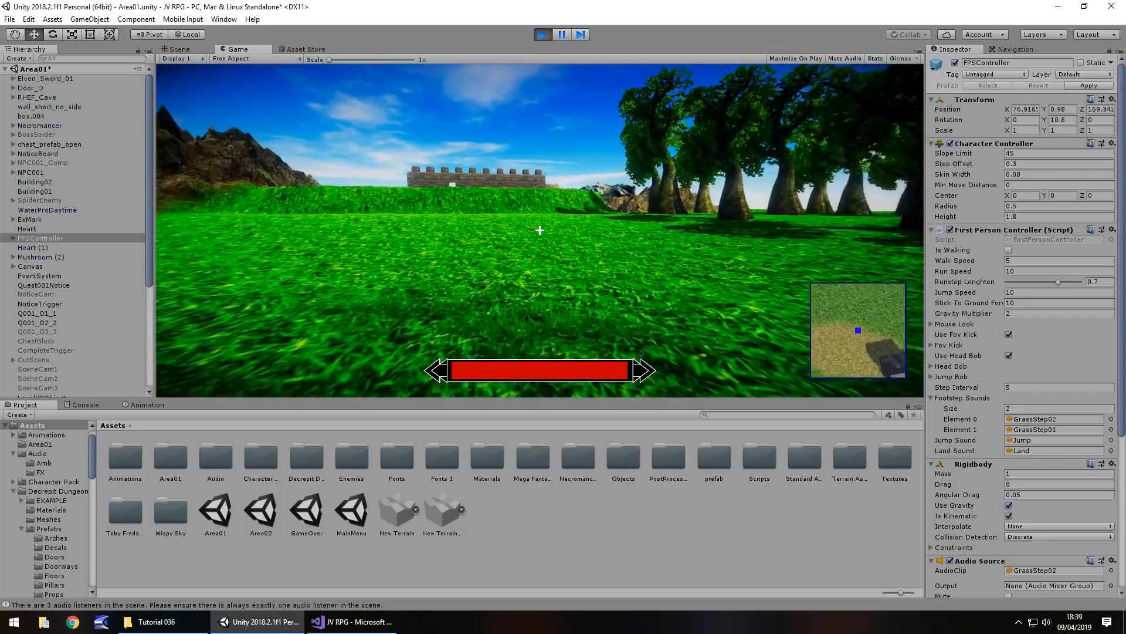
{"action": "key", "text": "shift+w"}
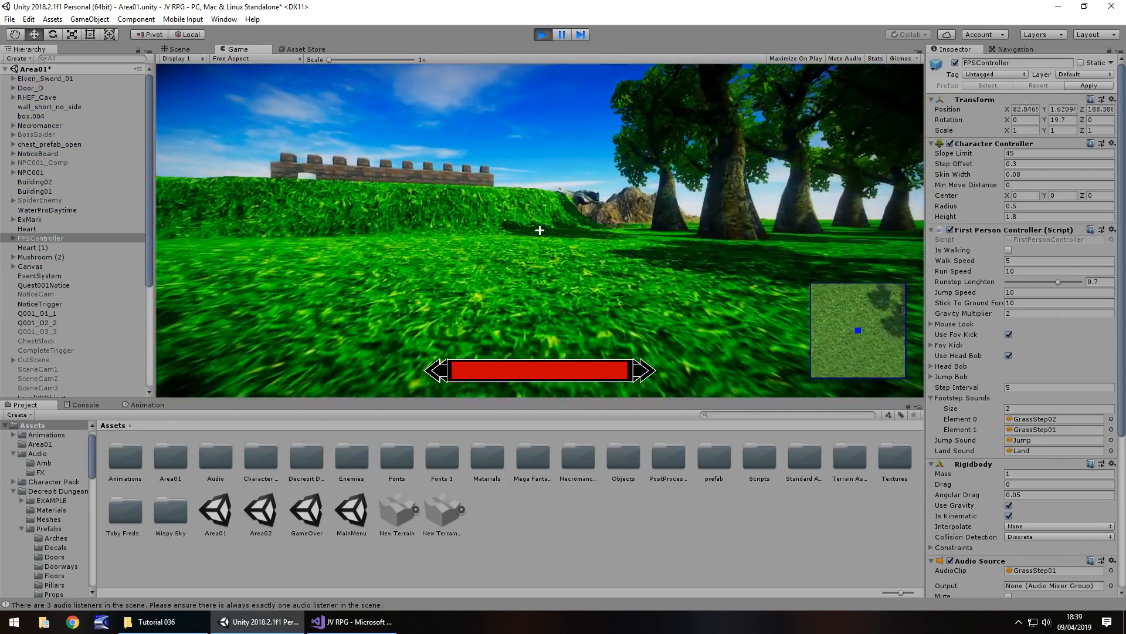
{"action": "key", "text": "space"}
{"action": "key", "text": "shift+w"}
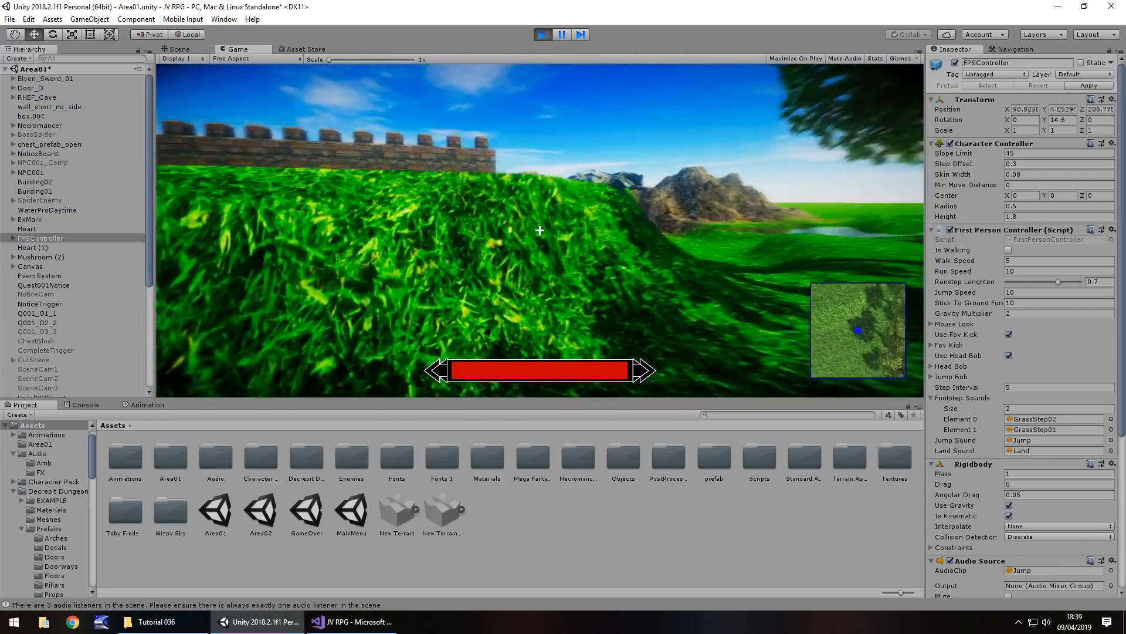
{"action": "key", "text": "shift+w"}
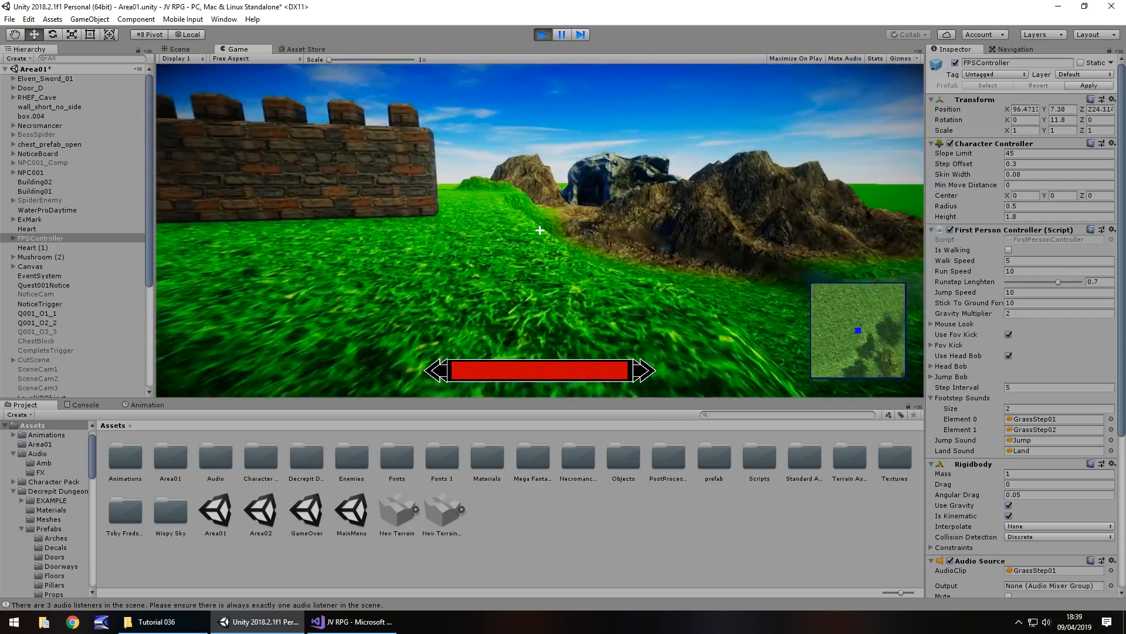
{"action": "key", "text": "shift+w"}
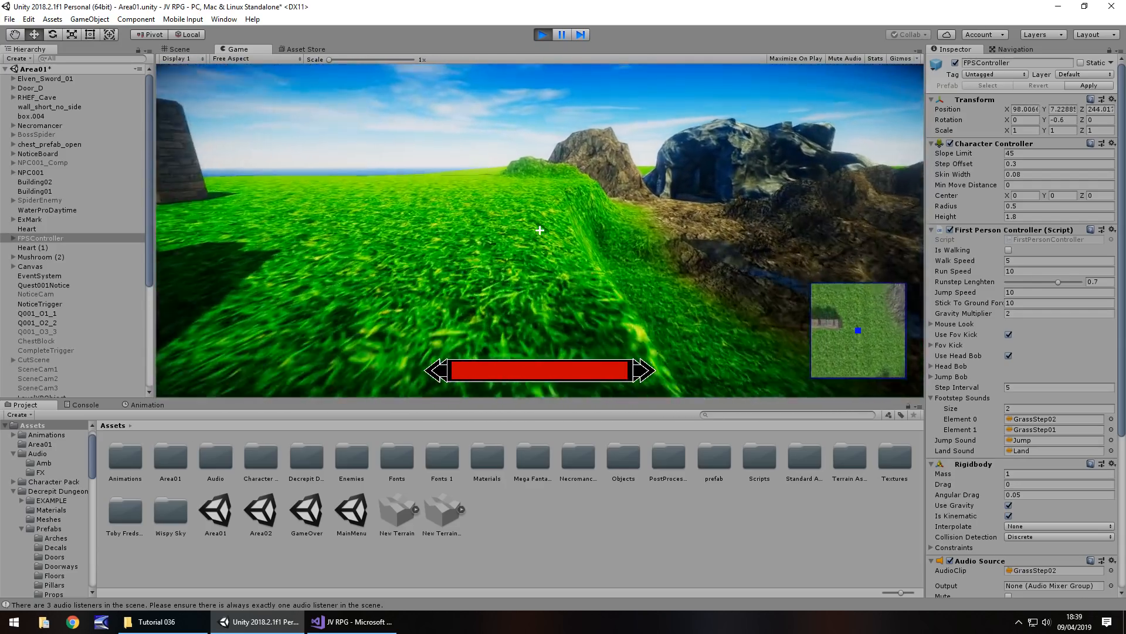
{"action": "key", "text": "space"}
{"action": "key", "text": "shift+w"}
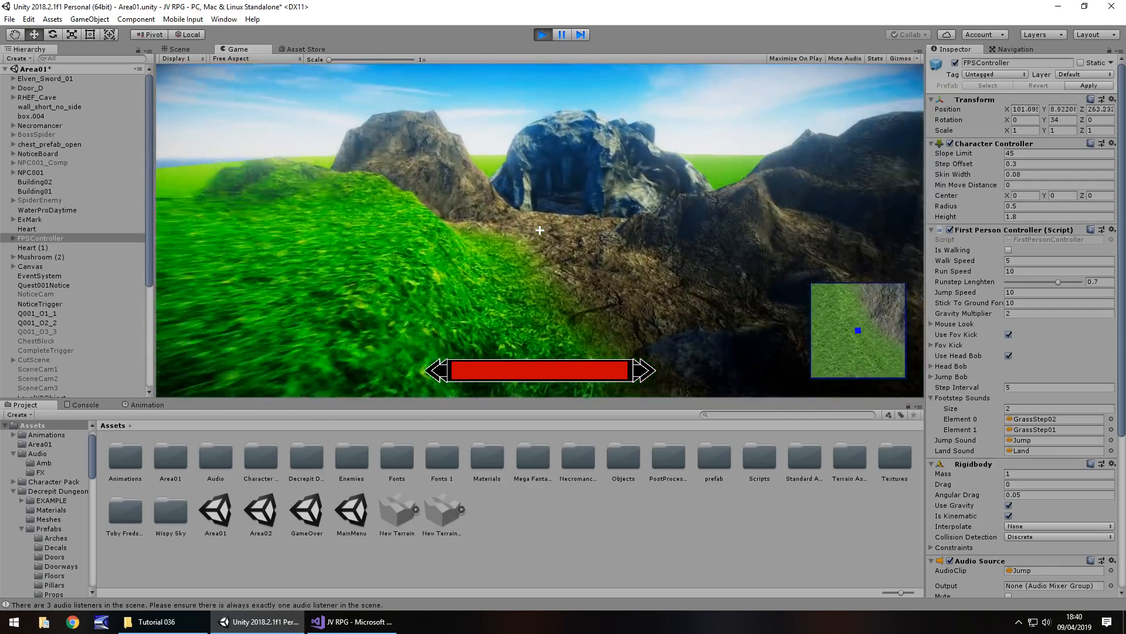
{"action": "key", "text": "shift+w"}
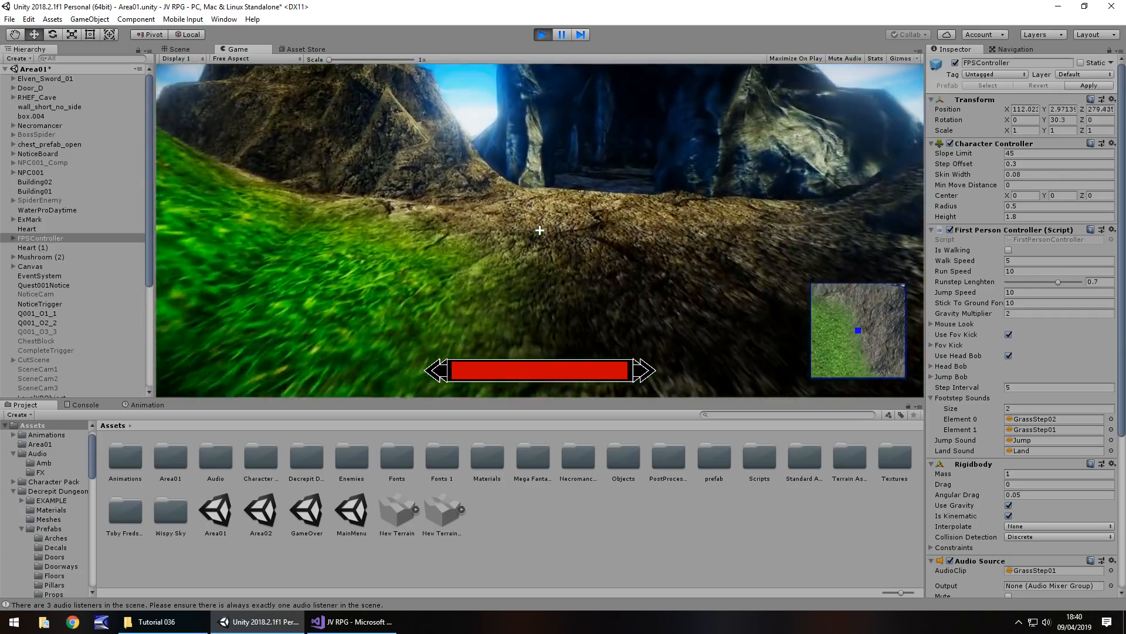
{"action": "key", "text": "w"}
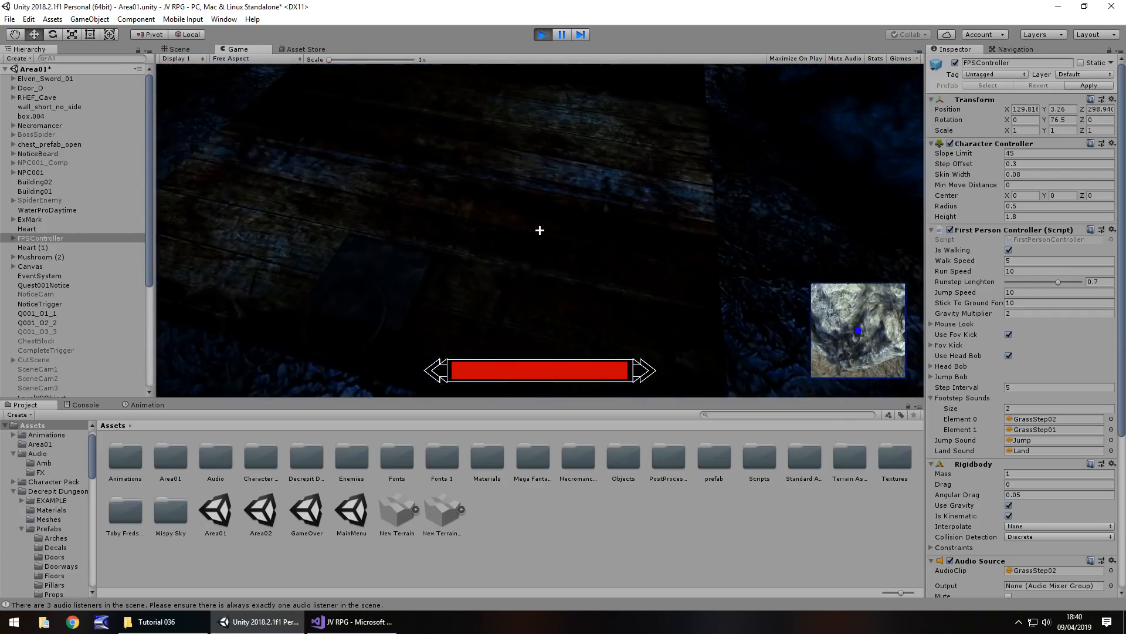
- Walk back and forth around the trapdoor to test whether its action prompt responds
{"action": "key", "text": "s"}
{"action": "key", "text": "w"}
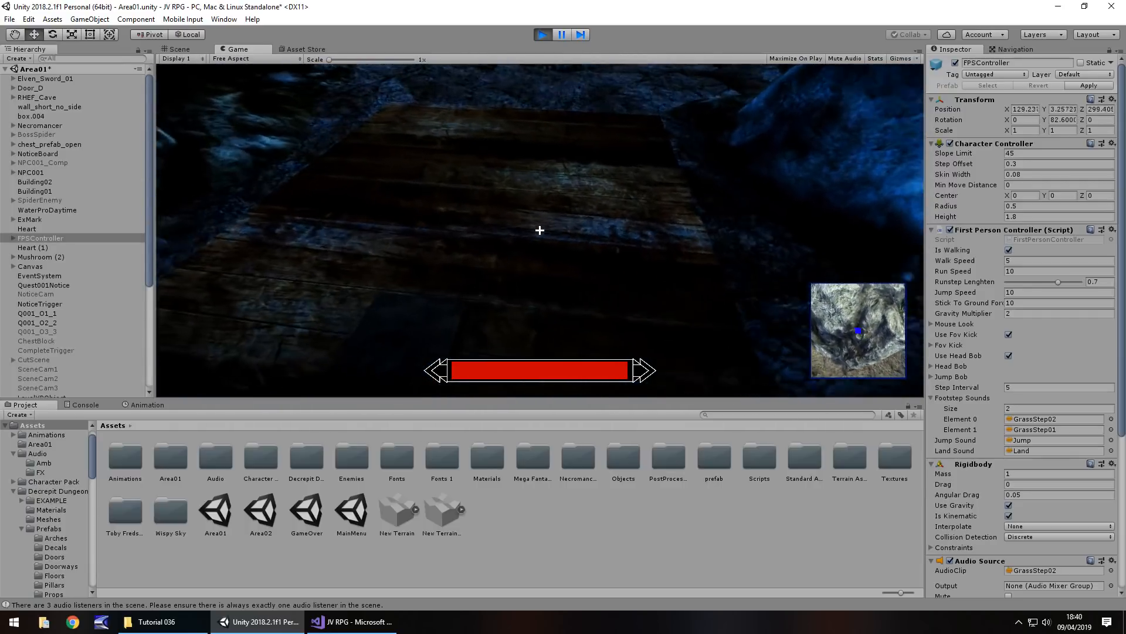
{"action": "key", "text": "s"}
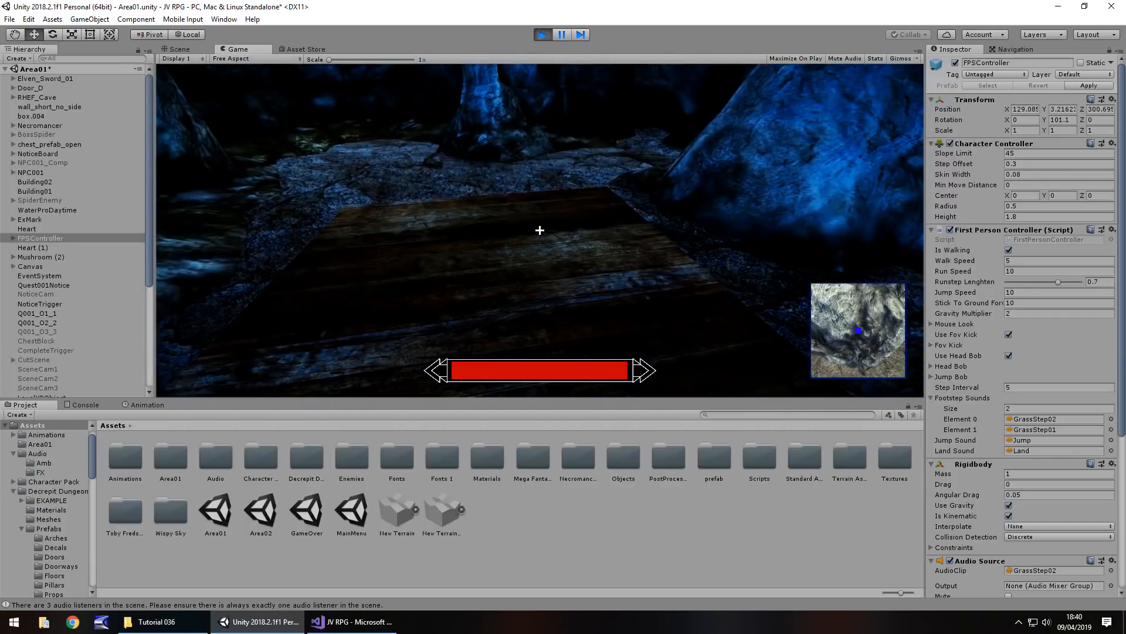
{"action": "key", "text": "w"}
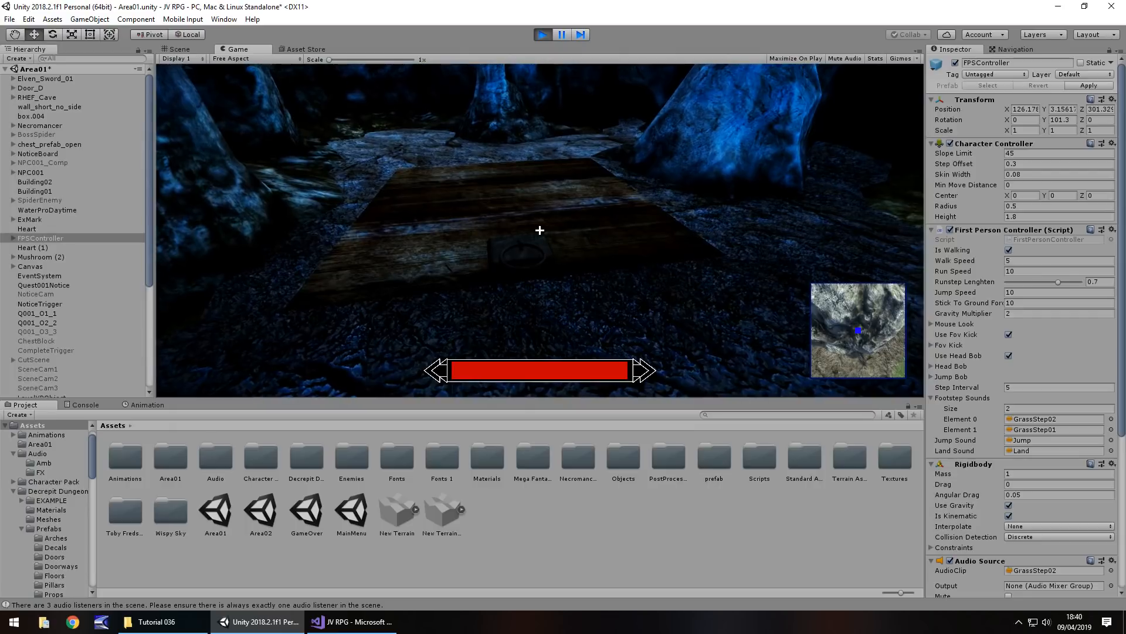
- Open the in-game menu, select DungeonTrigger to inspect its OpenWorldToDungeon values, and resume the game
{"action": "key", "text": "Escape"}
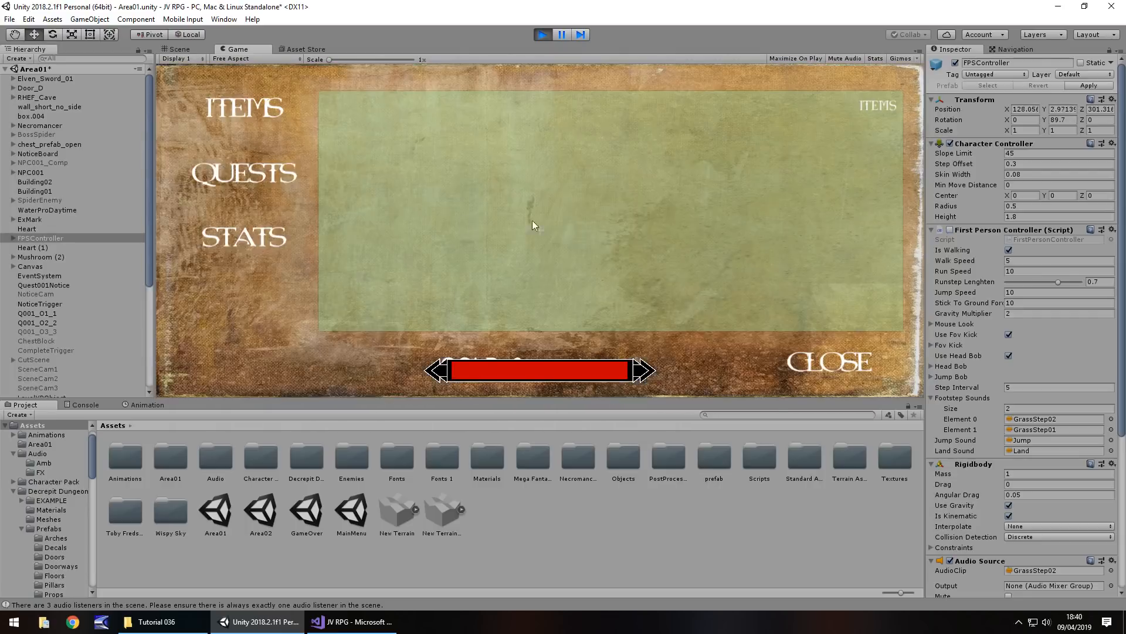
{"action": "left_click_drag", "start_coordinate": [149, 178], "coordinate": [152, 360]}
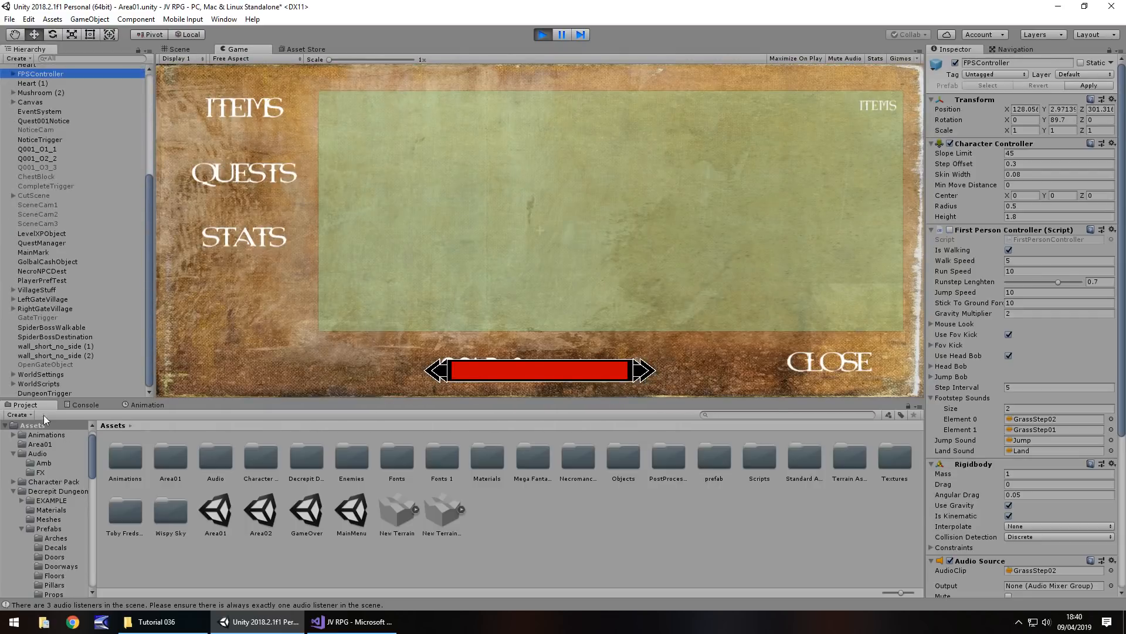
{"action": "left_click", "coordinate": [43, 393]}
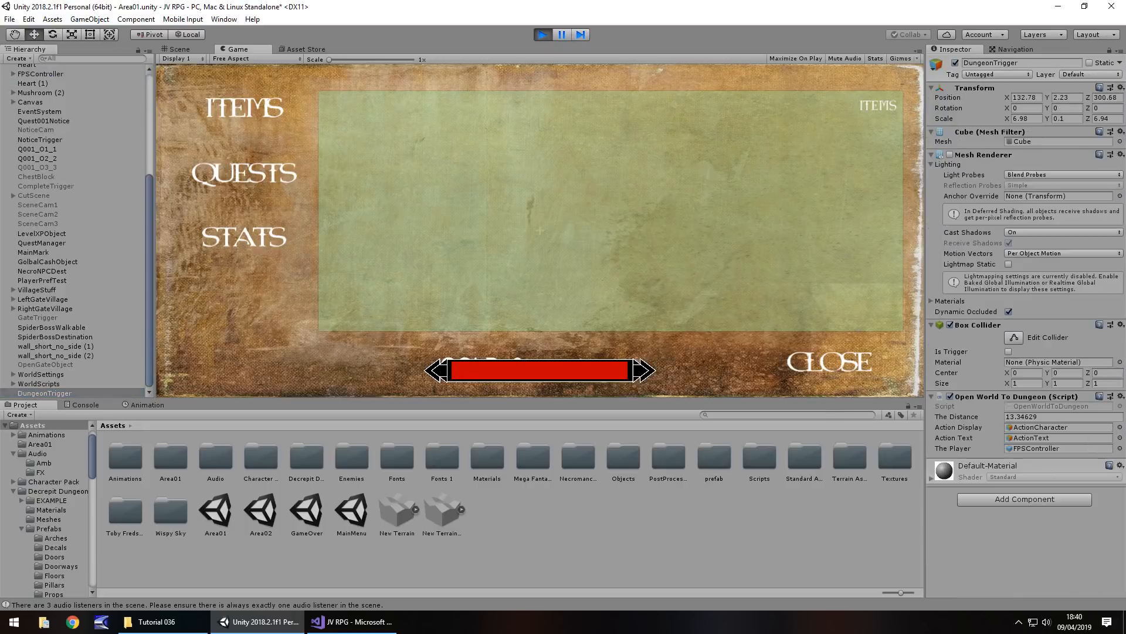
{"action": "key", "text": "Escape"}
{"action": "left_click", "coordinate": [518, 237]}
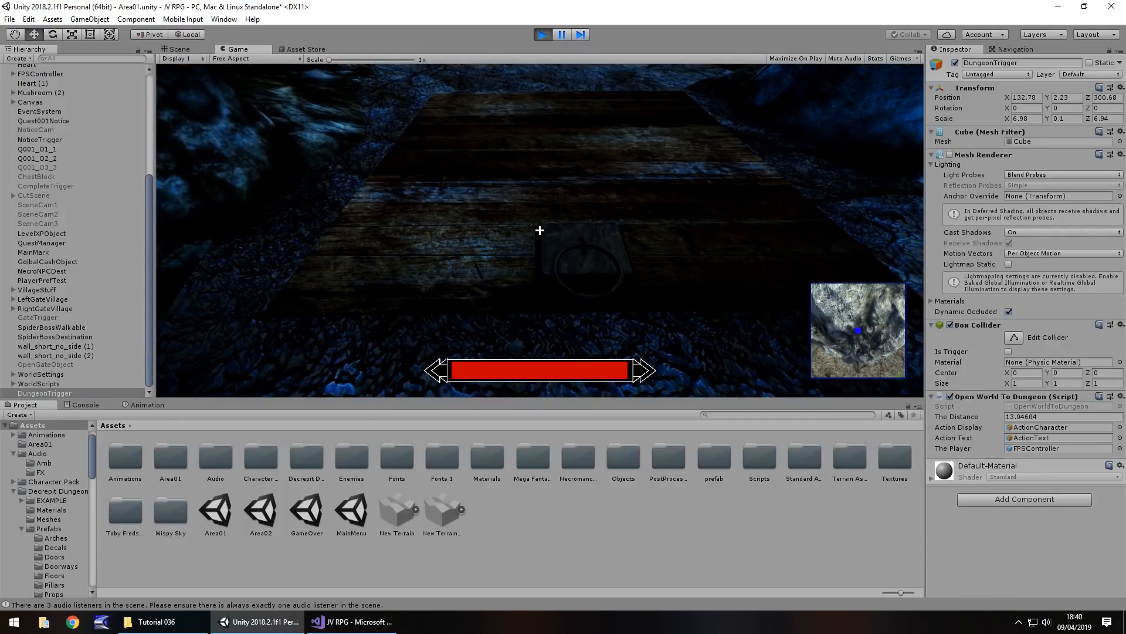
- Walk on and off the trapdoor while checking DungeonTrigger's The Distance value, and stop play mode
{"action": "key", "text": "w"}
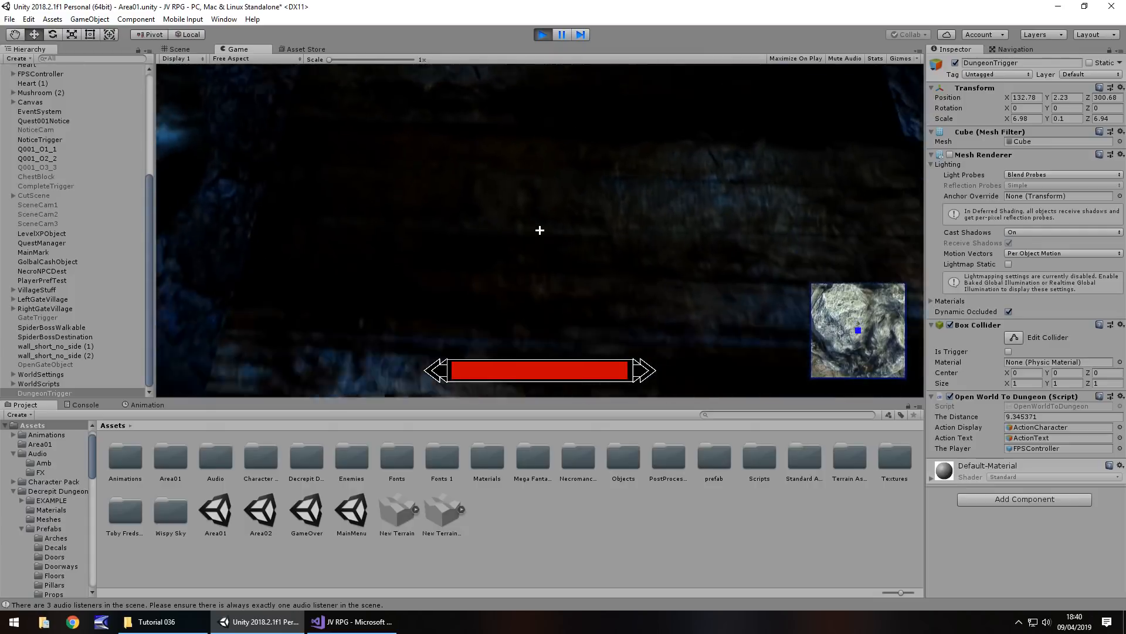
{"action": "key", "text": "s"}
{"action": "key", "text": "s"}
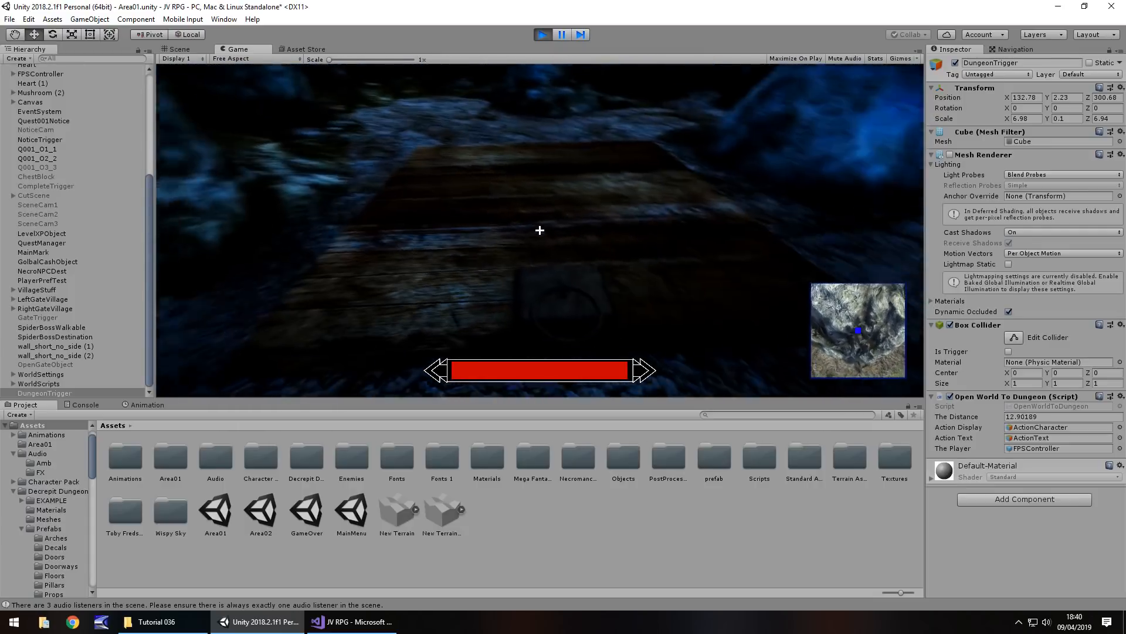
{"action": "key", "text": "w"}
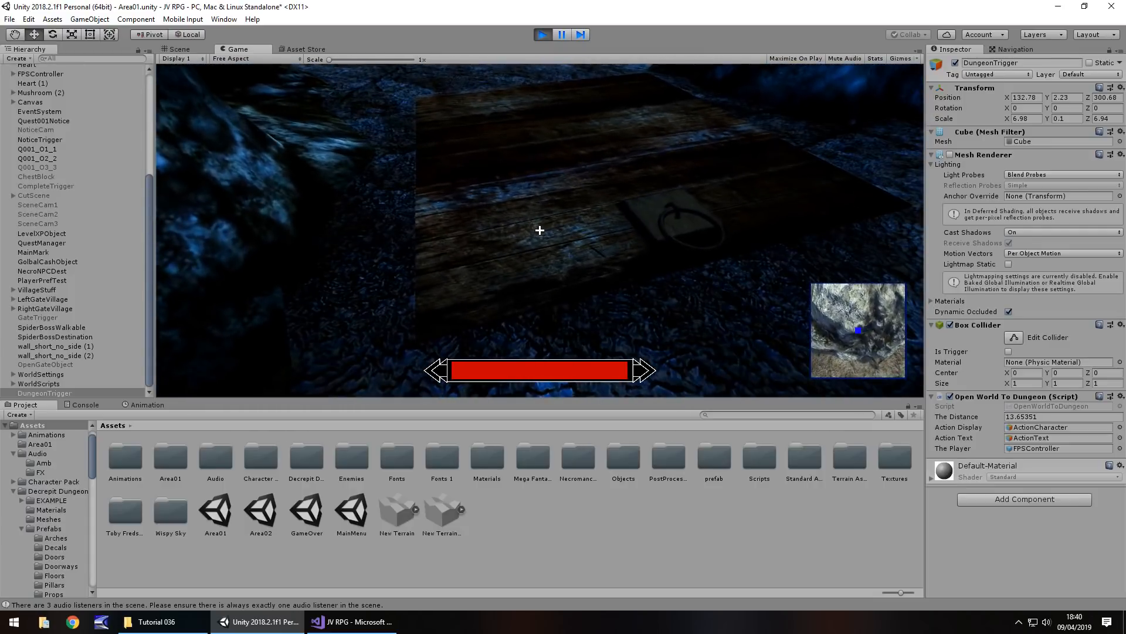
{"action": "key", "text": "ctrl+p"}
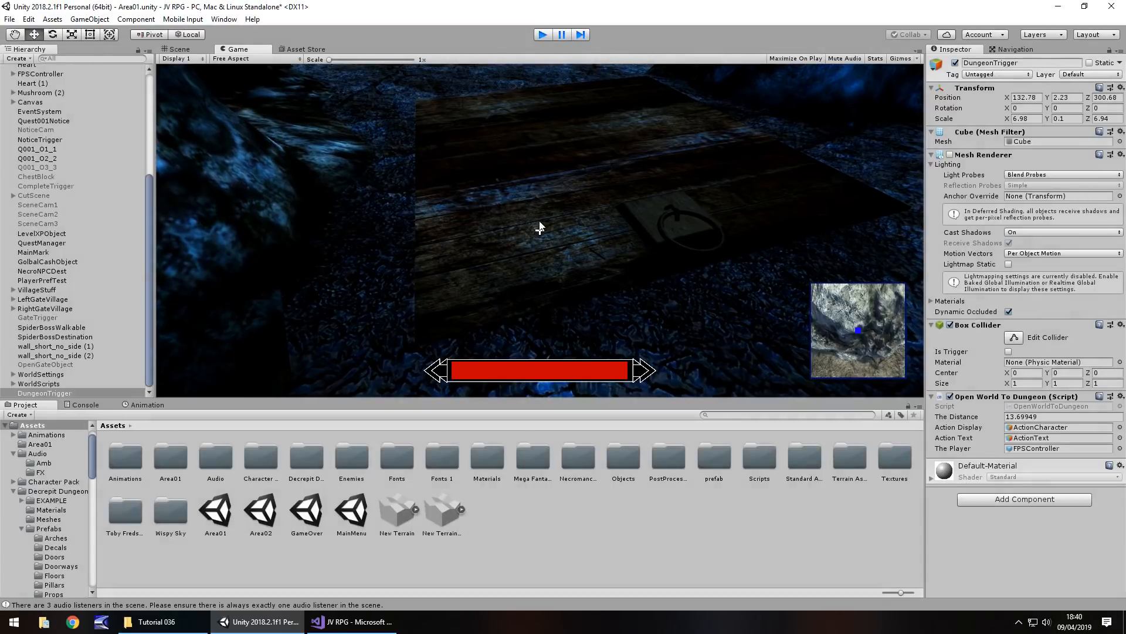
- Set the DungeonTrigger's Y scale to 4
{"action": "double_click", "coordinate": [61, 393]}
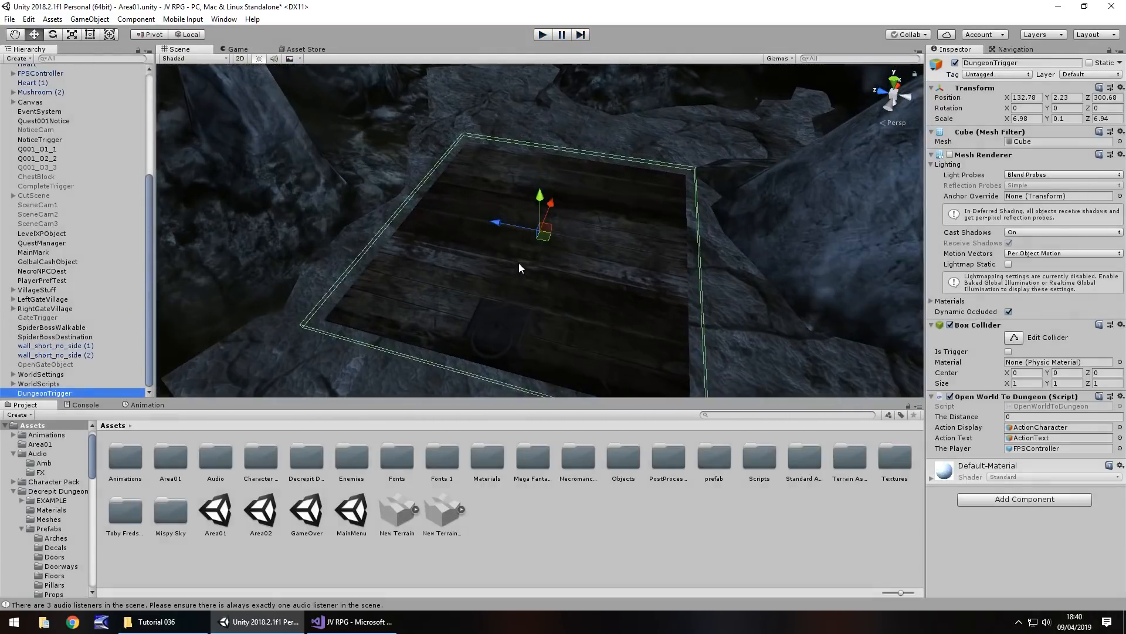
{"action": "right_click_drag", "start_coordinate": [521, 267], "coordinate": [503, 234]}
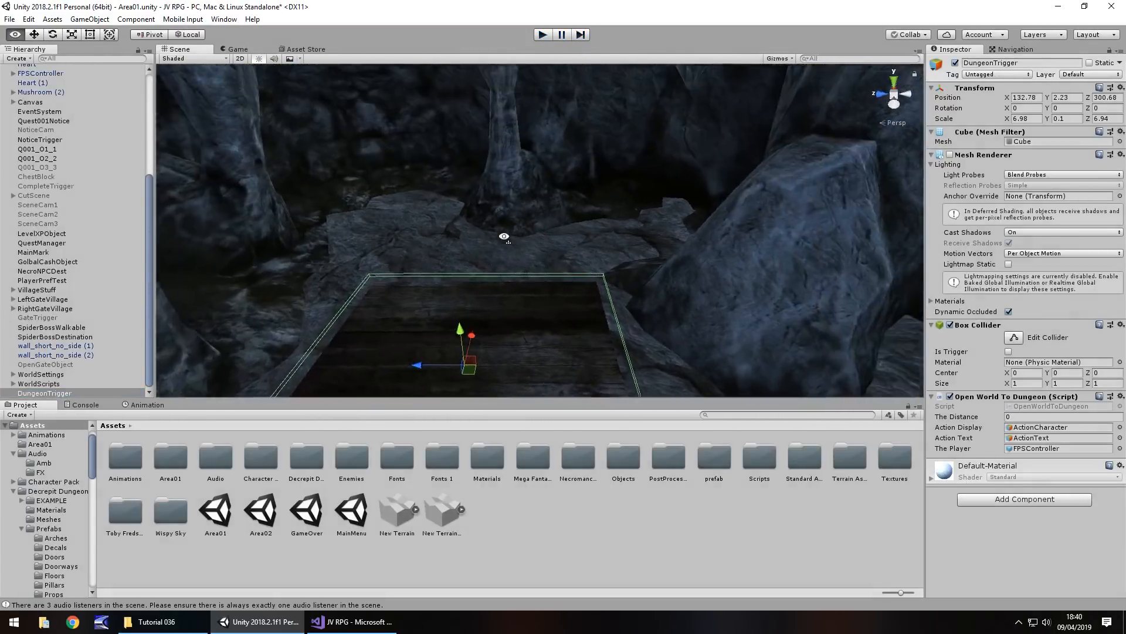
{"action": "middle_click_drag", "start_coordinate": [417, 269], "coordinate": [415, 203]}
{"action": "left_click", "coordinate": [1059, 118]}
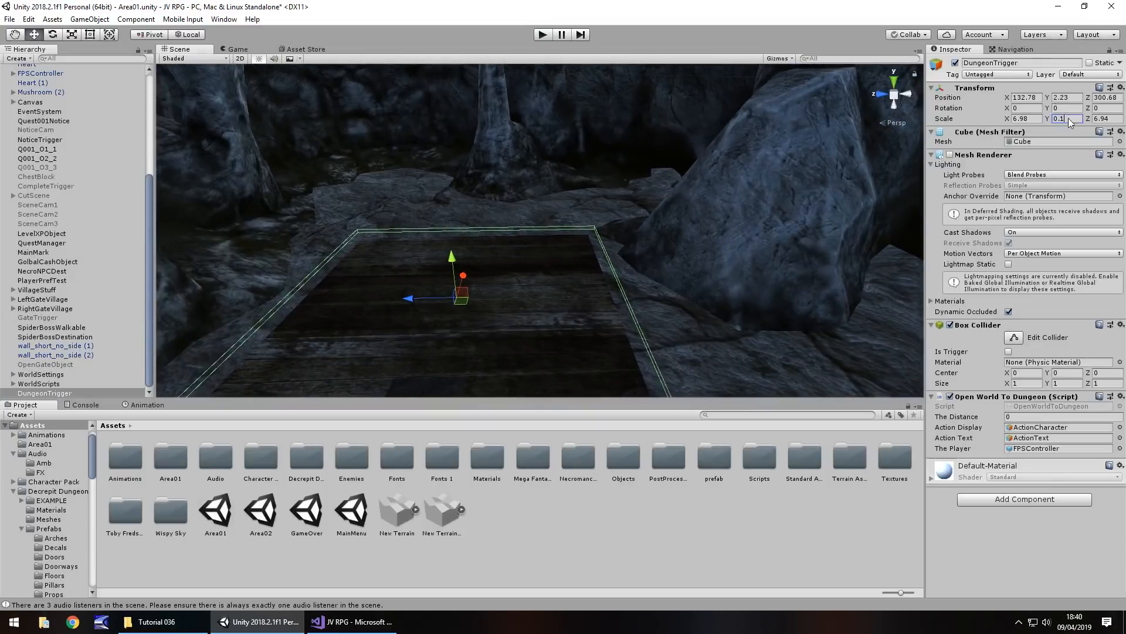
{"action": "type", "text": "4"}
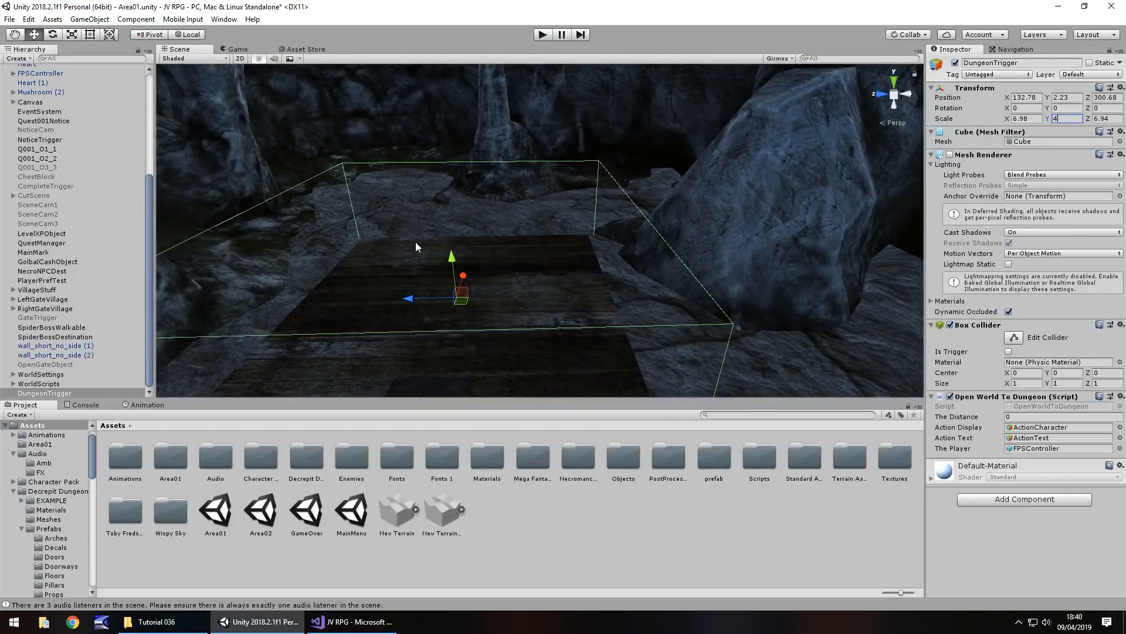
- Raise the DungeonTrigger to a Y position of about 4.03 so its box stands above the trapdoor
{"action": "left_click_drag", "start_coordinate": [456, 262], "coordinate": [442, 191]}
{"action": "right_click_drag", "start_coordinate": [721, 207], "coordinate": [634, 227]}
{"action": "key", "text": "f"}
{"action": "scroll", "coordinate": [470, 319], "scroll_direction": "down", "scroll_amount": 5}
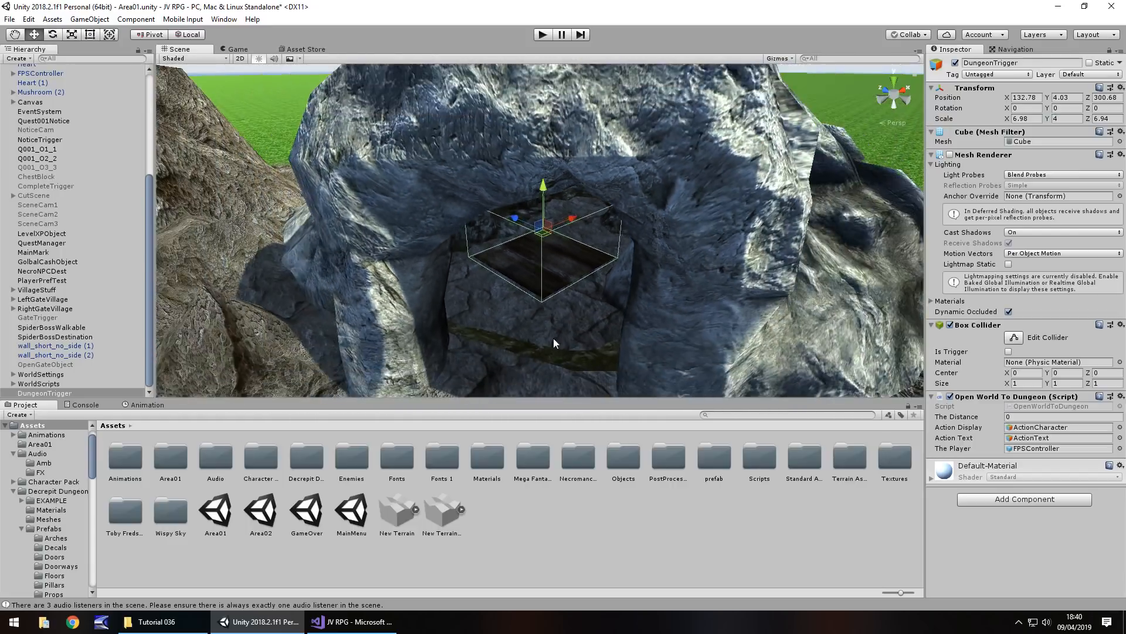
{"action": "scroll", "coordinate": [558, 336], "scroll_direction": "up", "scroll_amount": 2}
{"action": "scroll", "coordinate": [559, 336], "scroll_direction": "up", "scroll_amount": 6}
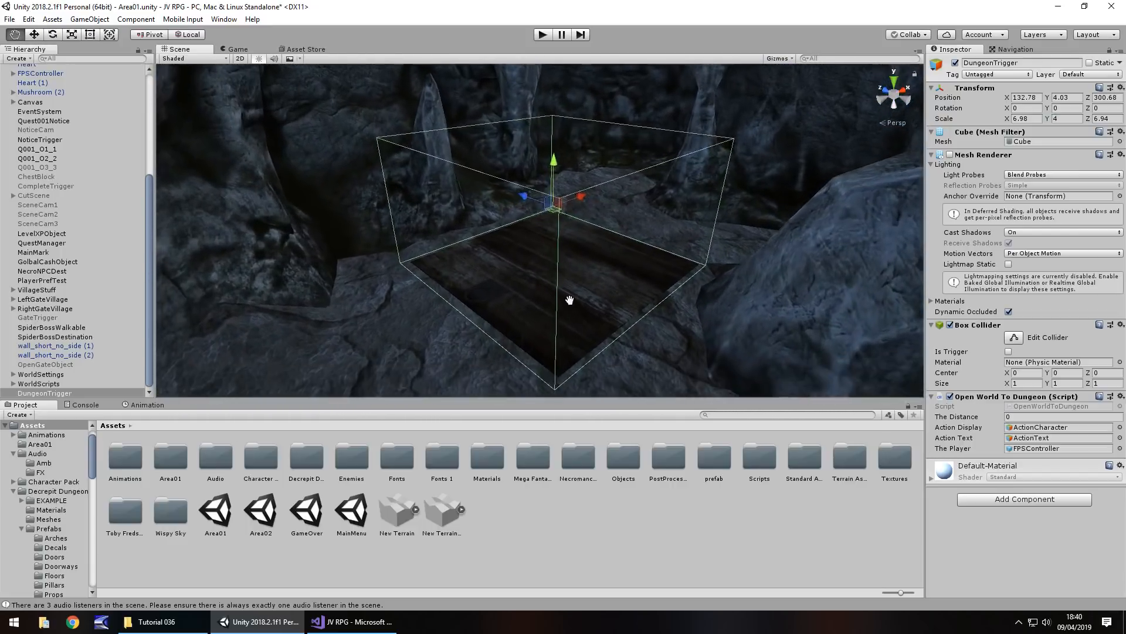
- Playtest the trapdoor by walking into the cave and entering the dungeon, and stop play mode
{"action": "left_click", "coordinate": [542, 34]}
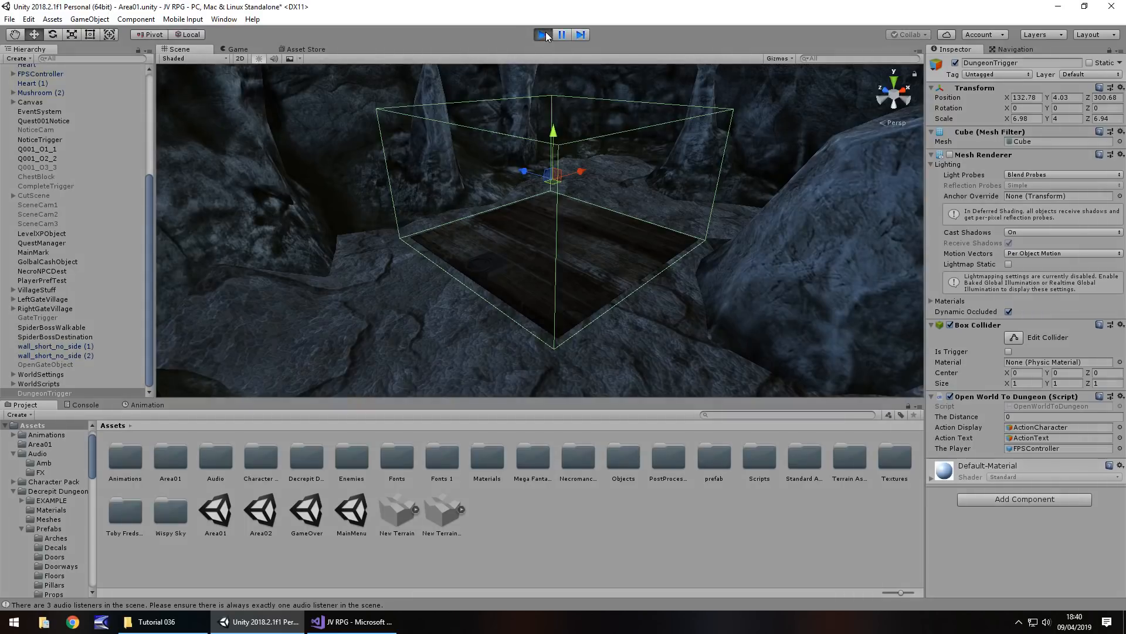
{"action": "key", "text": "w"}
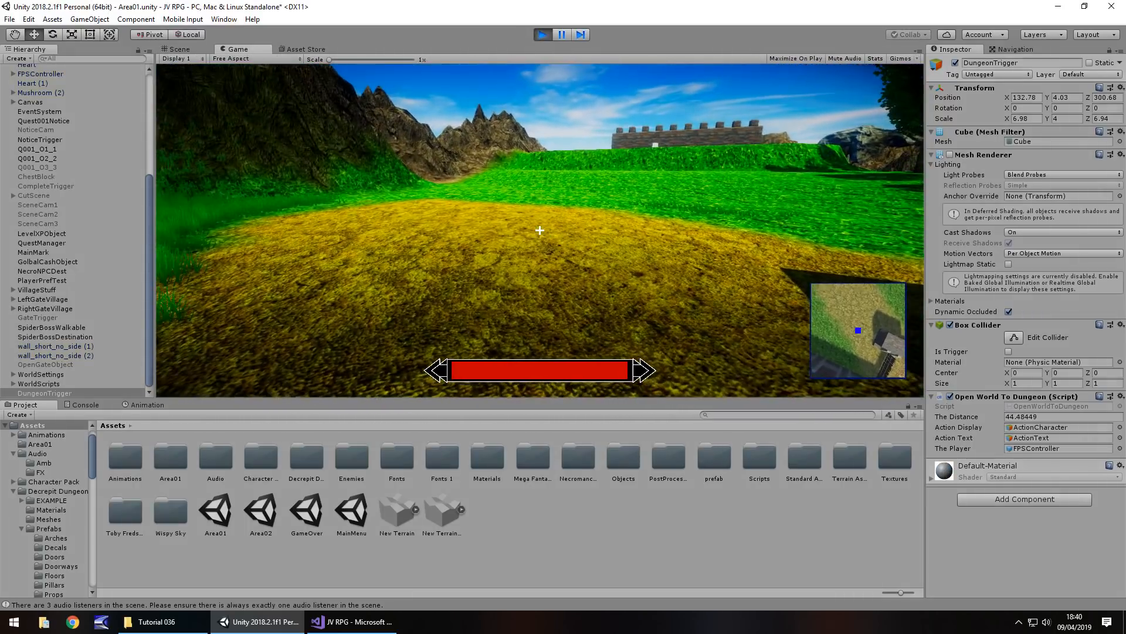
{"action": "key", "text": "w"}
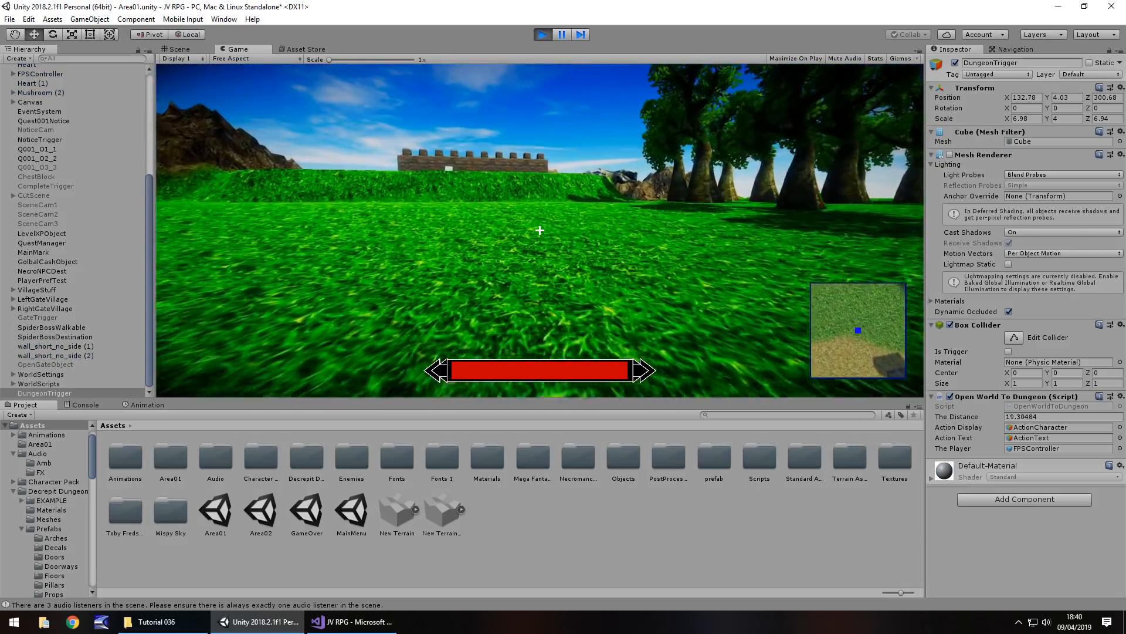
{"action": "key", "text": "w"}
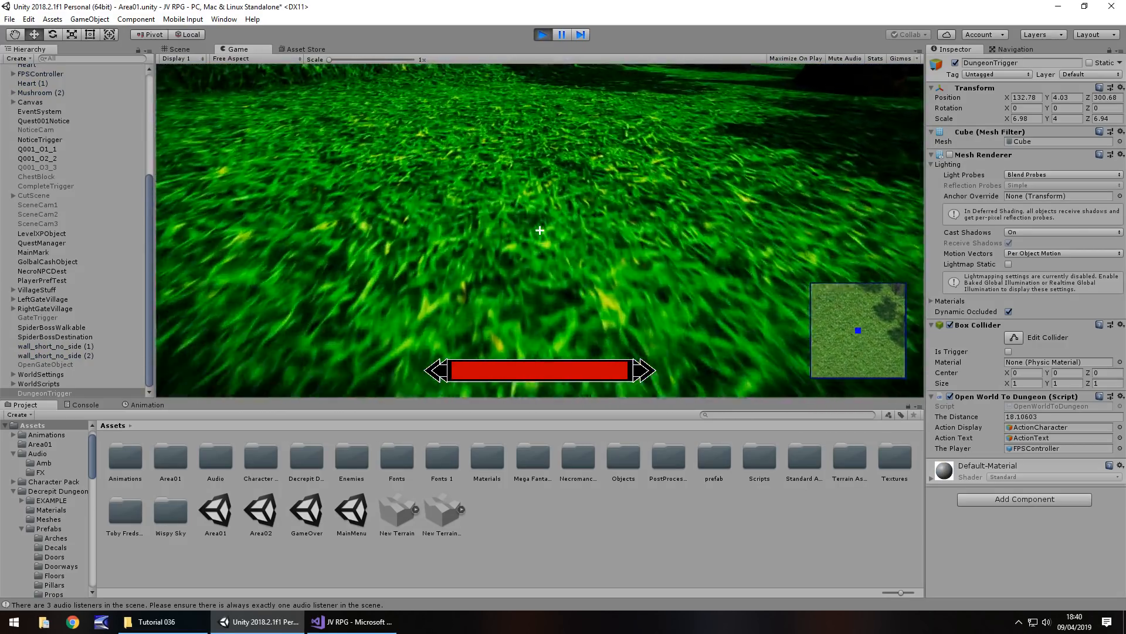
{"action": "key", "text": "w"}
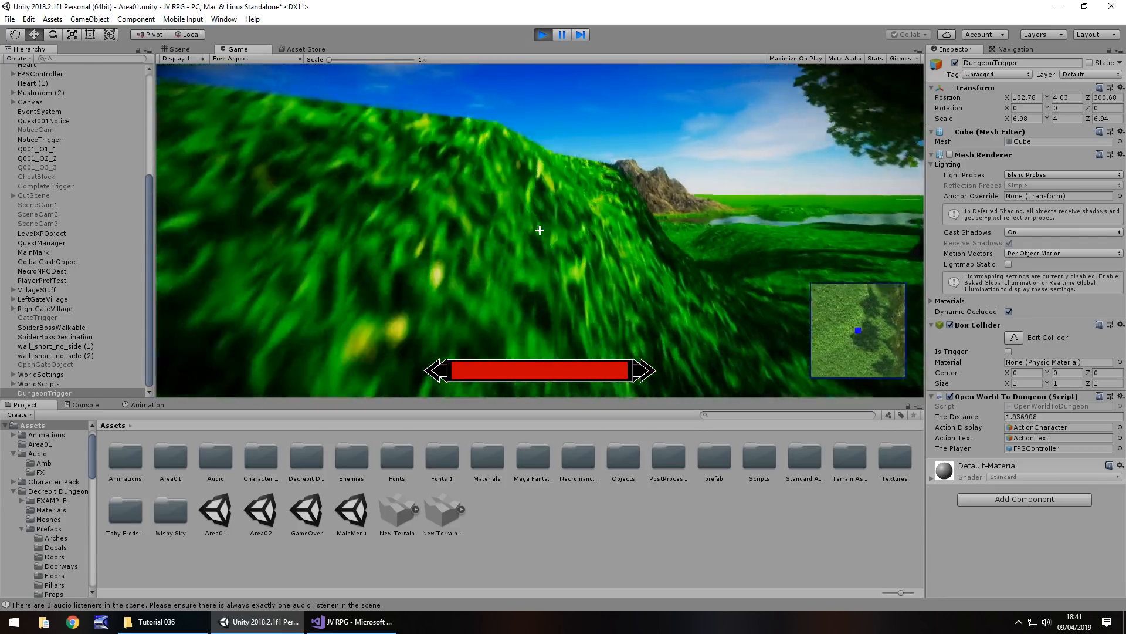
{"action": "key", "text": "w"}
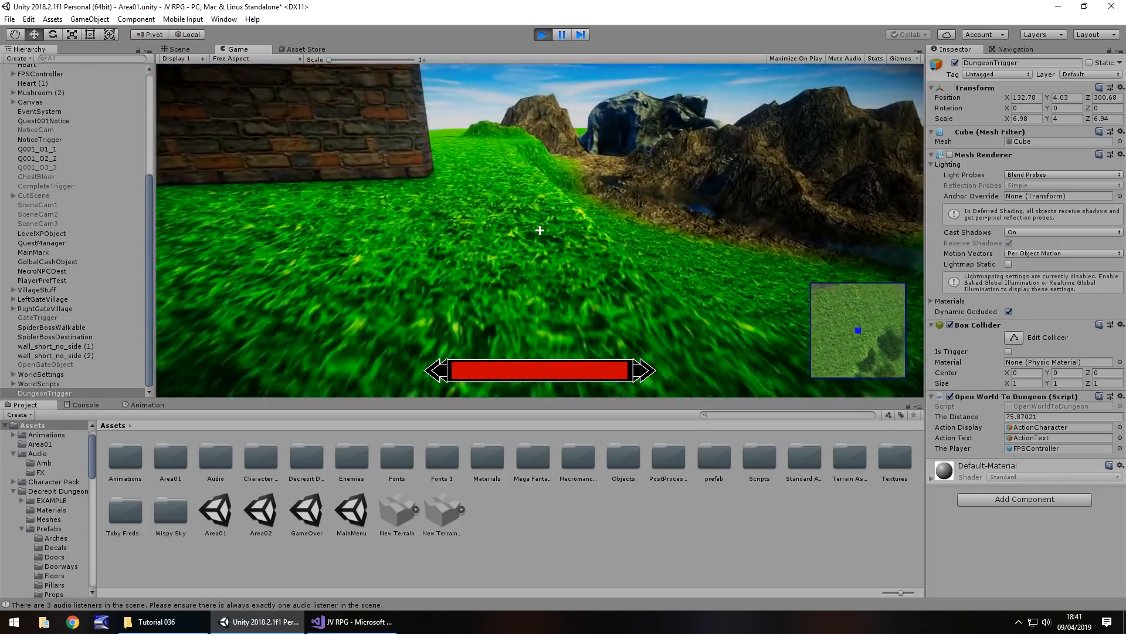
{"action": "key", "text": "w"}
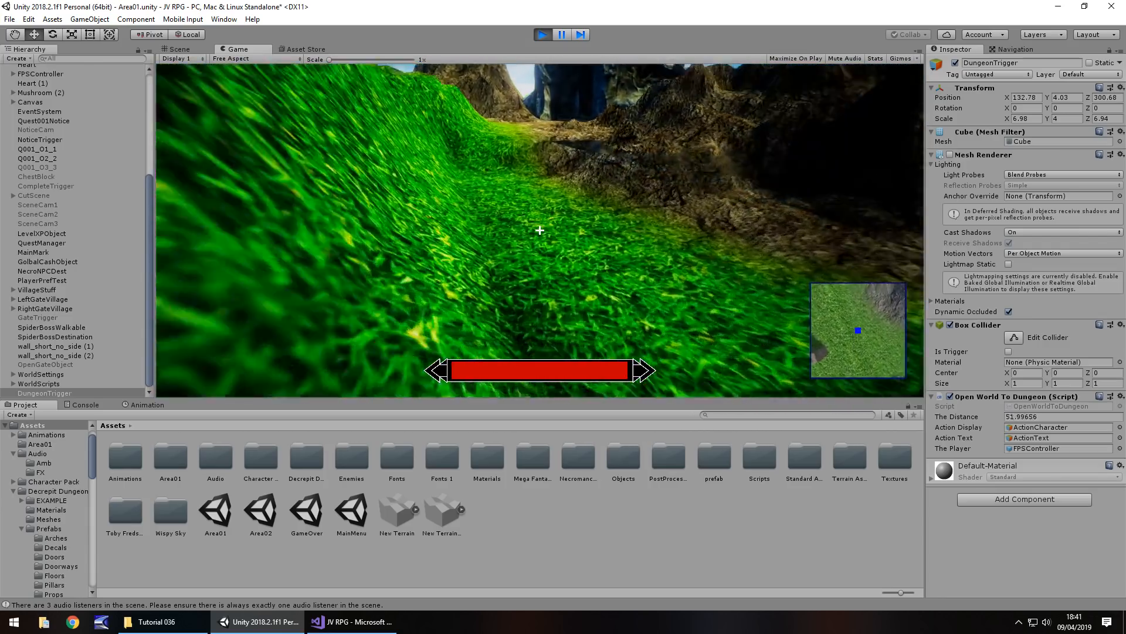
{"action": "key", "text": "w"}
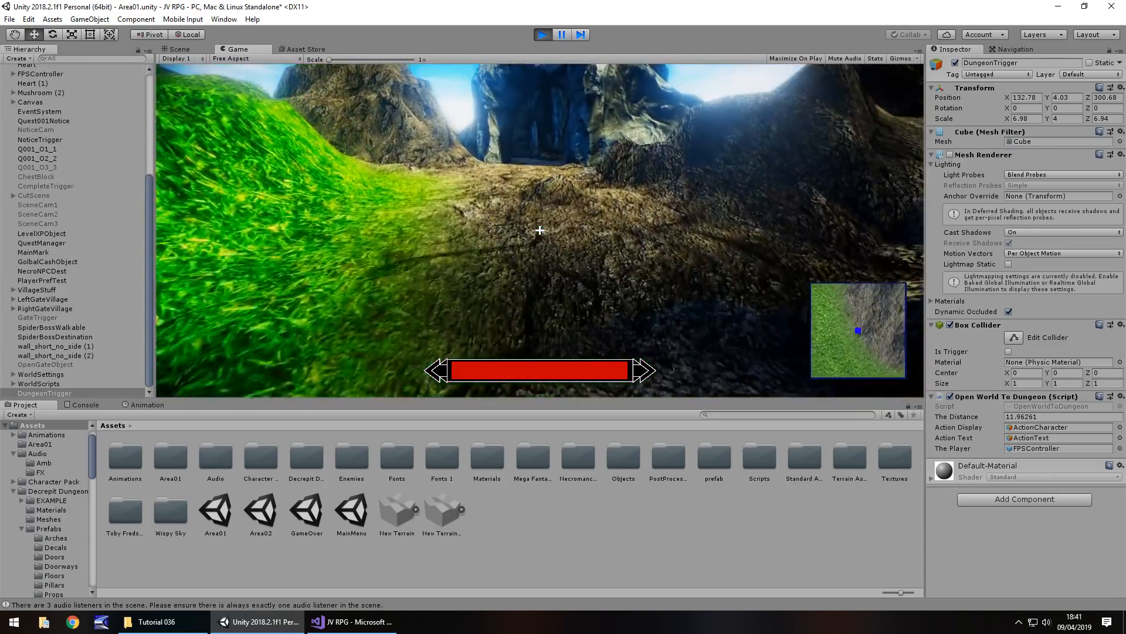
{"action": "key", "text": "w"}
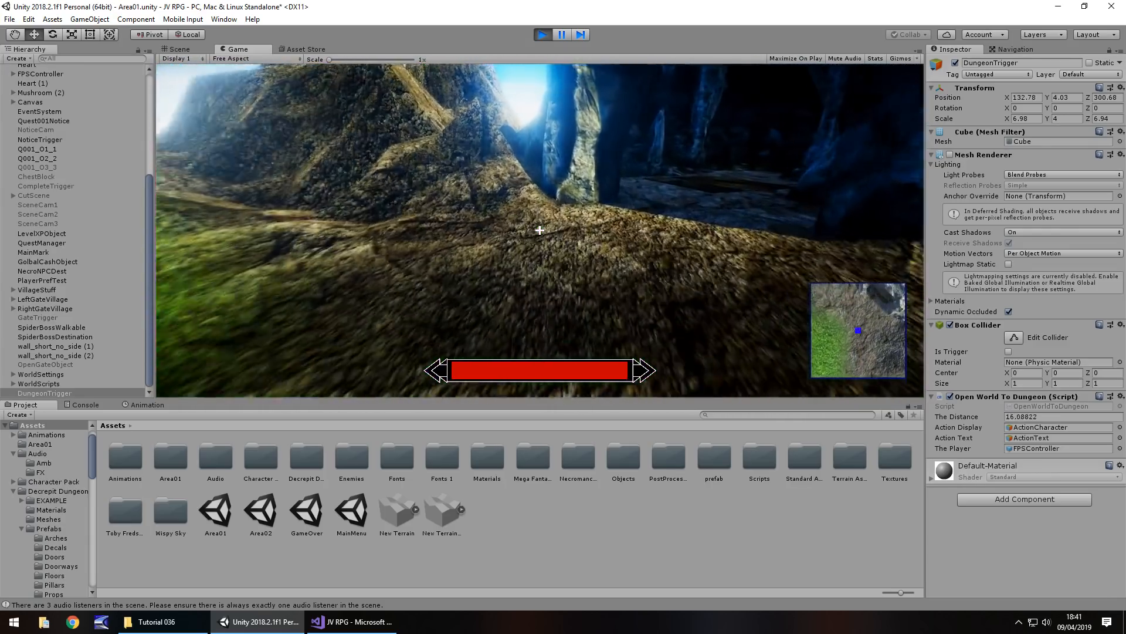
{"action": "key", "text": "w"}
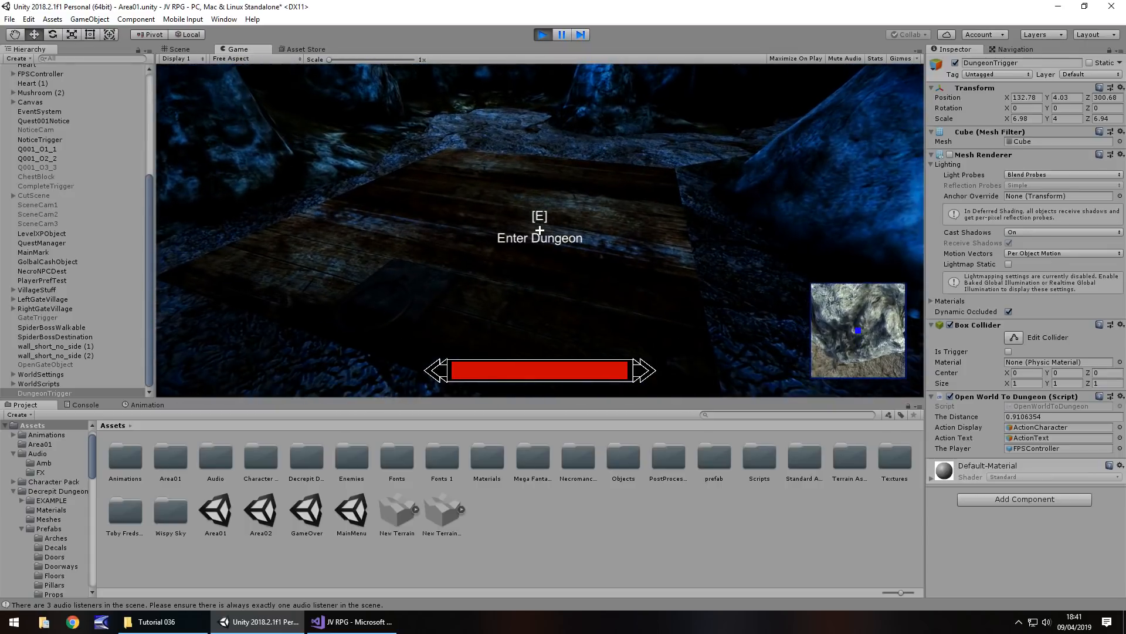
{"action": "key", "text": "e"}
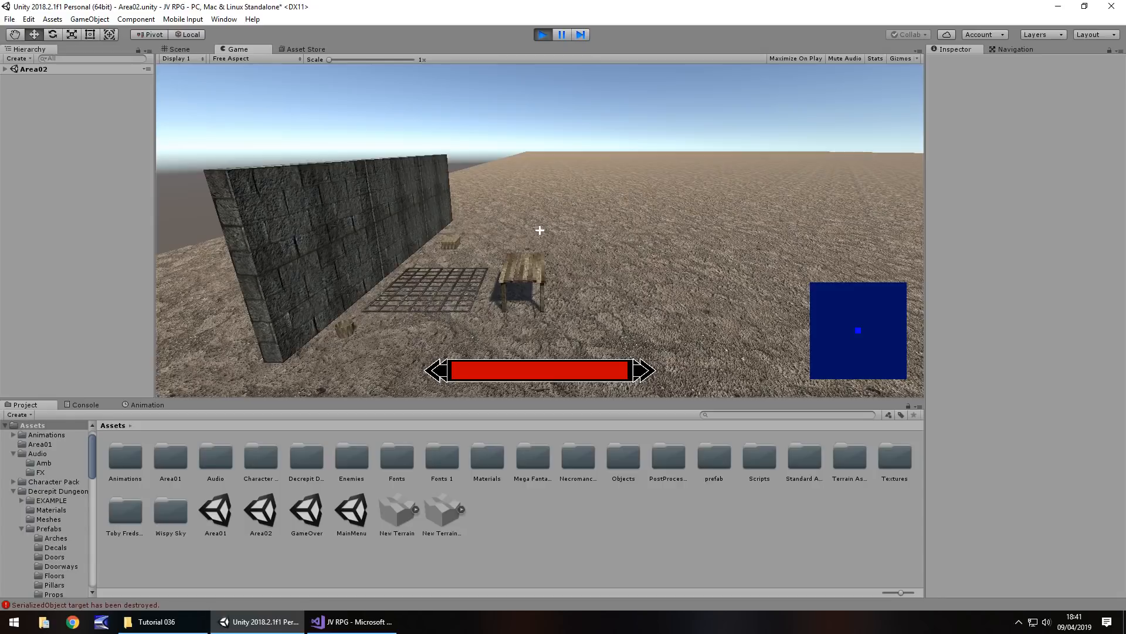
{"action": "key", "text": "ctrl+p"}
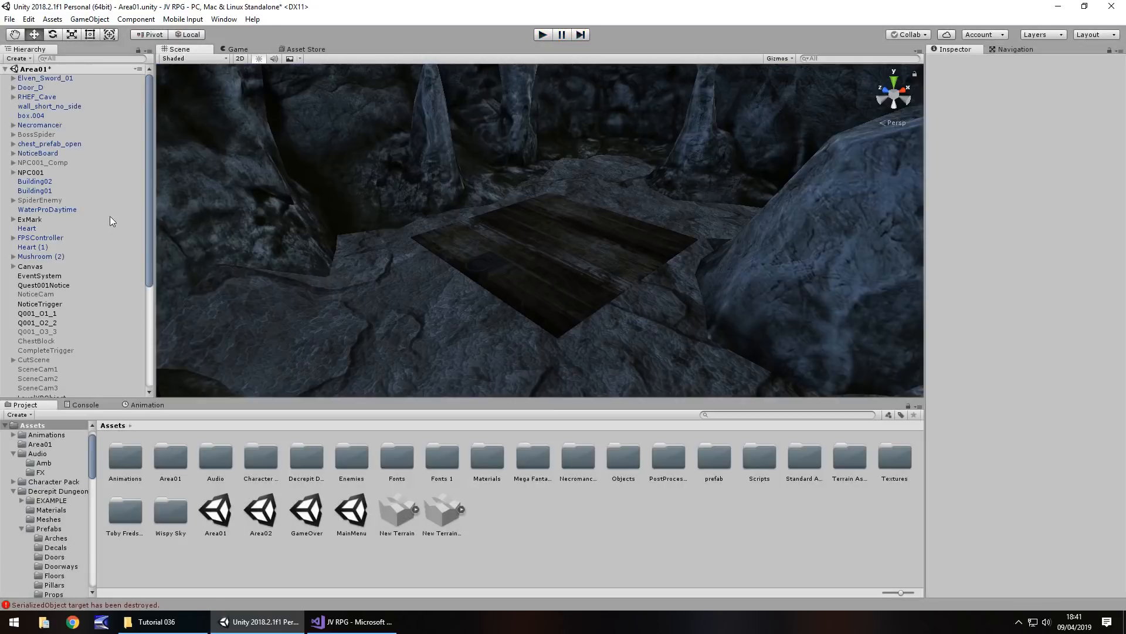
- Copy the FPSController from Area01 and paste it into the Area02 scene, saving Area01's changes when switching
{"action": "left_click", "coordinate": [38, 237]}
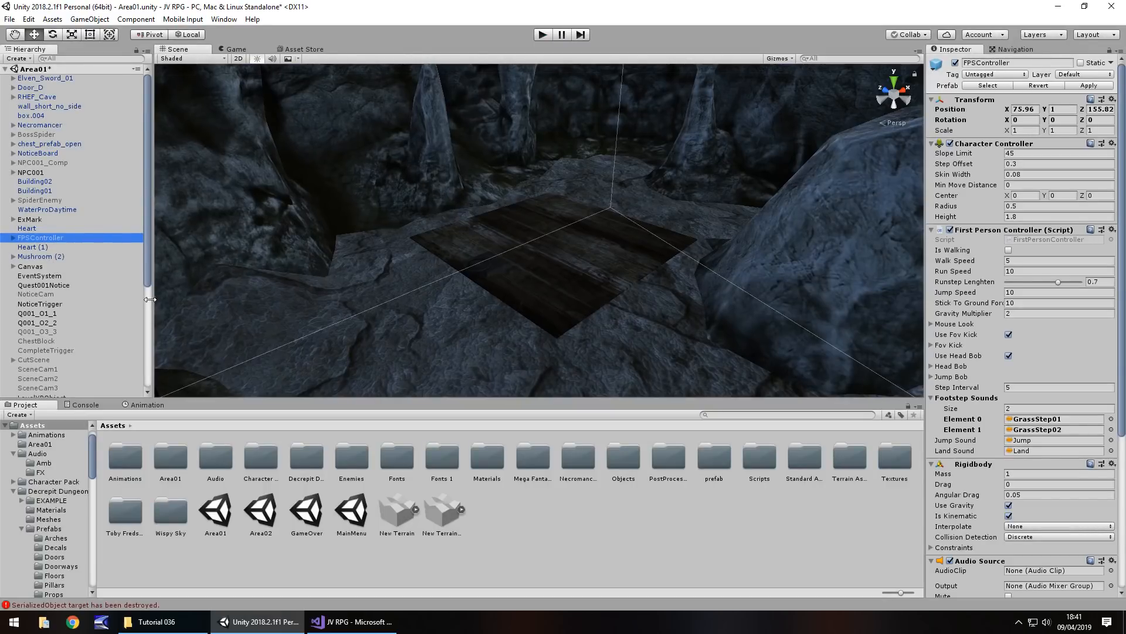
{"action": "left_click_drag", "start_coordinate": [150, 274], "coordinate": [148, 392]}
{"action": "left_click", "coordinate": [51, 393]}
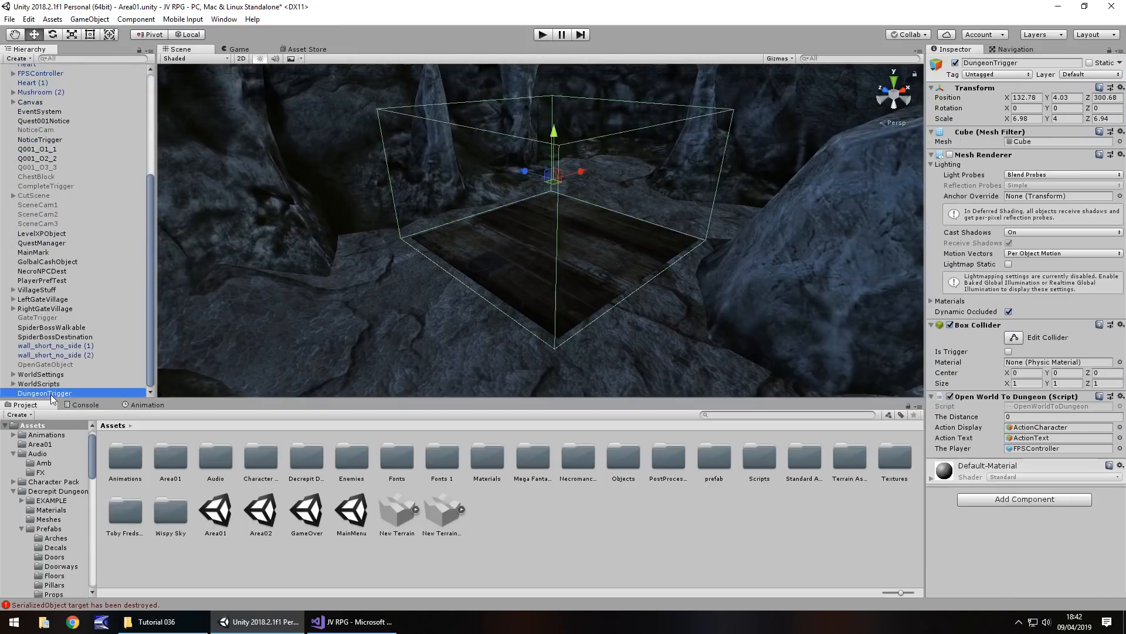
{"action": "double_click", "coordinate": [261, 511]}
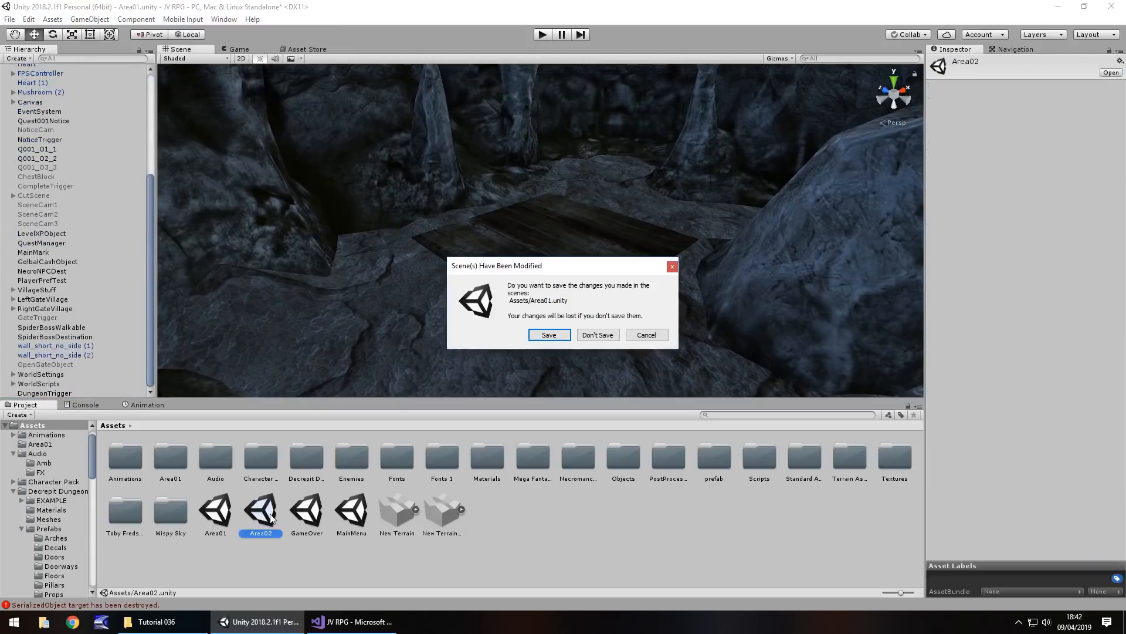
{"action": "left_click", "coordinate": [549, 335]}
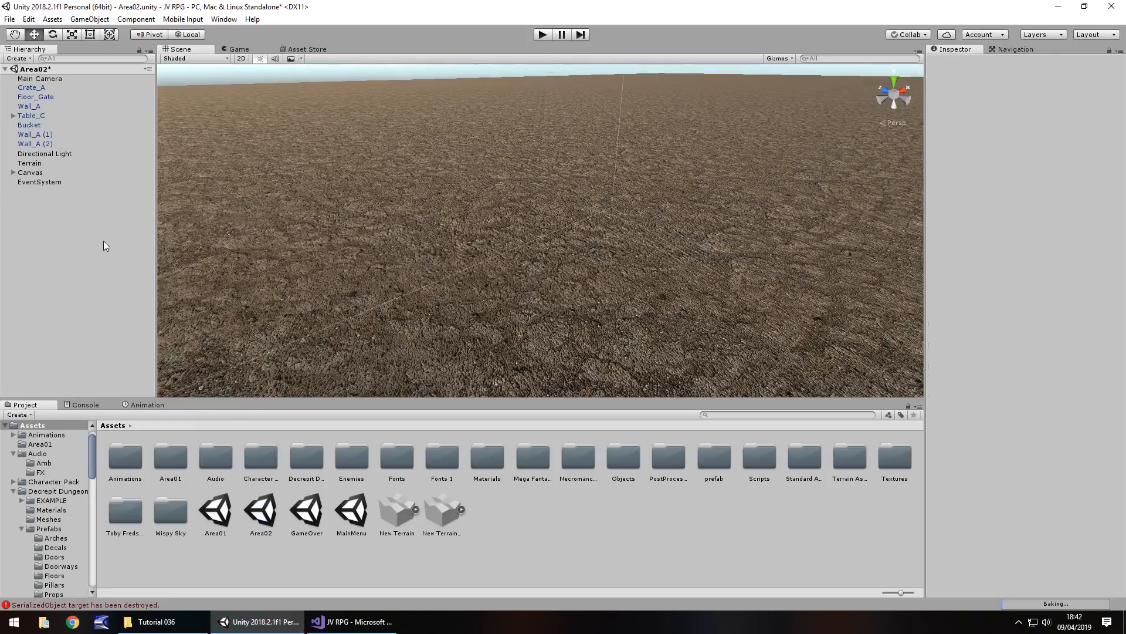
{"action": "key", "text": "ctrl+v"}
- Move the FPSController across the Area02 terrain to about X 21.3, Z 24.2, near the walls
{"action": "right_click_drag", "start_coordinate": [233, 229], "coordinate": [979, 178]}
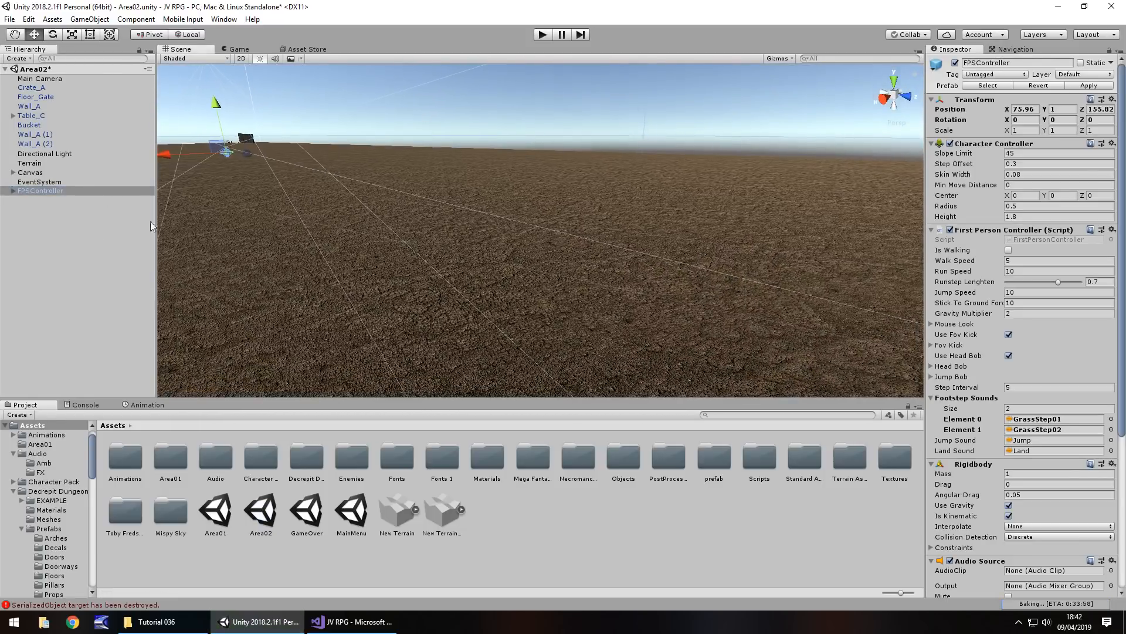
{"action": "scroll", "coordinate": [309, 168], "scroll_direction": "down", "scroll_amount": 6}
{"action": "middle_click_drag", "start_coordinate": [295, 158], "coordinate": [330, 414]}
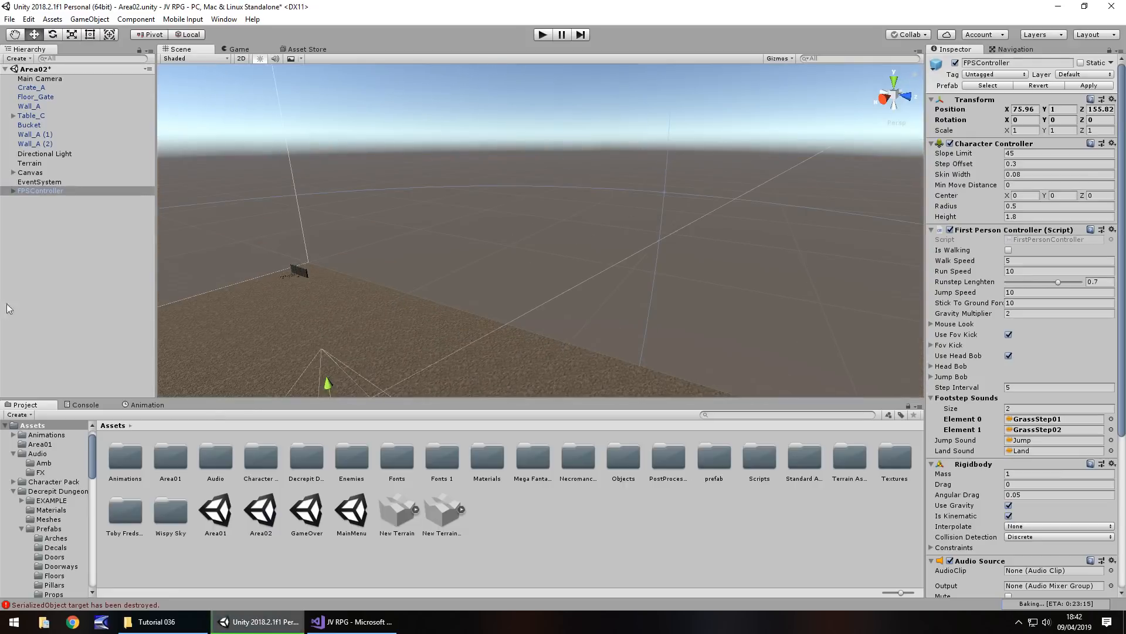
{"action": "right_click_drag", "start_coordinate": [312, 219], "coordinate": [375, 307]}
{"action": "left_click_drag", "start_coordinate": [335, 277], "coordinate": [33, 163]}
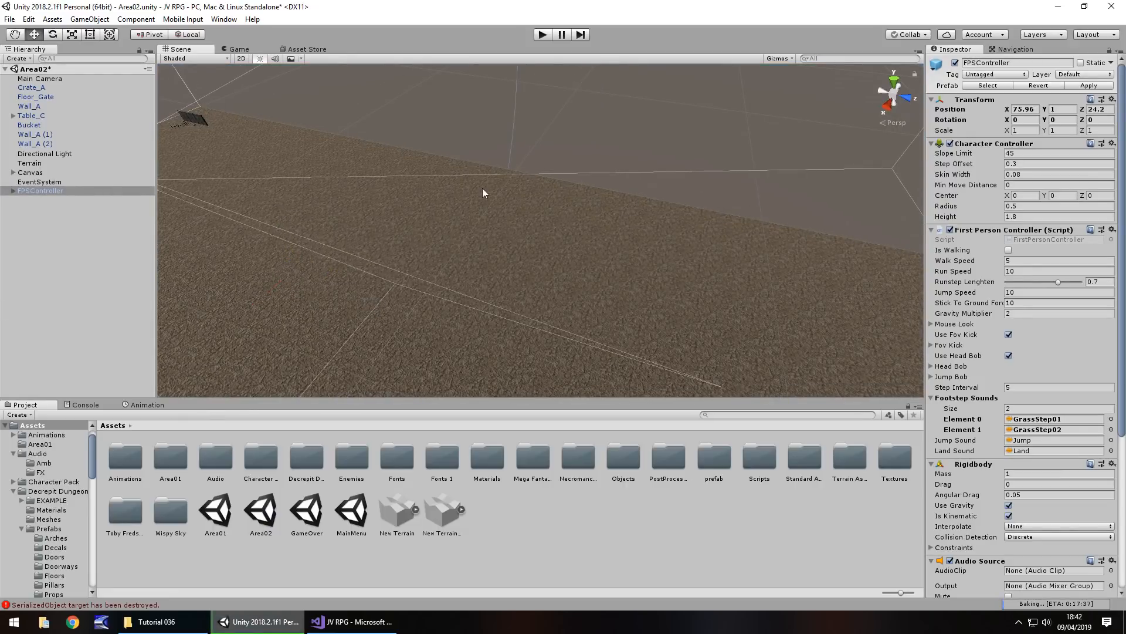
{"action": "right_click_drag", "start_coordinate": [482, 188], "coordinate": [324, 176]}
{"action": "left_click_drag", "start_coordinate": [427, 128], "coordinate": [508, 116]}
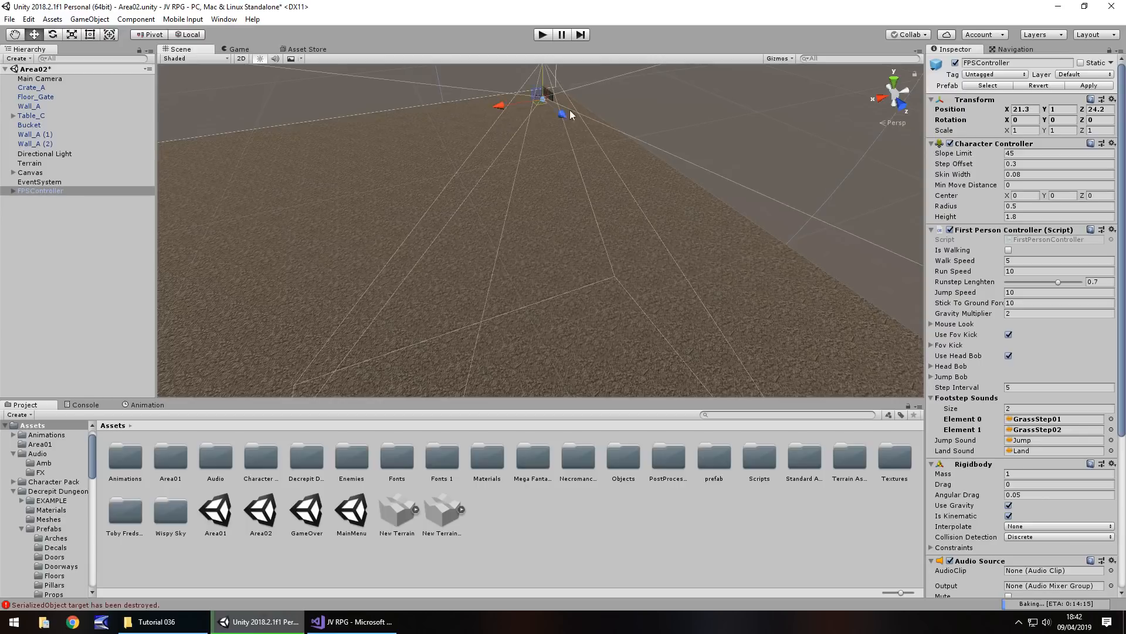
- Shift the FPSController along Z to about 9.87, beside the table and floor gate
{"action": "double_click", "coordinate": [48, 189]}
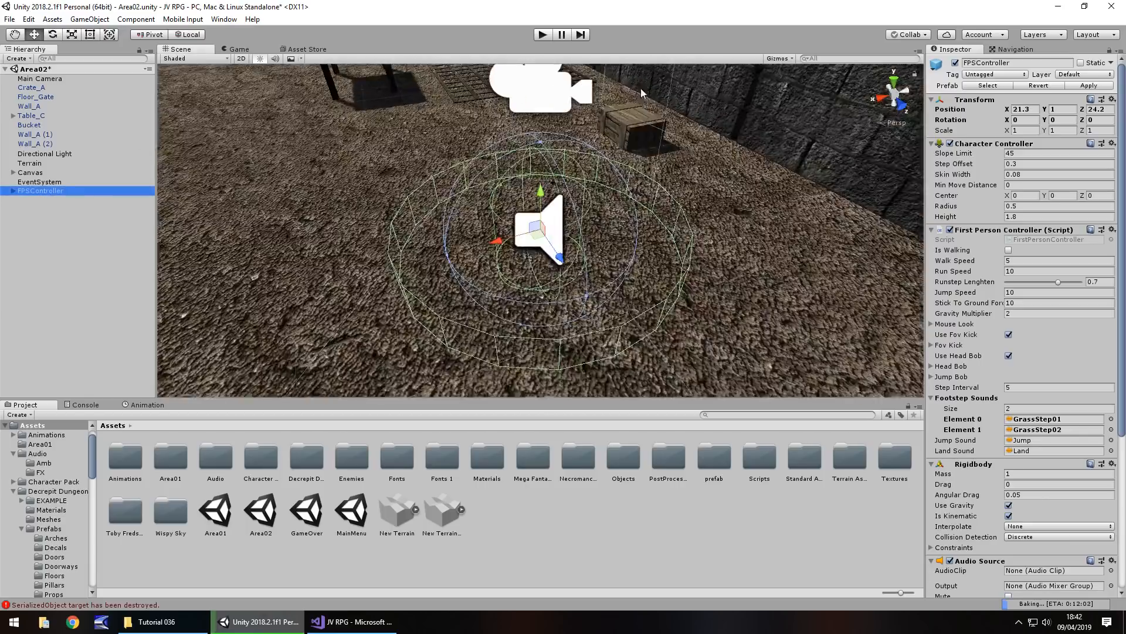
{"action": "scroll", "coordinate": [586, 119], "scroll_direction": "down", "scroll_amount": 8}
{"action": "middle_click_drag", "start_coordinate": [575, 243], "coordinate": [907, 243]}
{"action": "left_click_drag", "start_coordinate": [884, 268], "coordinate": [405, 251]}
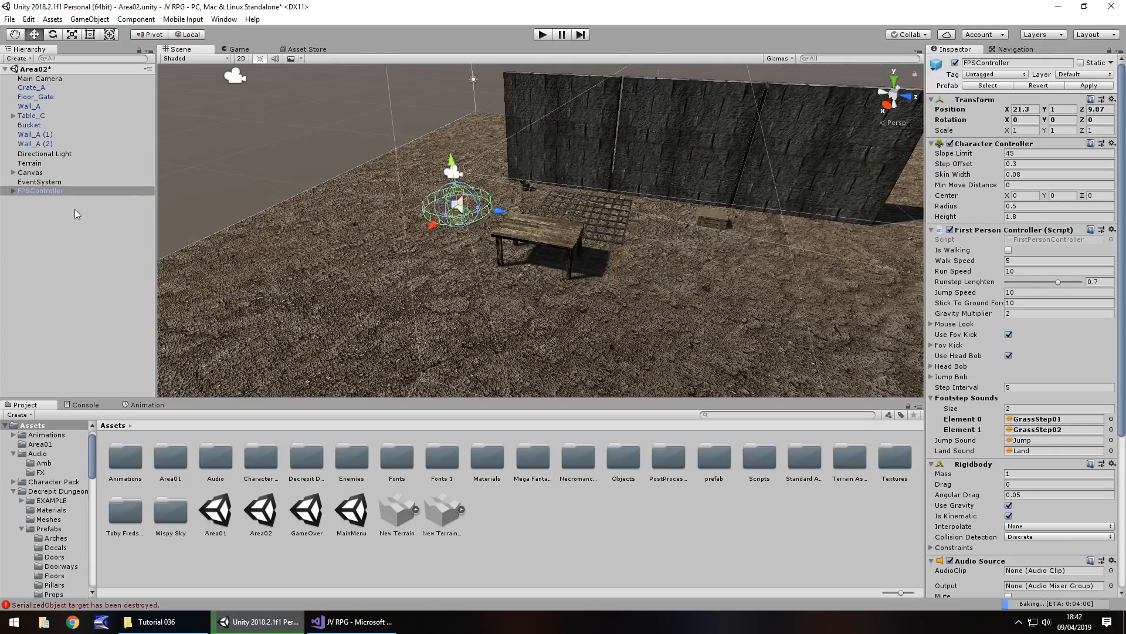
- Disable the Main Camera in Area02, save the scene and reopen Area01
{"action": "left_click", "coordinate": [28, 79]}
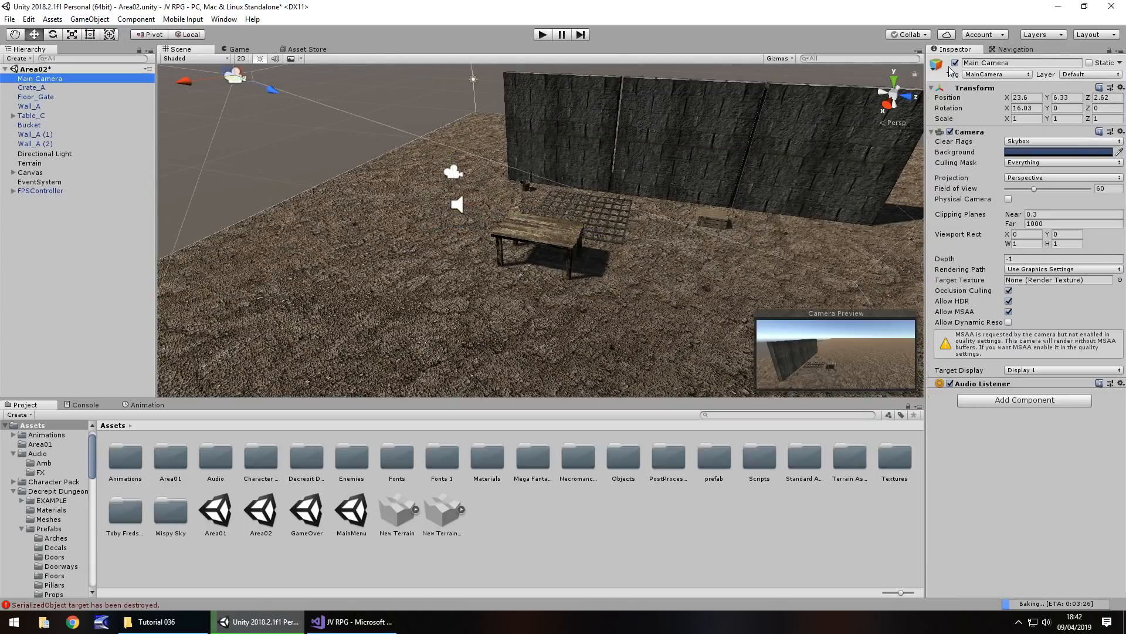
{"action": "left_click", "coordinate": [955, 63]}
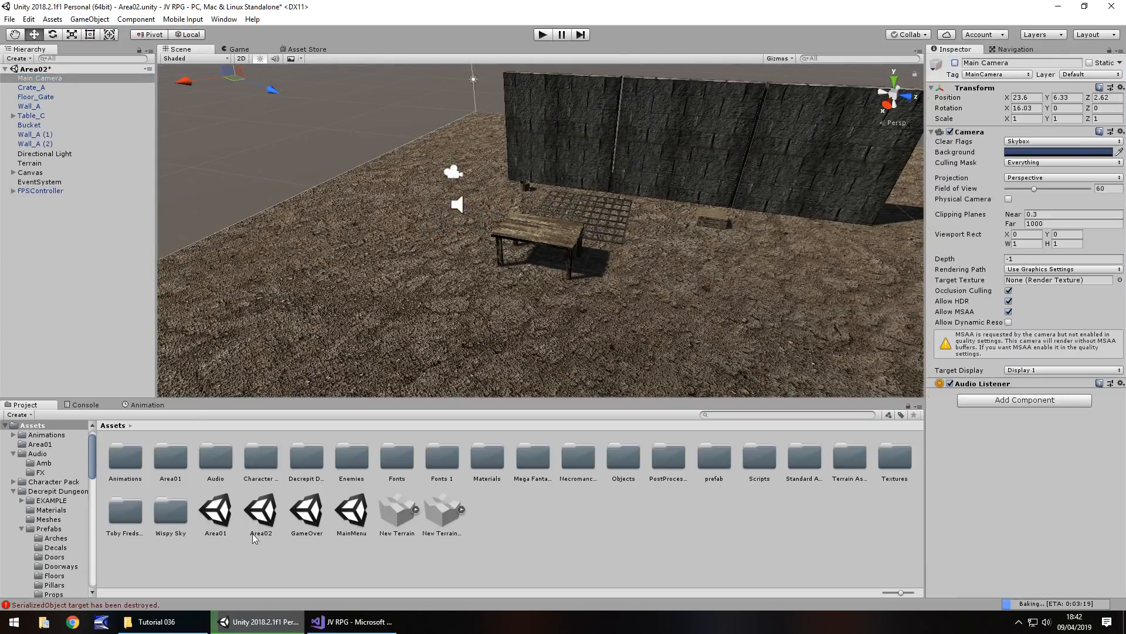
{"action": "key", "text": "ctrl+s"}
{"action": "double_click", "coordinate": [217, 512]}
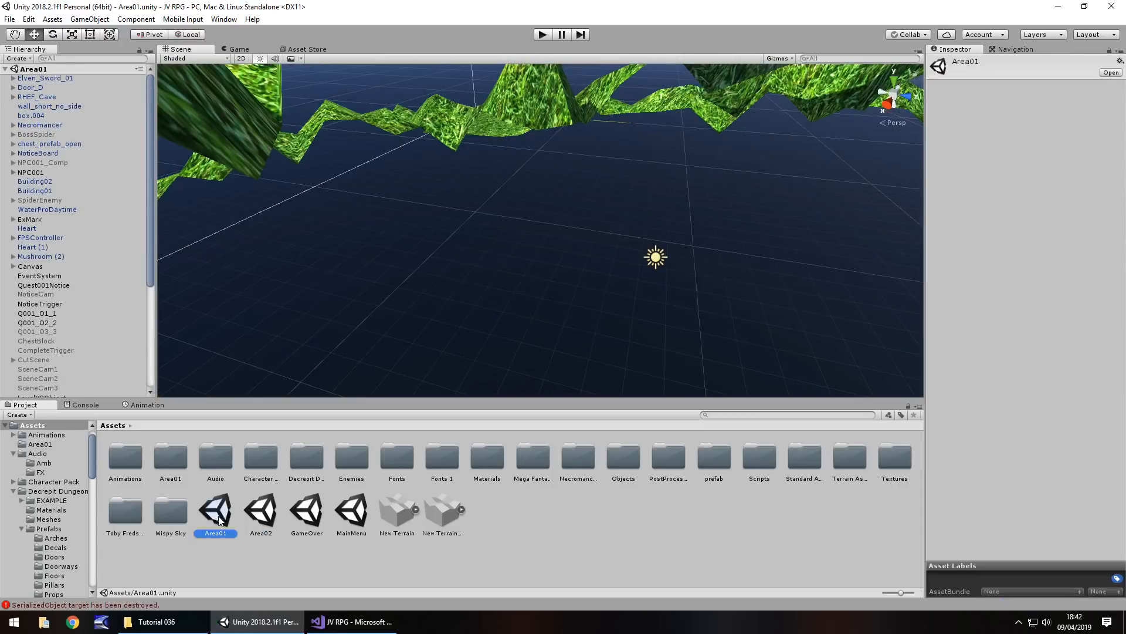
- Start play mode, walk across the field to the cave trapdoor and enter the dungeon
{"action": "left_click", "coordinate": [542, 39]}
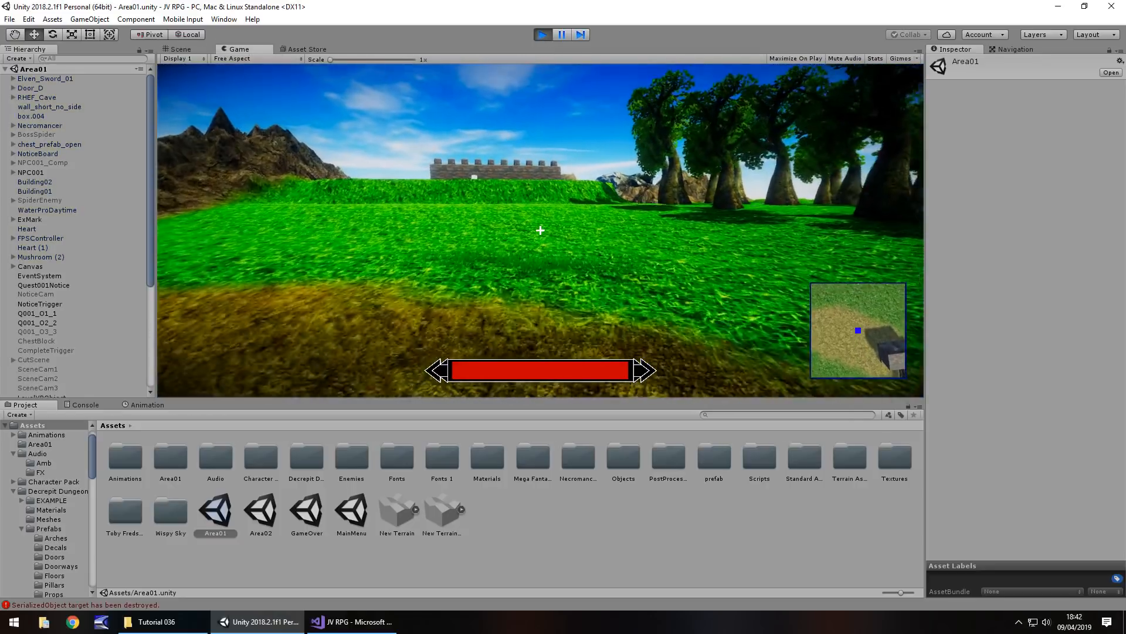
{"action": "key", "text": "w"}
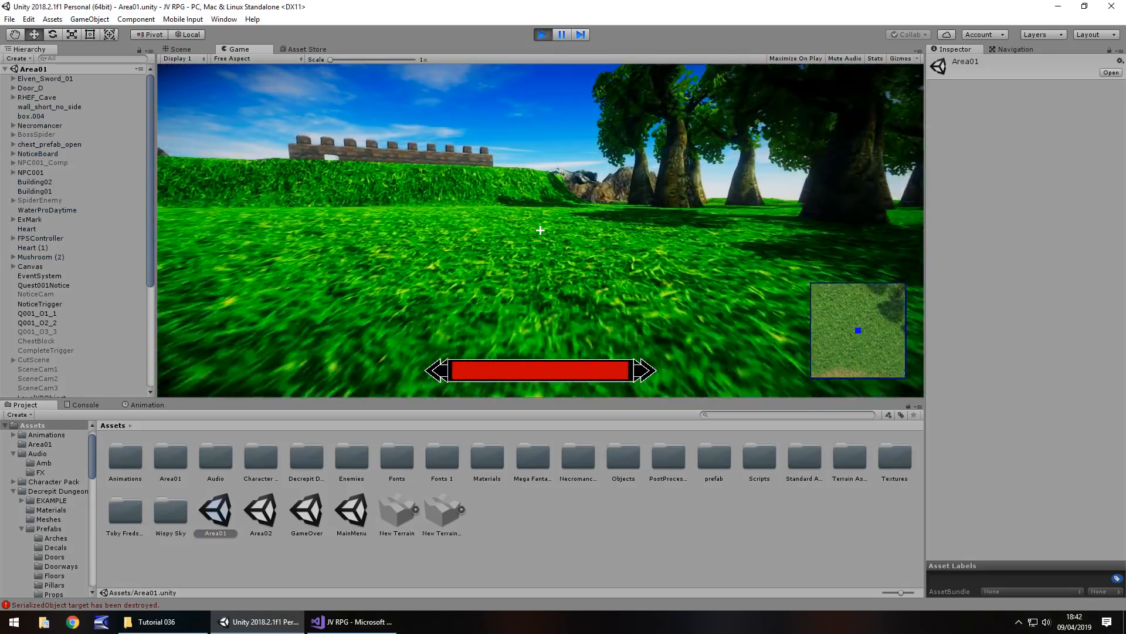
{"action": "key", "text": "w"}
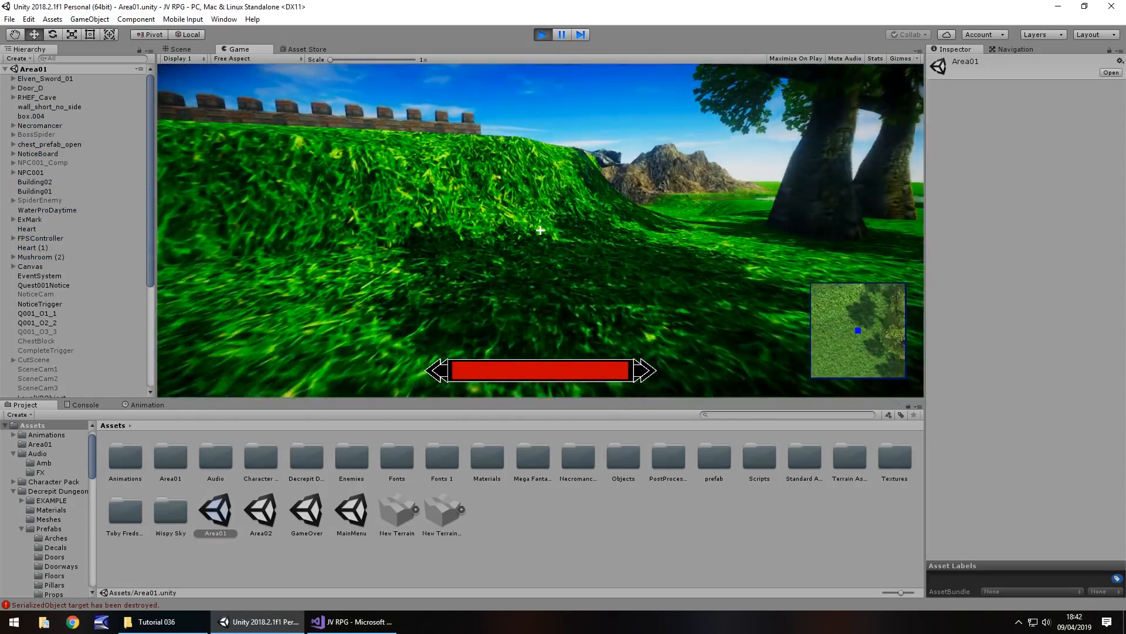
{"action": "key", "text": "w"}
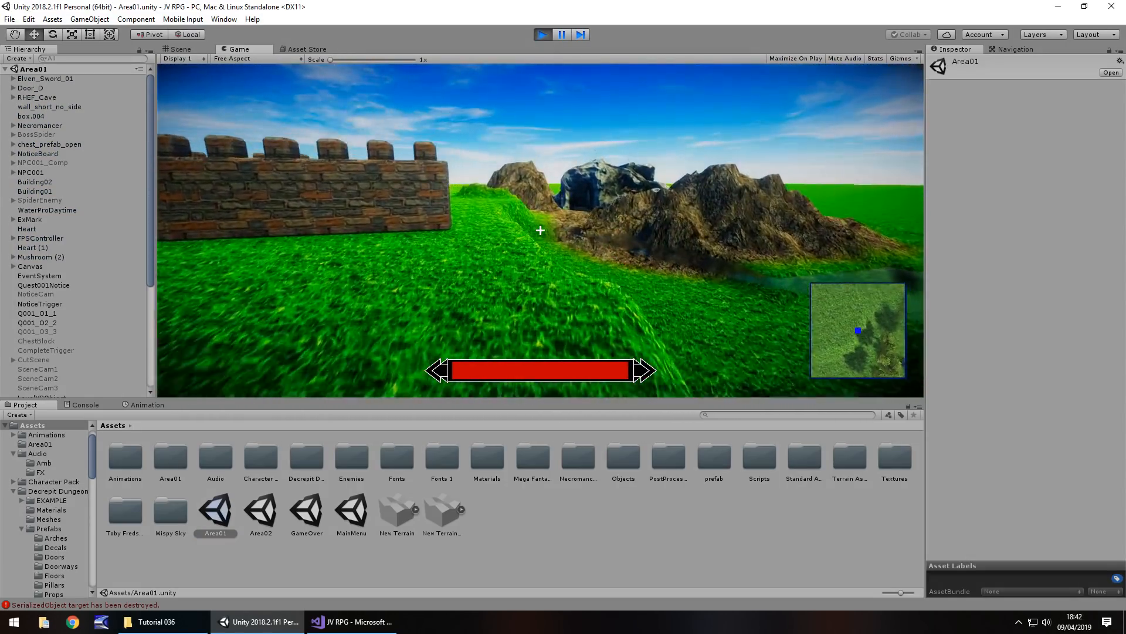
{"action": "key", "text": "w"}
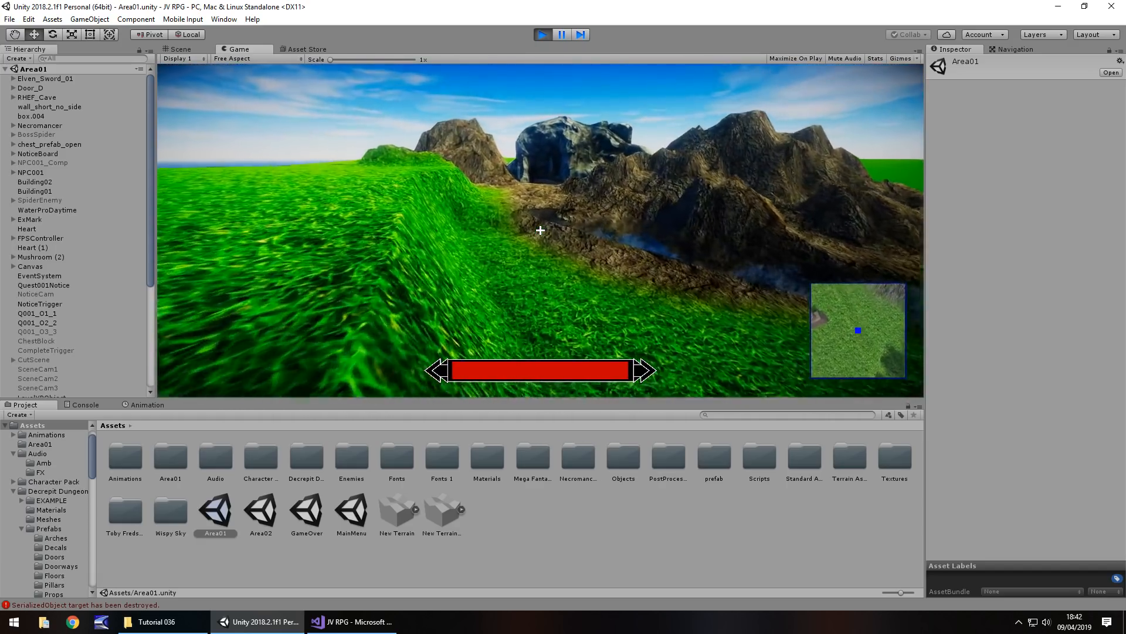
{"action": "key", "text": "w"}
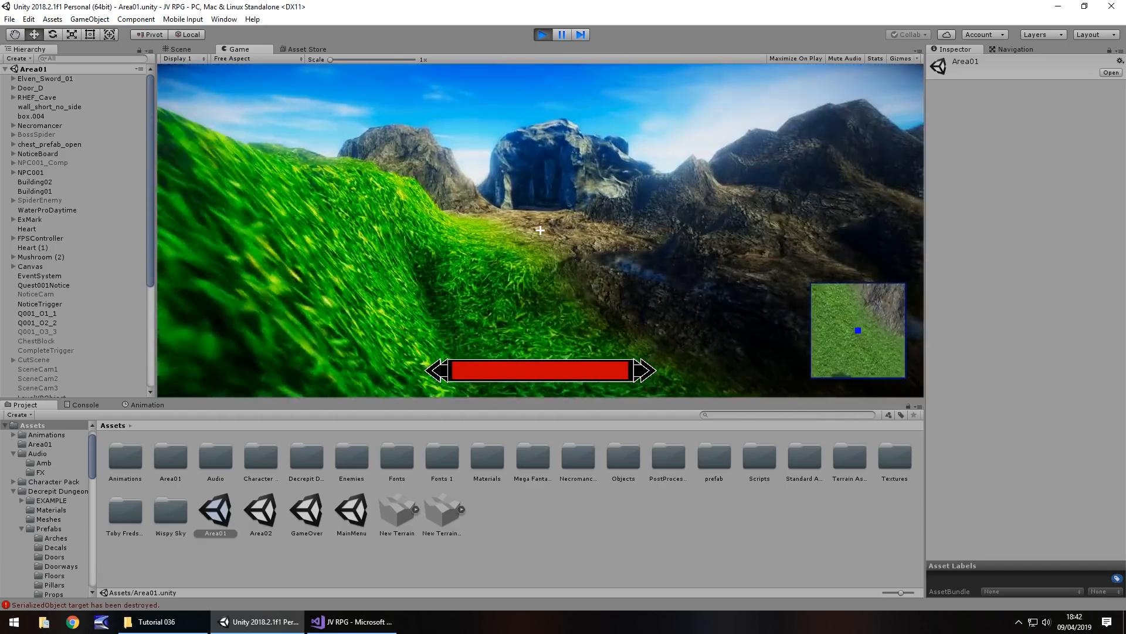
{"action": "key", "text": "w"}
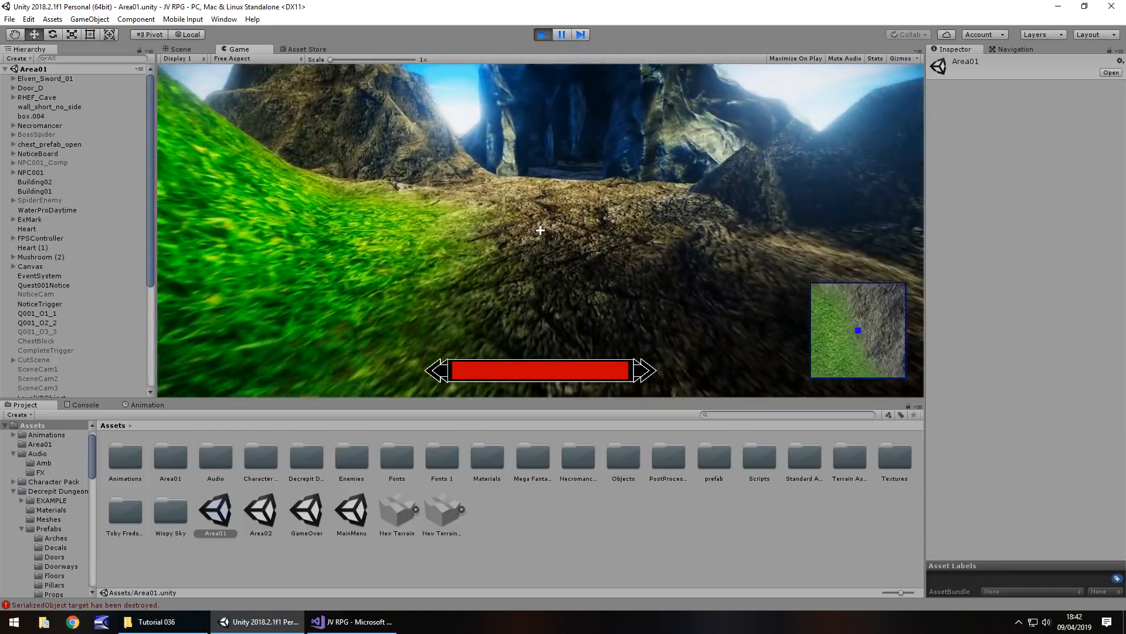
{"action": "key", "text": "w"}
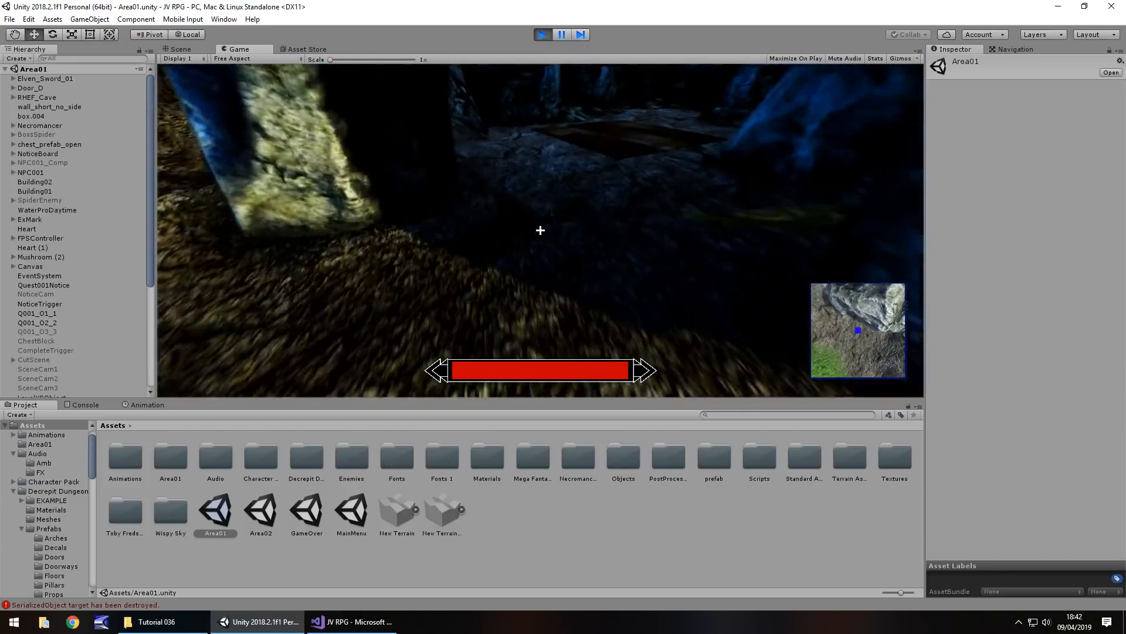
{"action": "key", "text": "w"}
{"action": "key", "text": "e"}
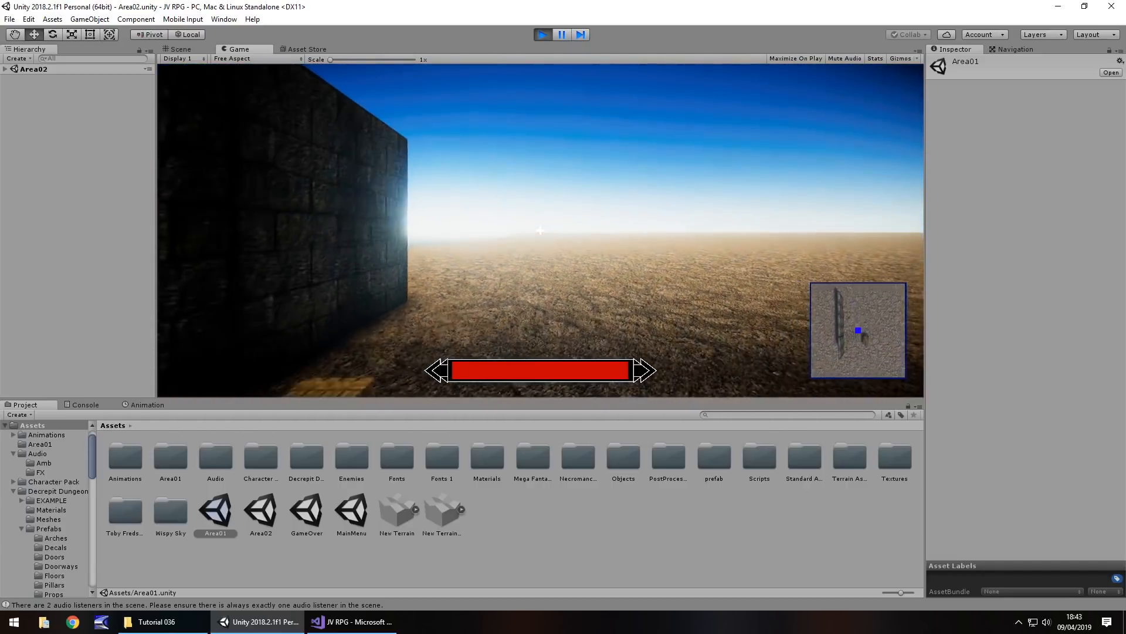
- Walk around the wall, table and crate in Area02 as the player, and stop play mode
{"action": "key", "text": "s"}
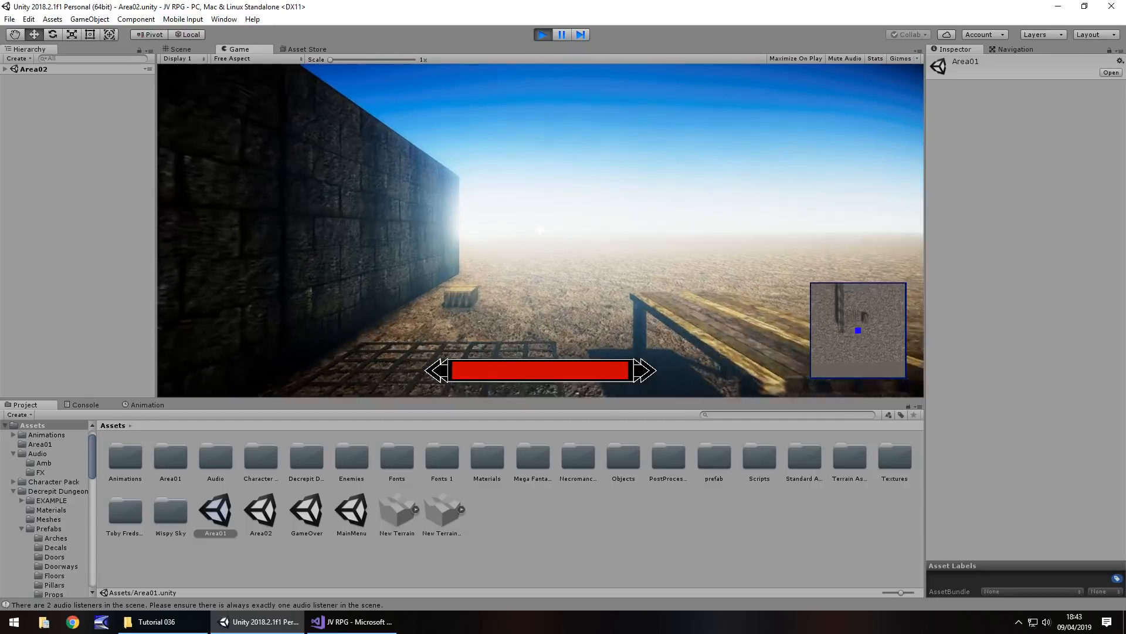
{"action": "key", "text": "w"}
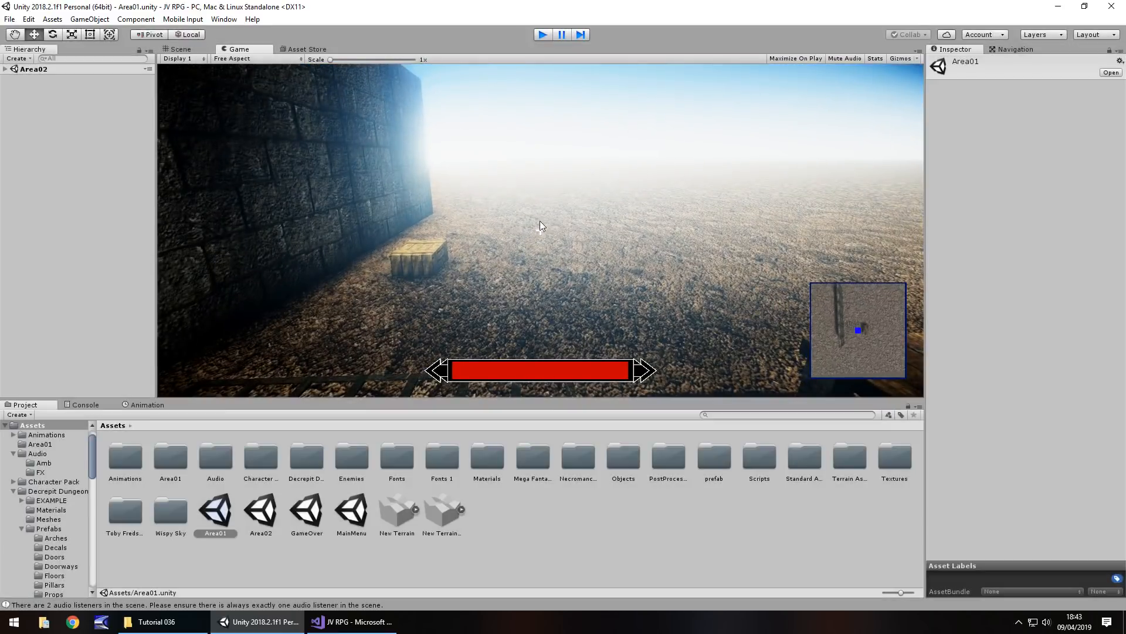
{"action": "key", "text": "ctrl+p"}
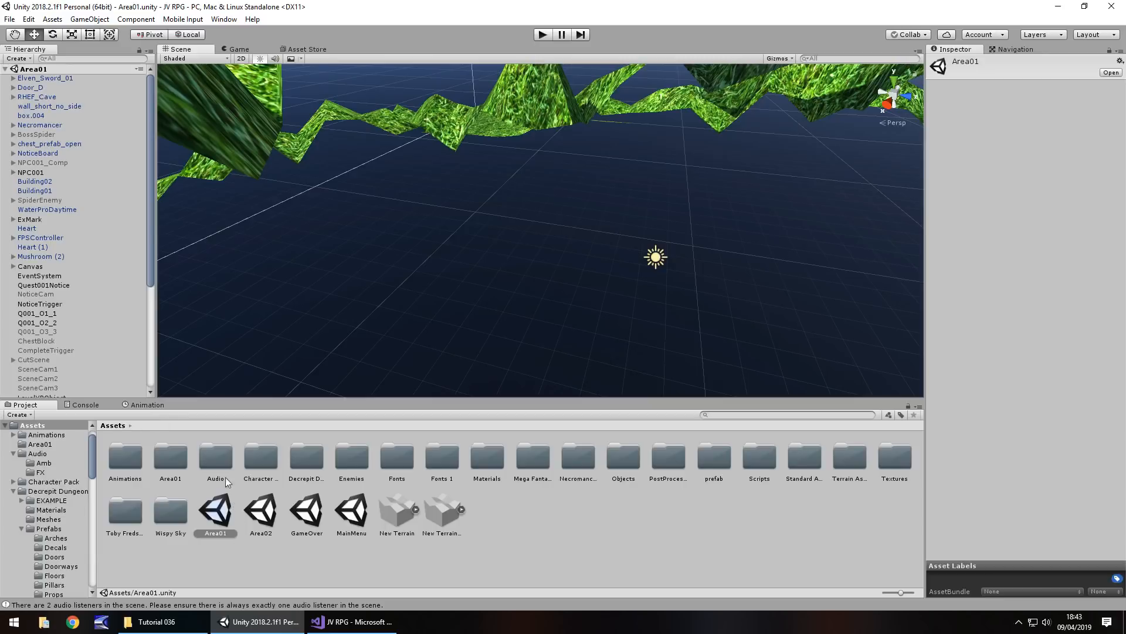
- Select and frame the DungeonTrigger in Area01 to examine its box inside the cave
{"action": "scroll", "coordinate": [150, 330], "scroll_direction": "down", "scroll_amount": 5}
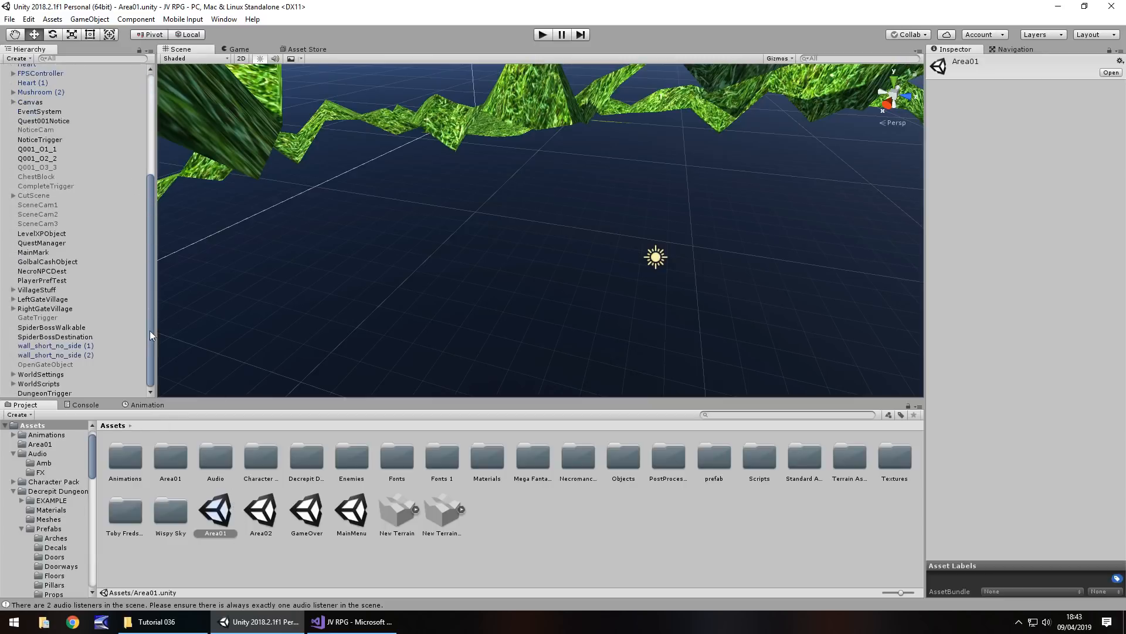
{"action": "double_click", "coordinate": [44, 393]}
{"action": "right_click_drag", "start_coordinate": [567, 300], "coordinate": [419, 326]}
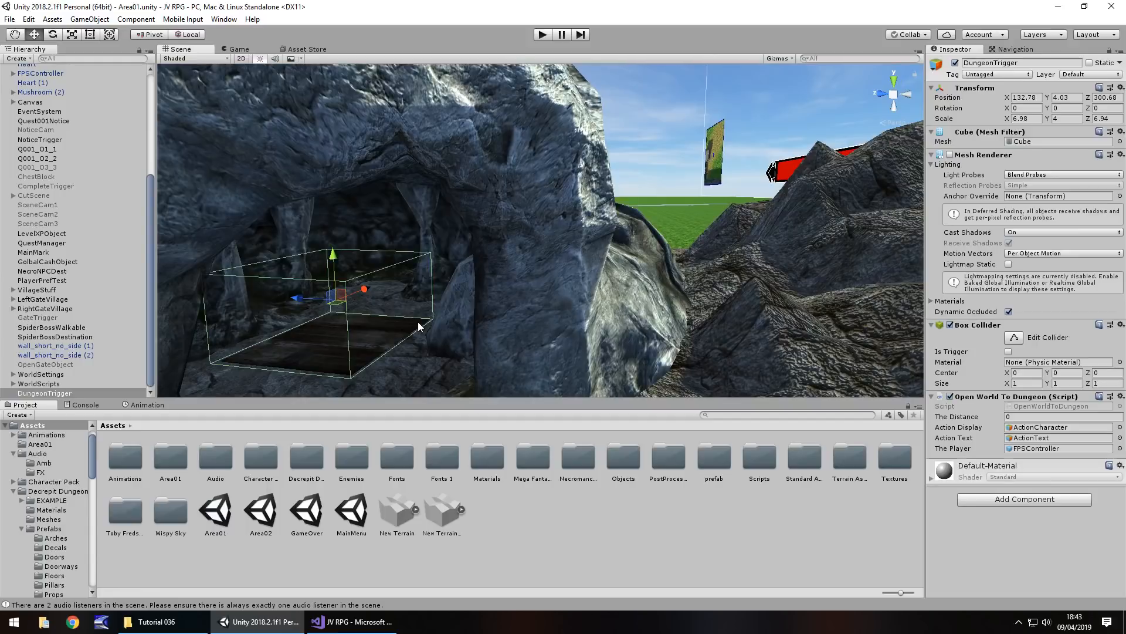